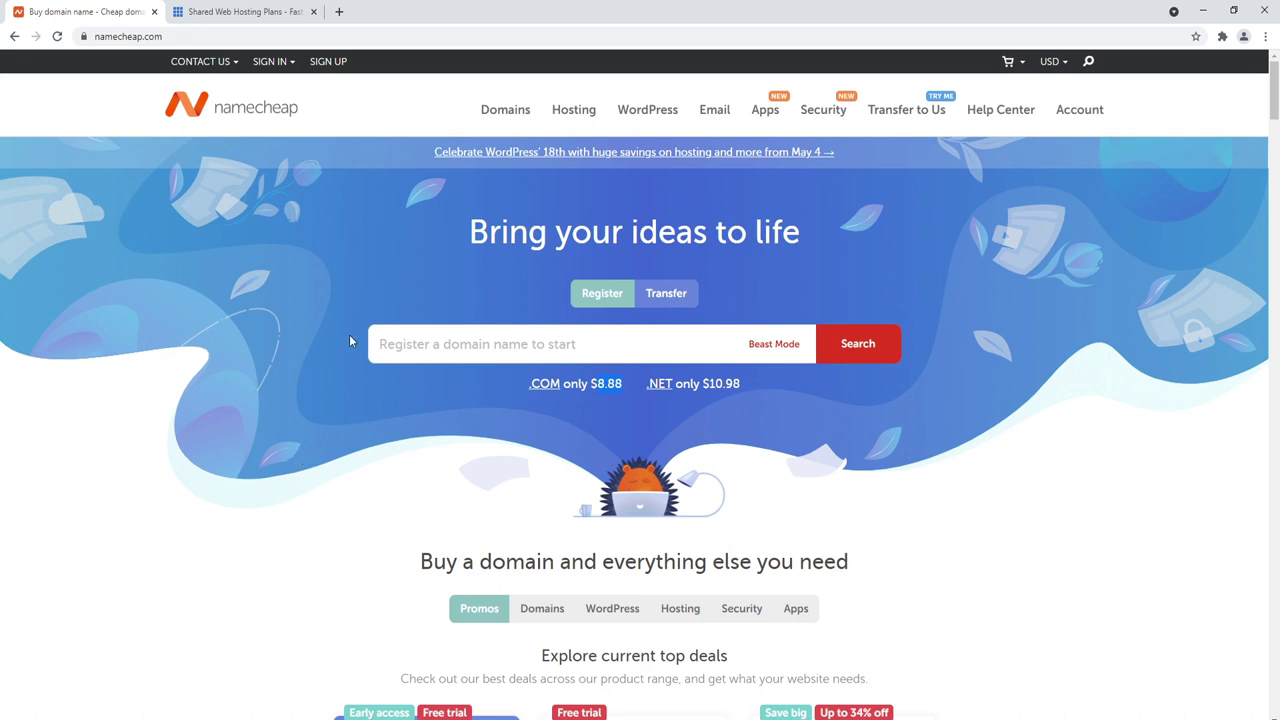
# Step: Search Namecheap for the domain mysuperamazingblog.com
pyautogui.click(442, 343)
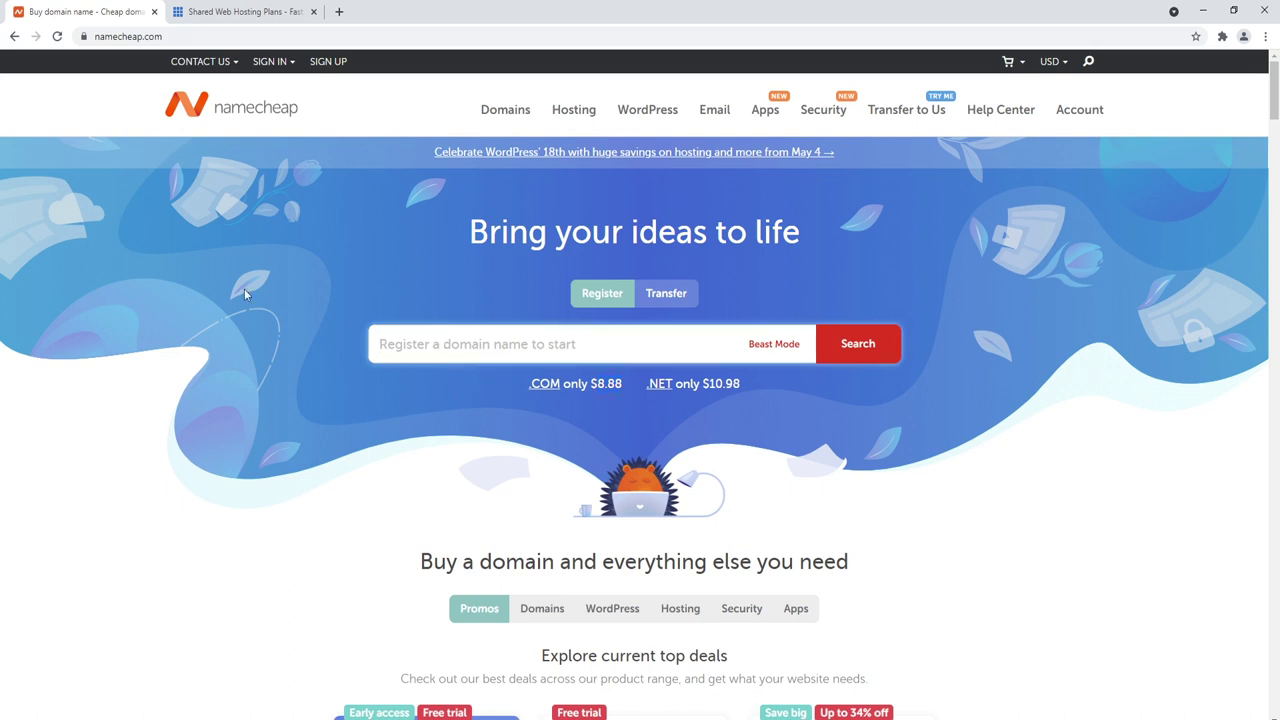
pyautogui.write('mysup')
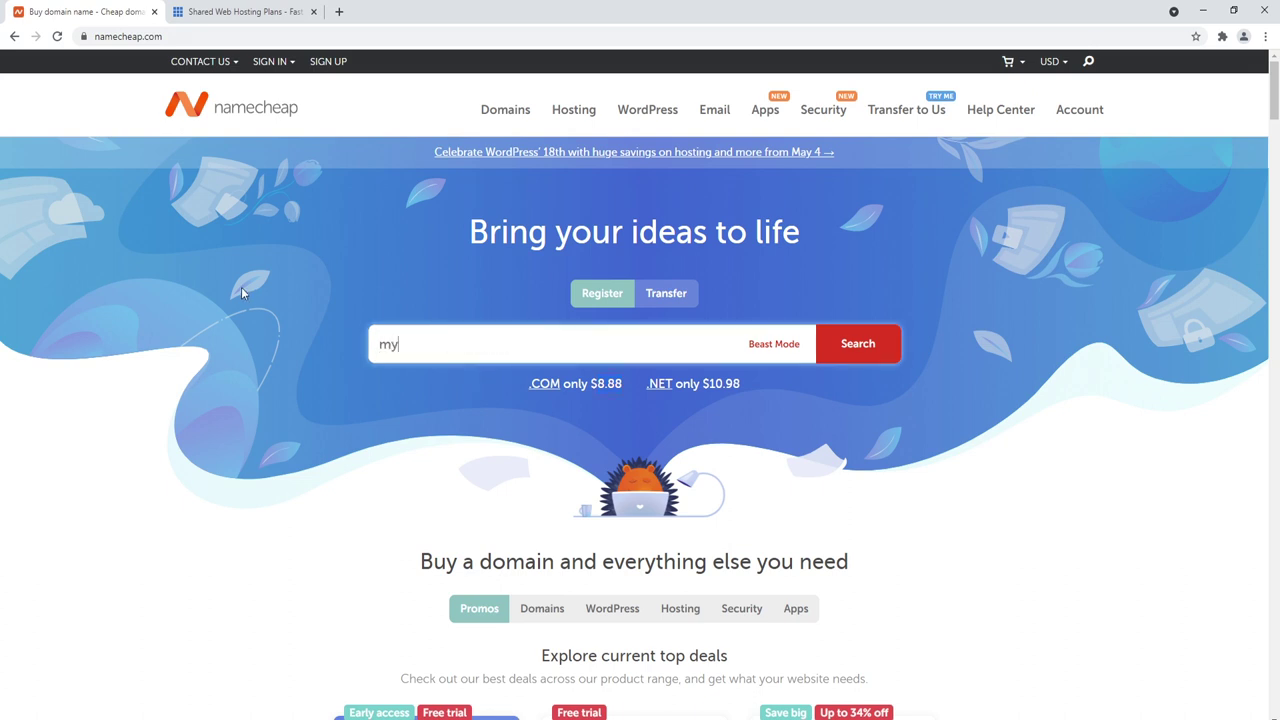
pyautogui.write('eramazingblog.com')
pyautogui.press('Return')
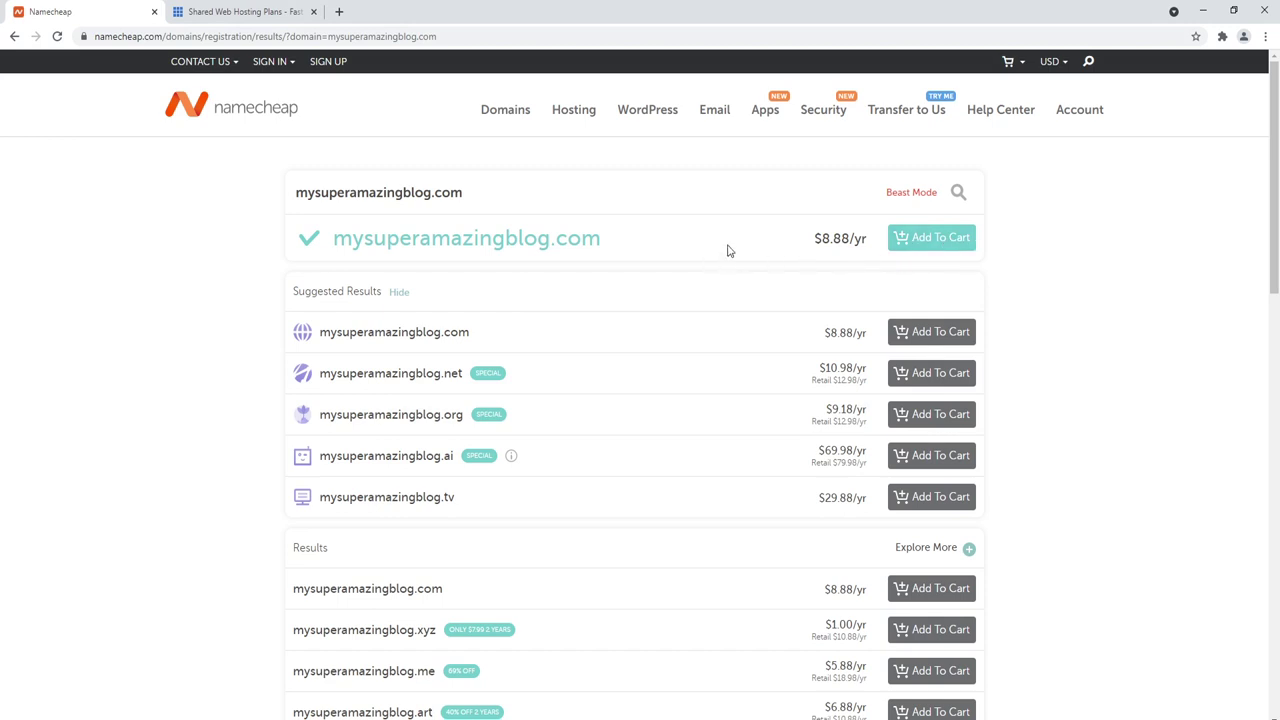
# Step: Add mysuperamazingblog.com to the cart and proceed to checkout
pyautogui.click(911, 195)
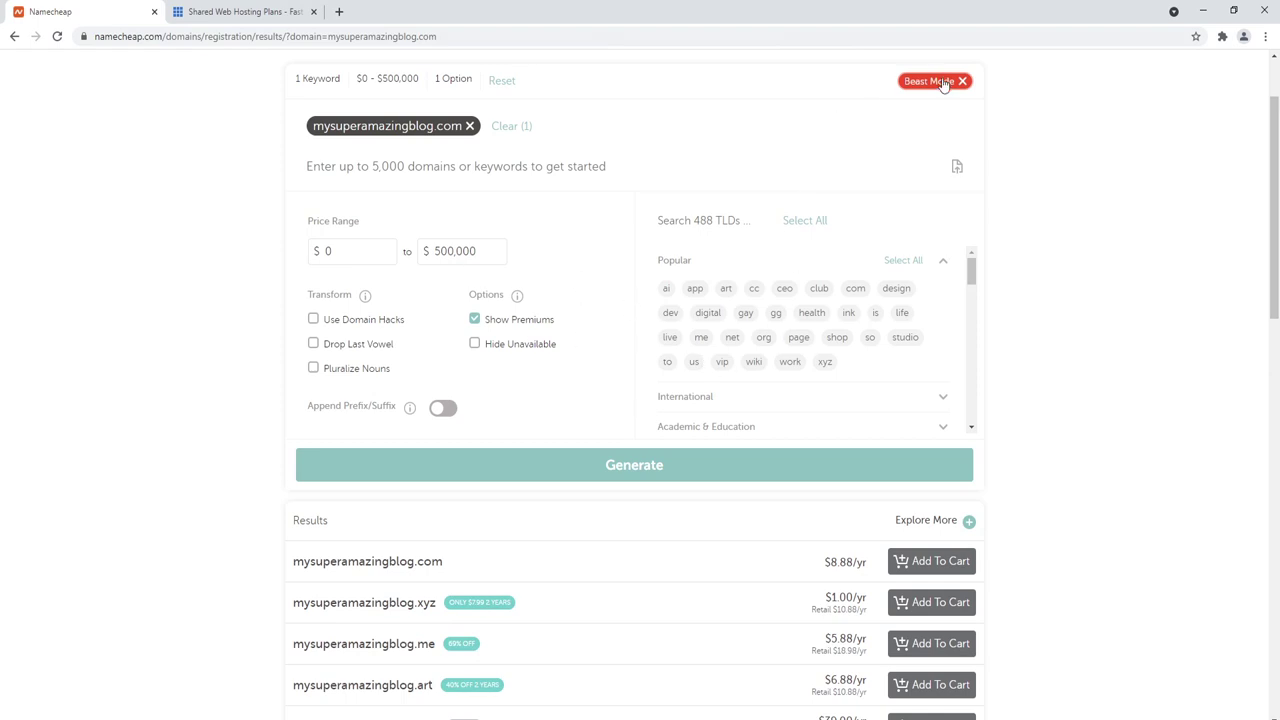
pyautogui.click(941, 88)
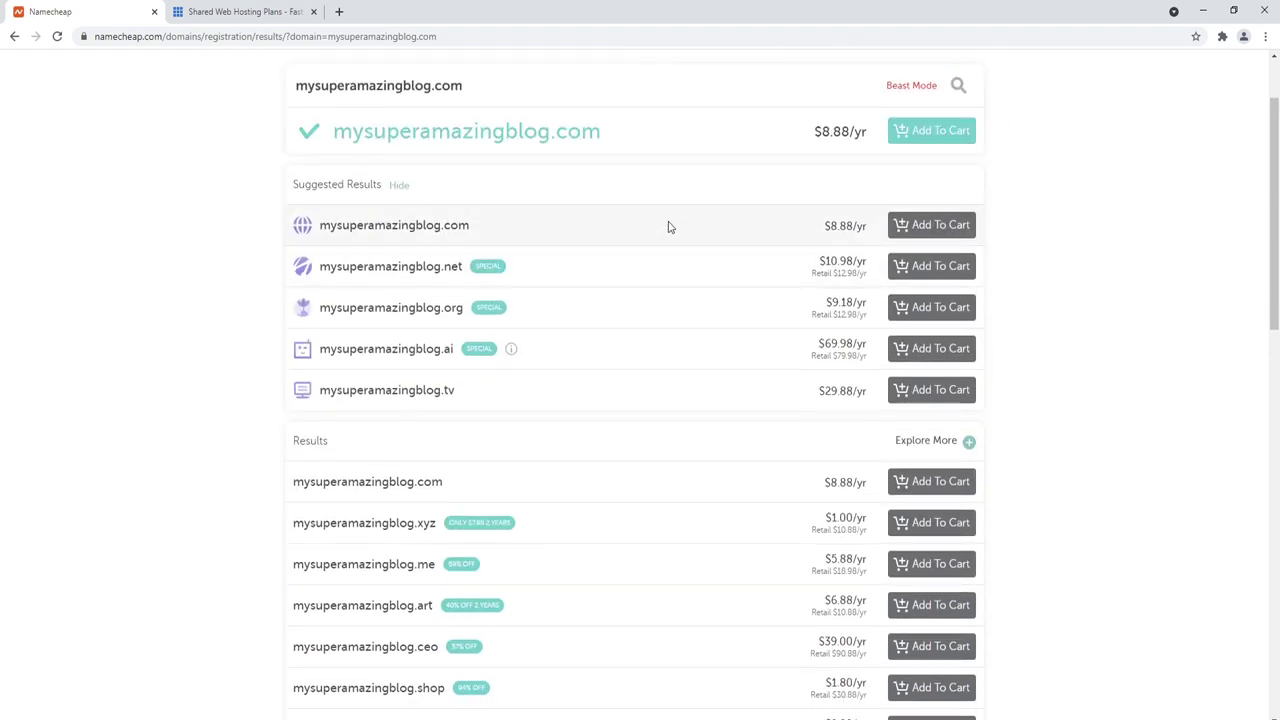
pyautogui.scroll(2, 511, 211)
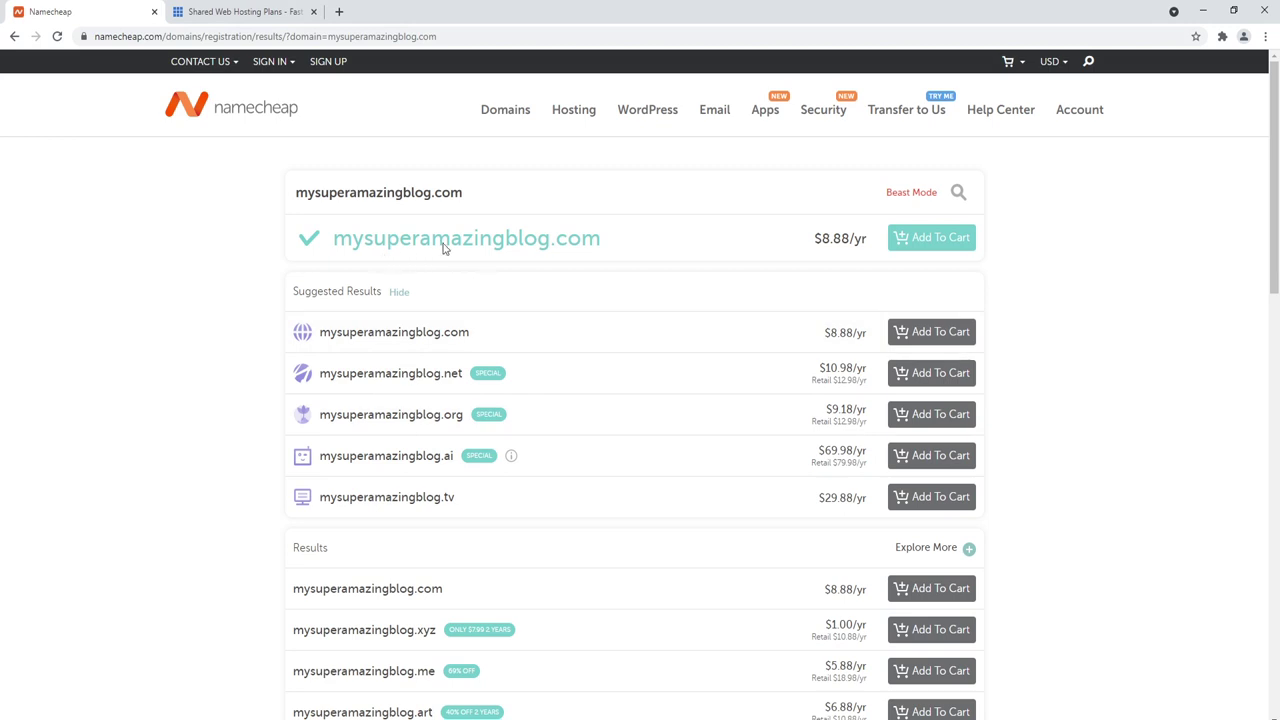
pyautogui.moveTo(600, 240); pyautogui.dragTo(521, 238)
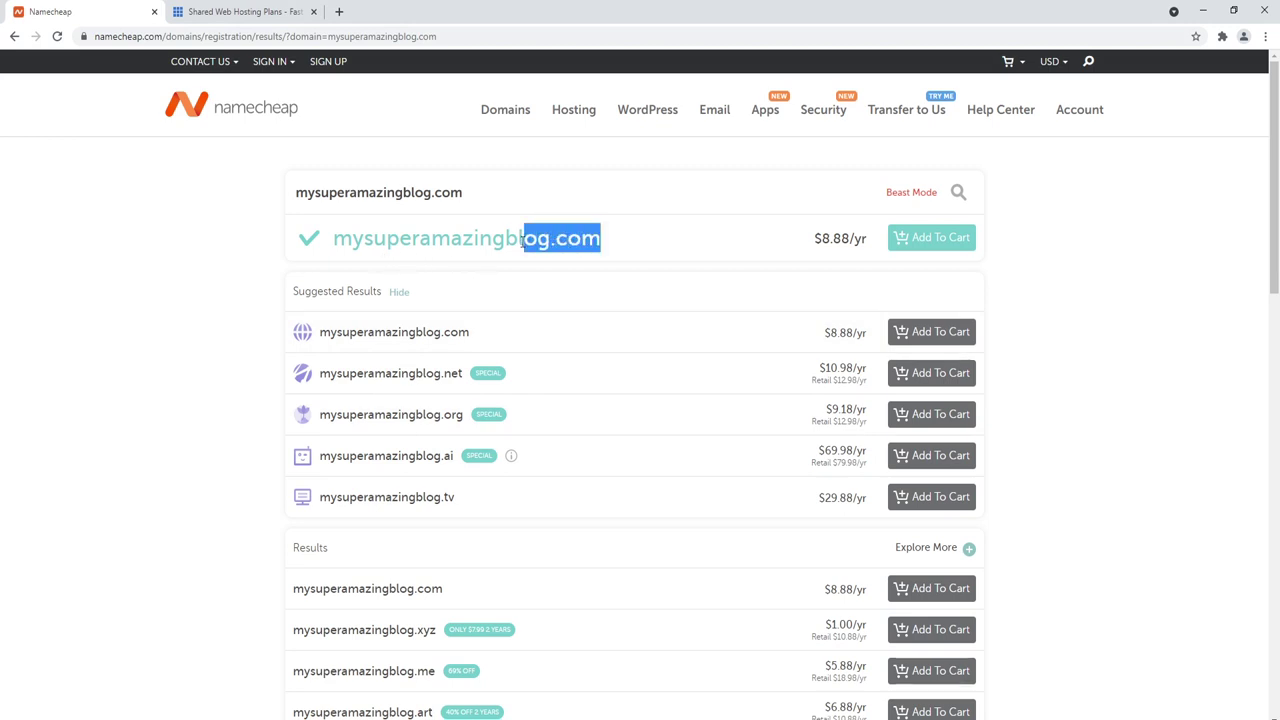
pyautogui.click(927, 241)
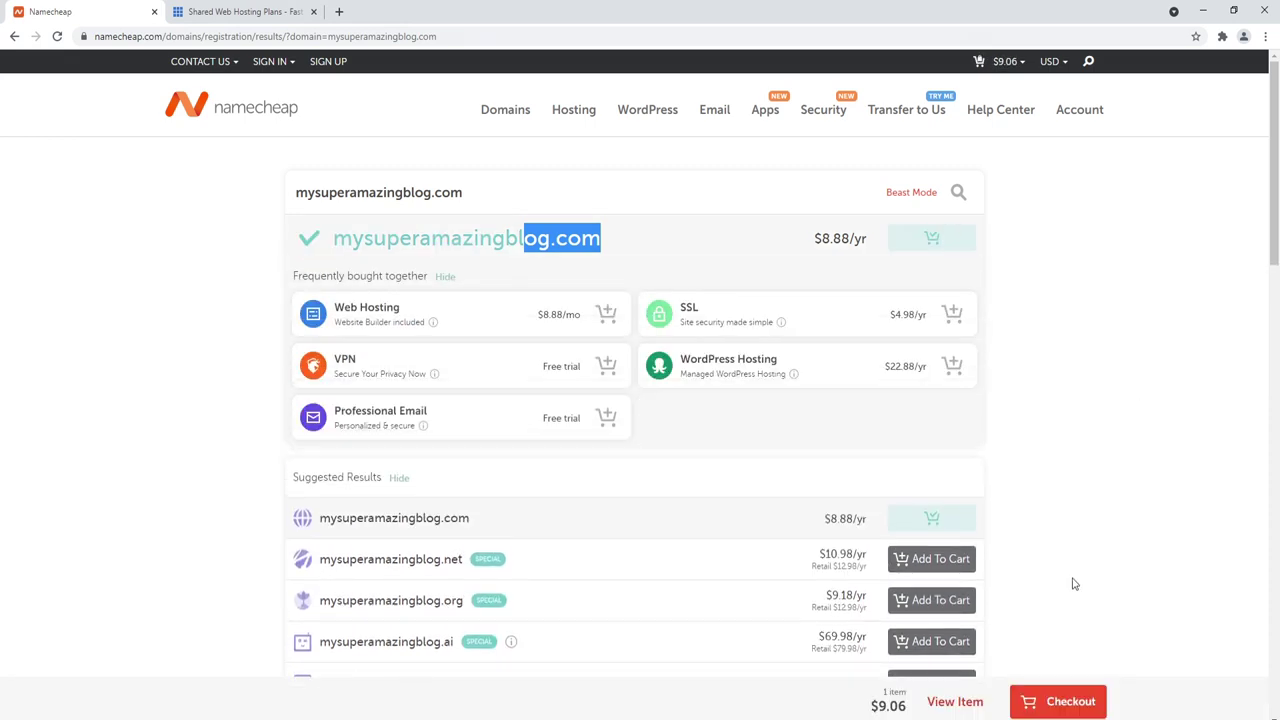
pyautogui.click(1062, 700)
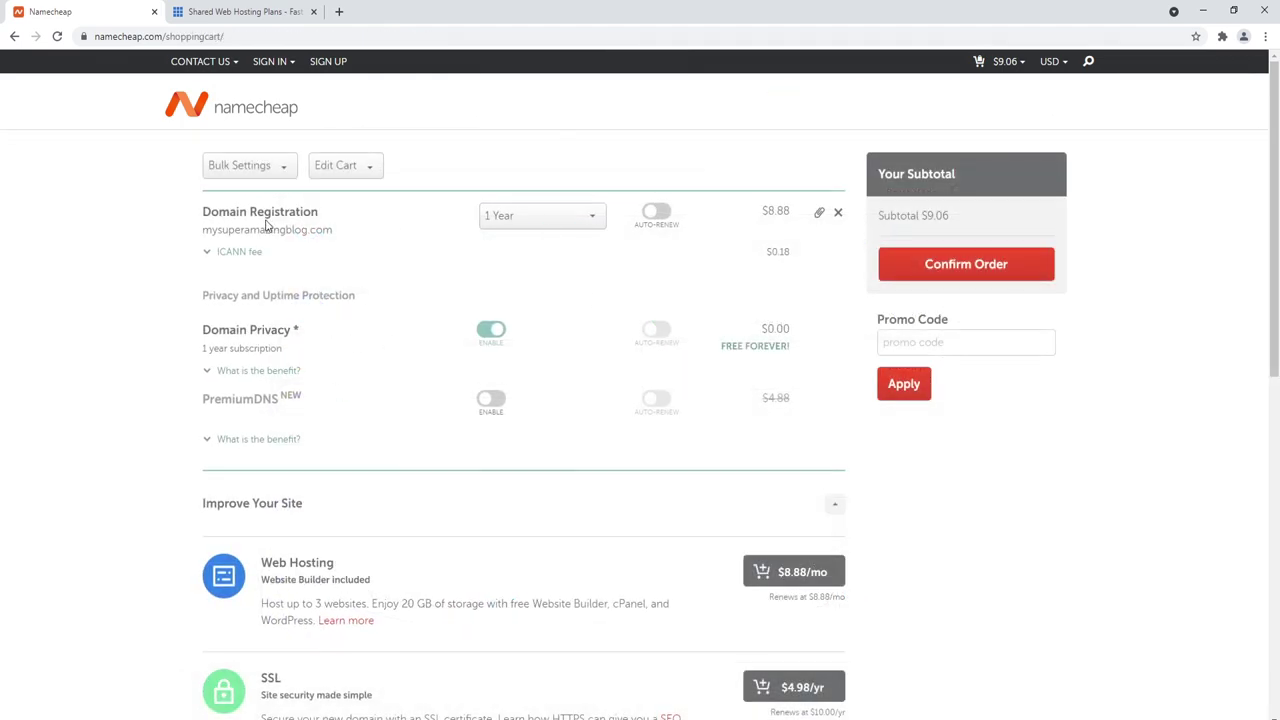
# Step: Review the registration period options, keep 1 Year, then switch to the Bluehost pricing page
pyautogui.click(497, 217)
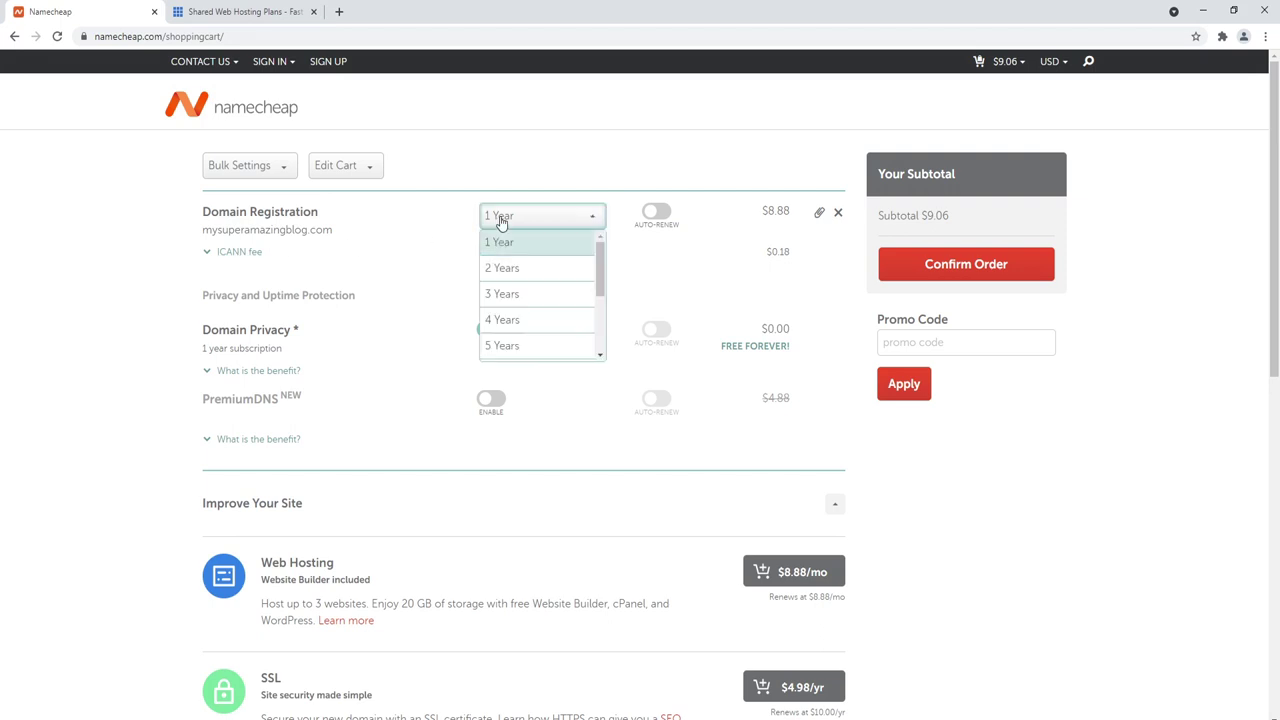
pyautogui.scroll(-3, 599, 261)
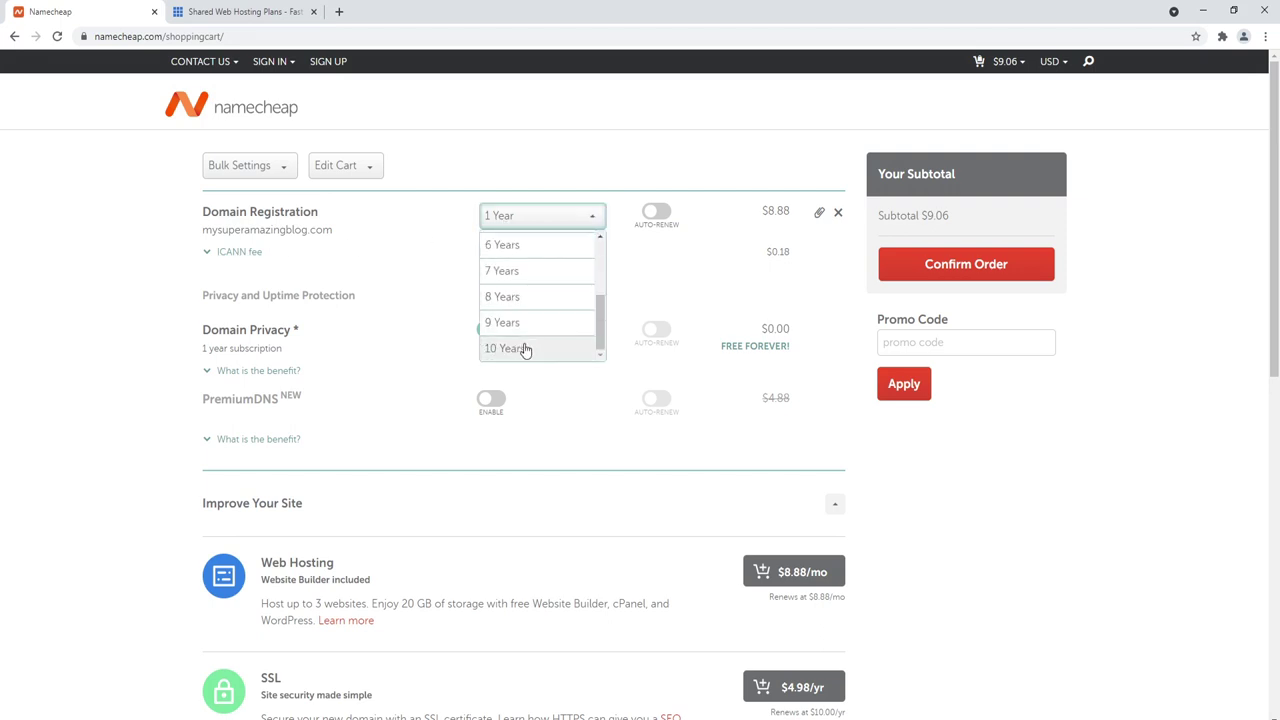
pyautogui.click(125, 270)
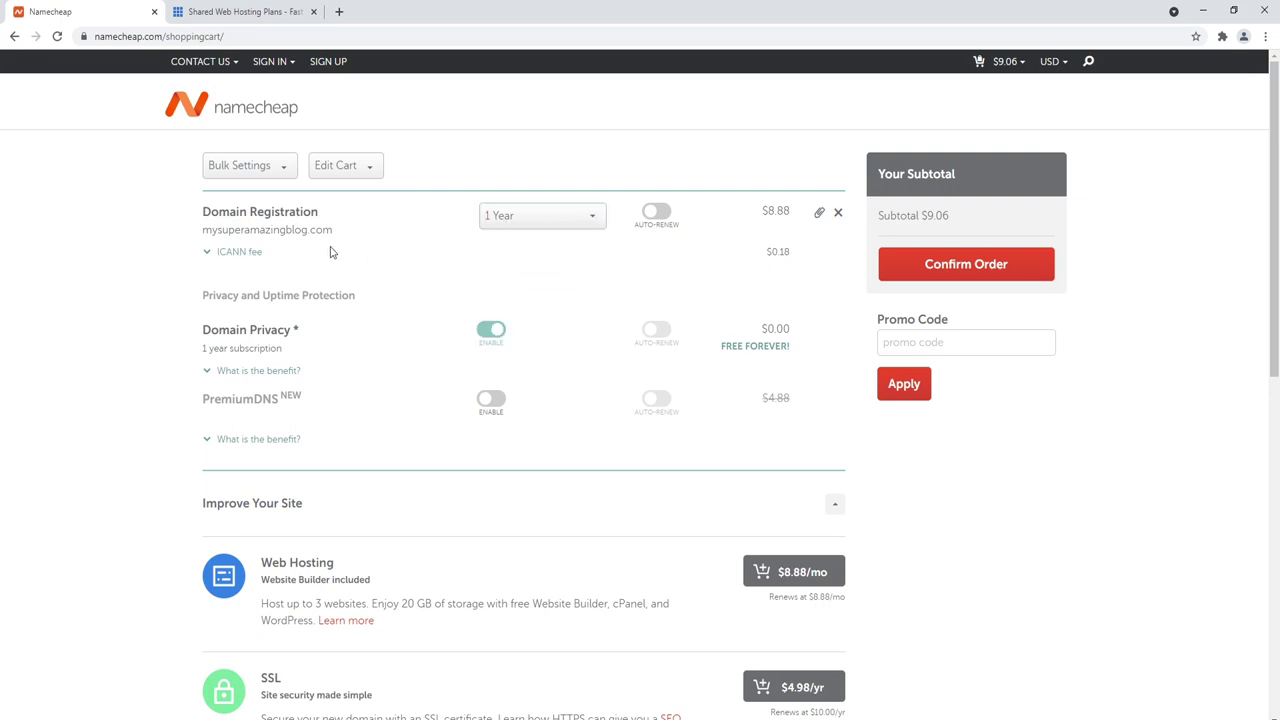
pyautogui.click(508, 220)
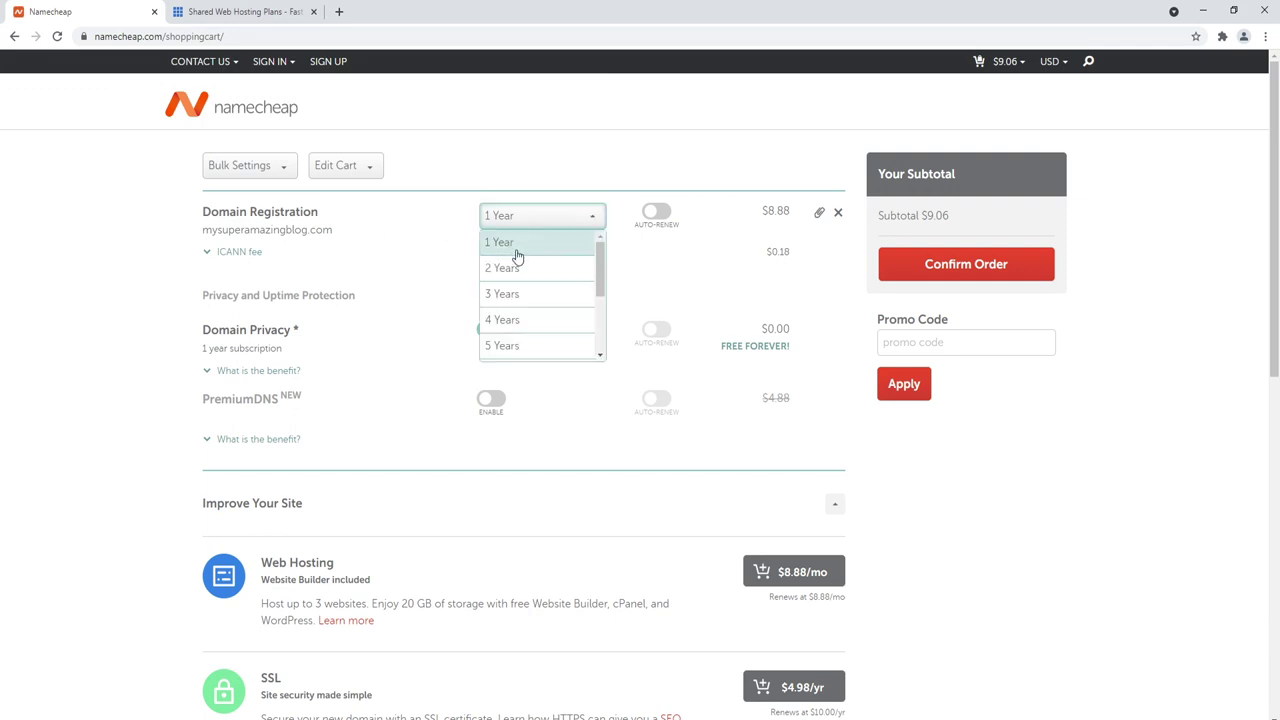
pyautogui.click(115, 293)
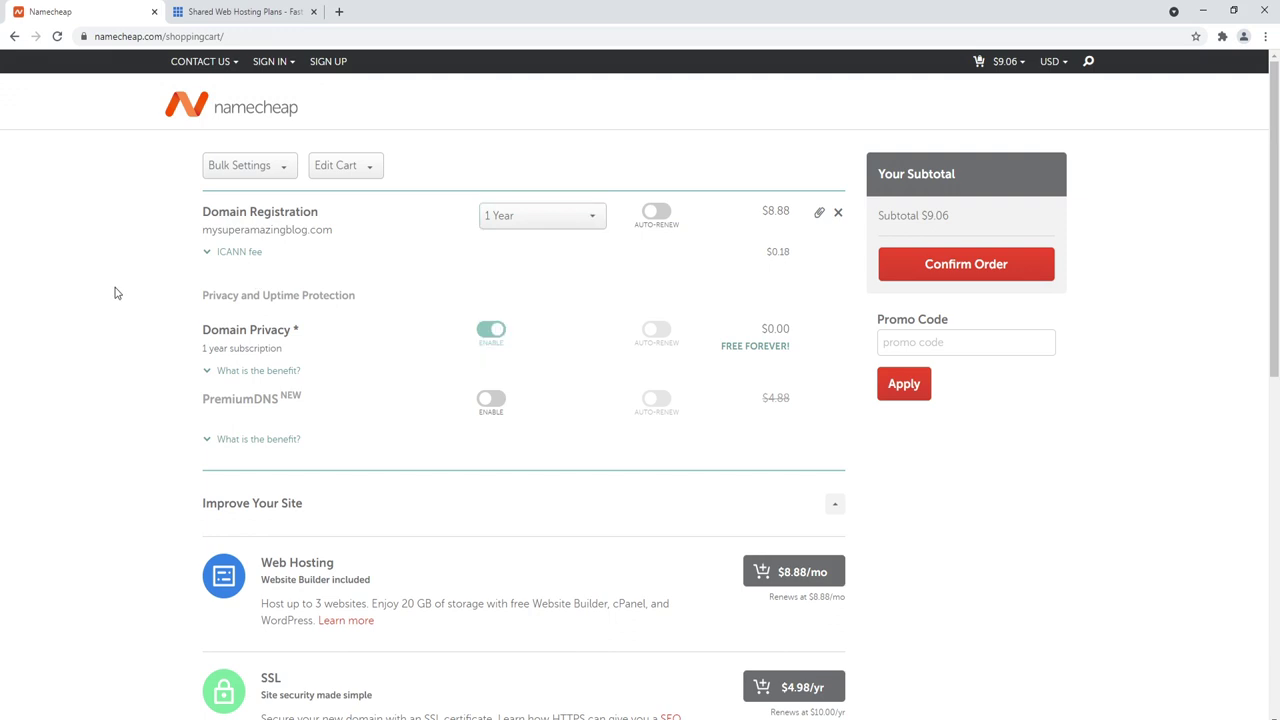
pyautogui.click(535, 221)
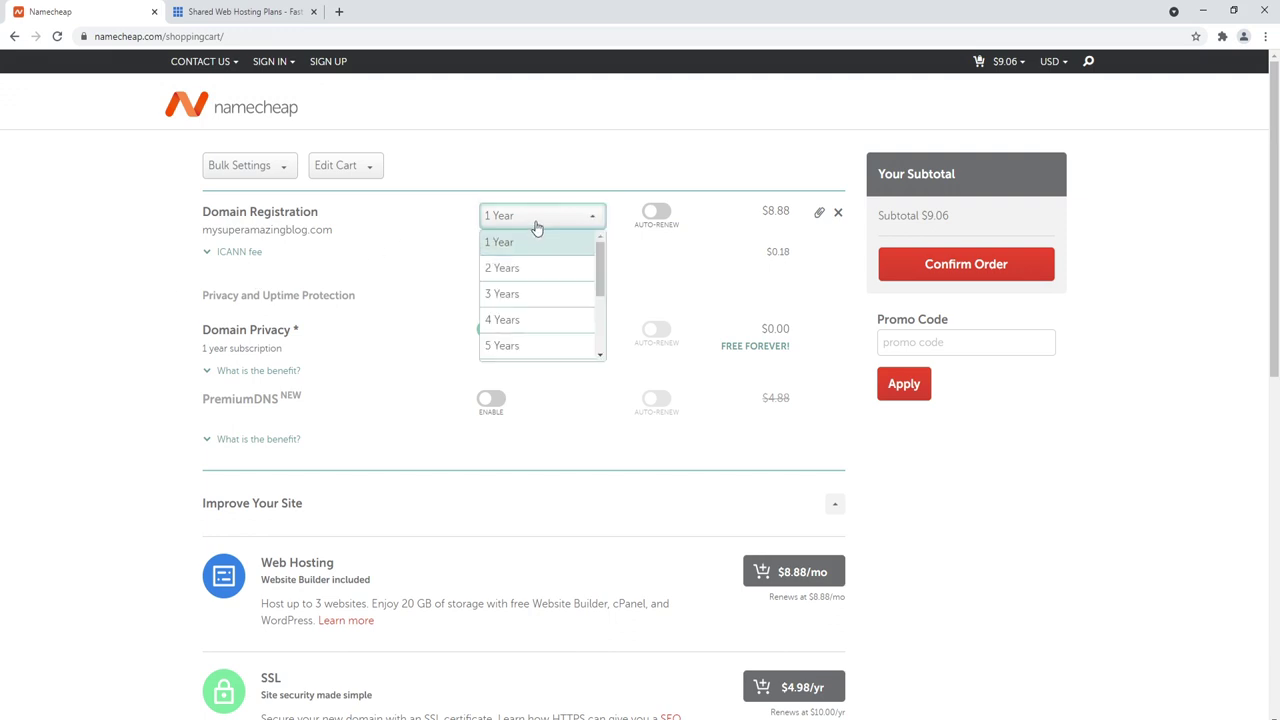
pyautogui.moveTo(599, 252); pyautogui.dragTo(598, 265)
pyautogui.scroll(-1, 523, 280)
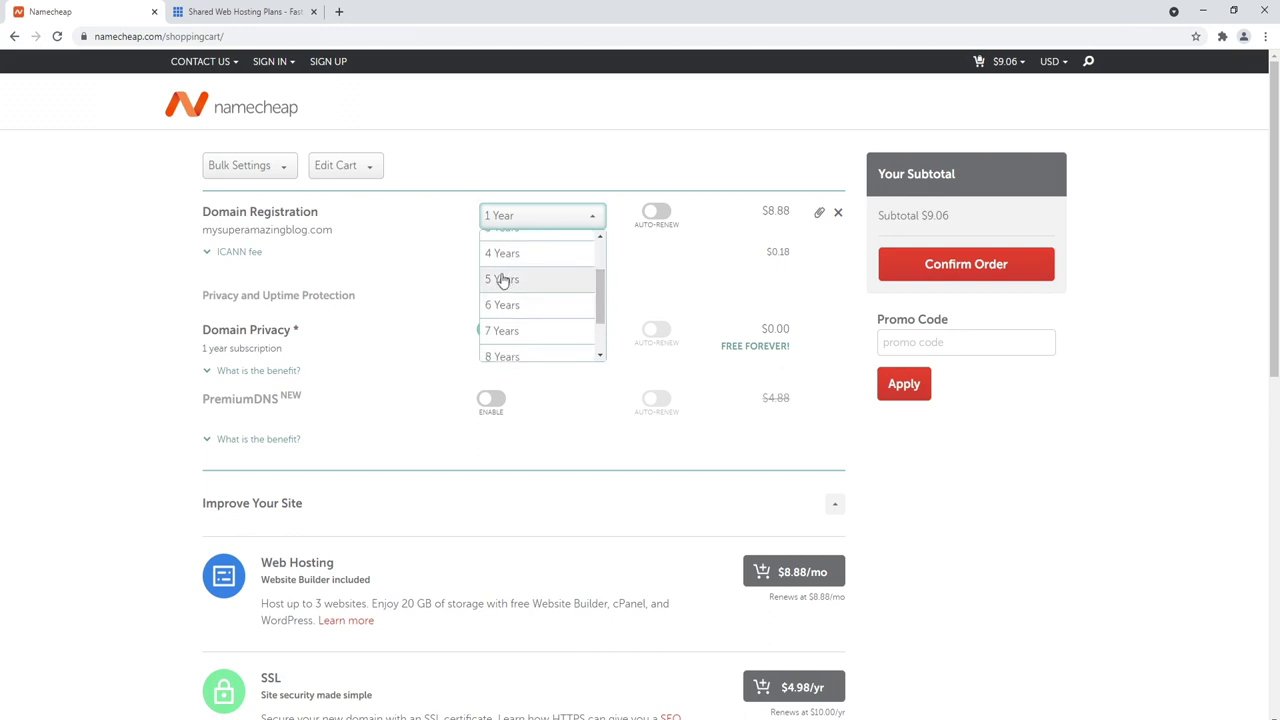
pyautogui.click(339, 247)
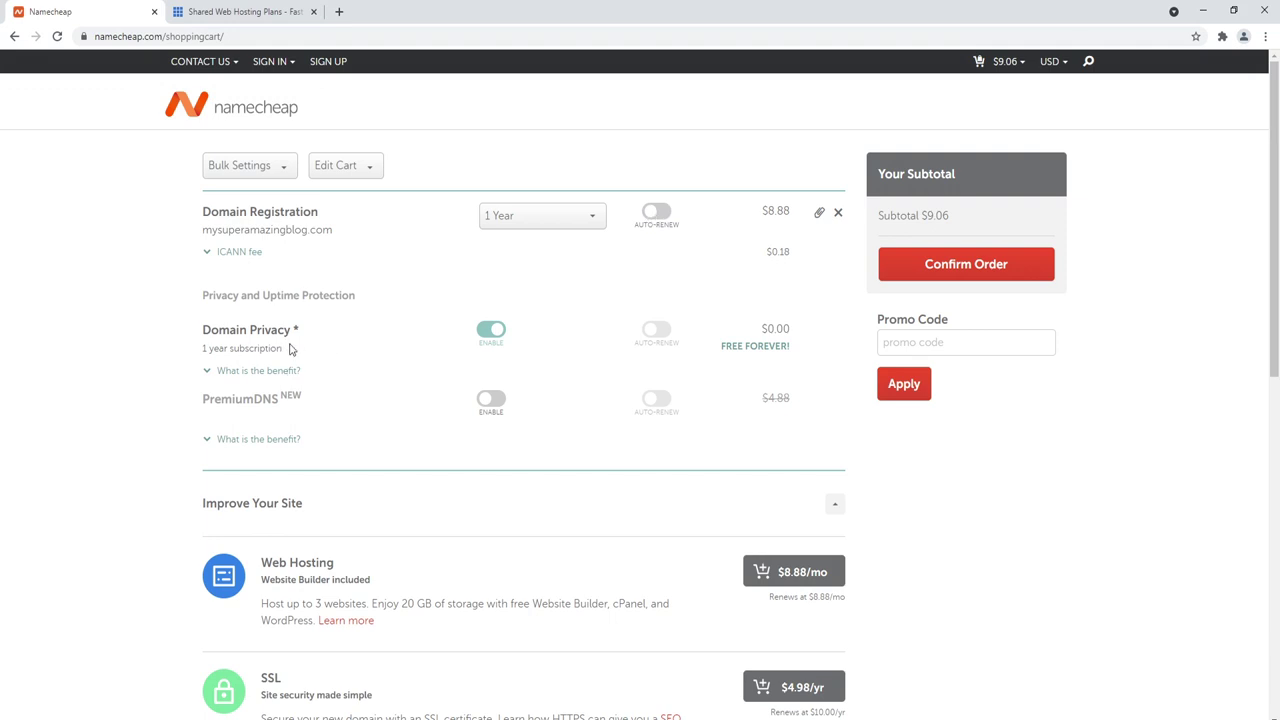
pyautogui.click(237, 11)
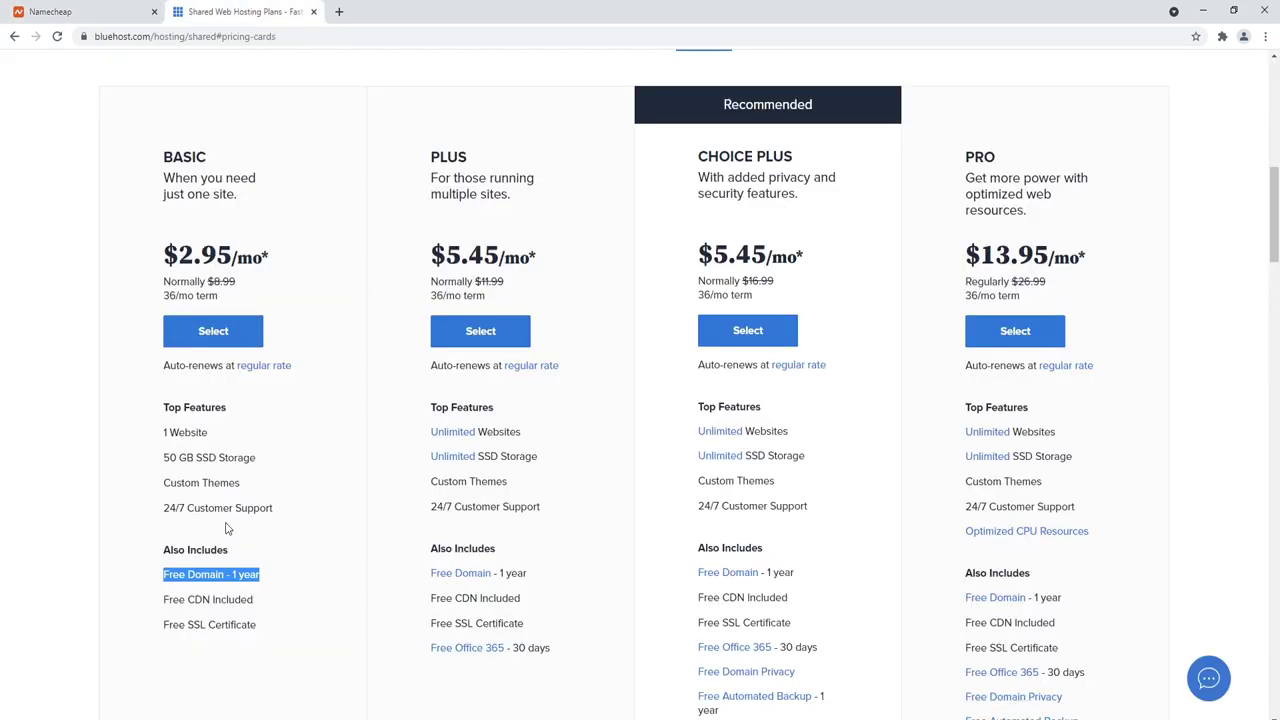
# Step: Compare Bluehost against the WordPress.org hosting recommendations, then return to Bluehost
pyautogui.click(121, 15)
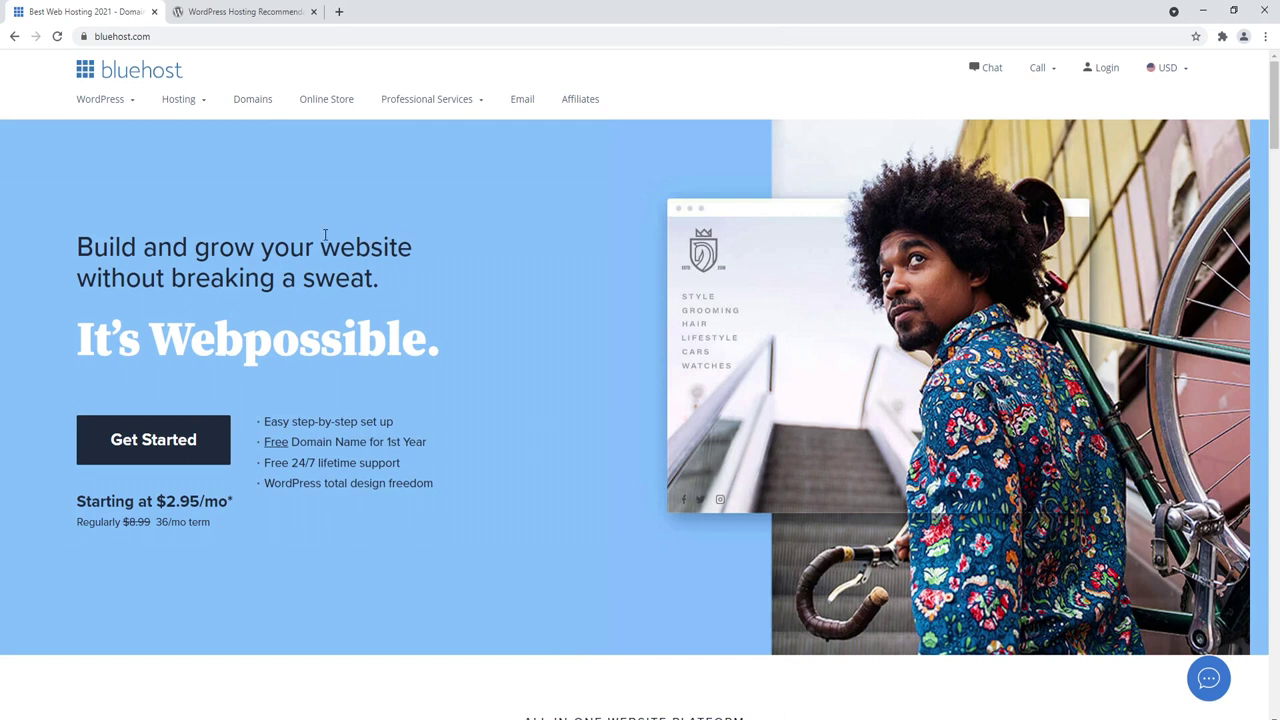
pyautogui.click(248, 11)
pyautogui.moveTo(567, 425); pyautogui.dragTo(409, 379)
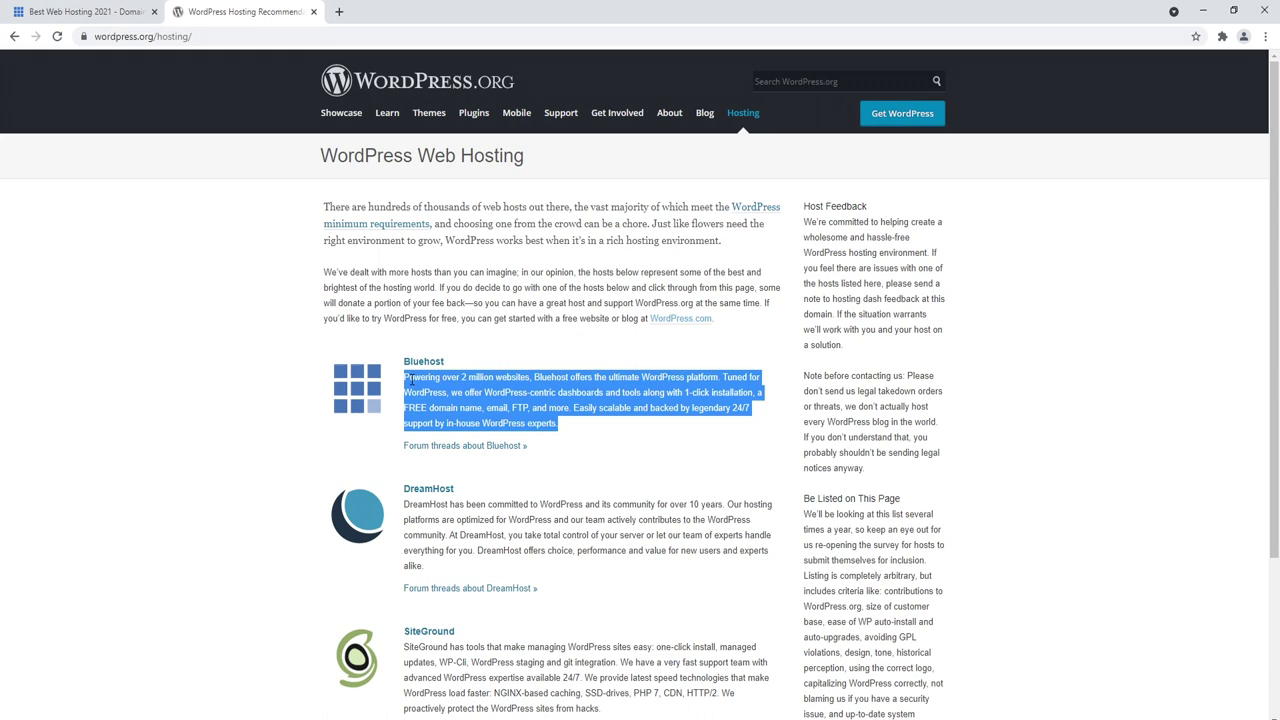
pyautogui.hotkey('ctrl', 'shift', 'Tab')
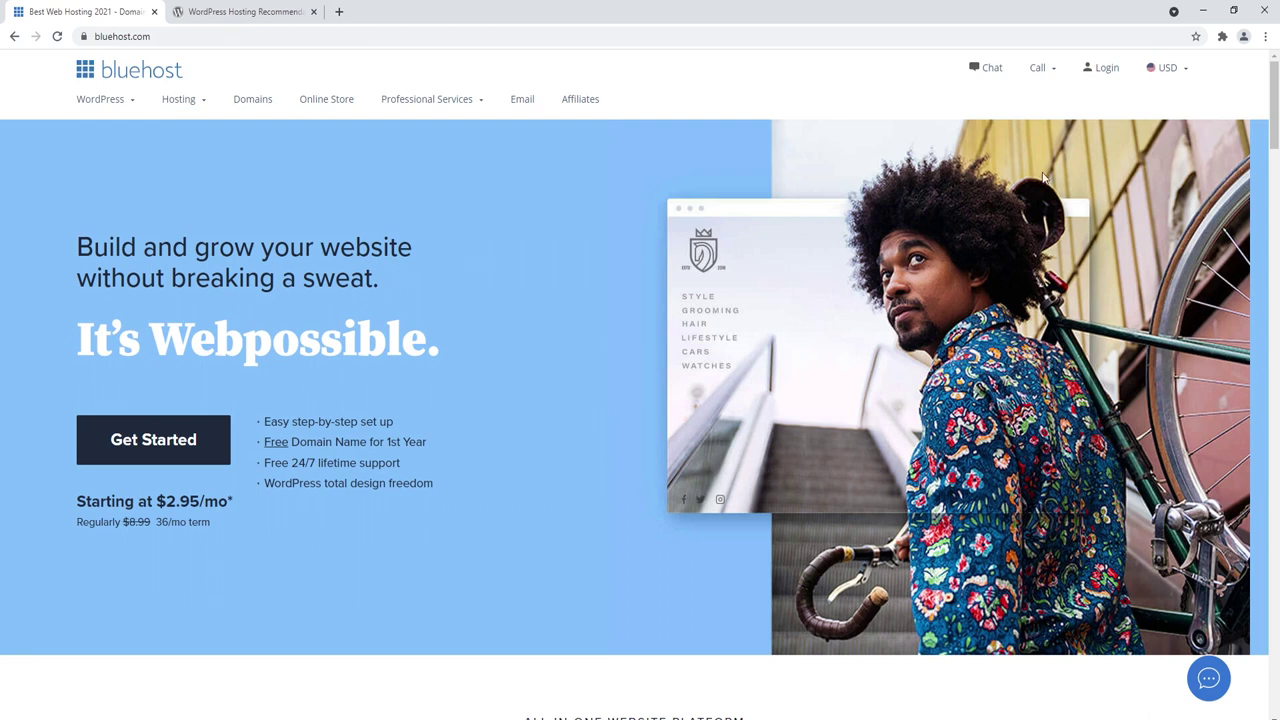
# Step: Show Bluehost's shared hosting plan prices for the 24-month term and open a new tab
pyautogui.scroll(-1, 1240, 95)
pyautogui.scroll(1, 1224, 89)
pyautogui.click(132, 448)
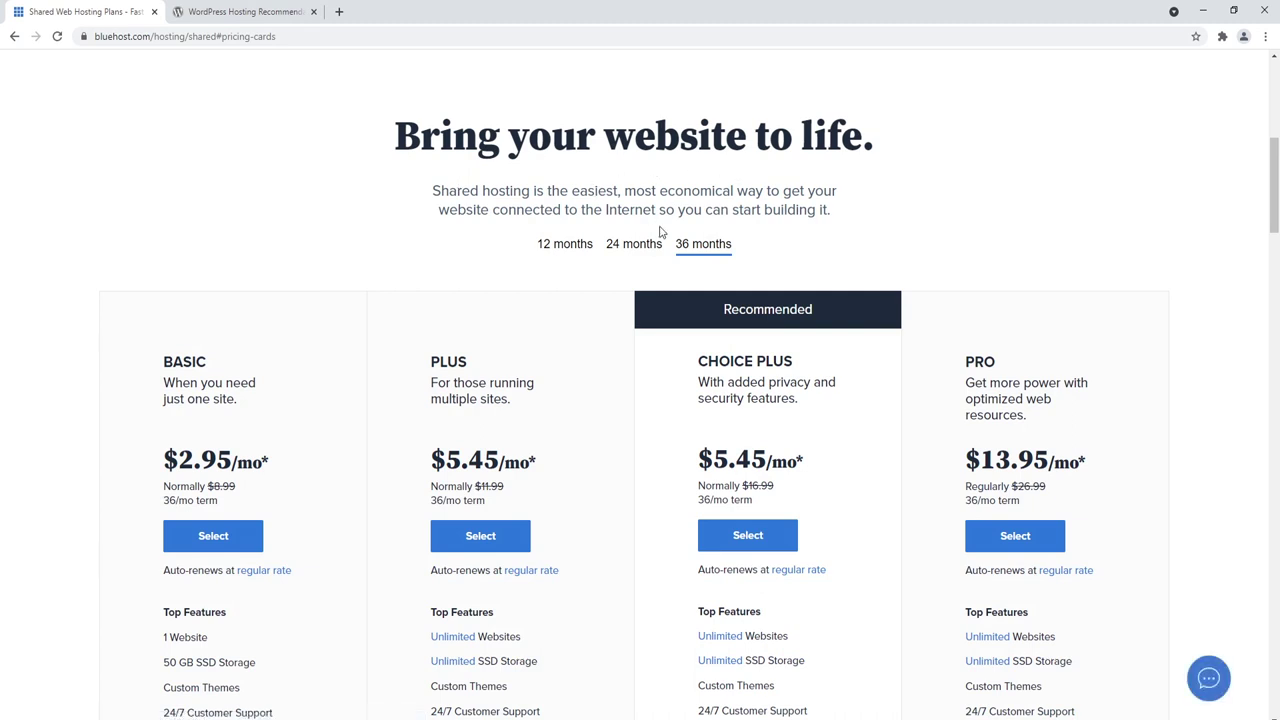
pyautogui.click(633, 246)
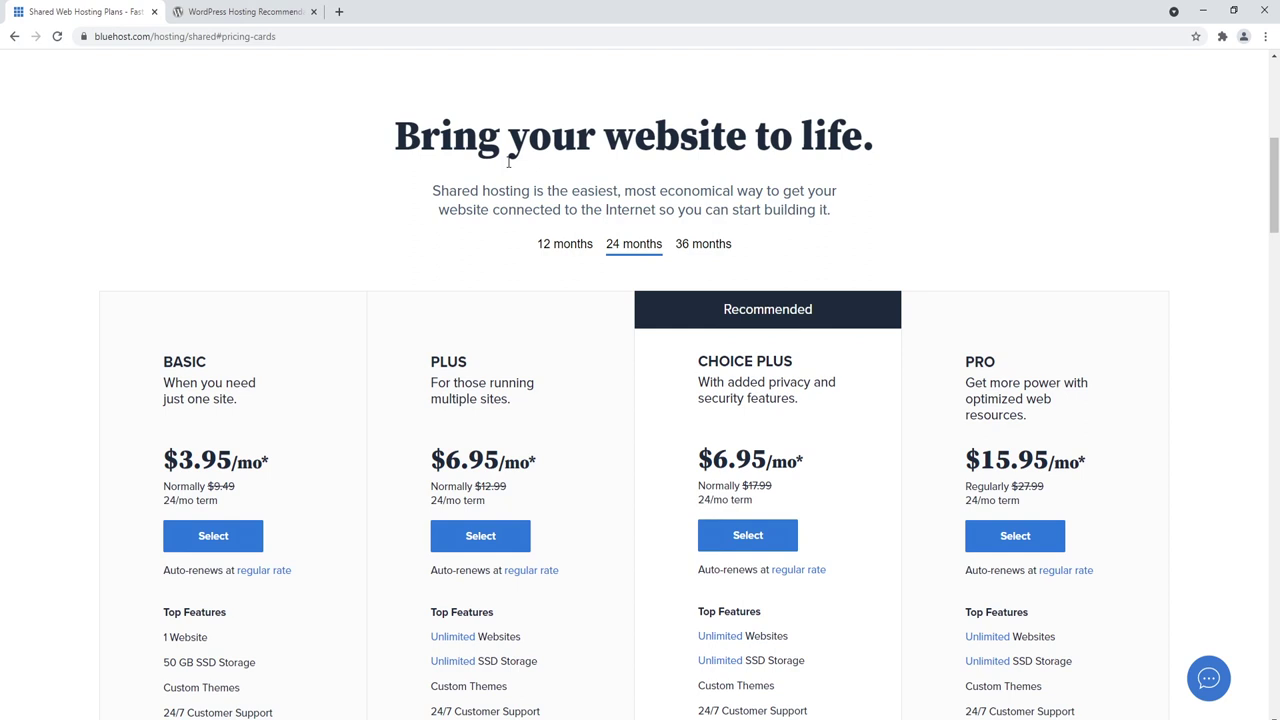
pyautogui.click(339, 11)
# Step: Search 'wpx host', visit the WPX site, then close it and return to Bluehost
pyautogui.write('wpx host')
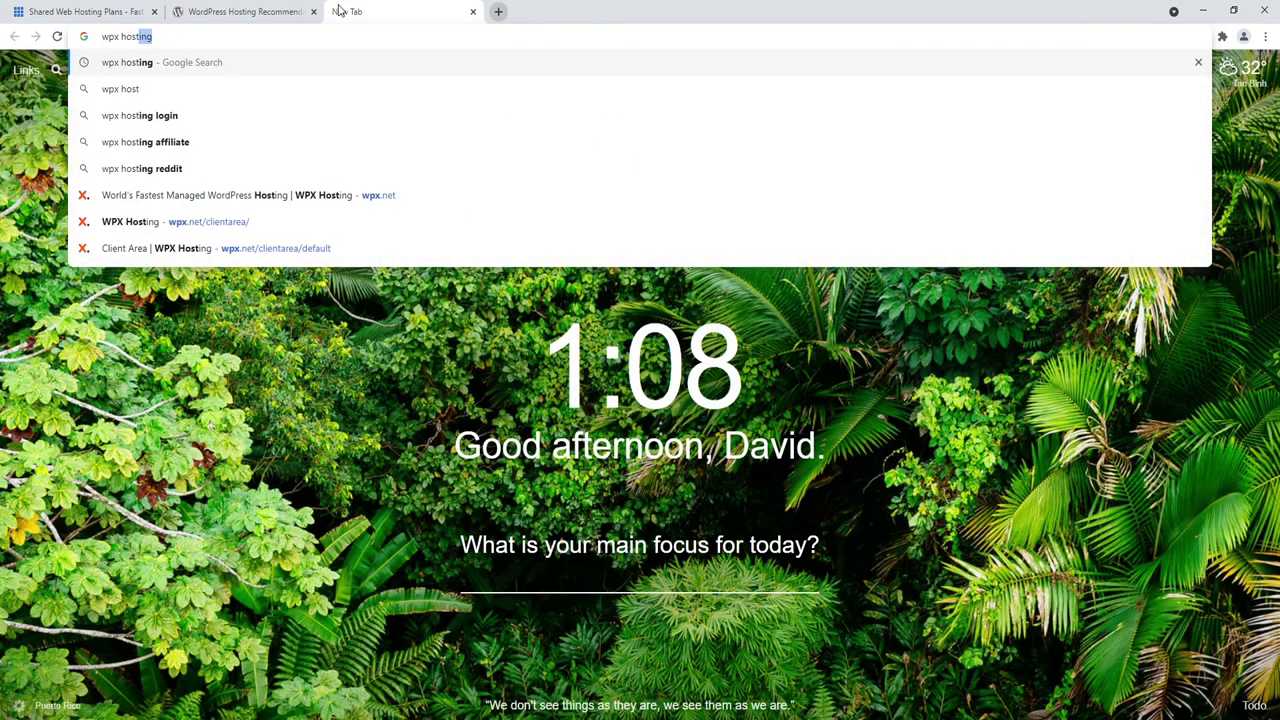
pyautogui.press('Return')
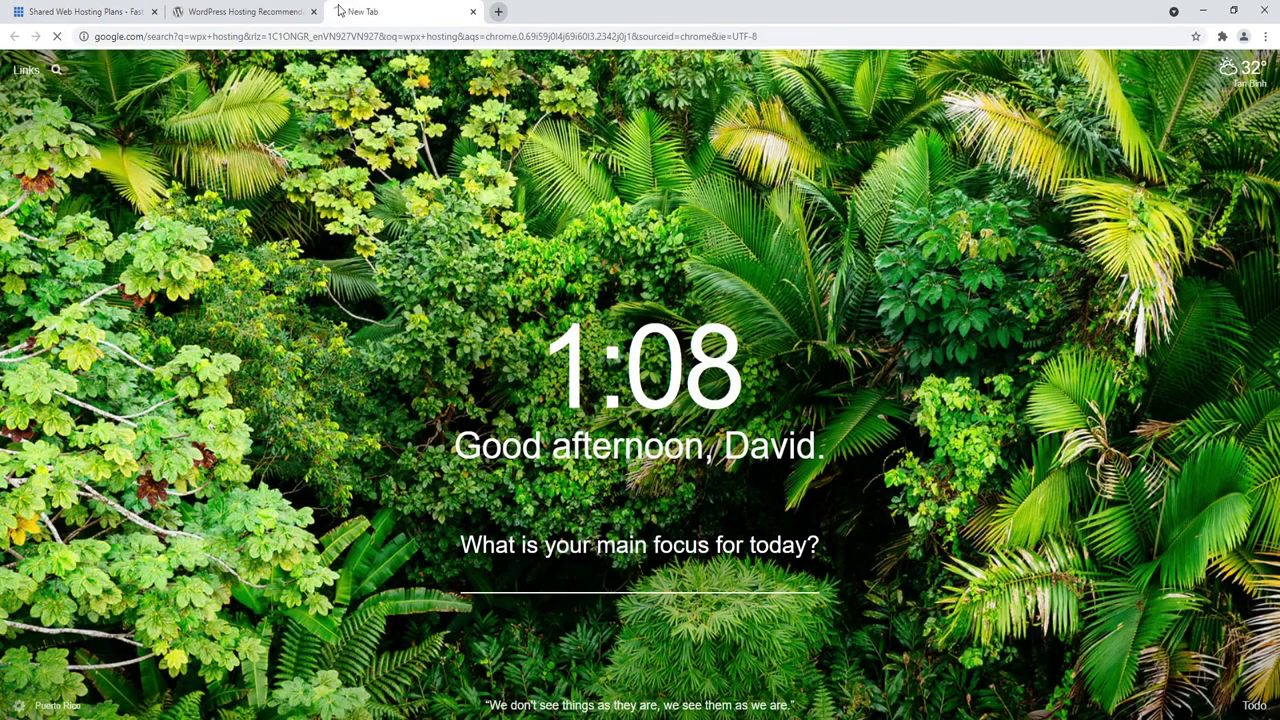
pyautogui.click(226, 478)
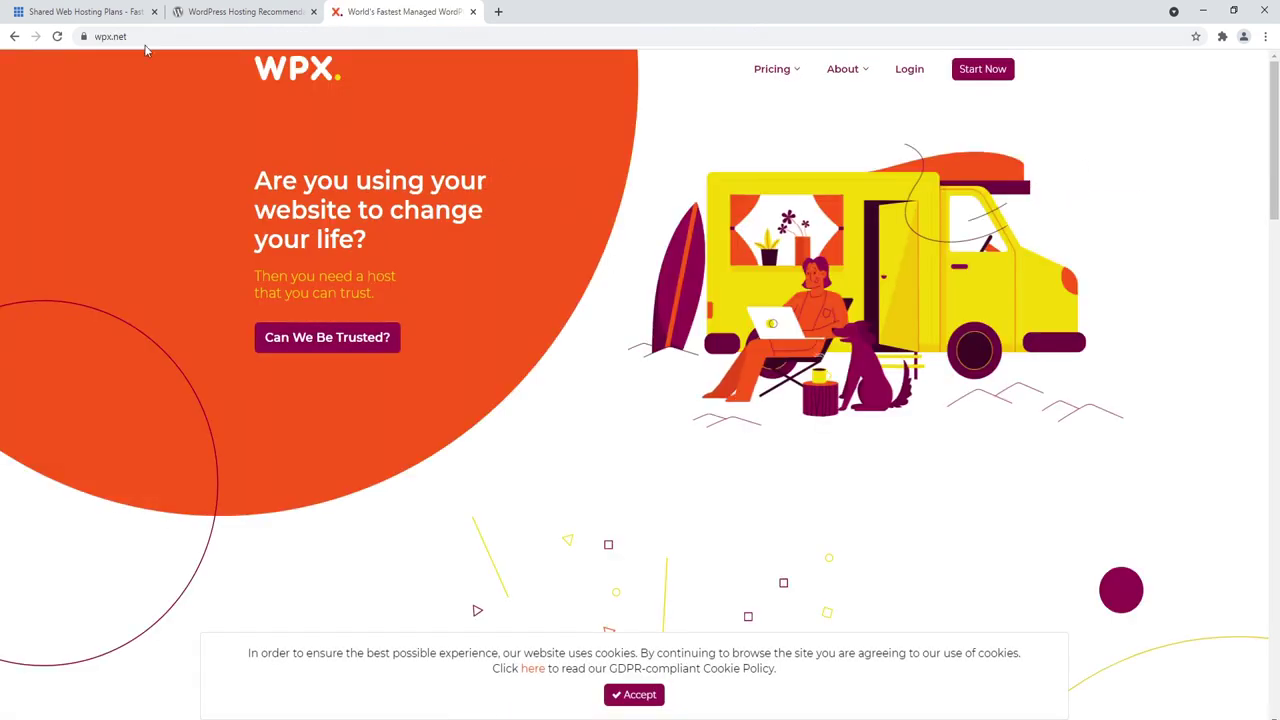
pyautogui.click(105, 11)
pyautogui.click(473, 12)
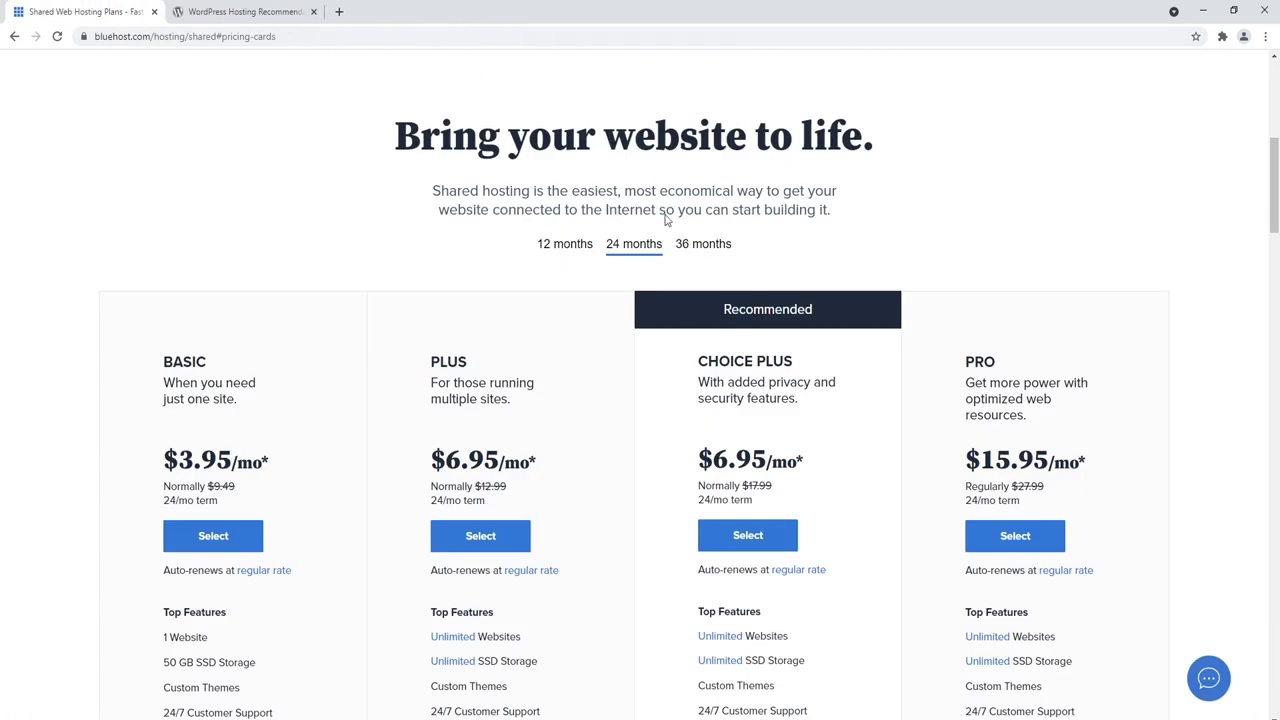
# Step: Compare the Plus ($12.99) and Choice Plus ($17.99) regular prices and choose Choice Plus
pyautogui.moveTo(1274, 158); pyautogui.dragTo(1275, 172)
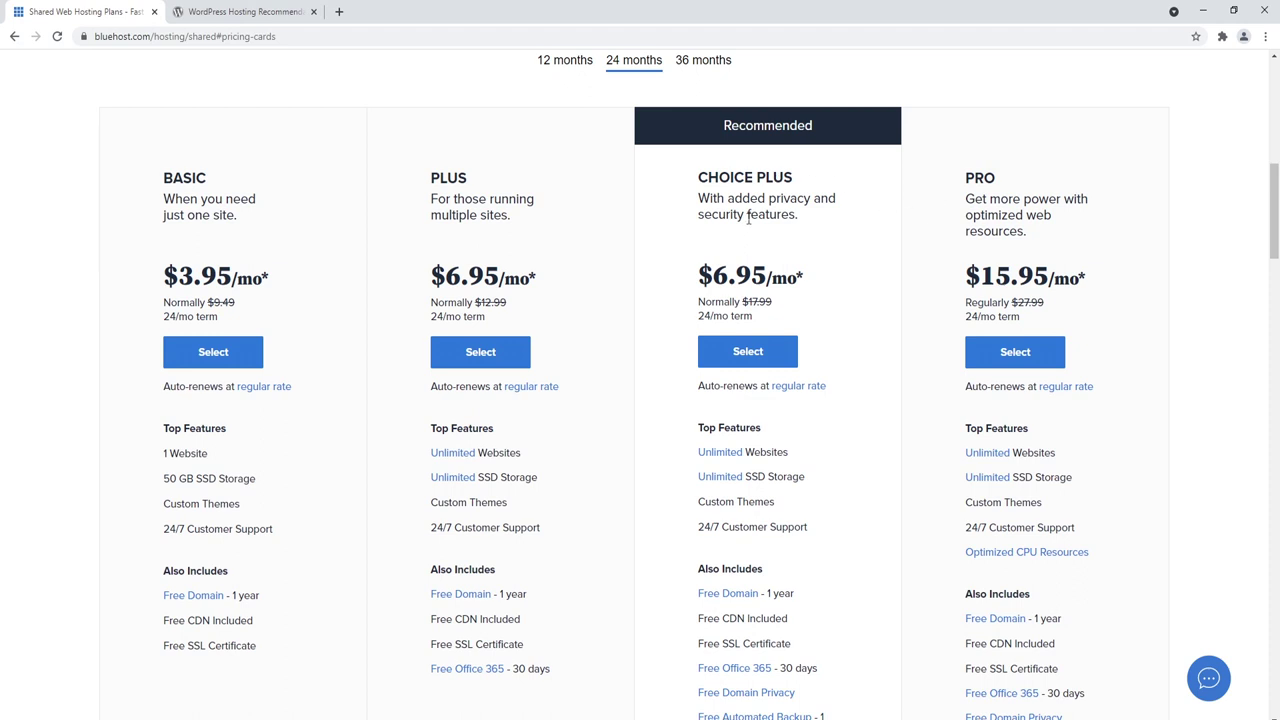
pyautogui.doubleClick(188, 454)
pyautogui.moveTo(162, 456); pyautogui.dragTo(149, 462)
pyautogui.moveTo(801, 279); pyautogui.dragTo(712, 277)
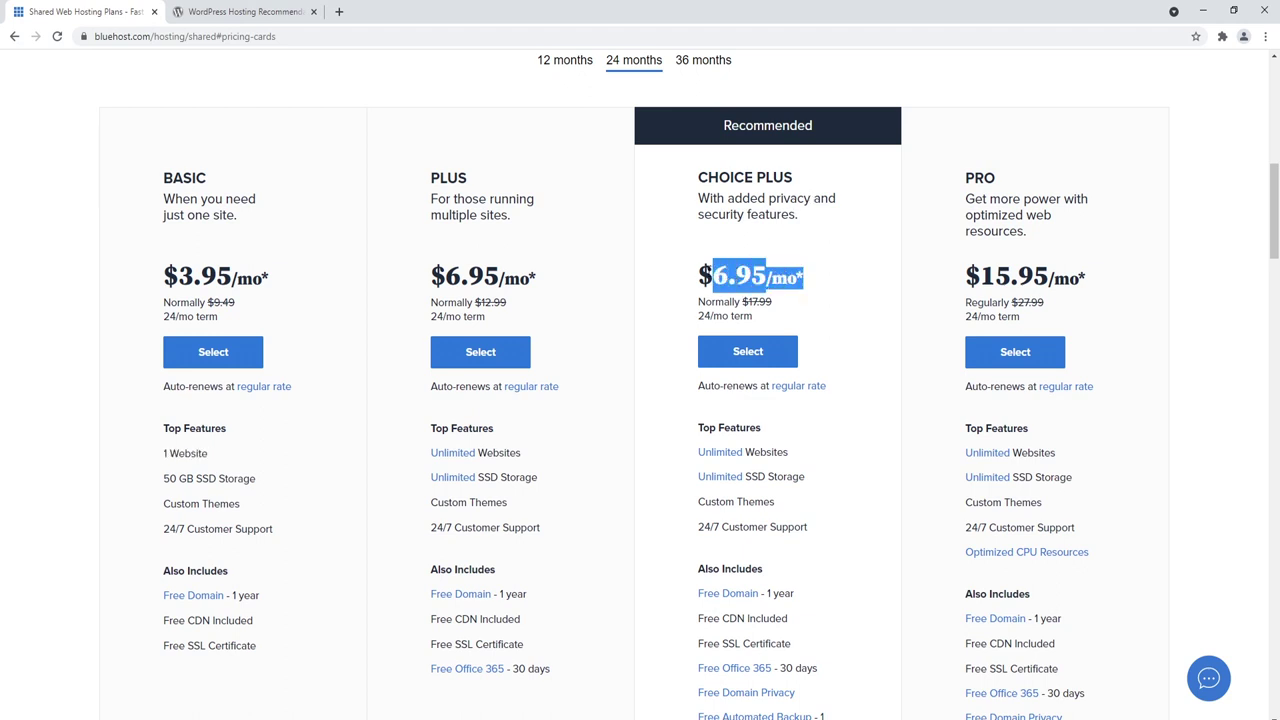
pyautogui.moveTo(740, 301); pyautogui.dragTo(773, 302)
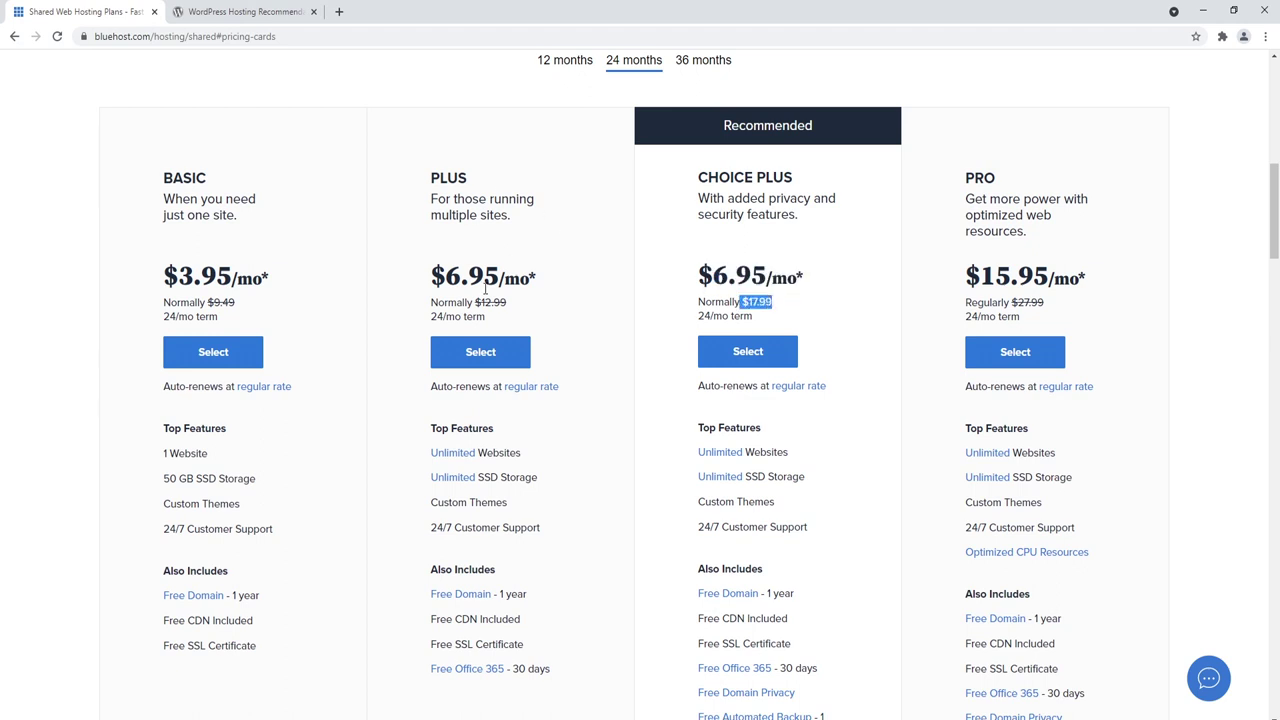
pyautogui.moveTo(474, 302); pyautogui.dragTo(520, 302)
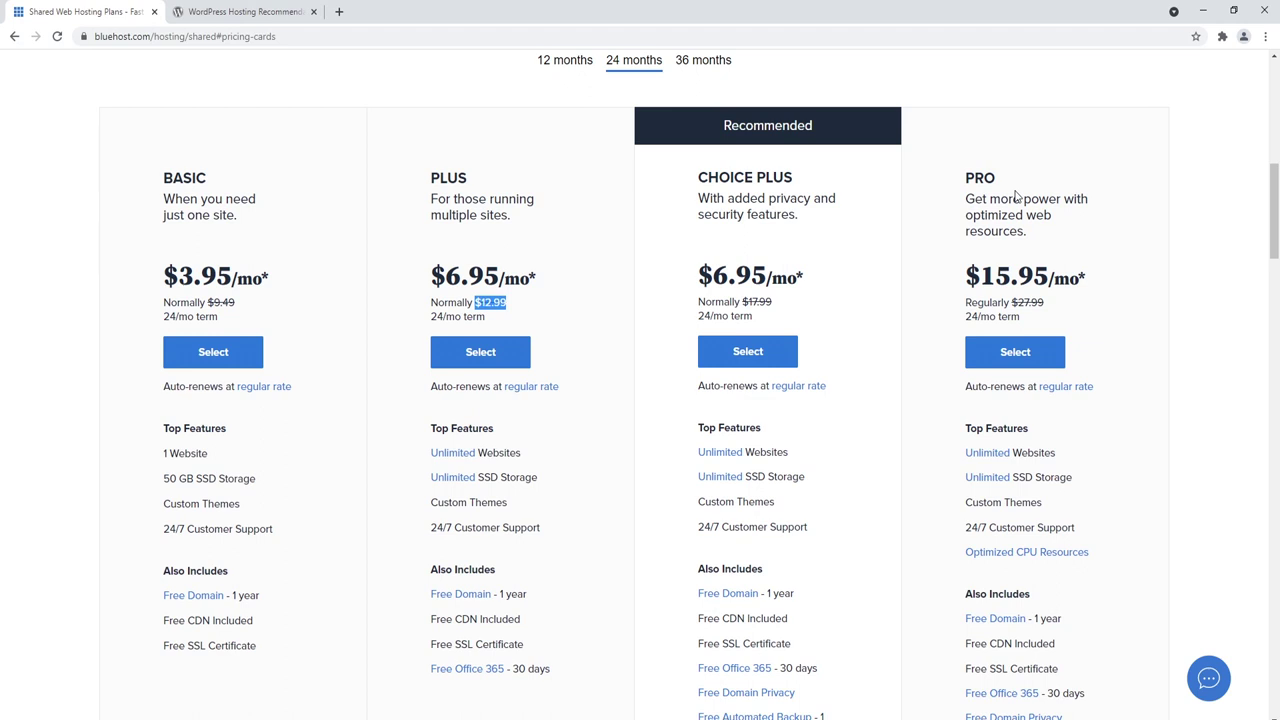
pyautogui.click(754, 358)
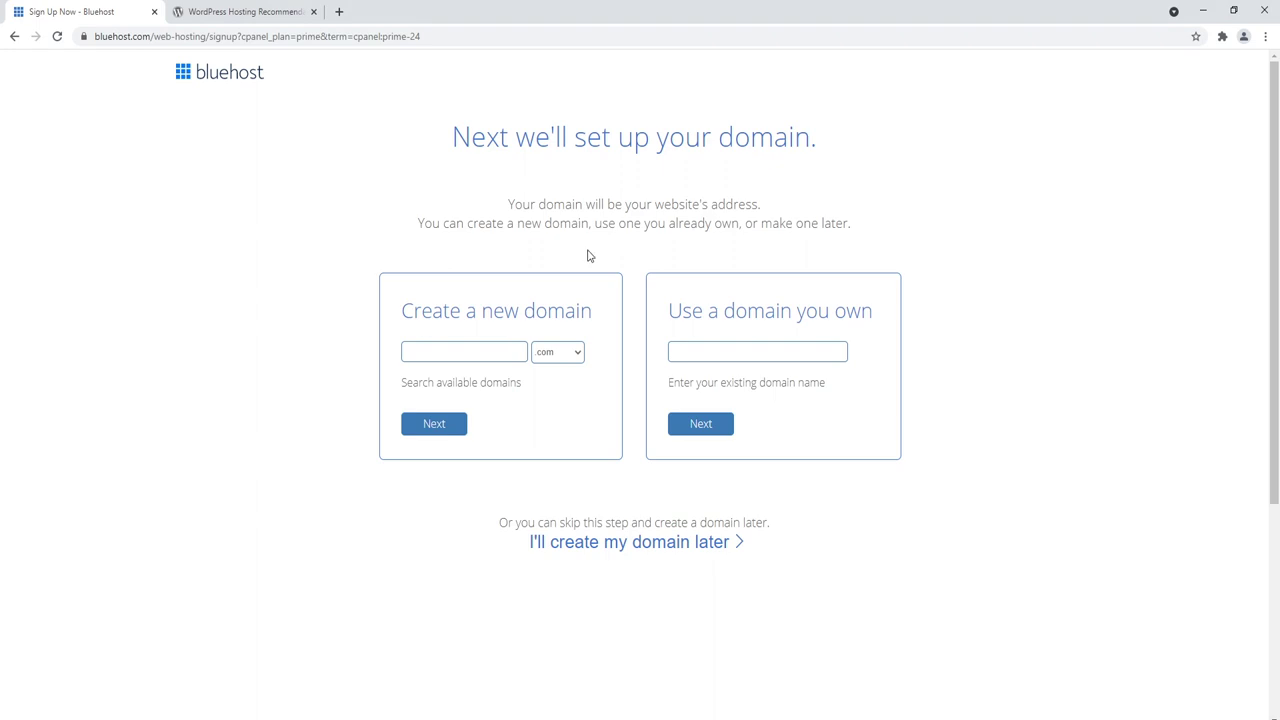
# Step: Use the existing domain mysuperamazingblog.com and dismiss the special offer popup
pyautogui.moveTo(666, 312); pyautogui.dragTo(866, 311)
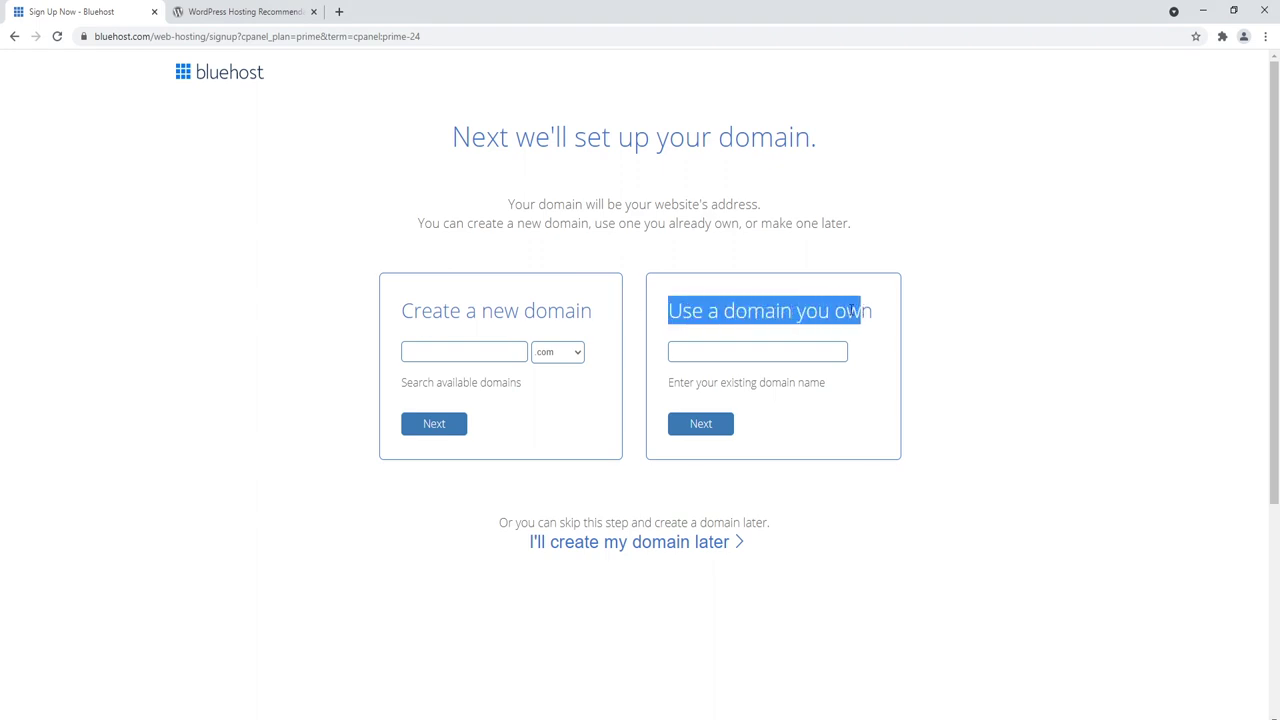
pyautogui.click(793, 347)
pyautogui.write('mysuperamazingblog.com')
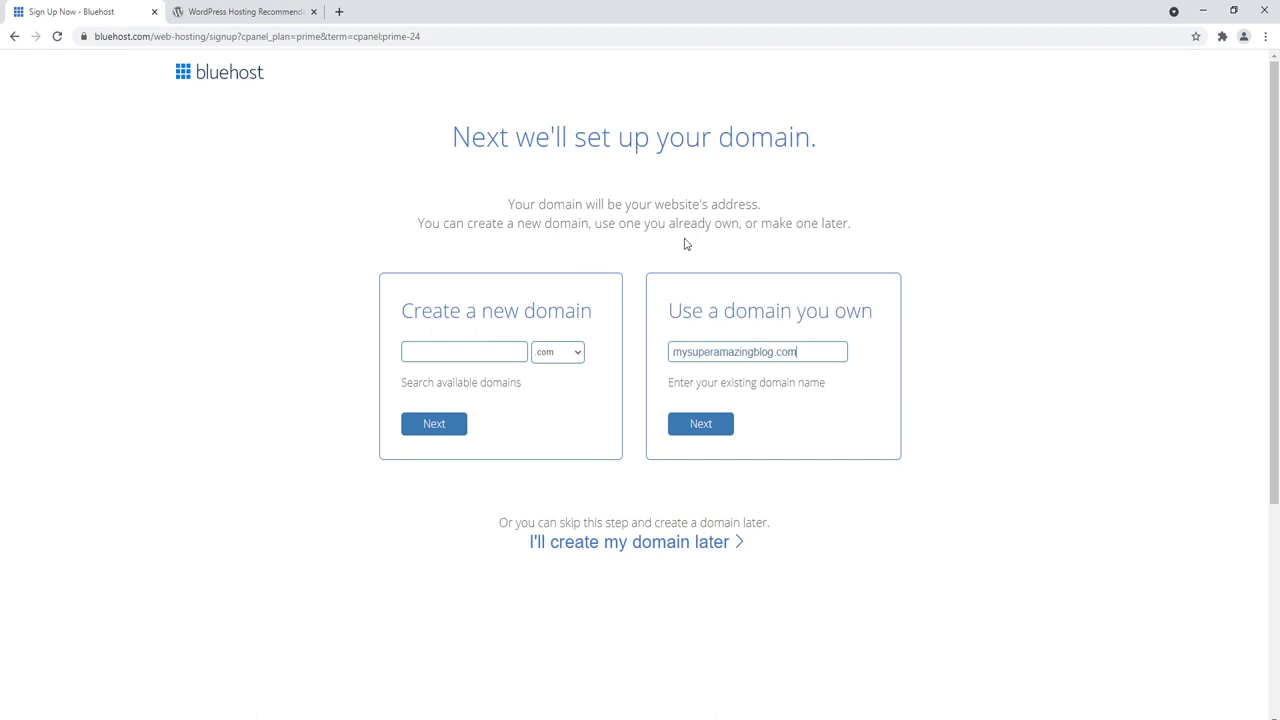
pyautogui.click(703, 428)
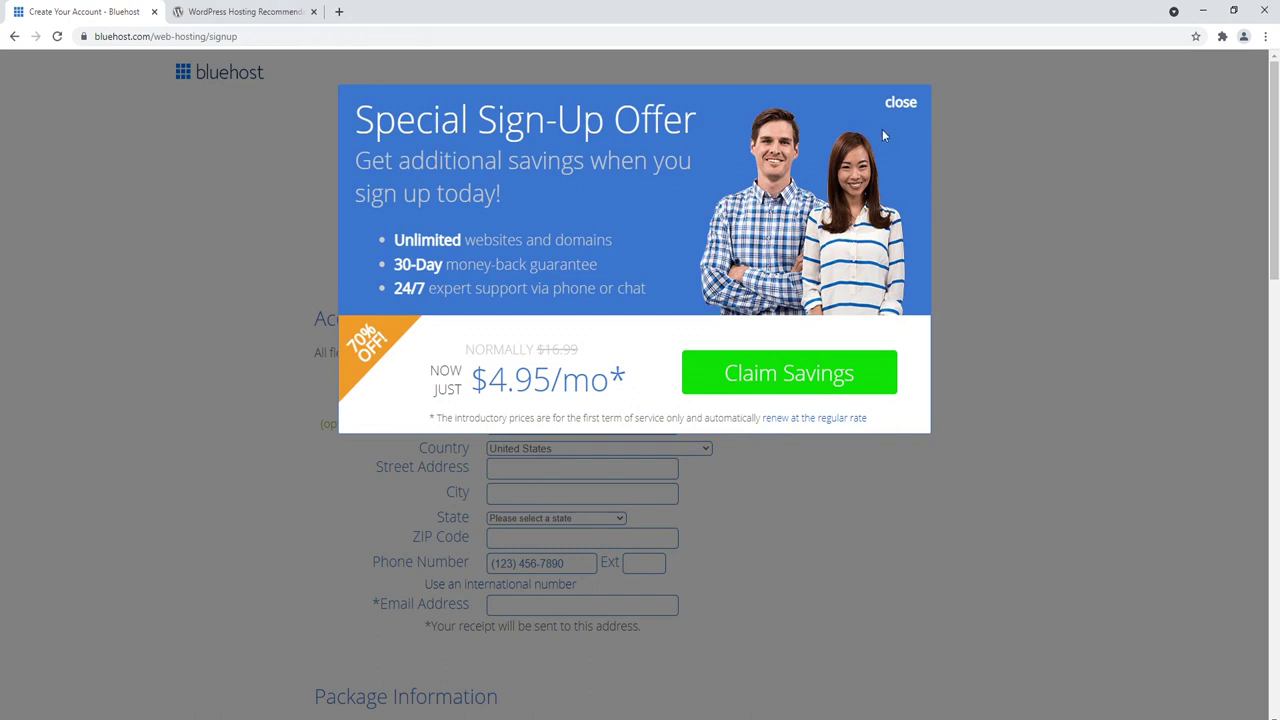
pyautogui.click(900, 104)
# Step: Keep the 24-month plan, remove SiteLock Security, and agree to the terms
pyautogui.moveTo(1276, 117); pyautogui.dragTo(1204, 233)
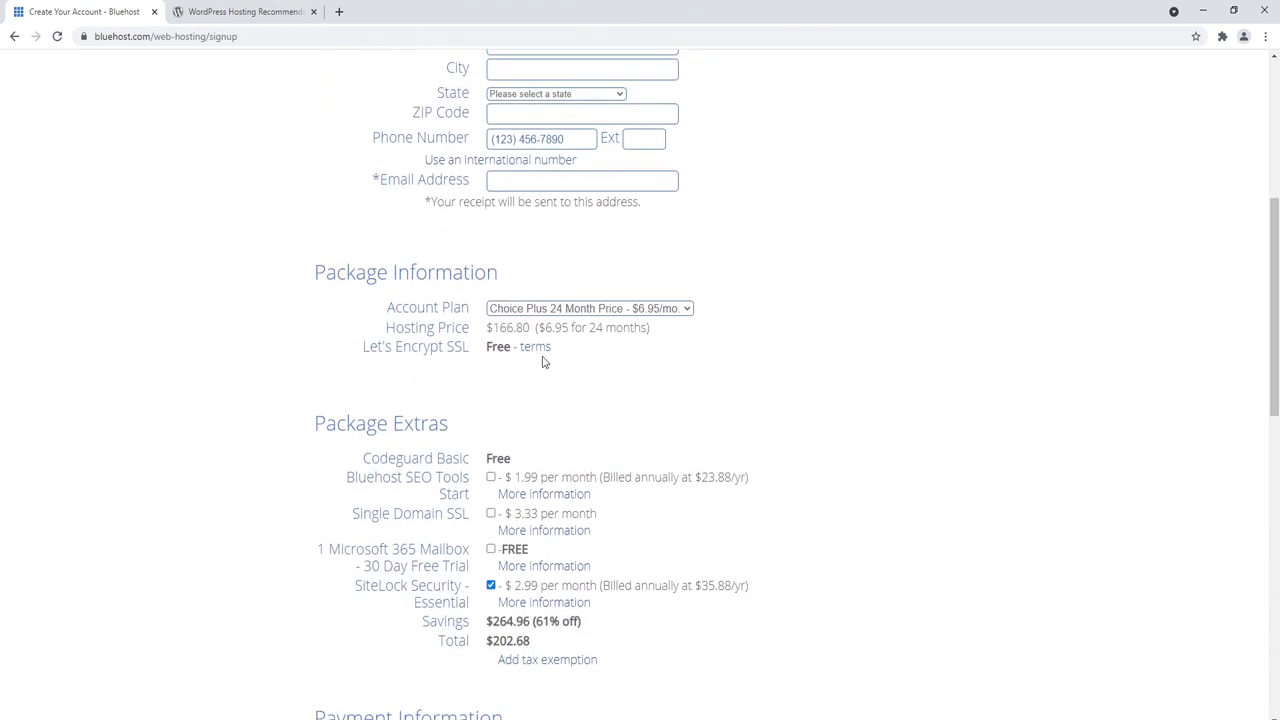
pyautogui.click(657, 312)
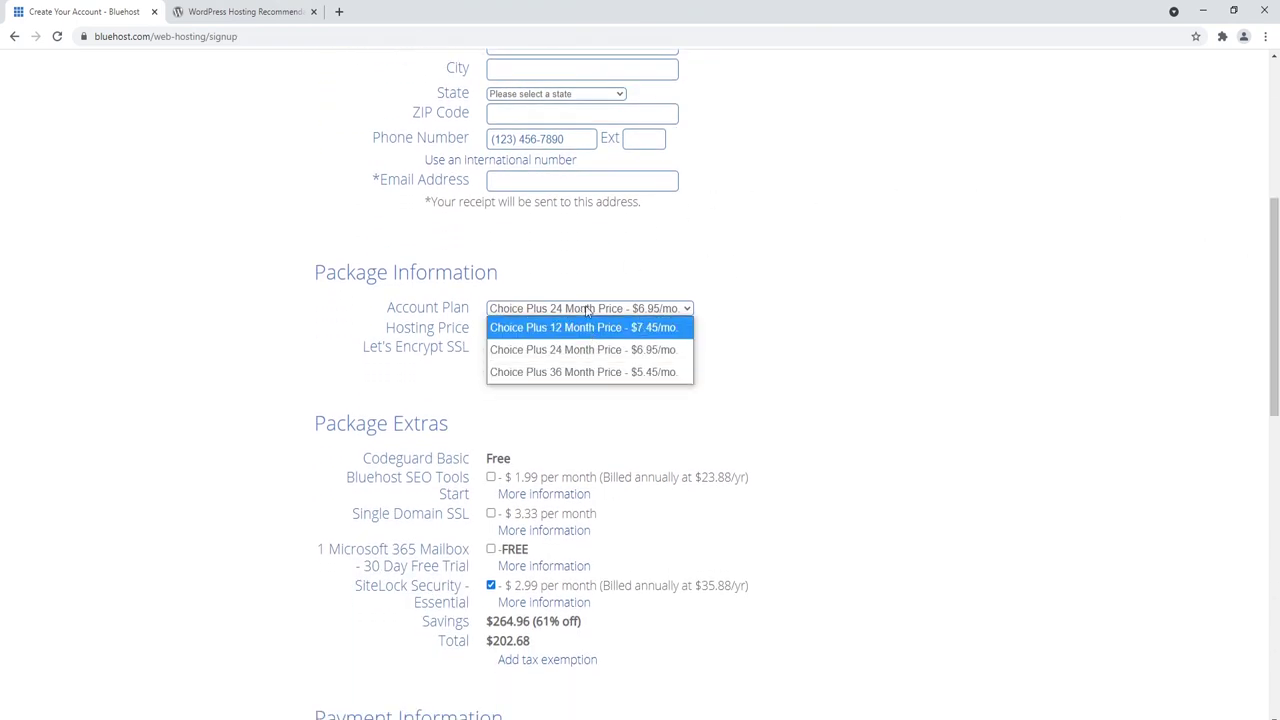
pyautogui.click(758, 320)
pyautogui.scroll(-2, 423, 362)
pyautogui.click(490, 375)
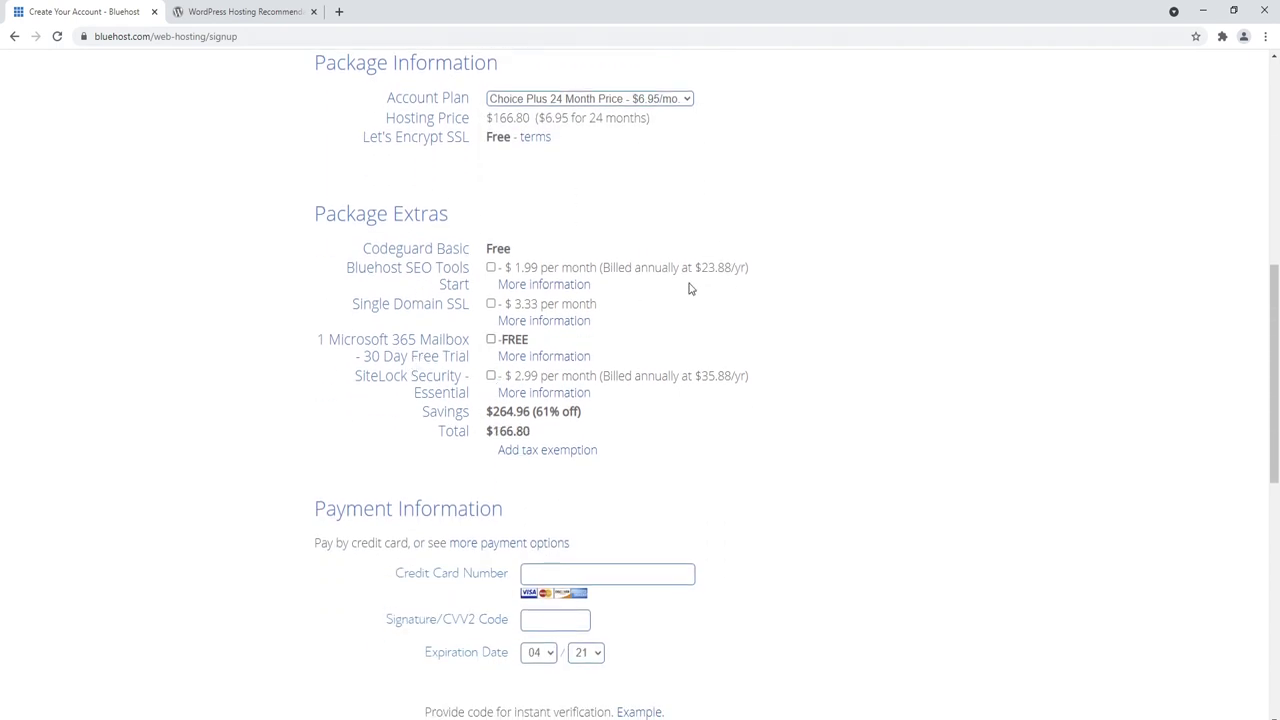
pyautogui.scroll(-2, 617, 283)
pyautogui.scroll(-3, 453, 363)
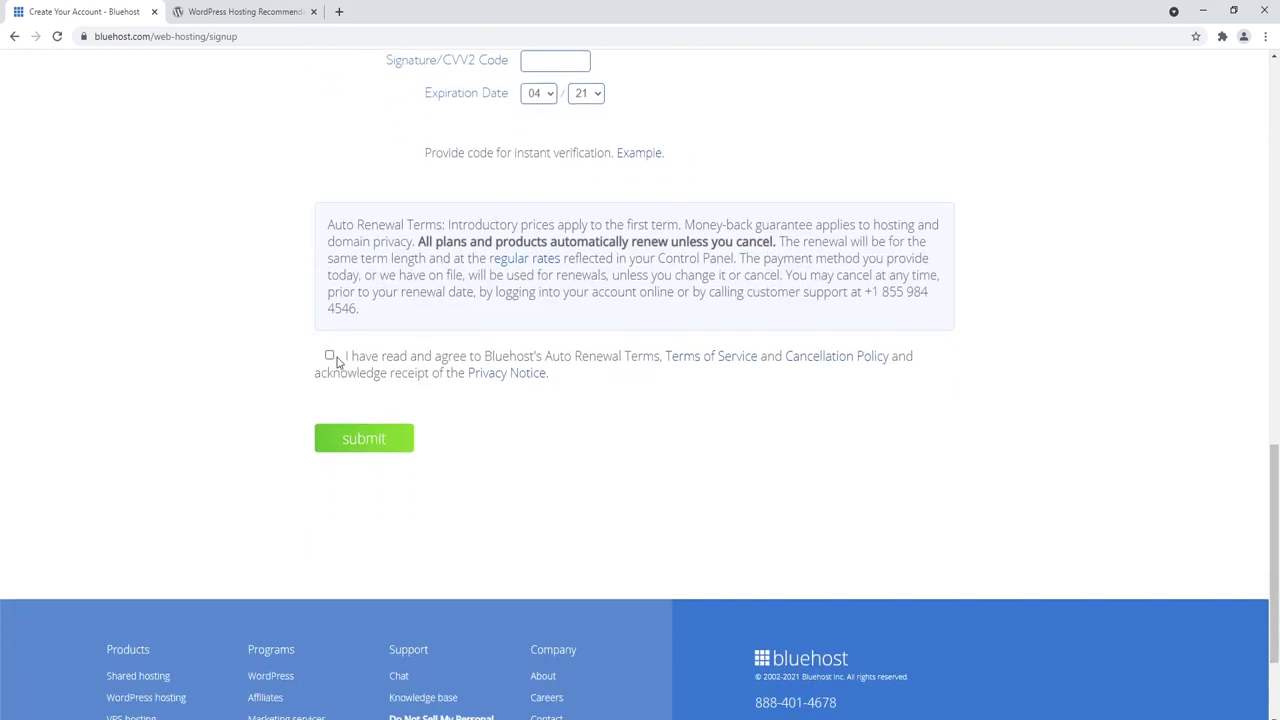
pyautogui.click(330, 356)
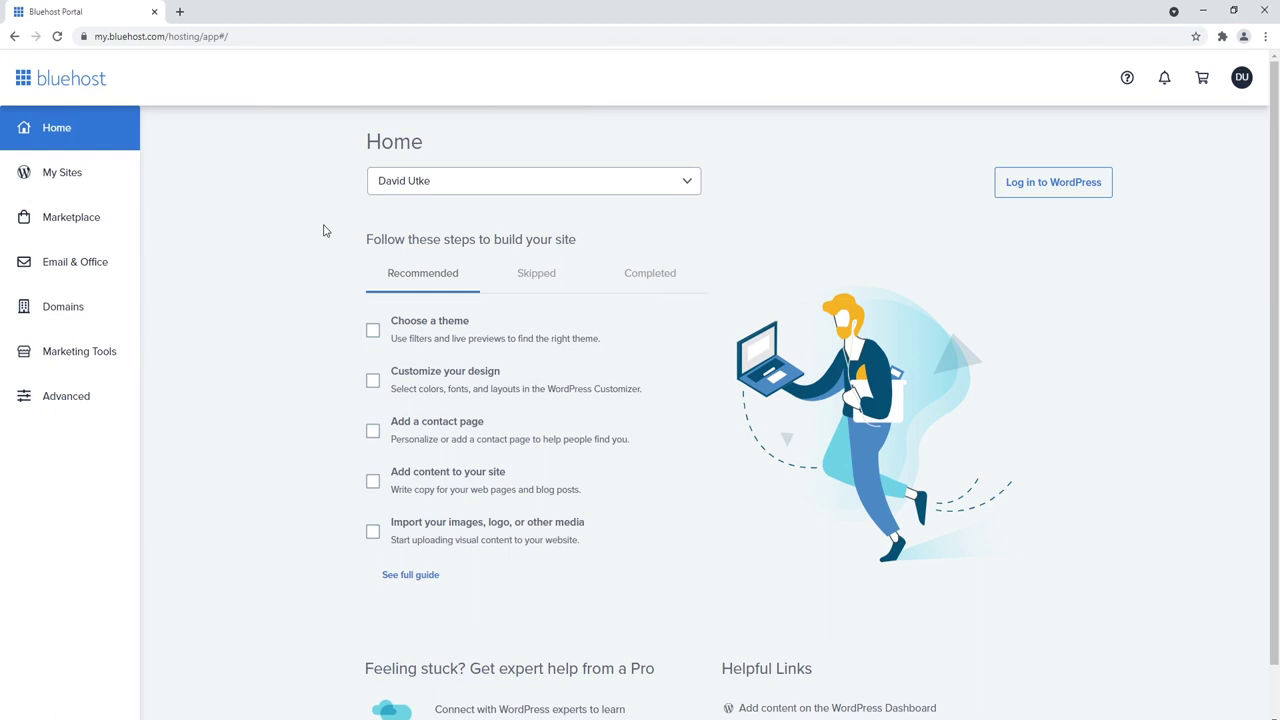
# Step: Open the Gmail Bluehost welcome email and Namecheap domain page beside the Bluehost portal
pyautogui.moveTo(1277, 185); pyautogui.dragTo(1094, 163)
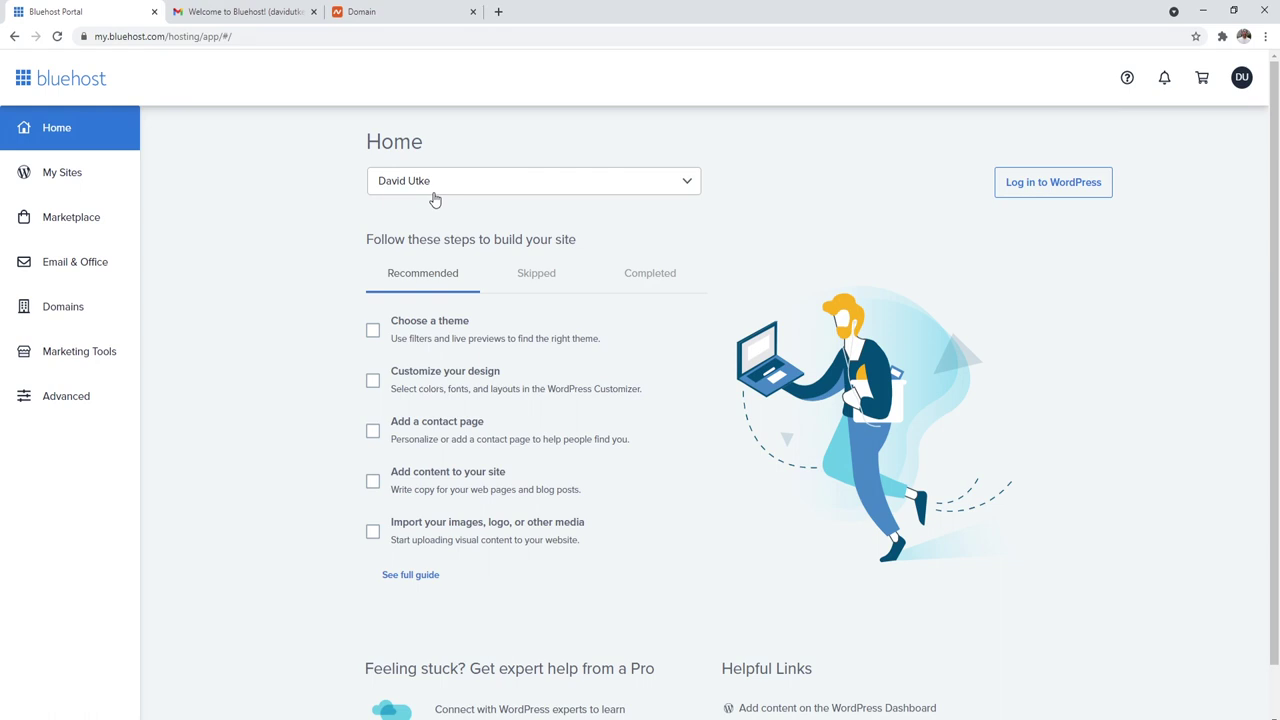
# Step: Check the Name Server entries in the Bluehost welcome email, then go to Namecheap
pyautogui.click(245, 11)
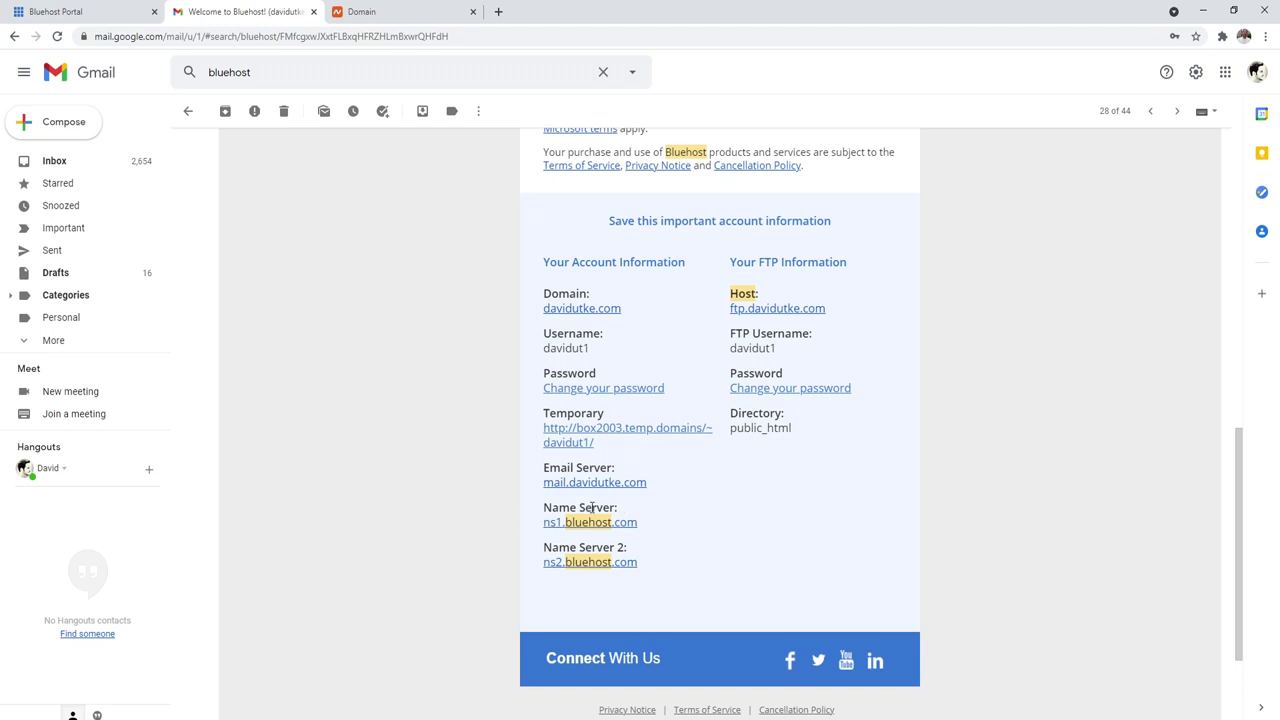
pyautogui.moveTo(620, 508); pyautogui.dragTo(545, 507)
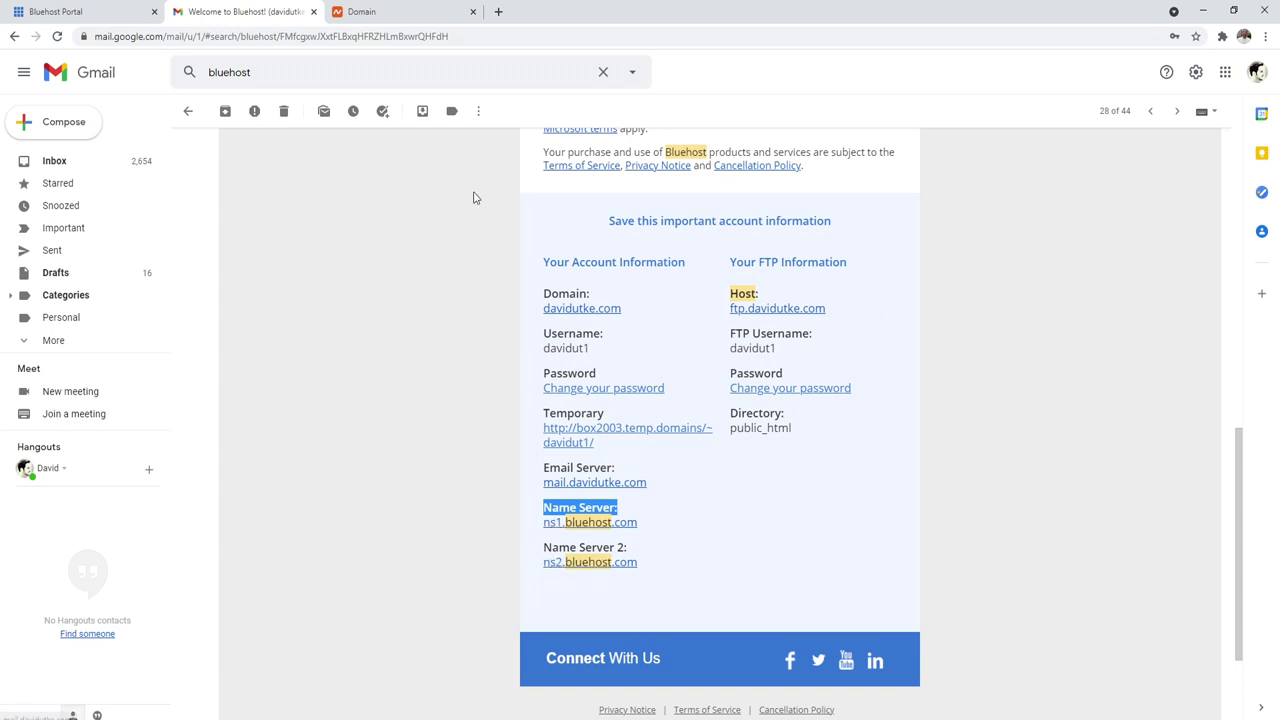
pyautogui.click(391, 6)
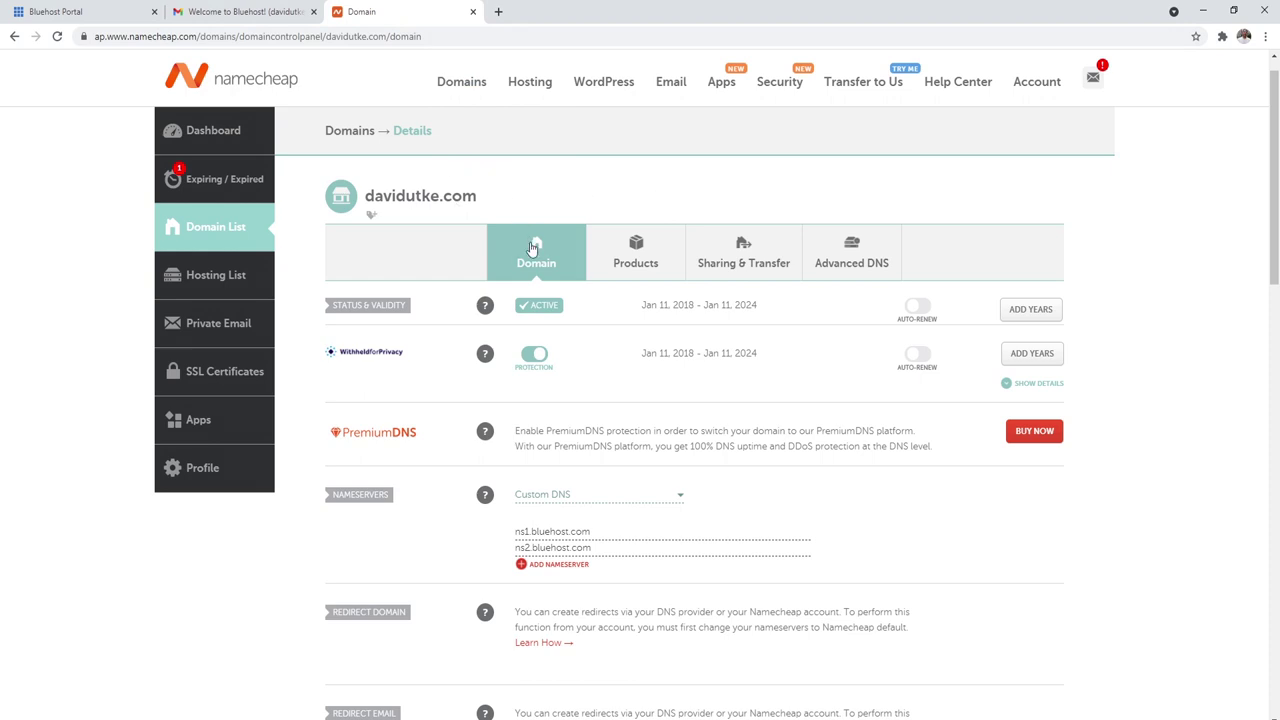
# Step: Verify Custom DNS with ns1.bluehost.com and ns2.bluehost.com, then return to the Bluehost portal
pyautogui.moveTo(392, 497); pyautogui.dragTo(343, 517)
pyautogui.click(343, 517)
pyautogui.click(646, 495)
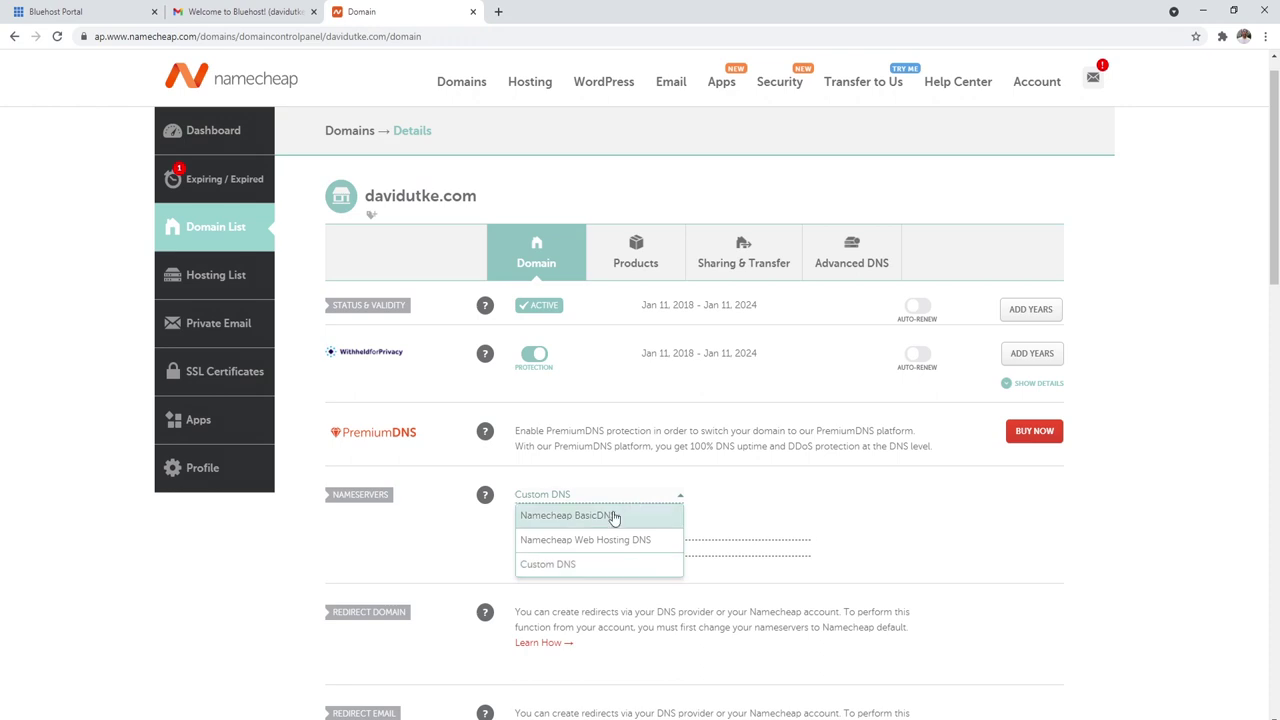
pyautogui.click(474, 565)
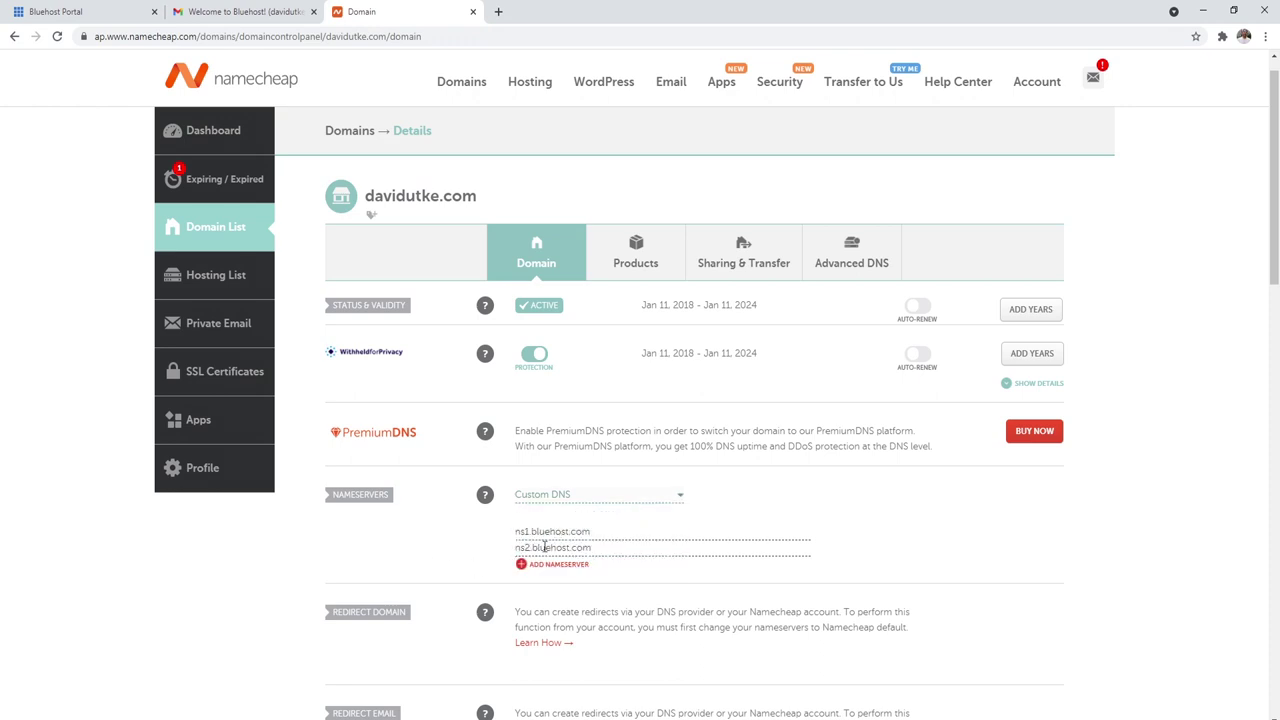
pyautogui.moveTo(593, 531); pyautogui.dragTo(501, 540)
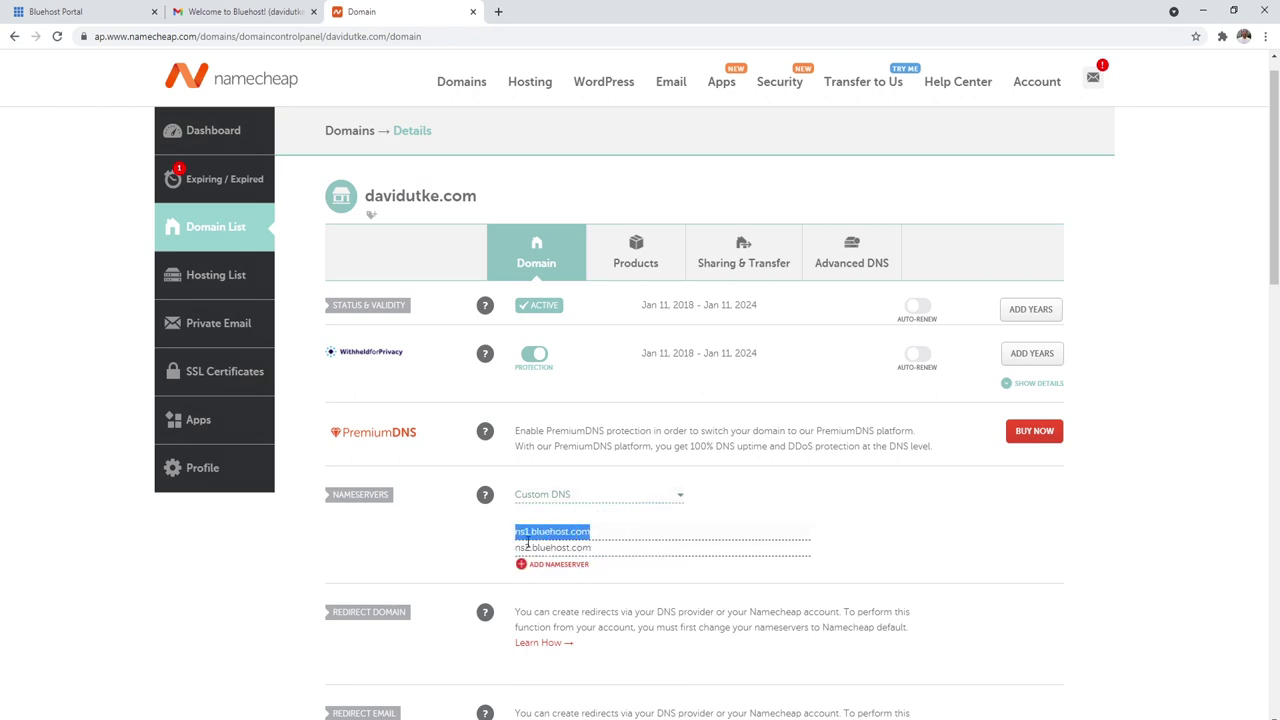
pyautogui.moveTo(599, 549); pyautogui.dragTo(501, 556)
pyautogui.click(594, 531)
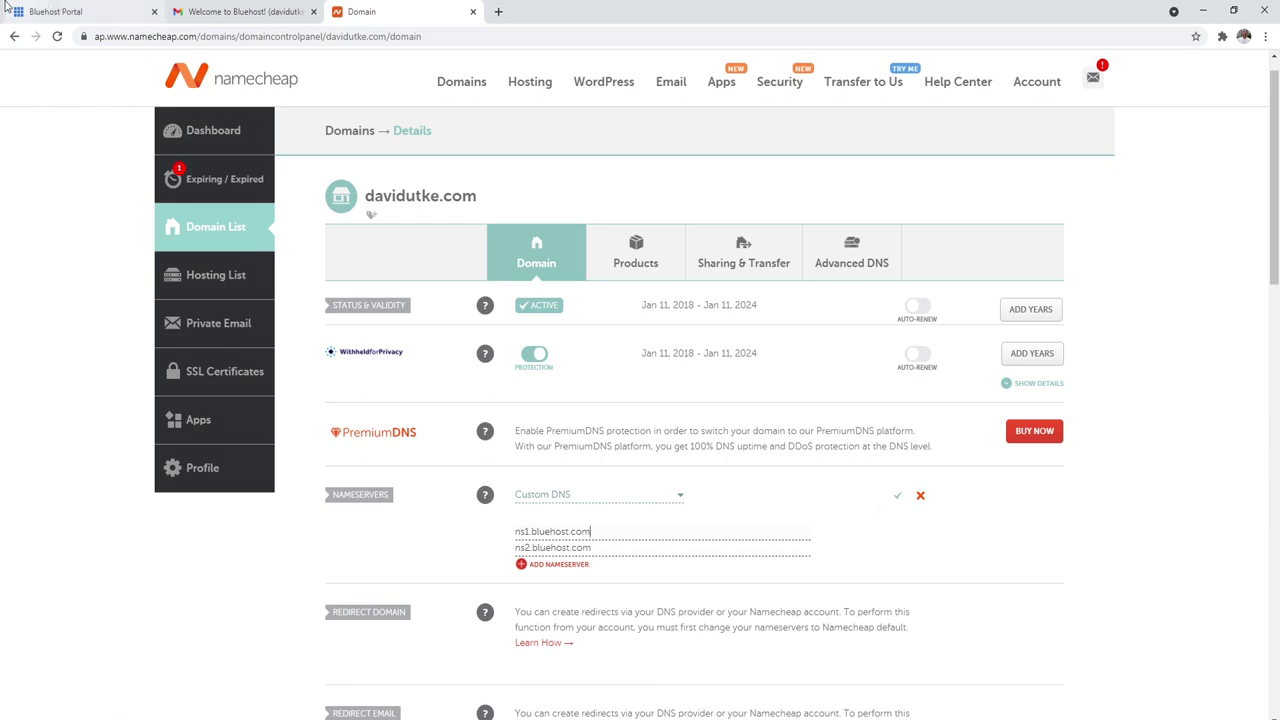
pyautogui.click(60, 11)
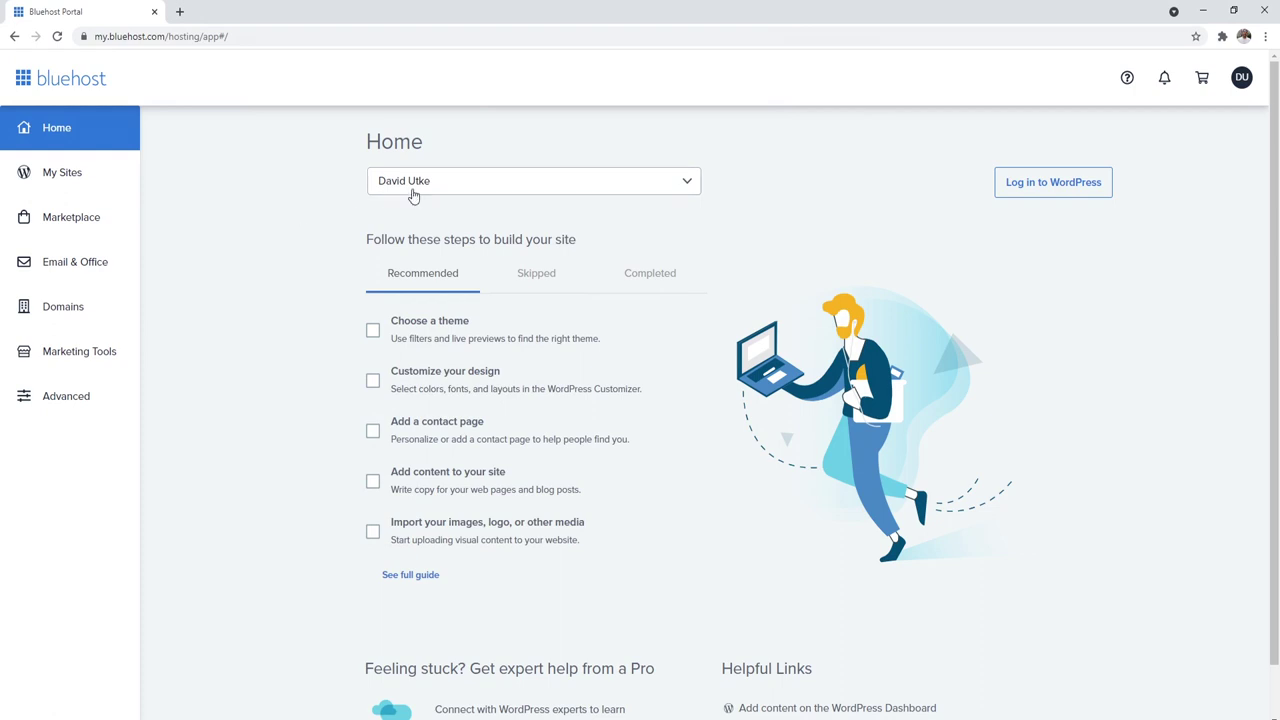
# Step: Delete the existing site via My Sites settings and start adding a new site
pyautogui.click(90, 178)
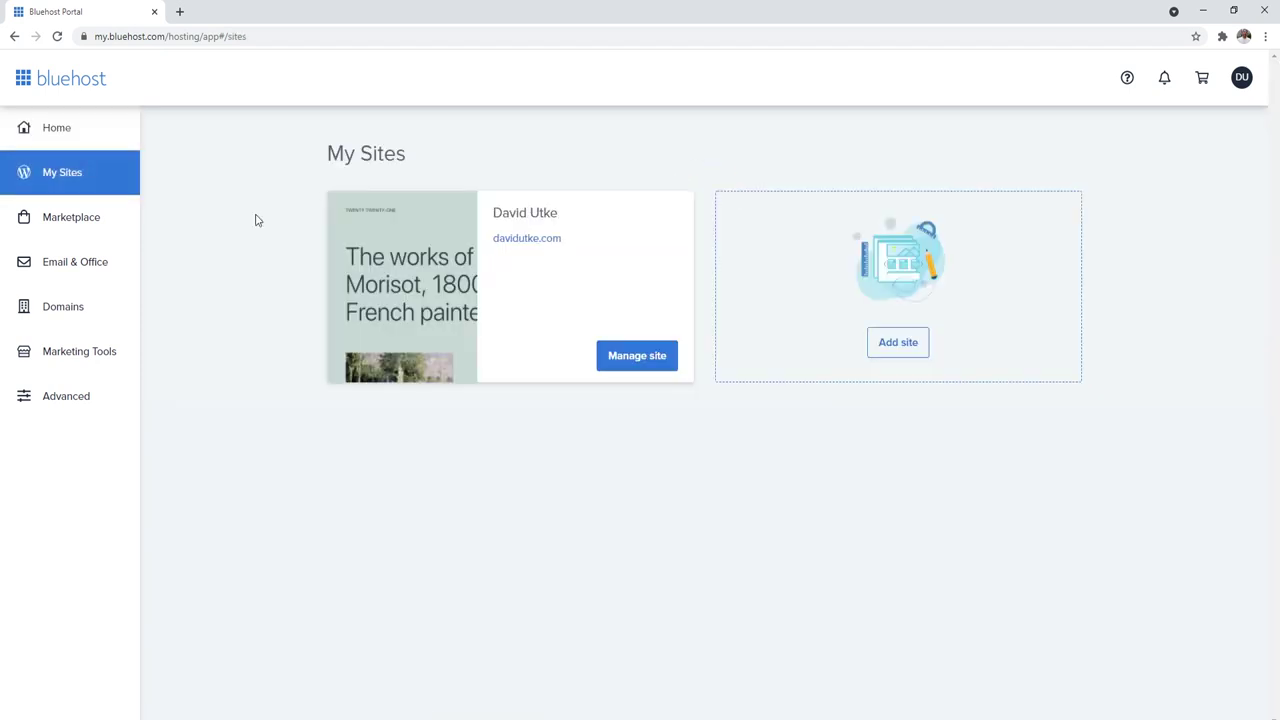
pyautogui.click(614, 362)
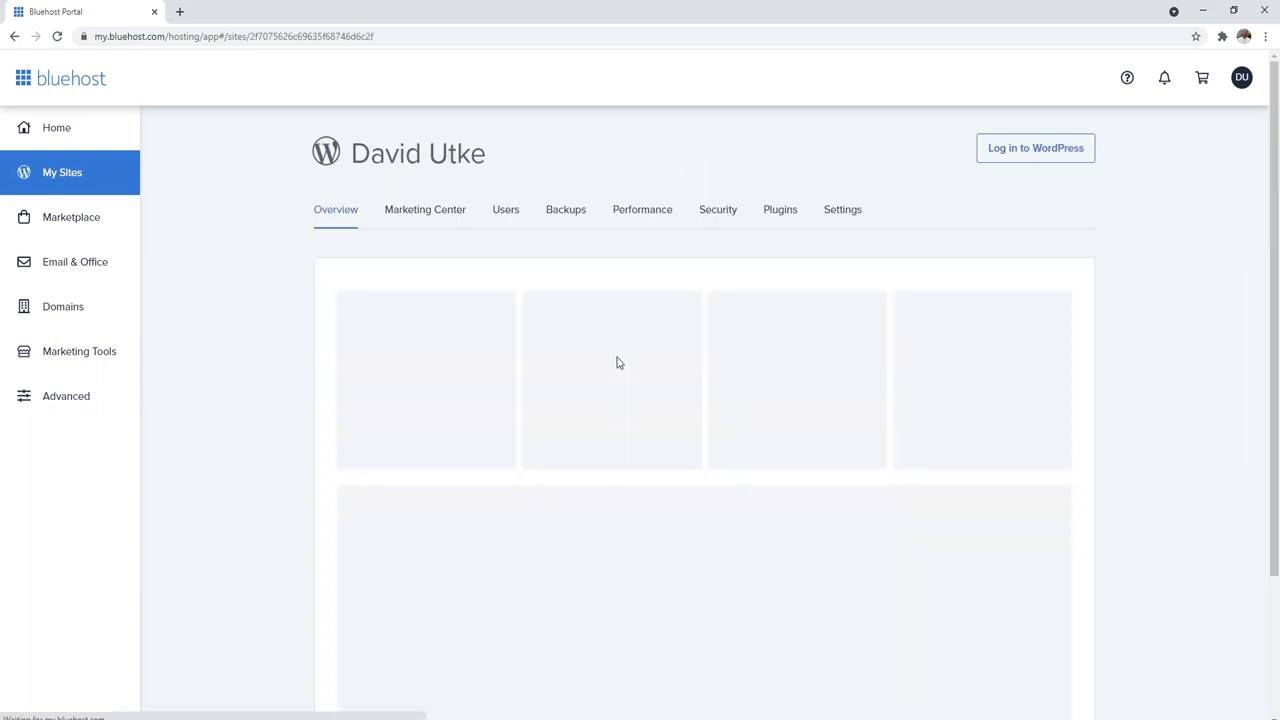
pyautogui.click(849, 212)
pyautogui.moveTo(1271, 190); pyautogui.dragTo(1271, 450)
pyautogui.click(1051, 329)
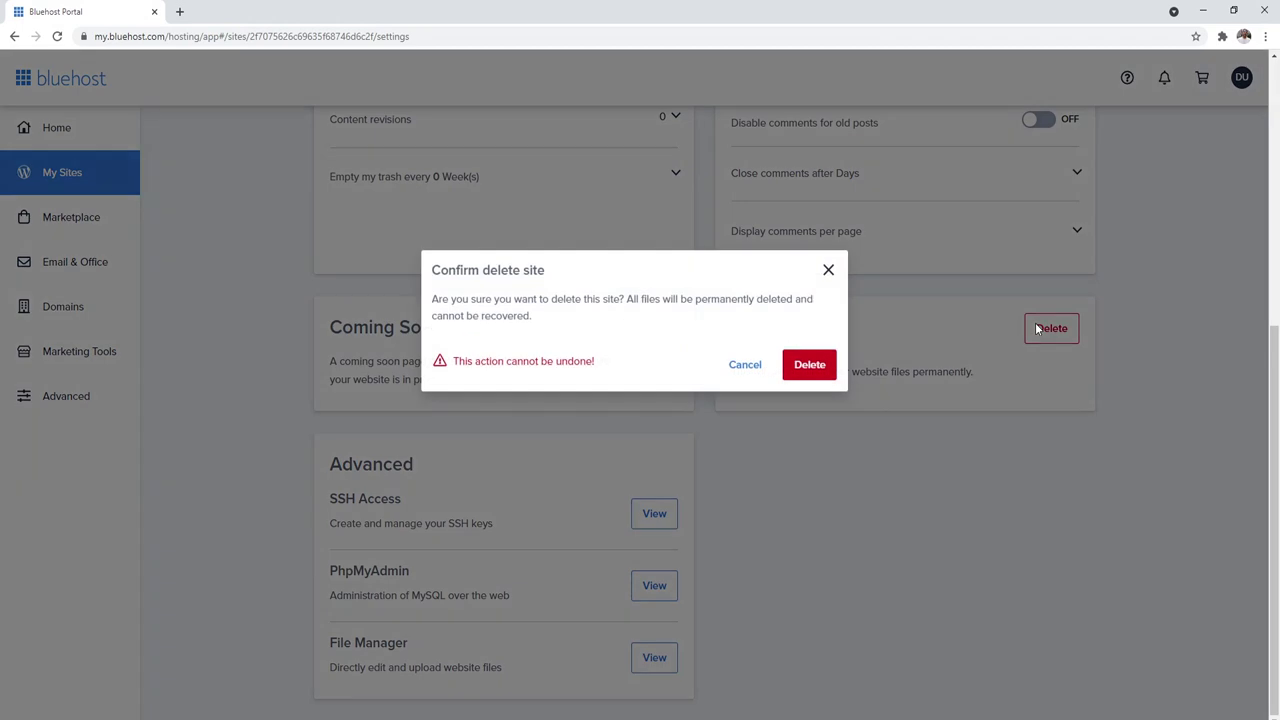
pyautogui.click(818, 367)
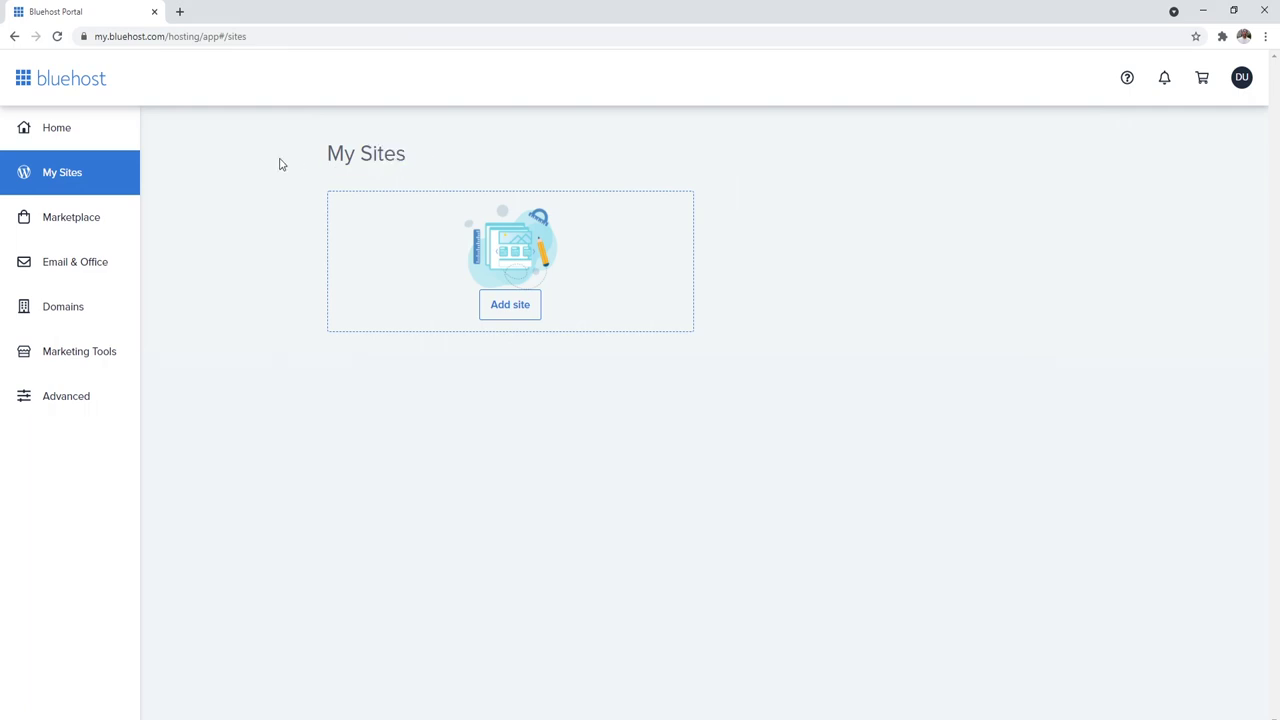
pyautogui.click(509, 308)
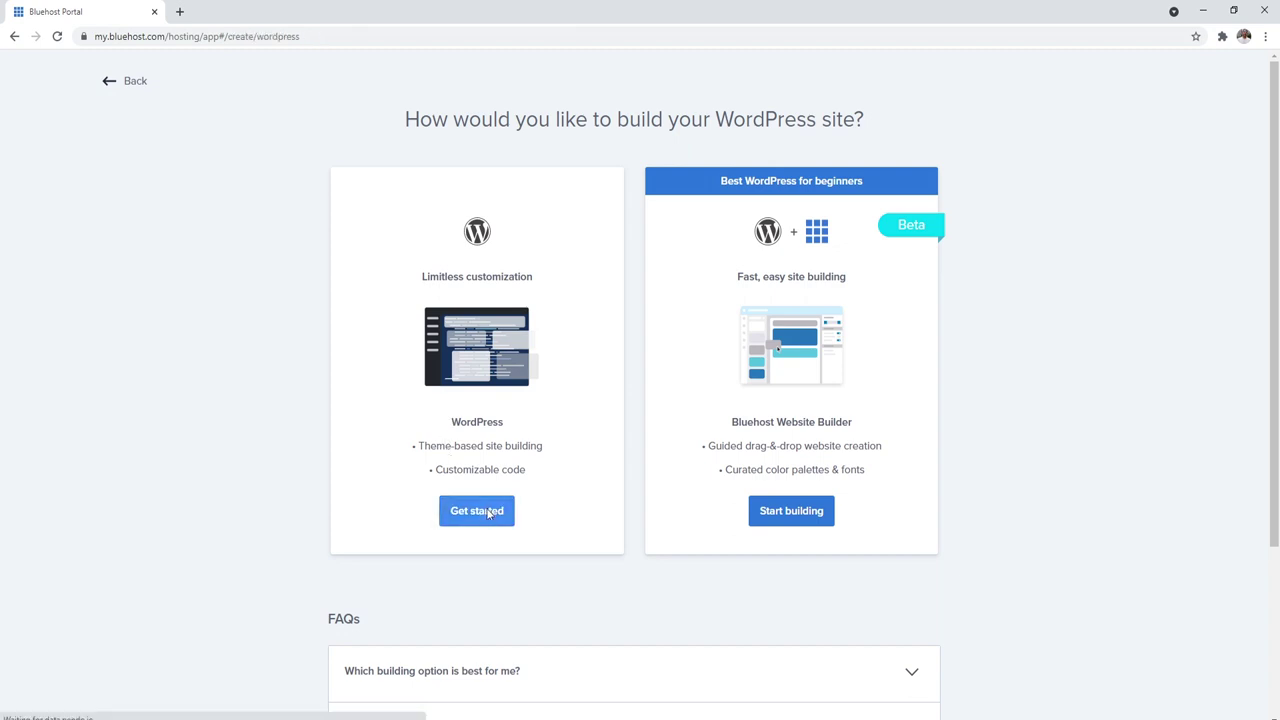
# Step: Start a standard WordPress install and enter the site's name
pyautogui.click(477, 511)
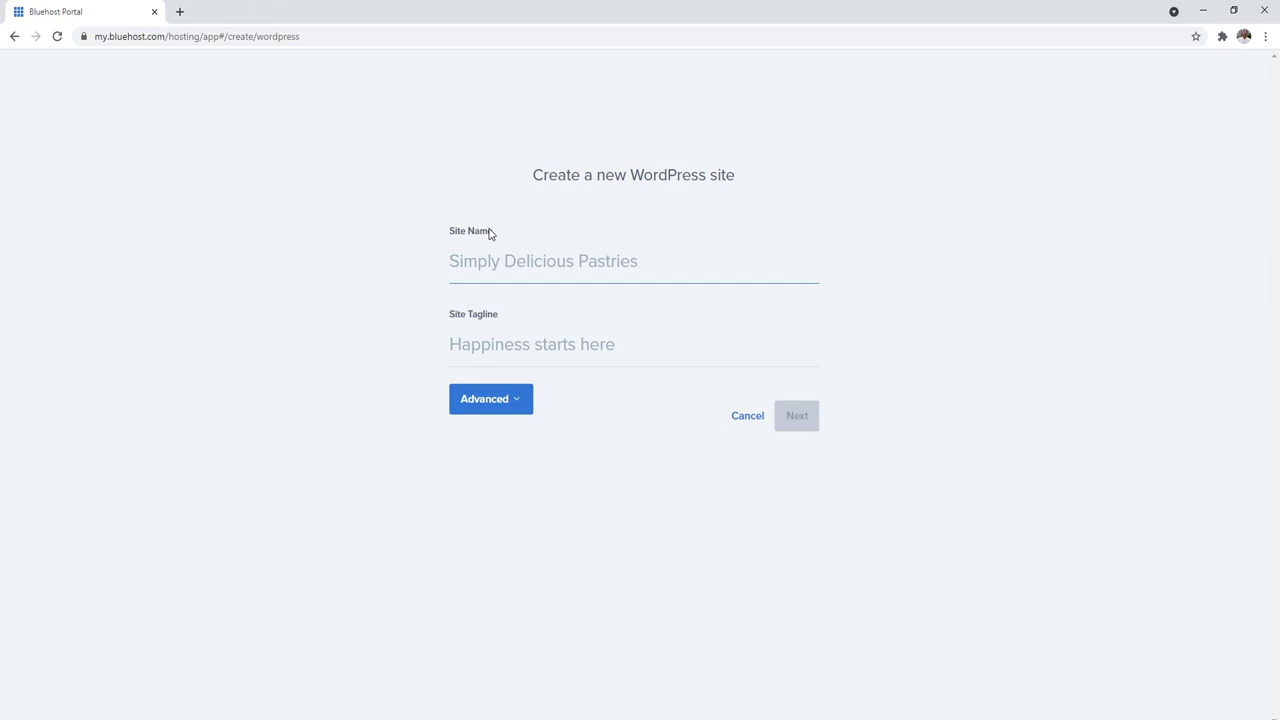
pyautogui.write('Da')
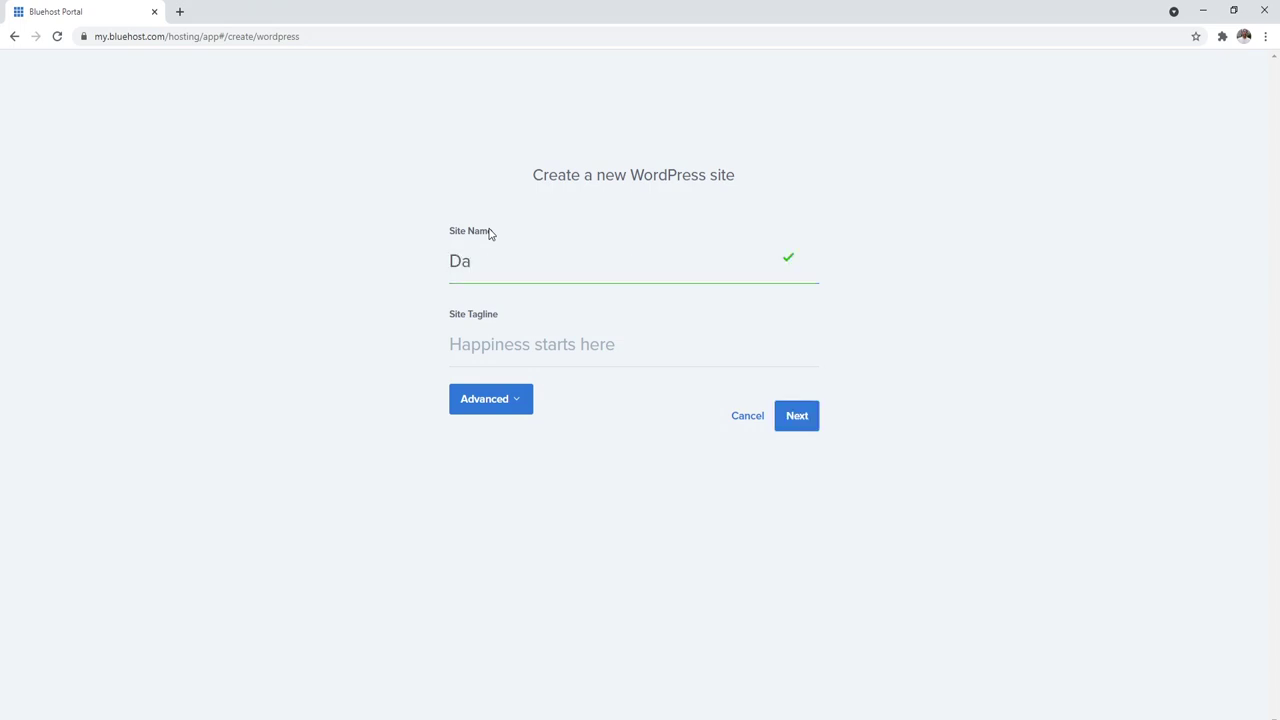
pyautogui.write('vid Utk')
pyautogui.write('e')
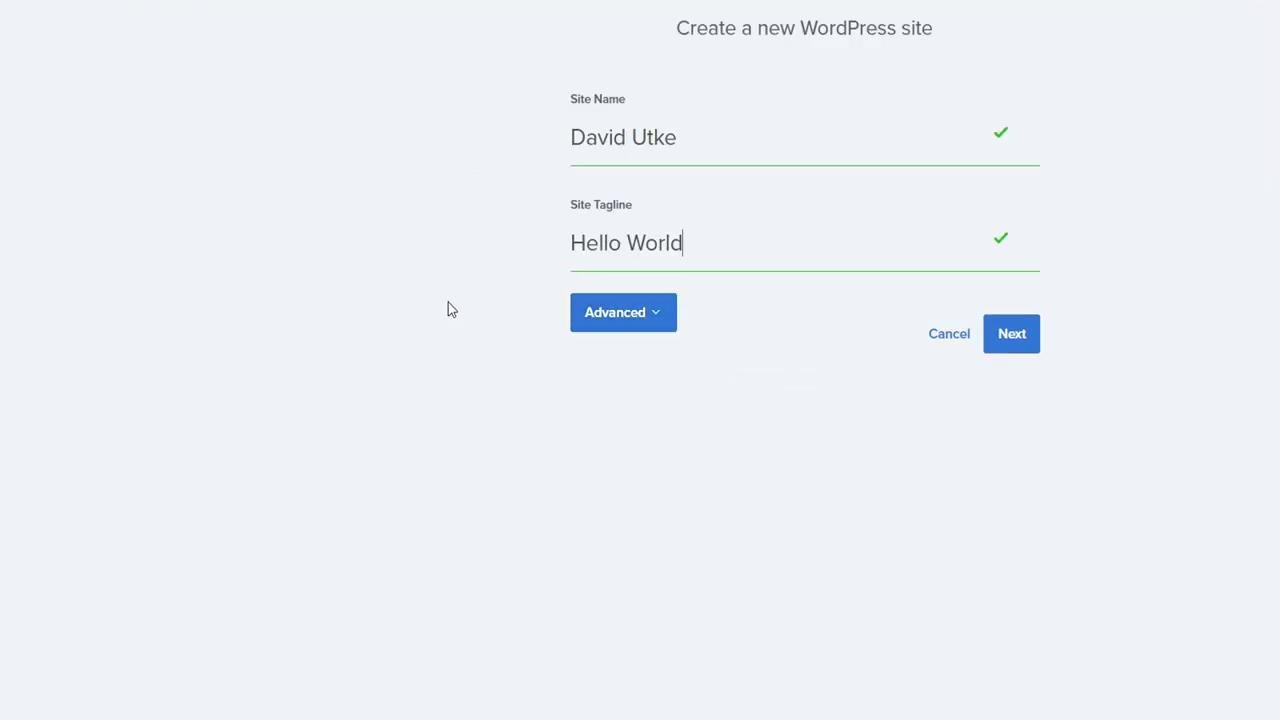
# Step: Fill in the admin email, admin username and pasted password, then continue to domain selection
pyautogui.click(621, 322)
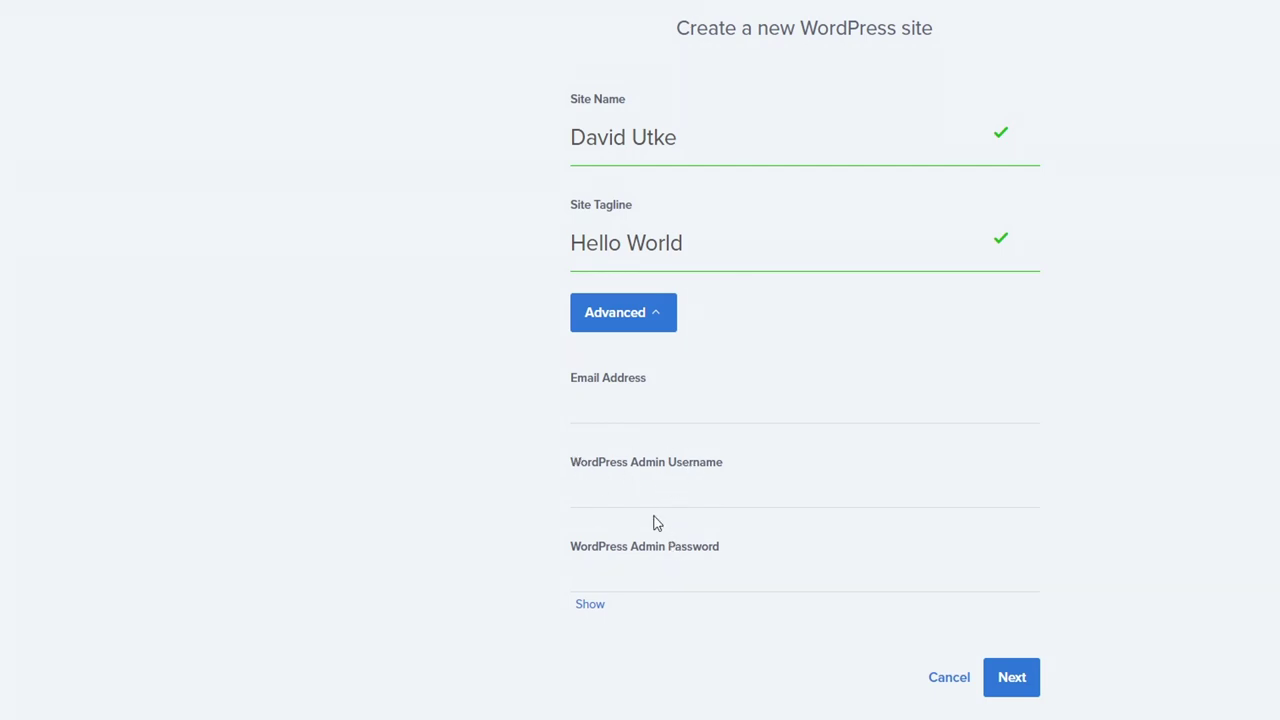
pyautogui.click(603, 406)
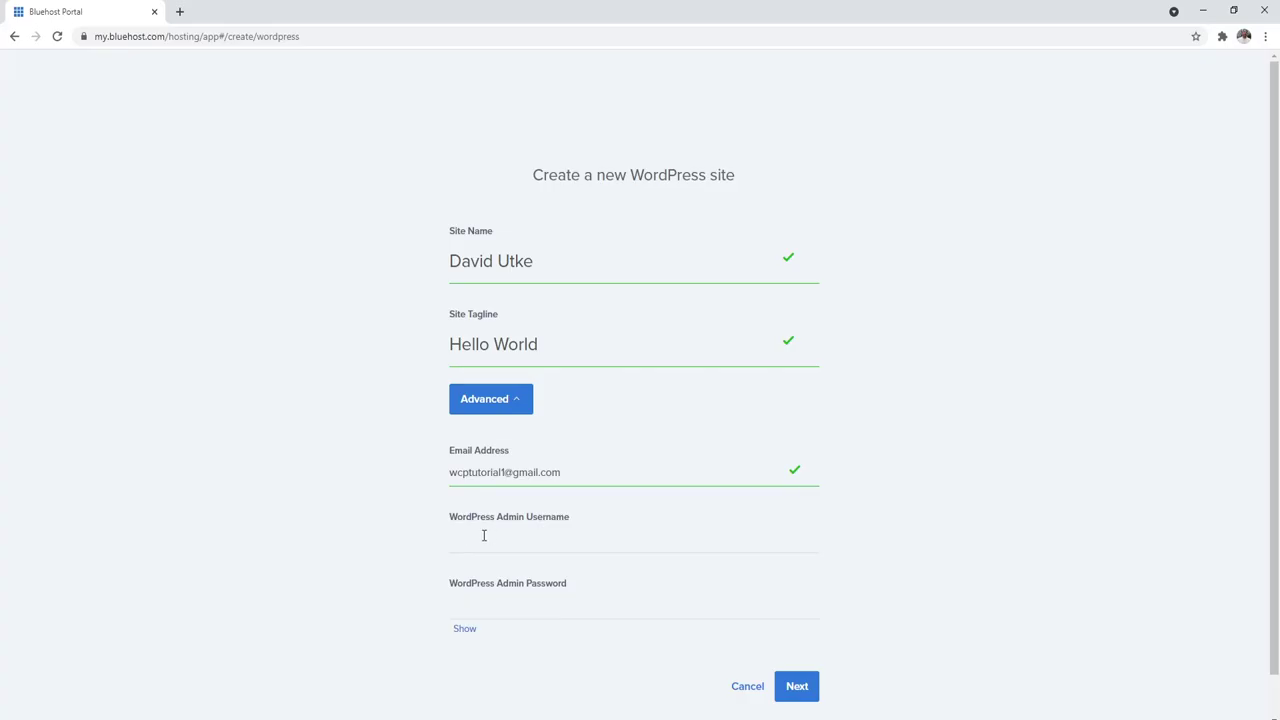
pyautogui.click(623, 489)
pyautogui.write('david123')
pyautogui.click(445, 593)
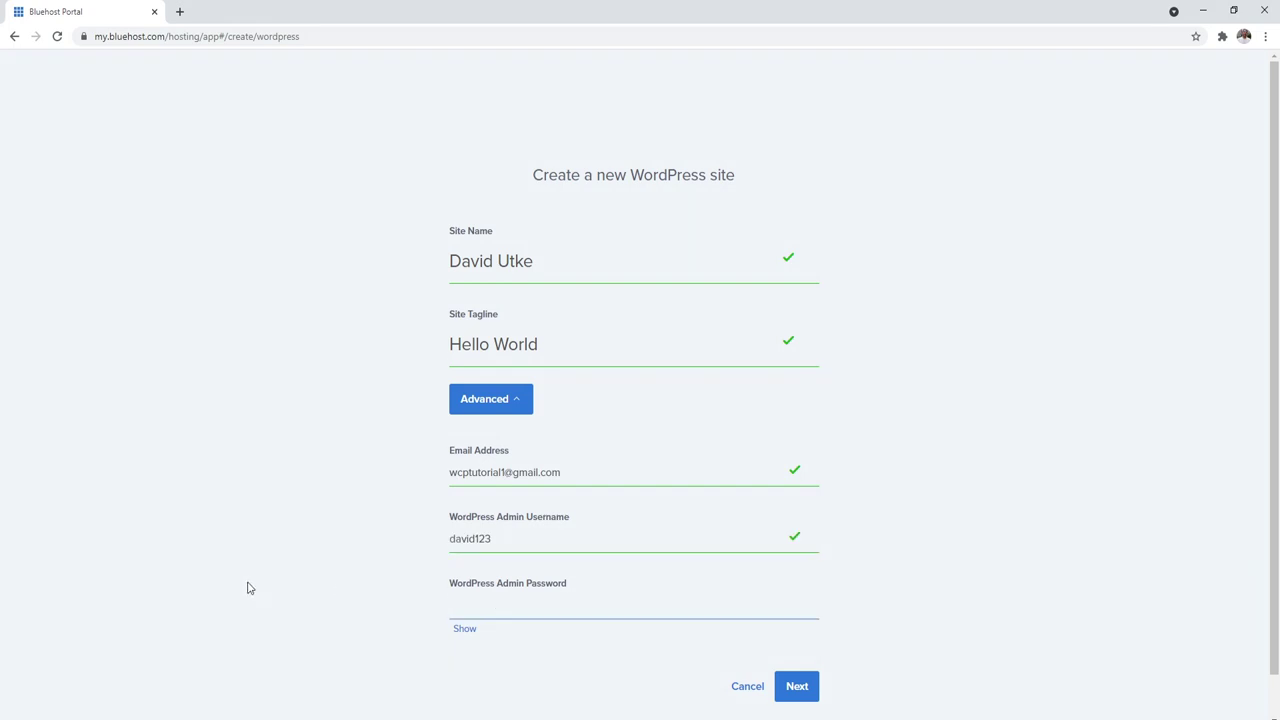
pyautogui.hotkey('ctrl', 'v')
pyautogui.scroll(-1, 869, 600)
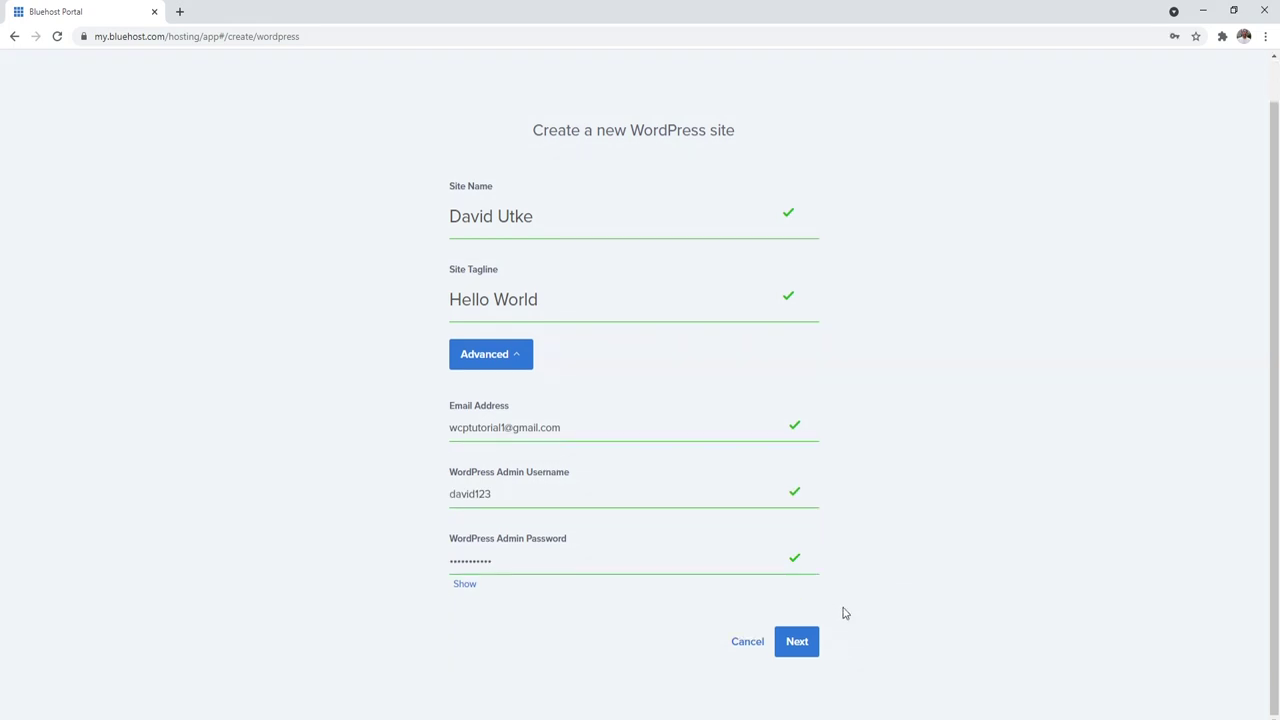
pyautogui.click(797, 642)
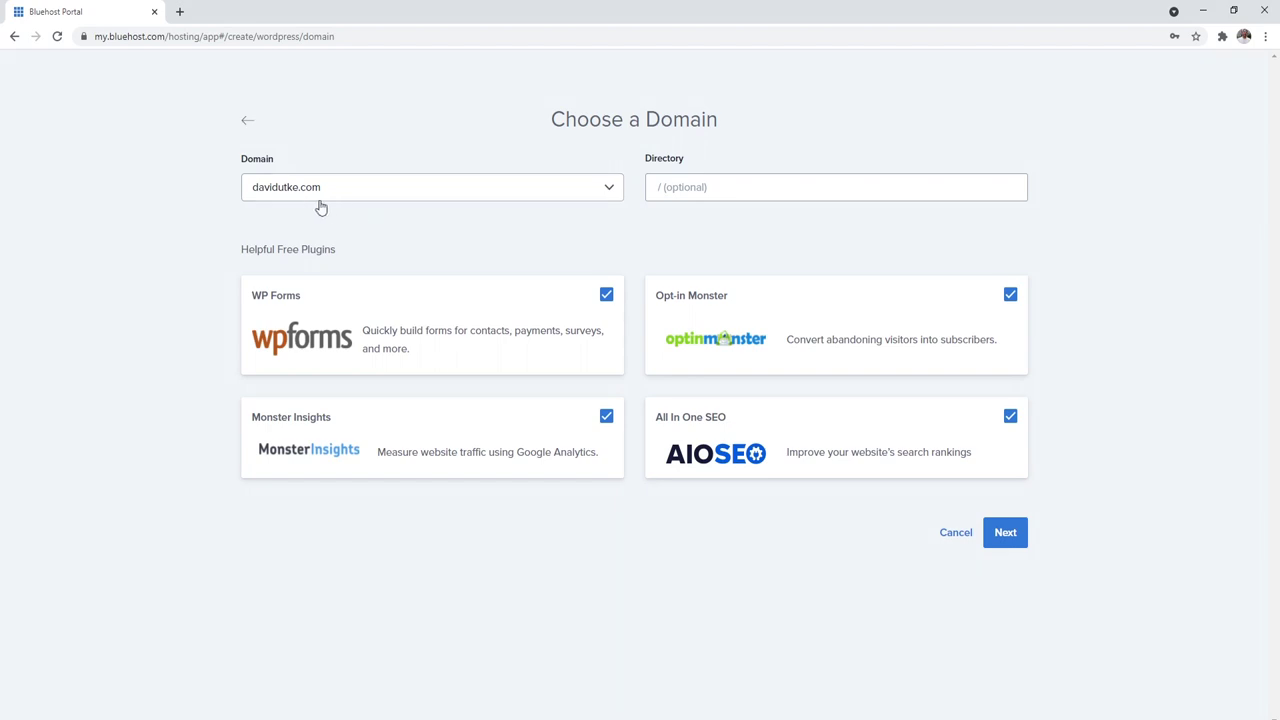
# Step: Skip the WP Forms, Monster Insights, Opt-in Monster and All In One SEO plugins
pyautogui.click(606, 295)
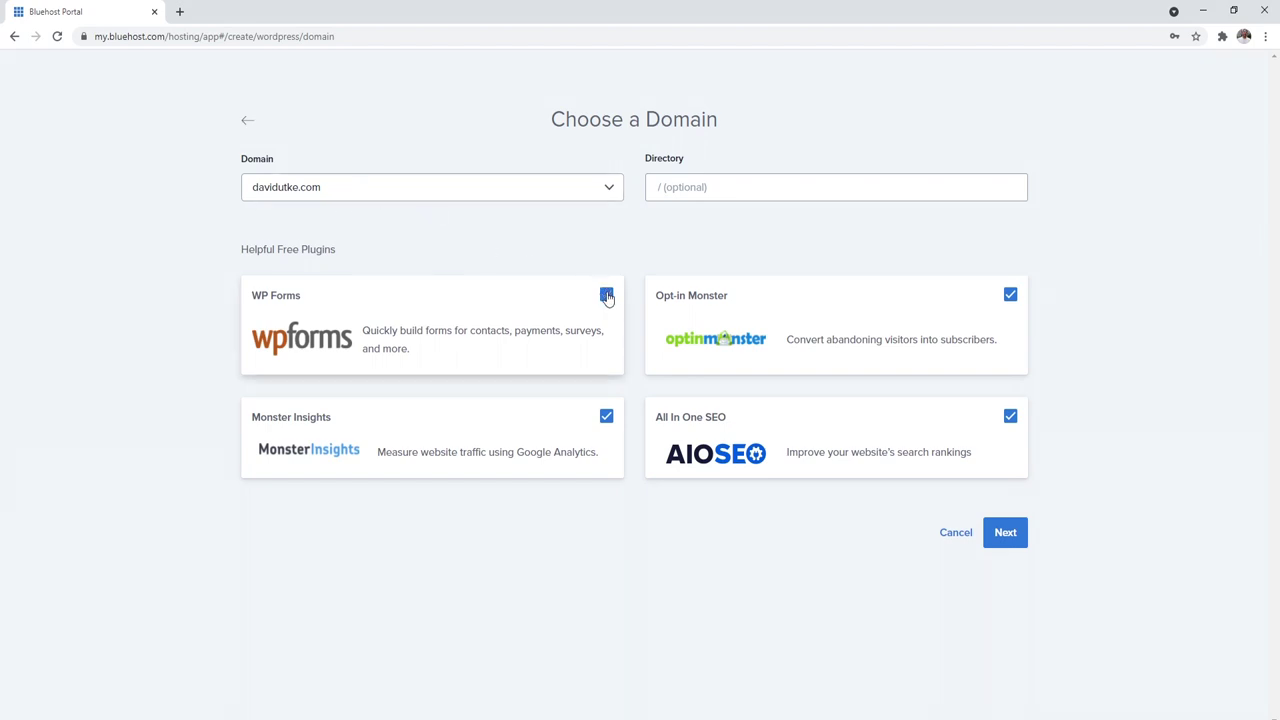
pyautogui.click(608, 418)
pyautogui.click(1010, 295)
pyautogui.click(1010, 416)
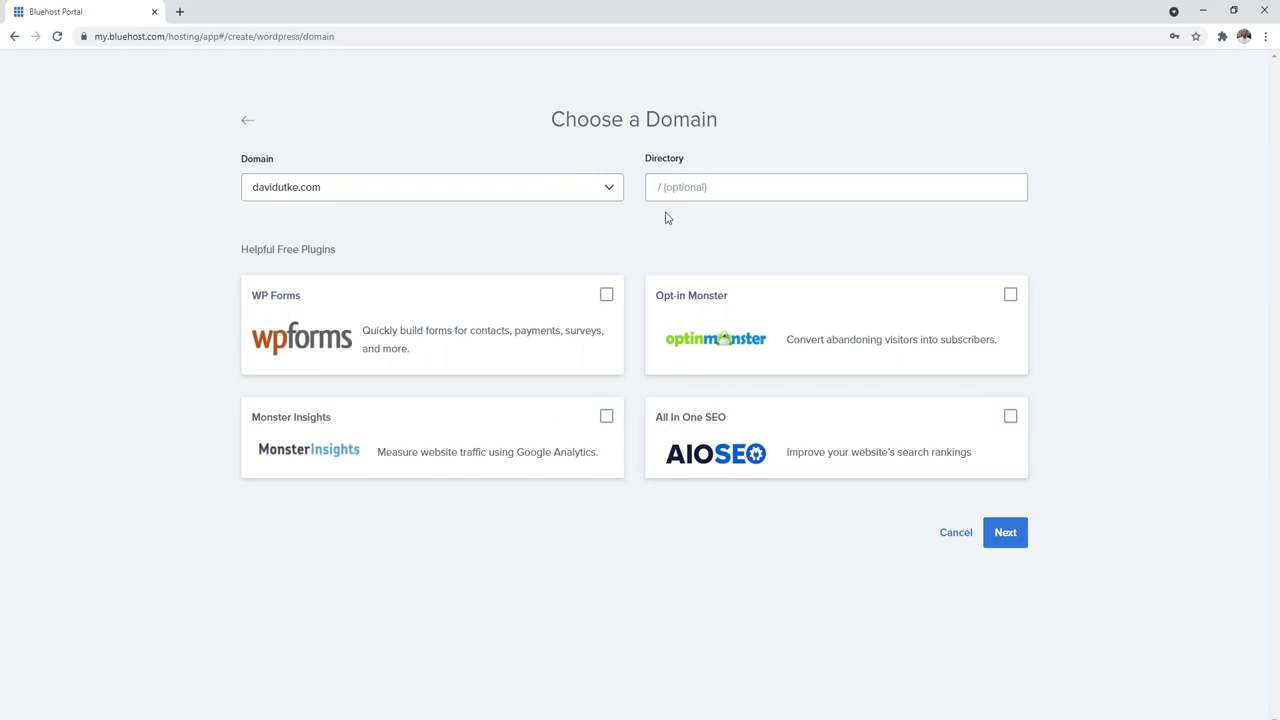
# Step: Try 'blog' as the install directory, clear it back to empty, and install WordPress
pyautogui.moveTo(646, 160); pyautogui.dragTo(688, 160)
pyautogui.click(693, 185)
pyautogui.write('blog')
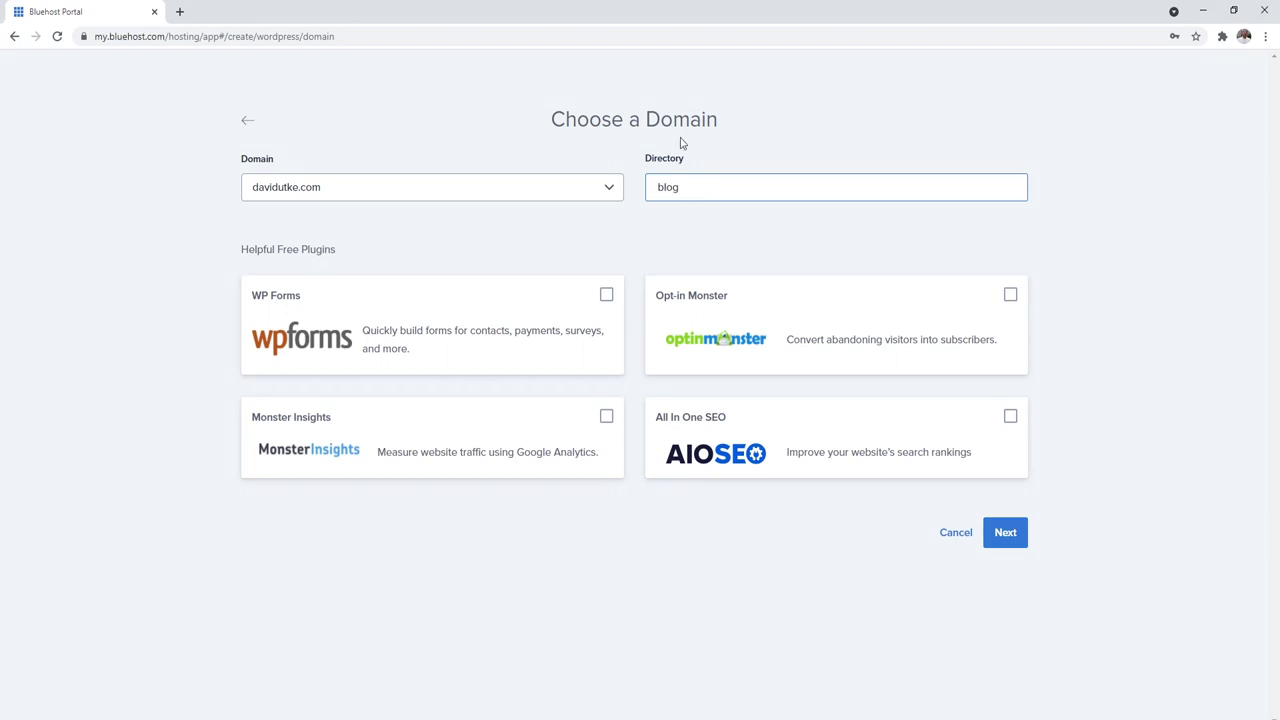
pyautogui.click(630, 204)
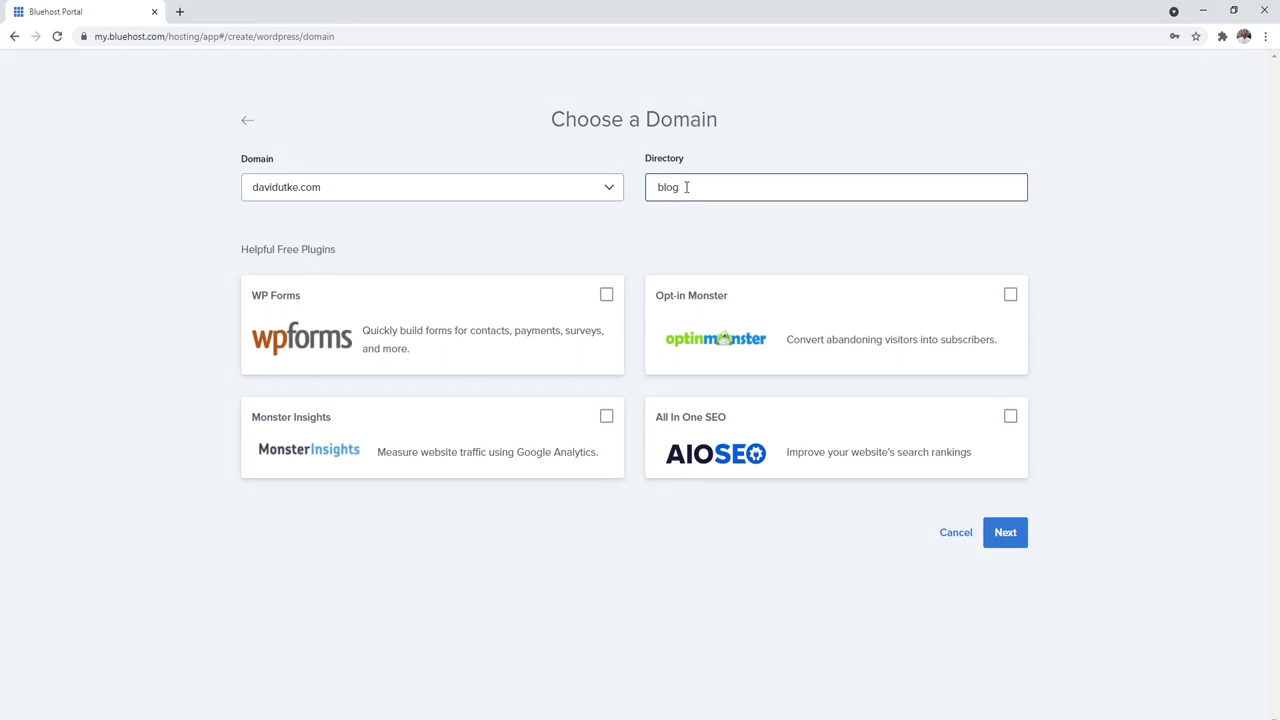
pyautogui.press('BackSpace')
pyautogui.click(590, 240)
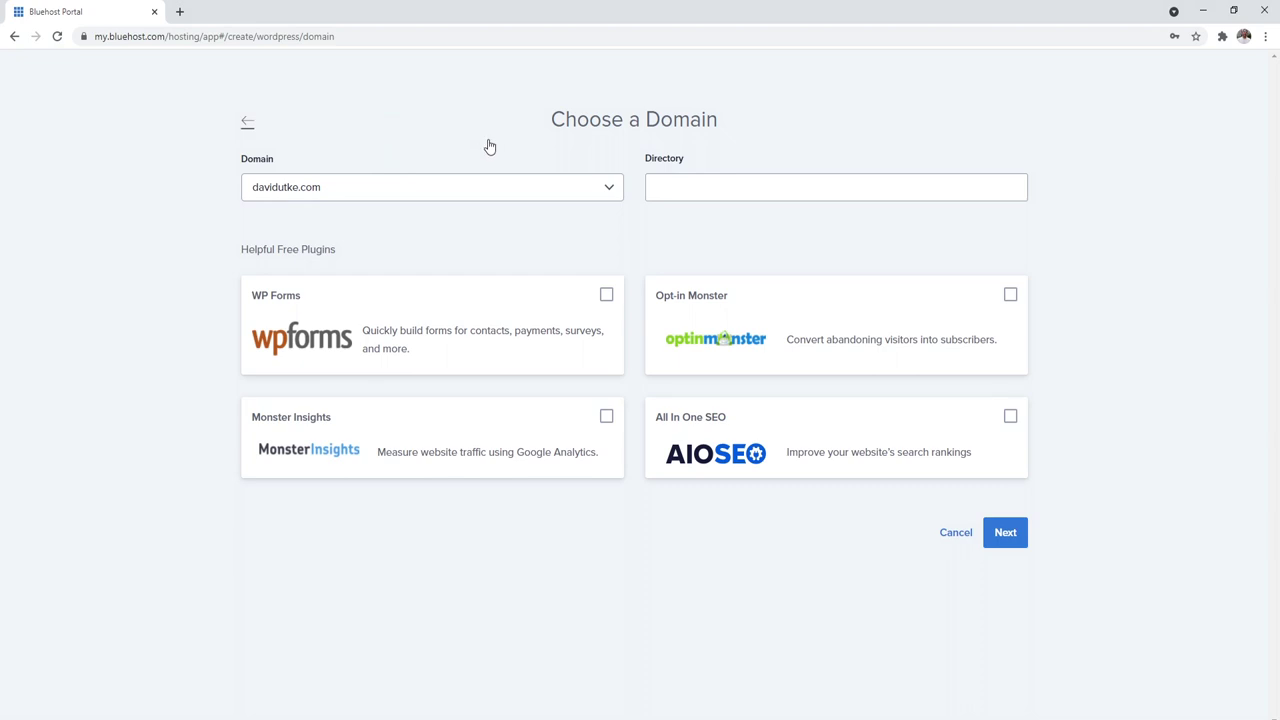
pyautogui.click(1008, 538)
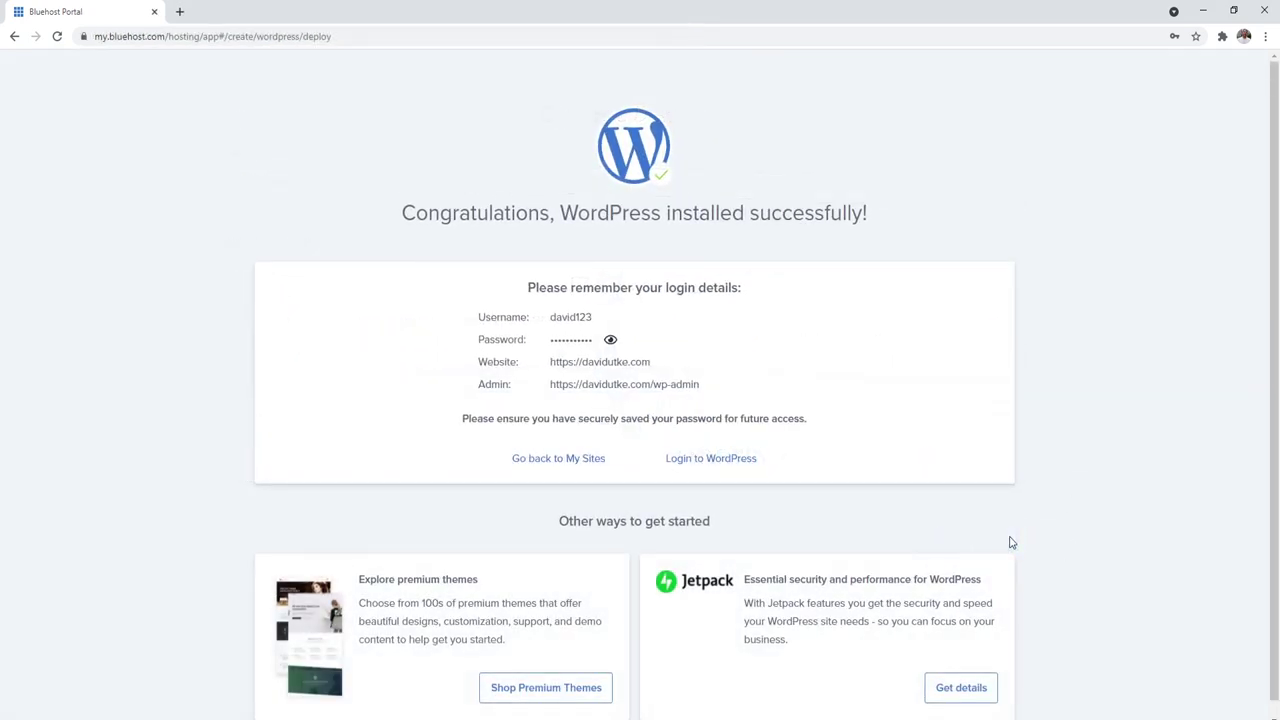
# Step: Log into the new site's WordPress admin from the installation confirmation page
pyautogui.moveTo(460, 210); pyautogui.dragTo(741, 202)
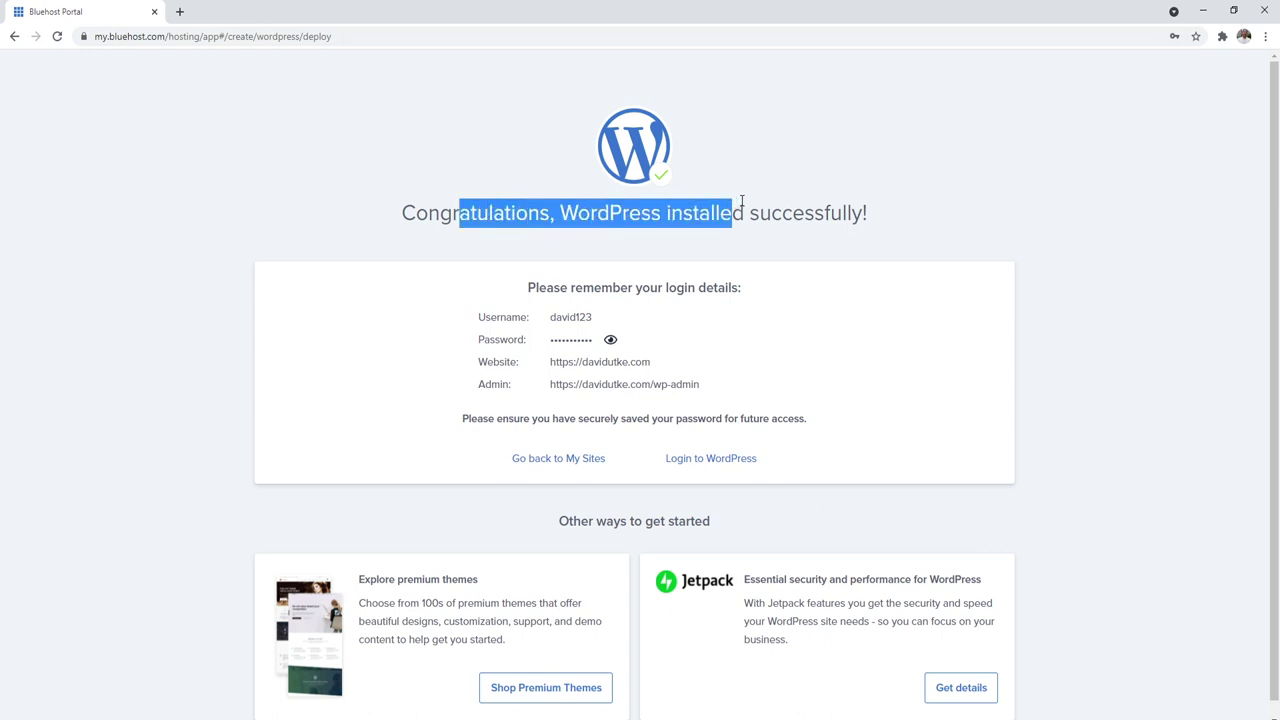
pyautogui.click(706, 458)
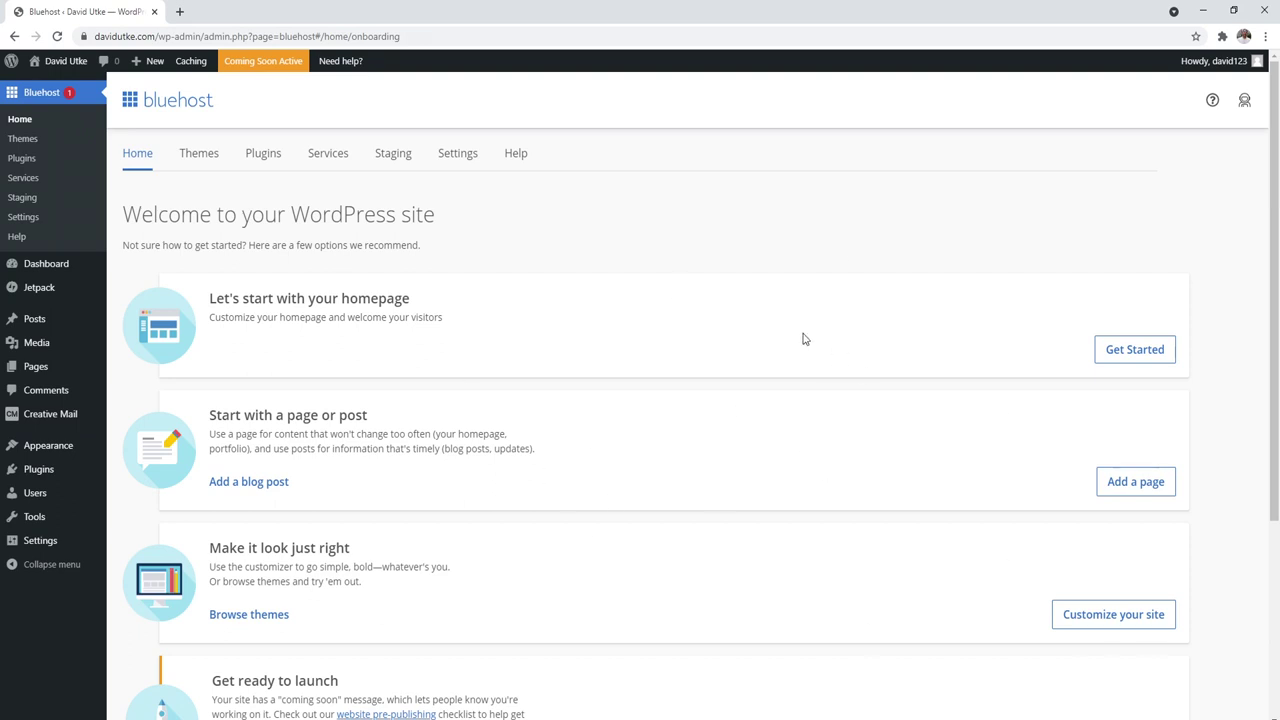
# Step: Log out of the admin and load the site's /wp-admin login page
pyautogui.moveTo(1190, 70)
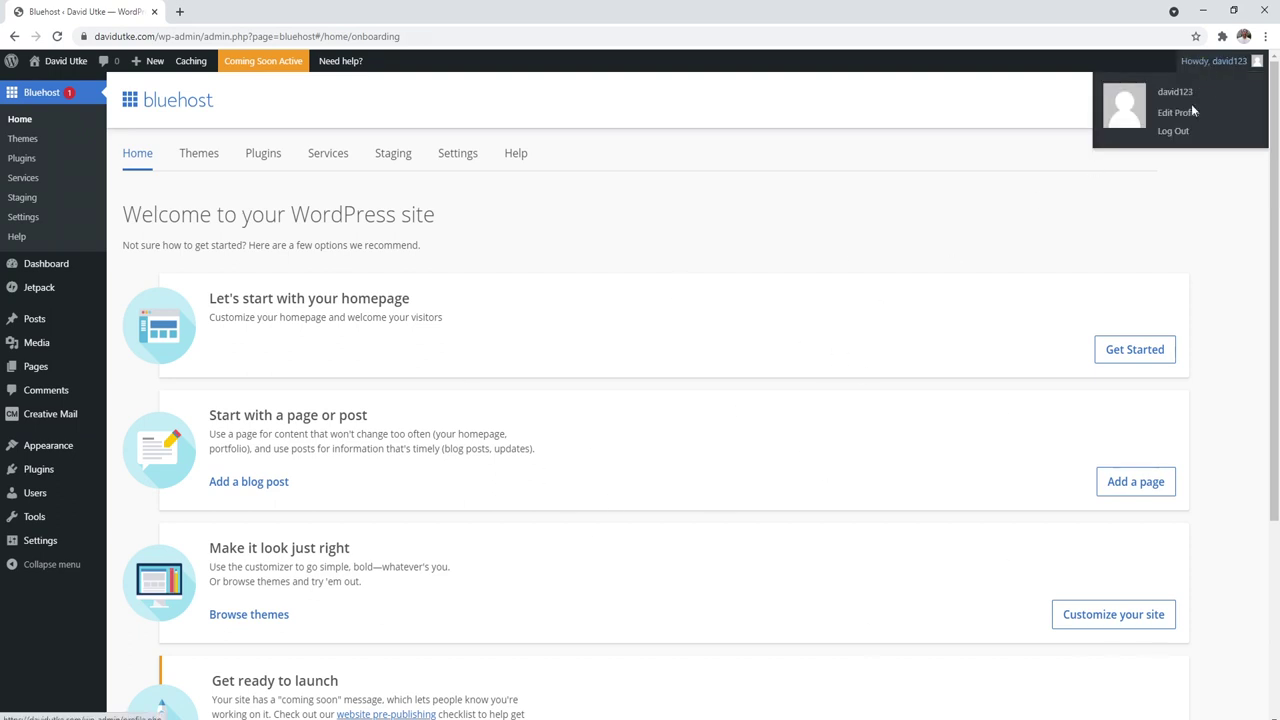
pyautogui.click(1176, 132)
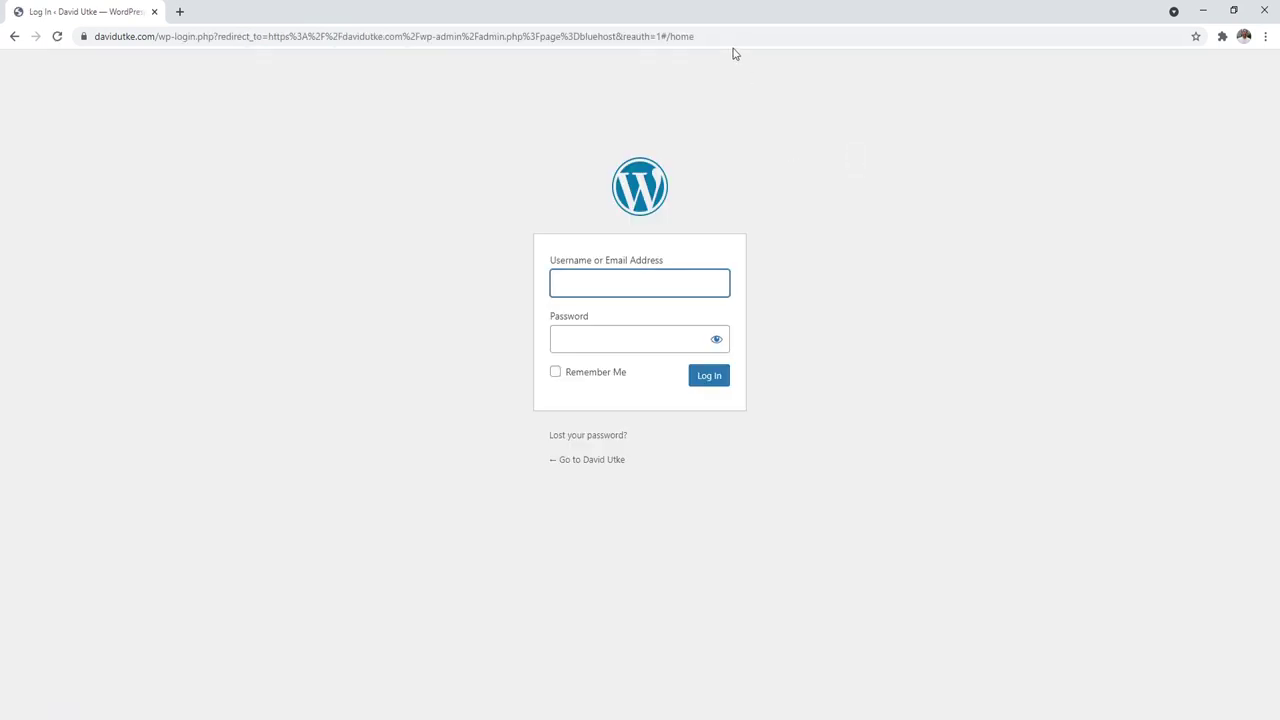
pyautogui.moveTo(720, 37); pyautogui.dragTo(160, 37)
pyautogui.press('BackSpace')
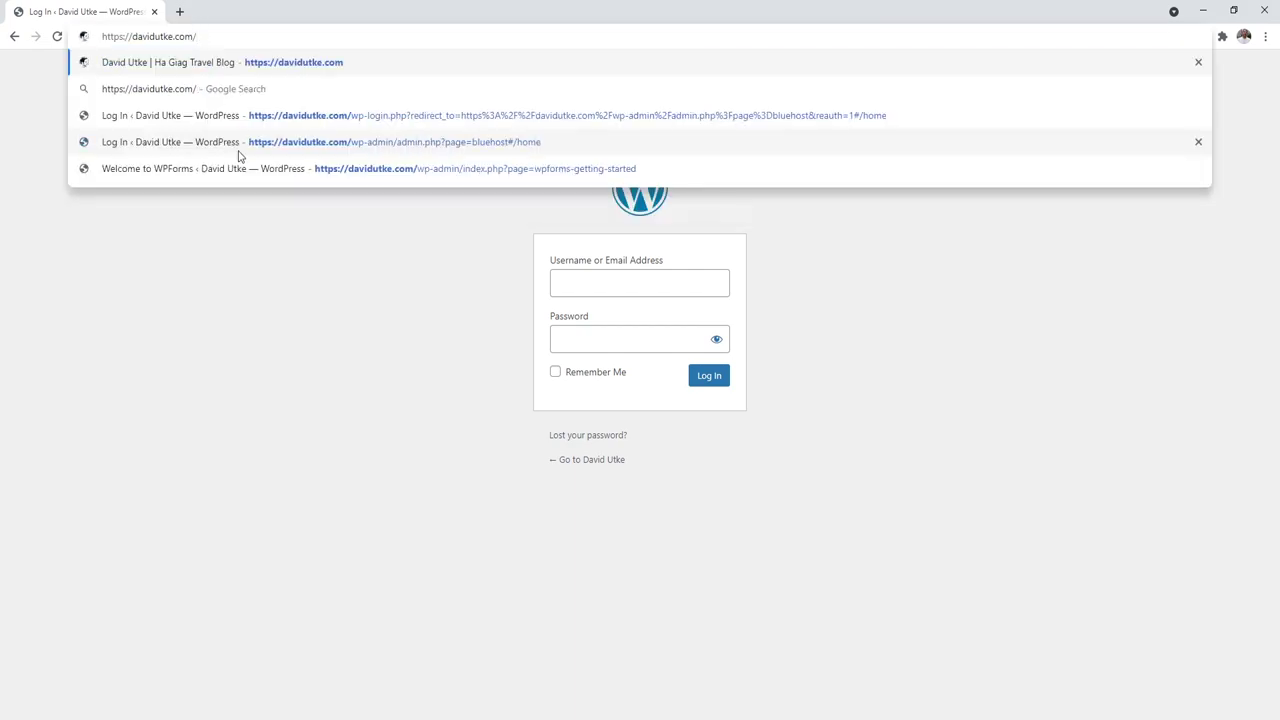
pyautogui.write('wp-admin')
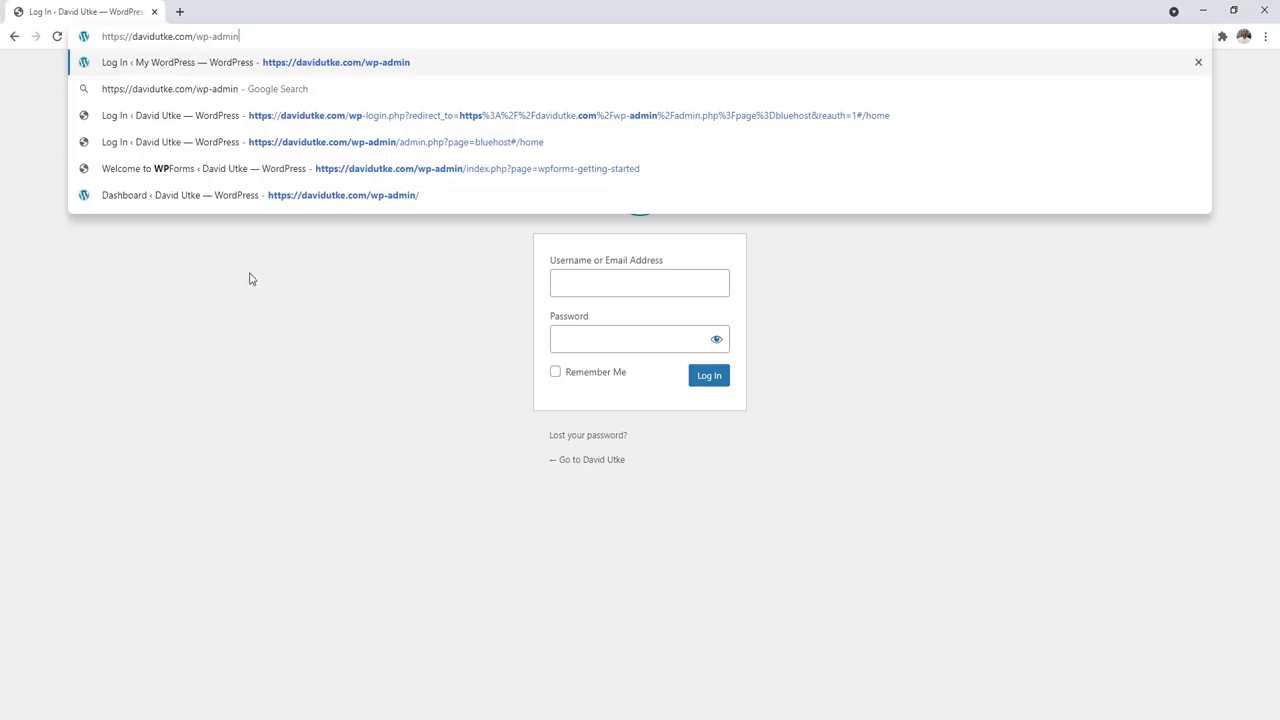
pyautogui.press('Return')
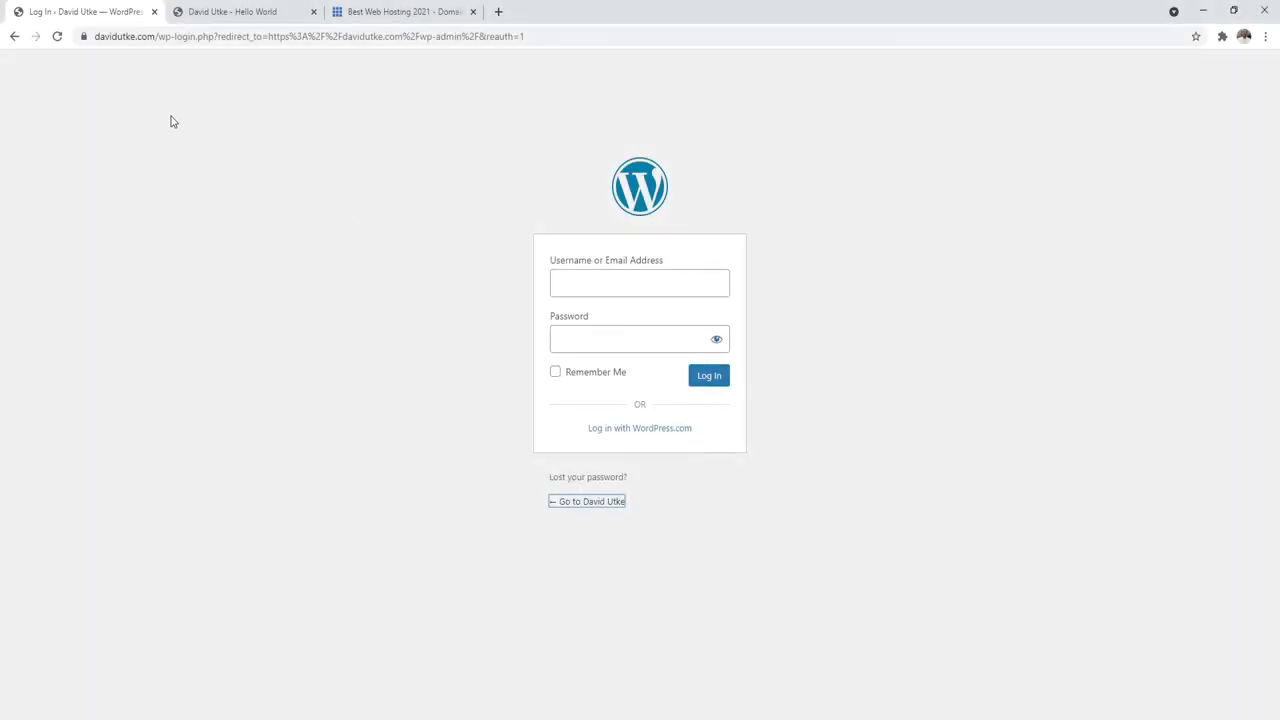
# Step: Switch between the site homepage, wp-admin login and Bluehost tabs
pyautogui.click(218, 9)
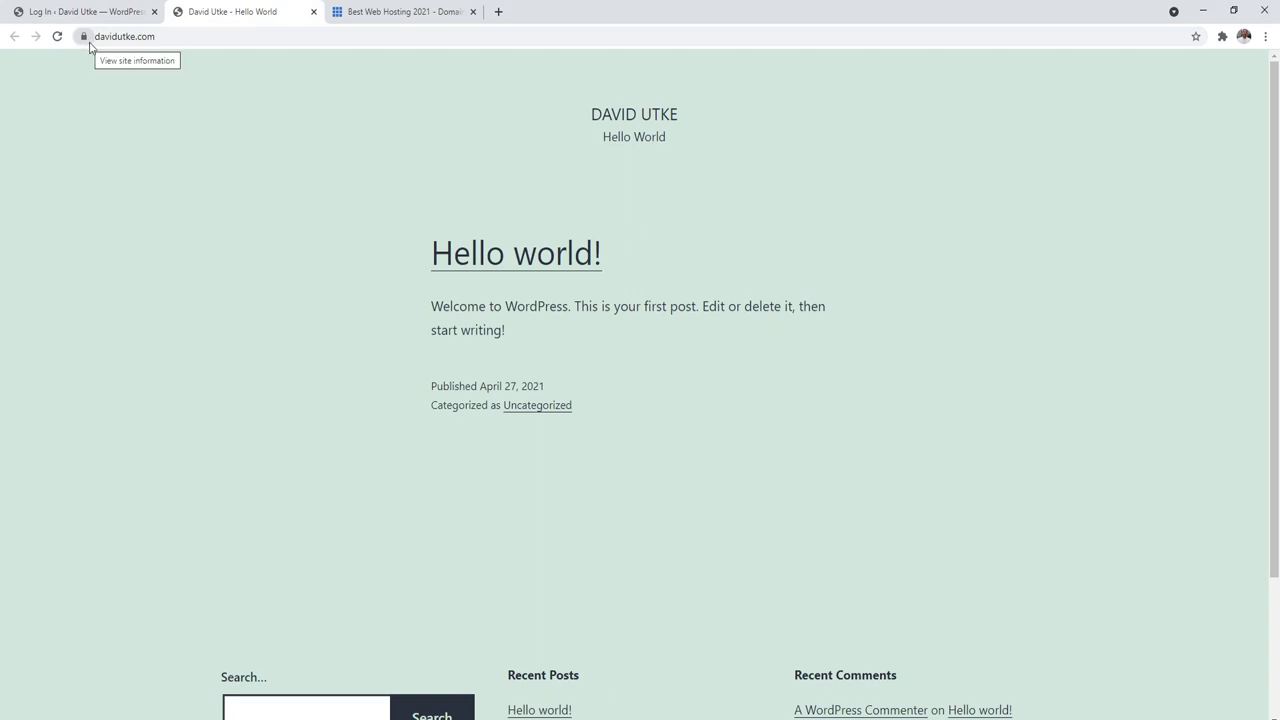
pyautogui.click(86, 11)
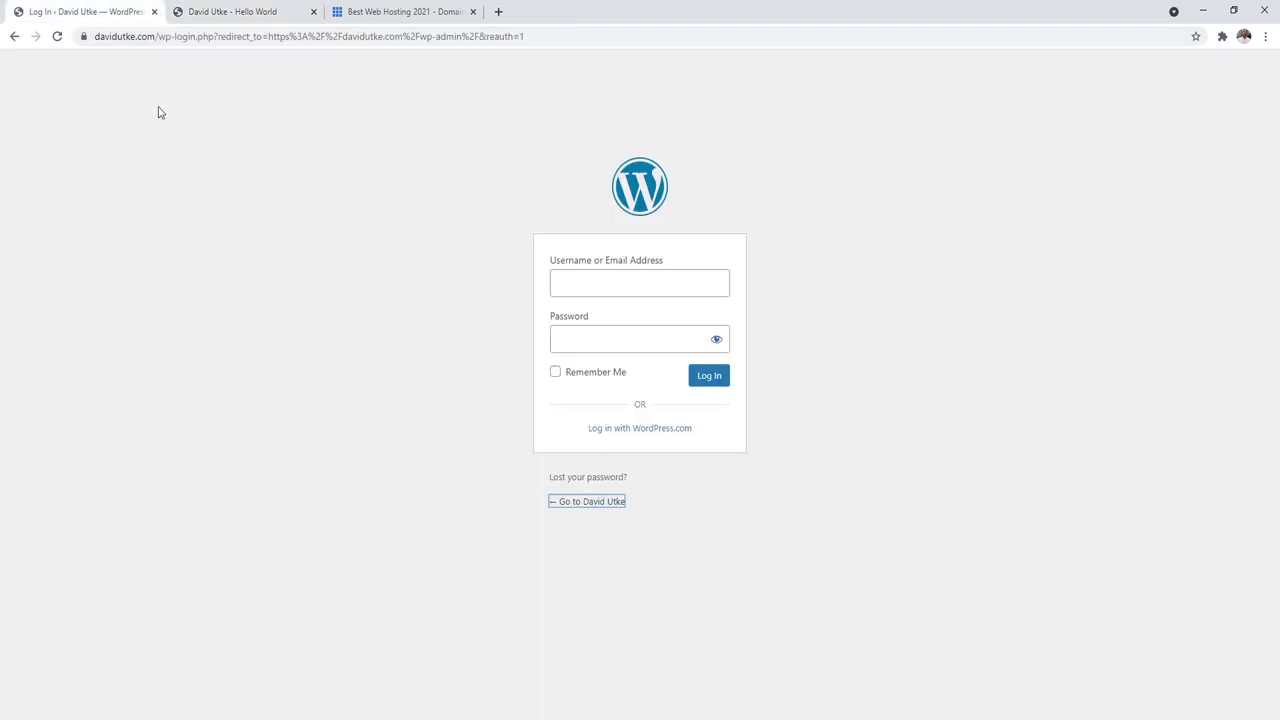
pyautogui.click(400, 11)
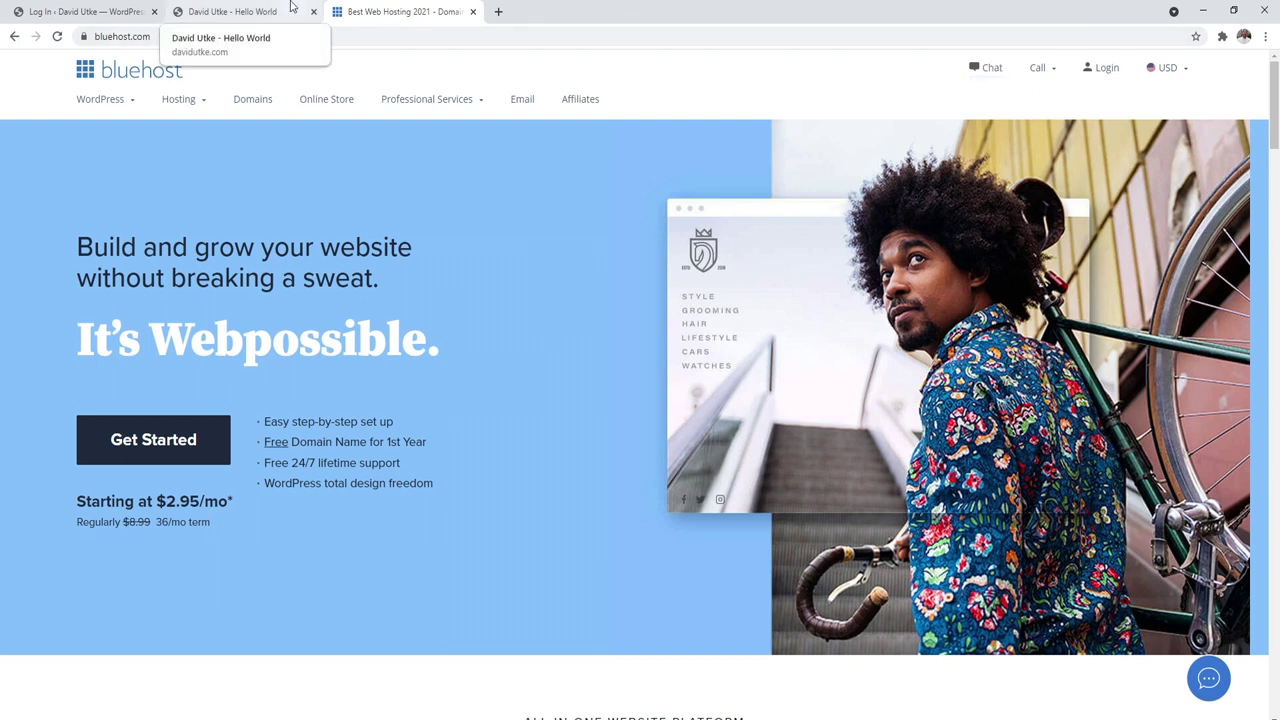
pyautogui.click(249, 7)
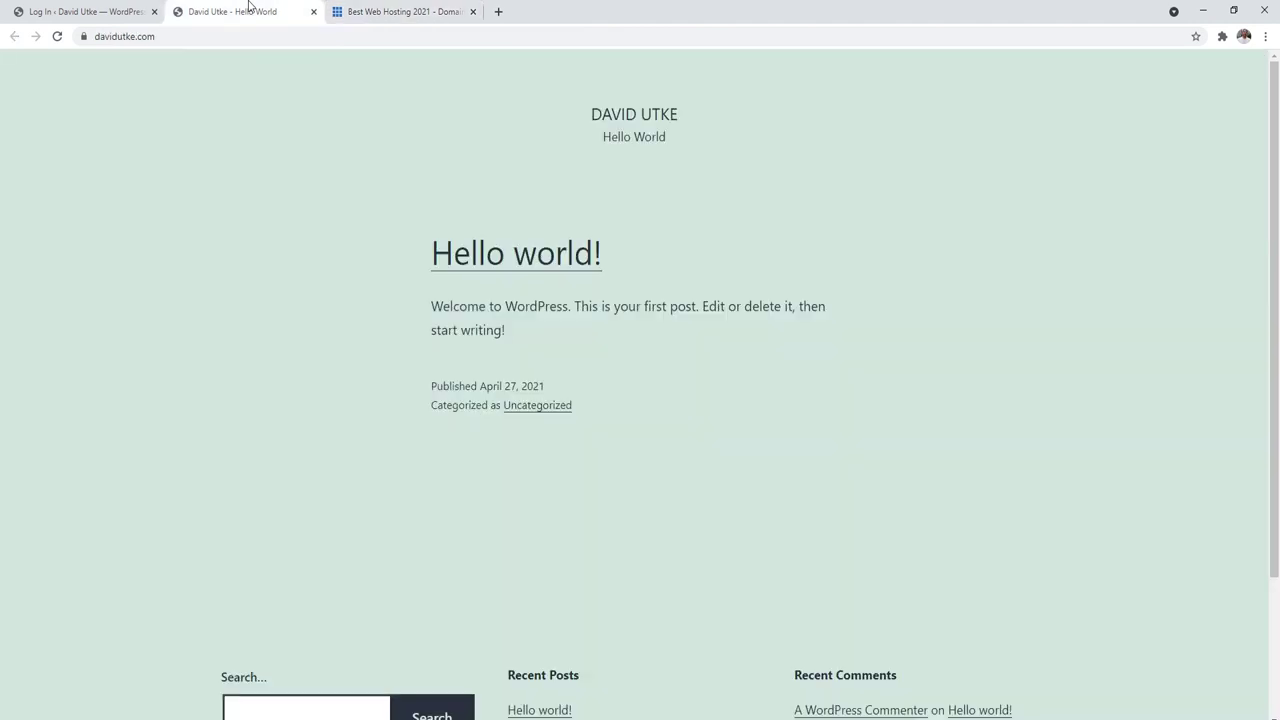
pyautogui.hotkey('ctrl', 'shift', 'Tab')
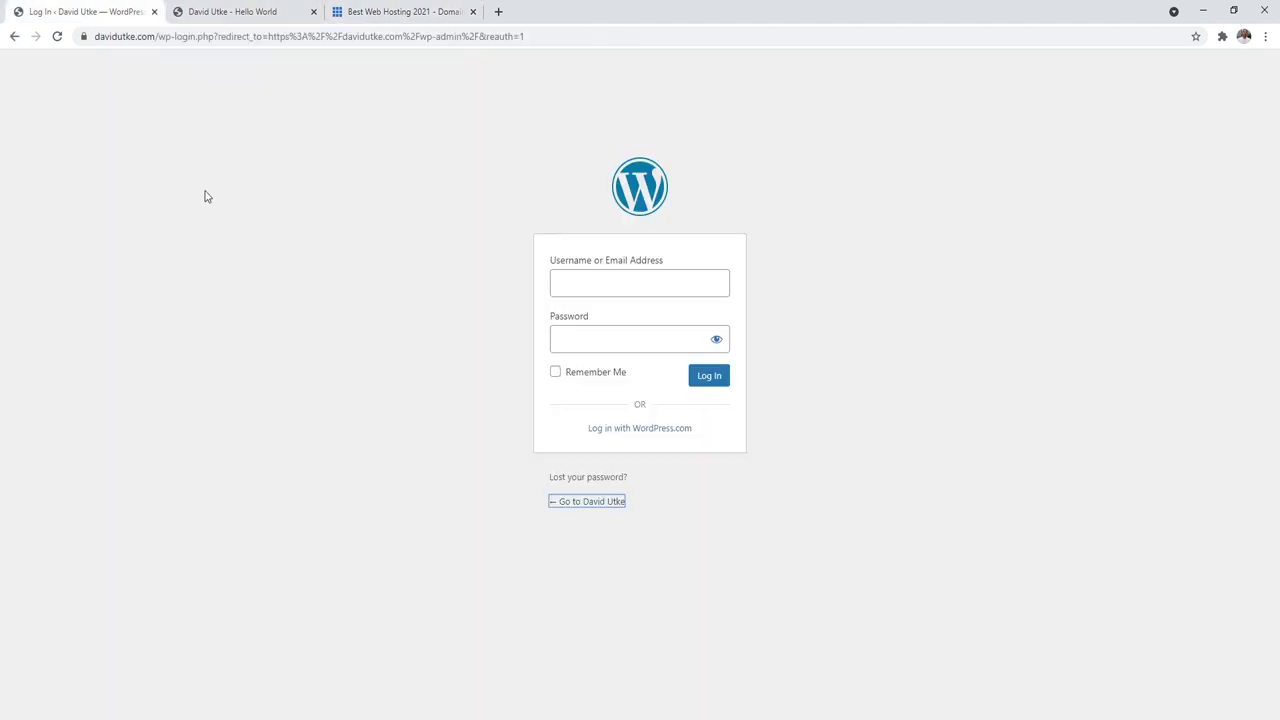
pyautogui.click(240, 6)
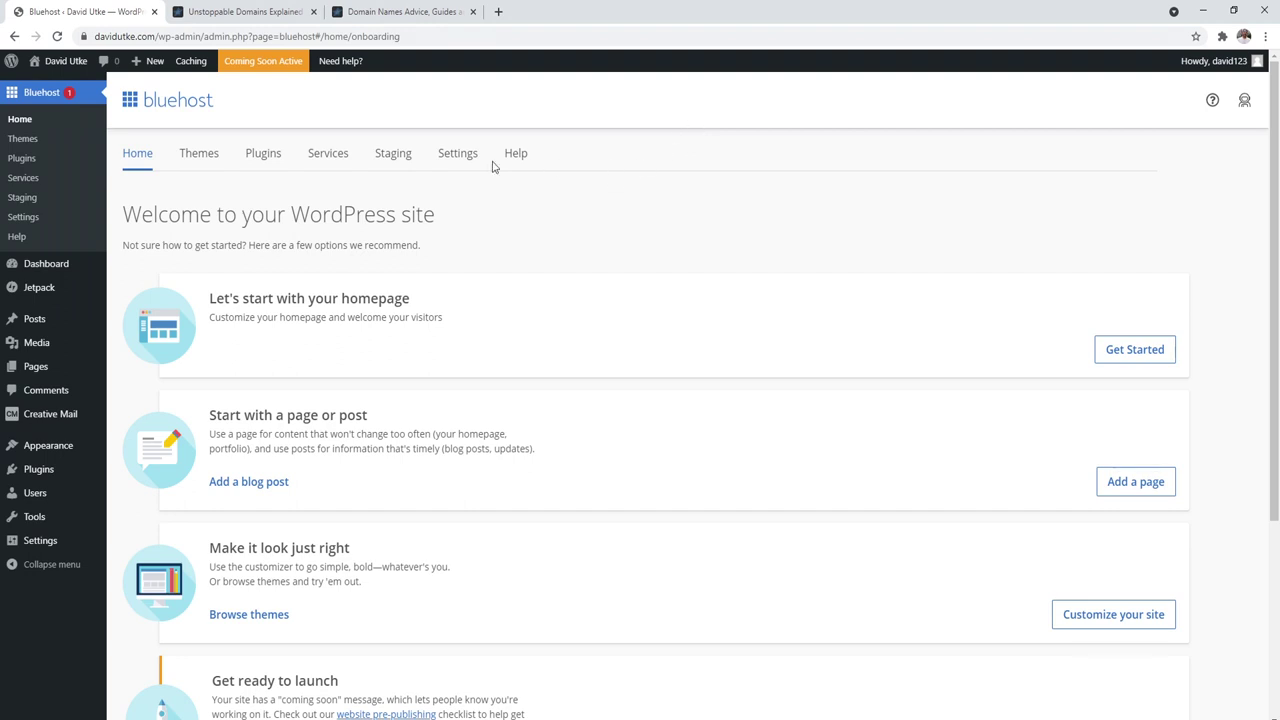
# Step: Open the admin user's profile from the Users list in a new tab
pyautogui.click(30, 493)
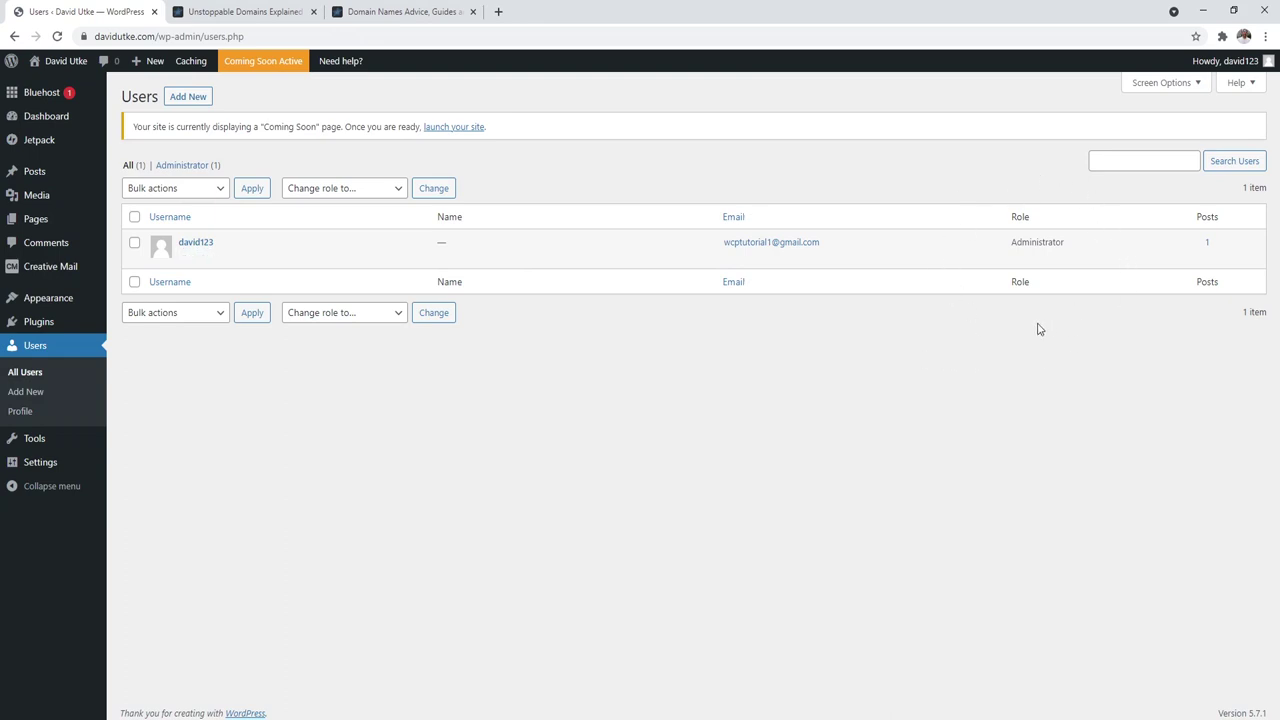
pyautogui.rightClick(197, 246)
pyautogui.press('Escape')
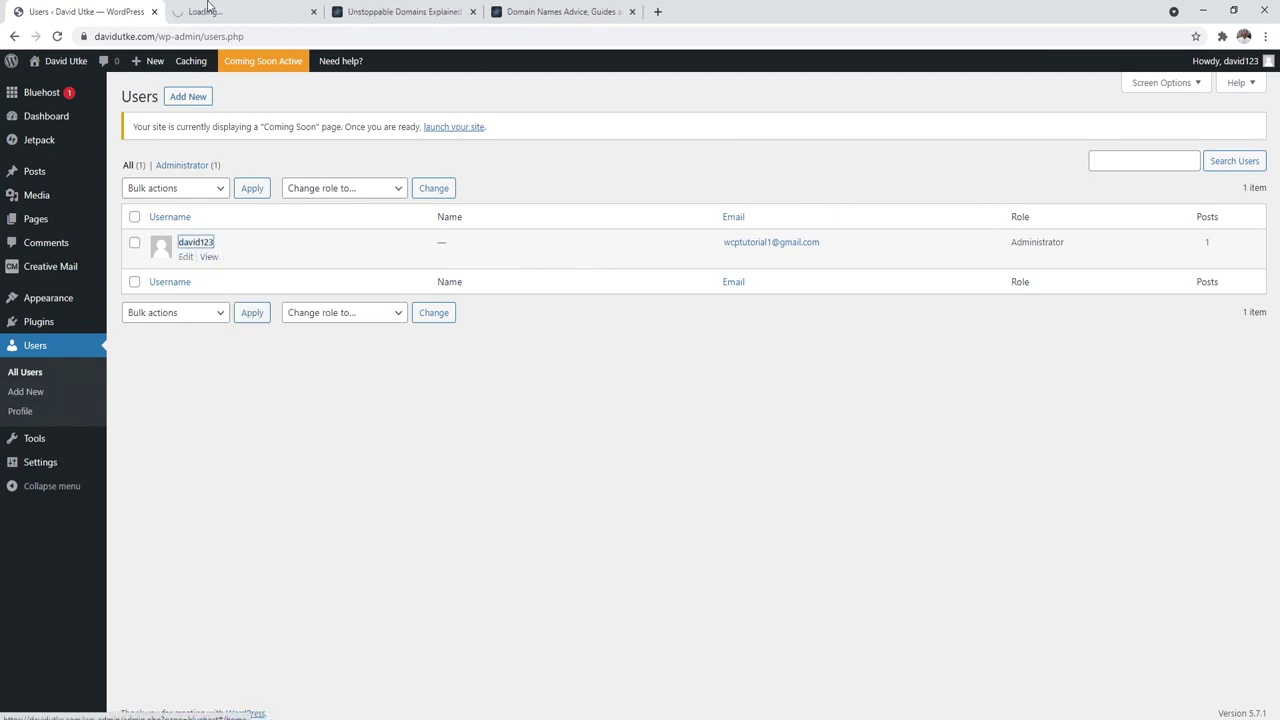
pyautogui.click(205, 11)
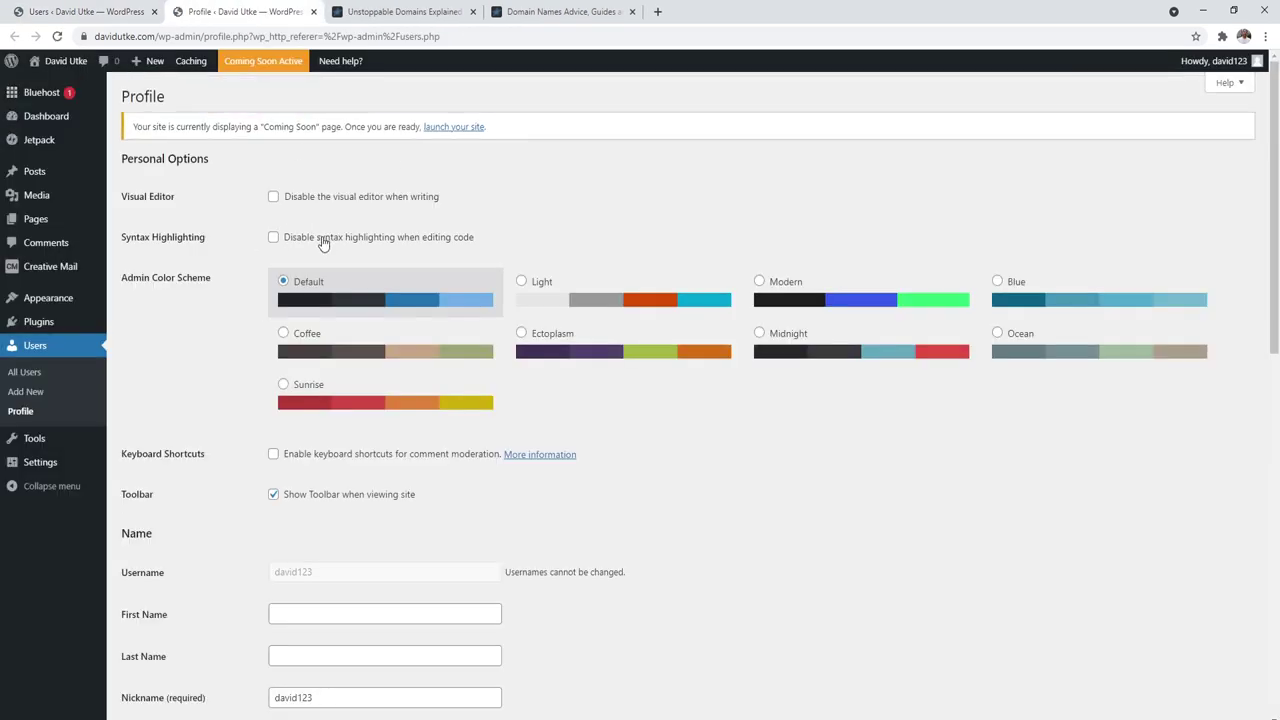
# Step: Fill in the first name and display it publicly instead of the username
pyautogui.scroll(-3, 1277, 170)
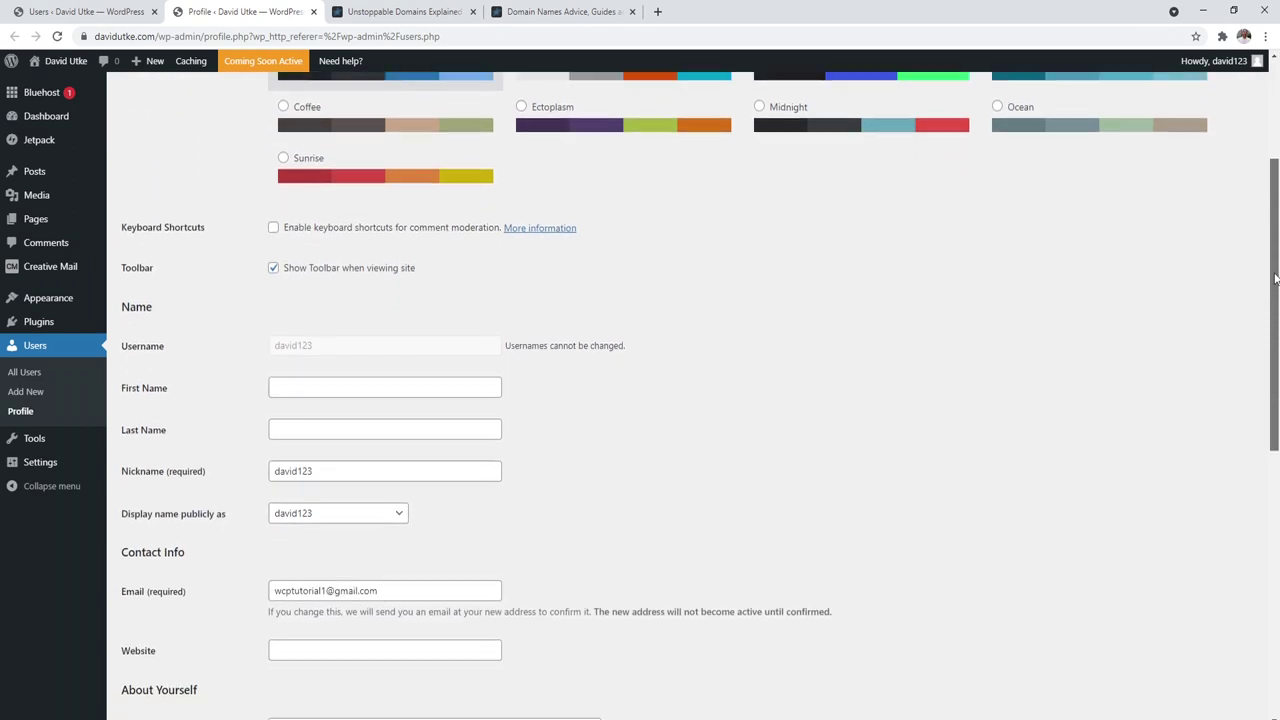
pyautogui.click(302, 303)
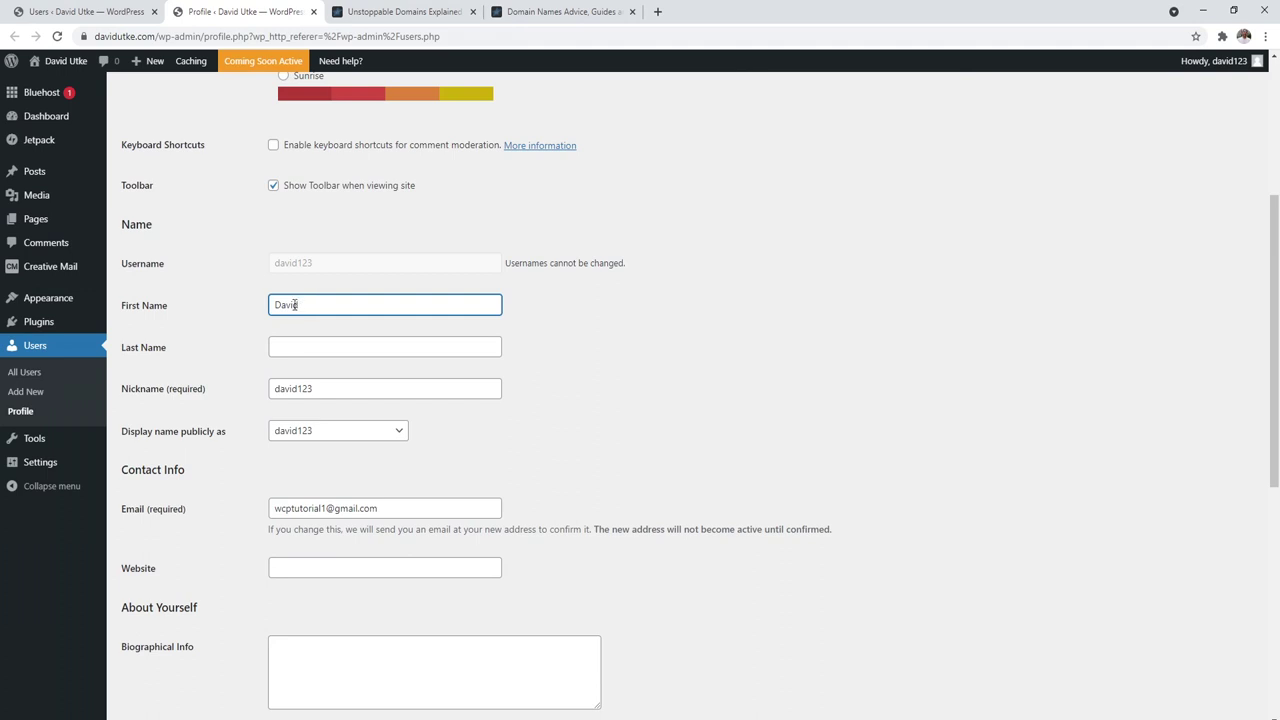
pyautogui.click(312, 432)
pyautogui.click(296, 477)
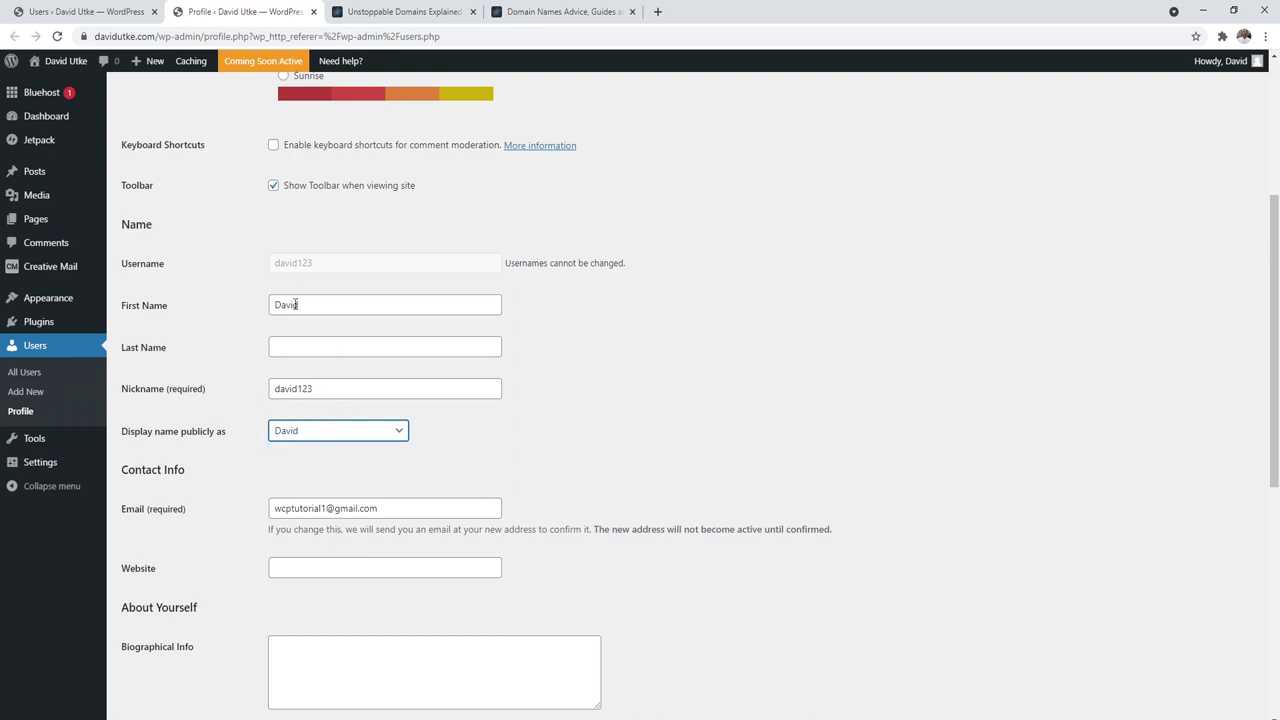
pyautogui.scroll(-3, 1180, 229)
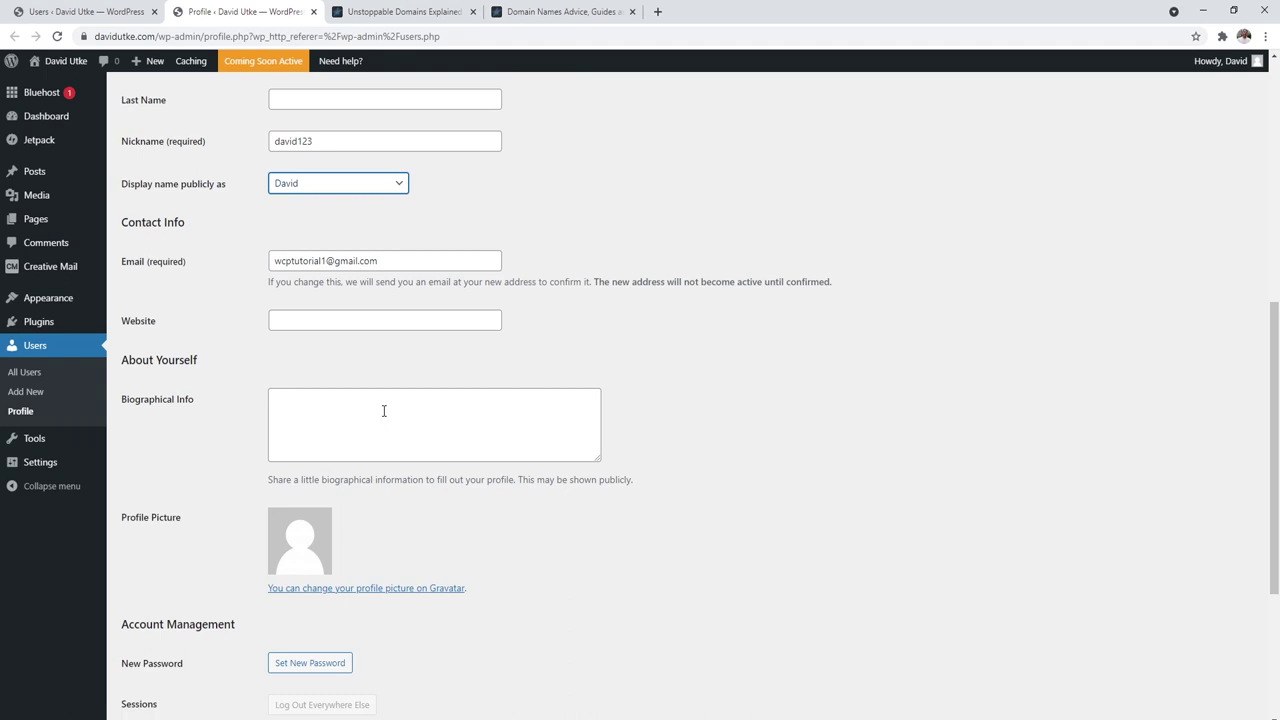
pyautogui.click(400, 11)
pyautogui.moveTo(1275, 92); pyautogui.dragTo(1276, 592)
# Step: Select the article's author bio and open the Gravatar site from the profile page
pyautogui.scroll(-6, 651, 543)
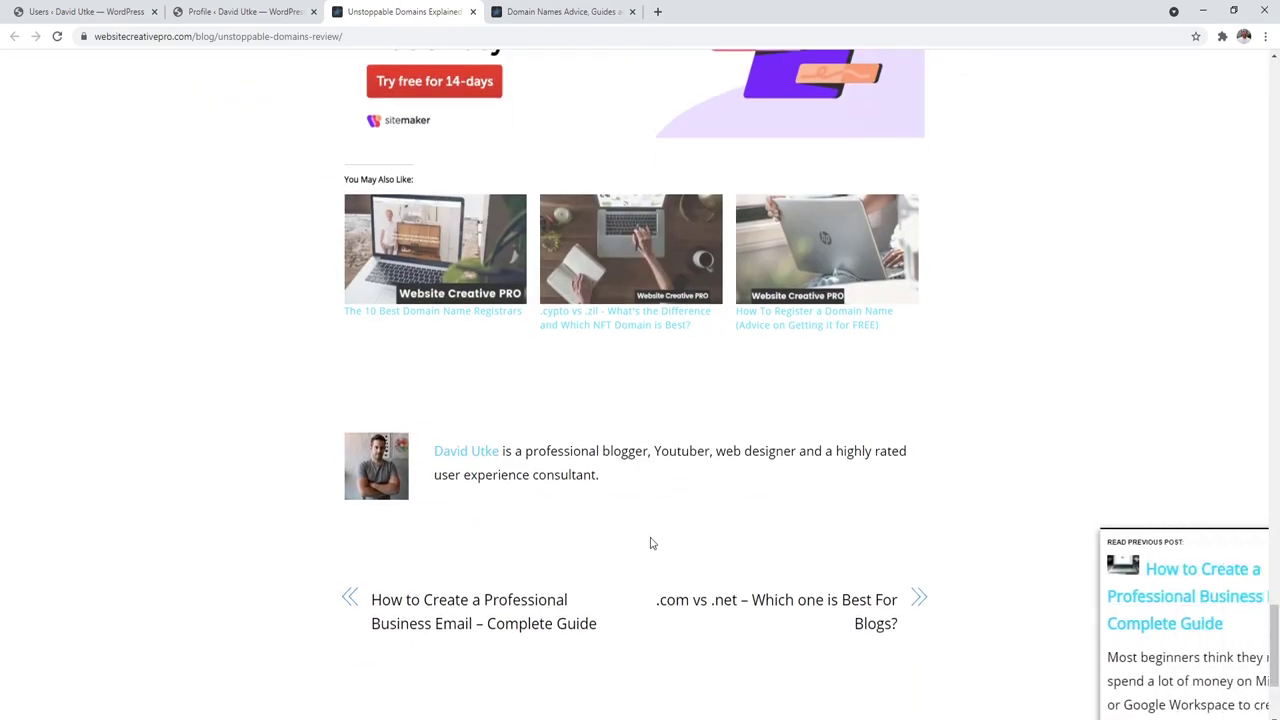
pyautogui.moveTo(626, 483); pyautogui.dragTo(470, 451)
pyautogui.click(241, 11)
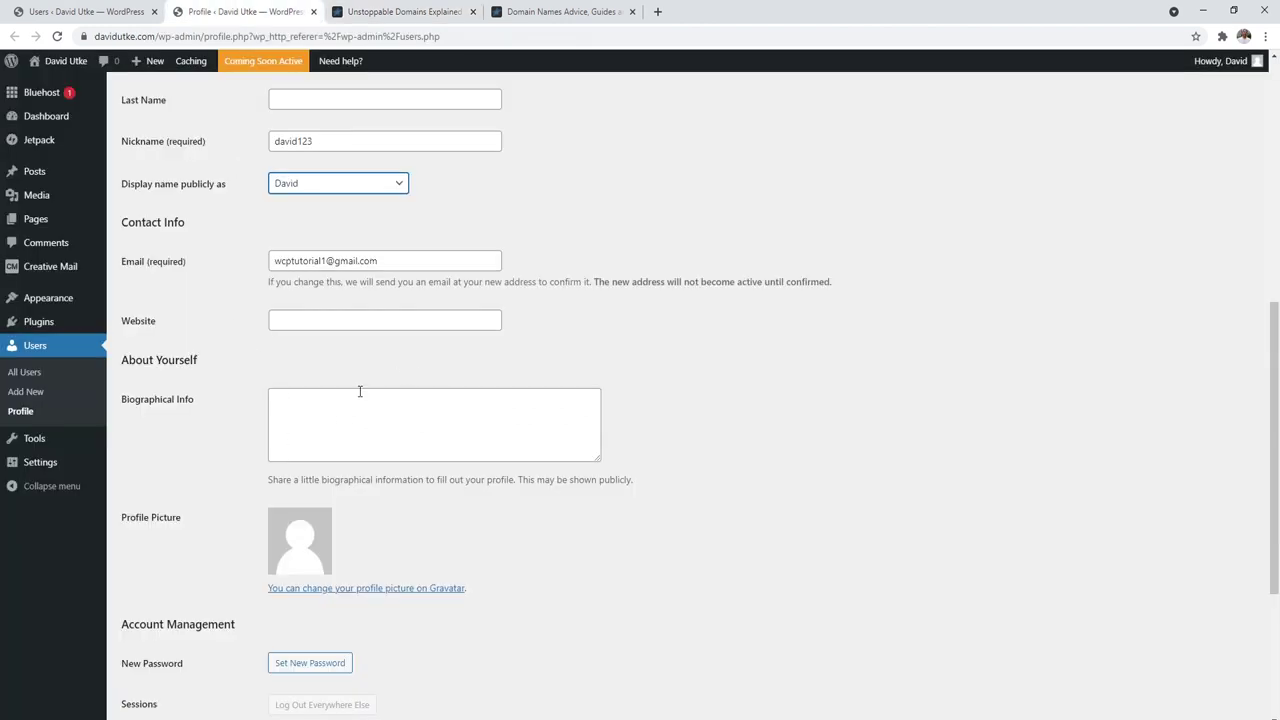
pyautogui.scroll(-1, 190, 380)
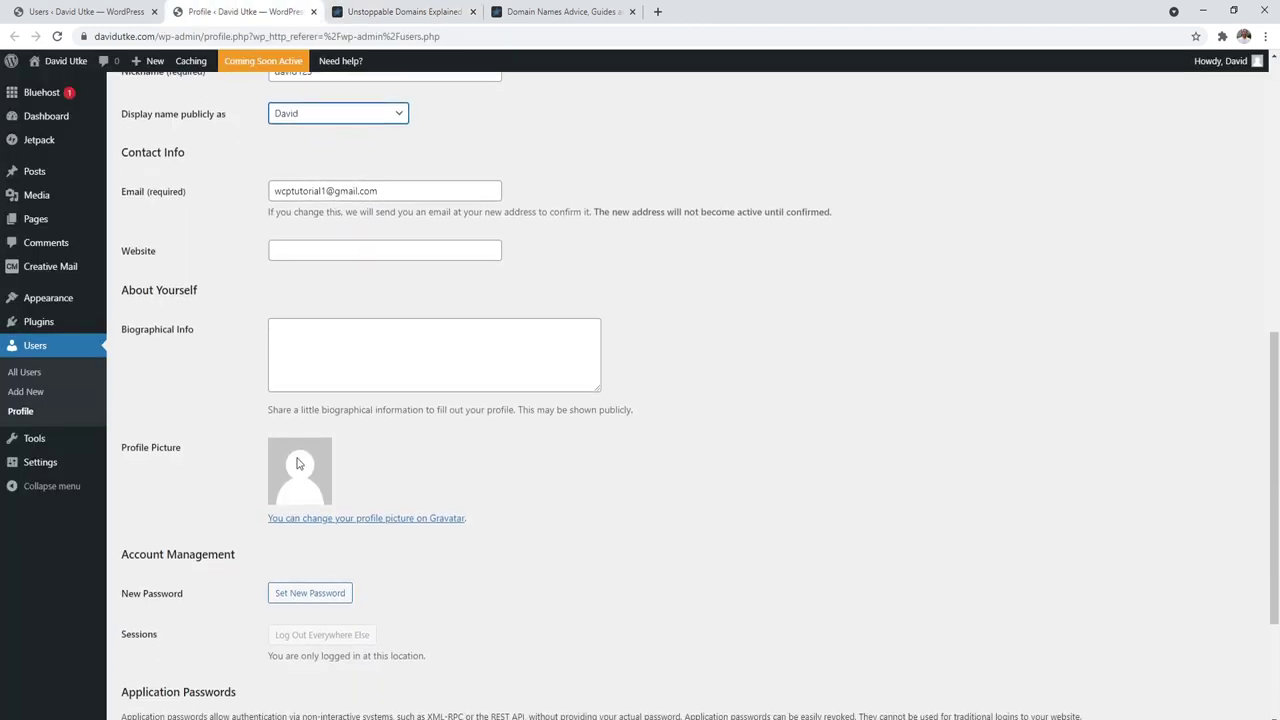
pyautogui.rightClick(376, 524)
pyautogui.click(400, 530)
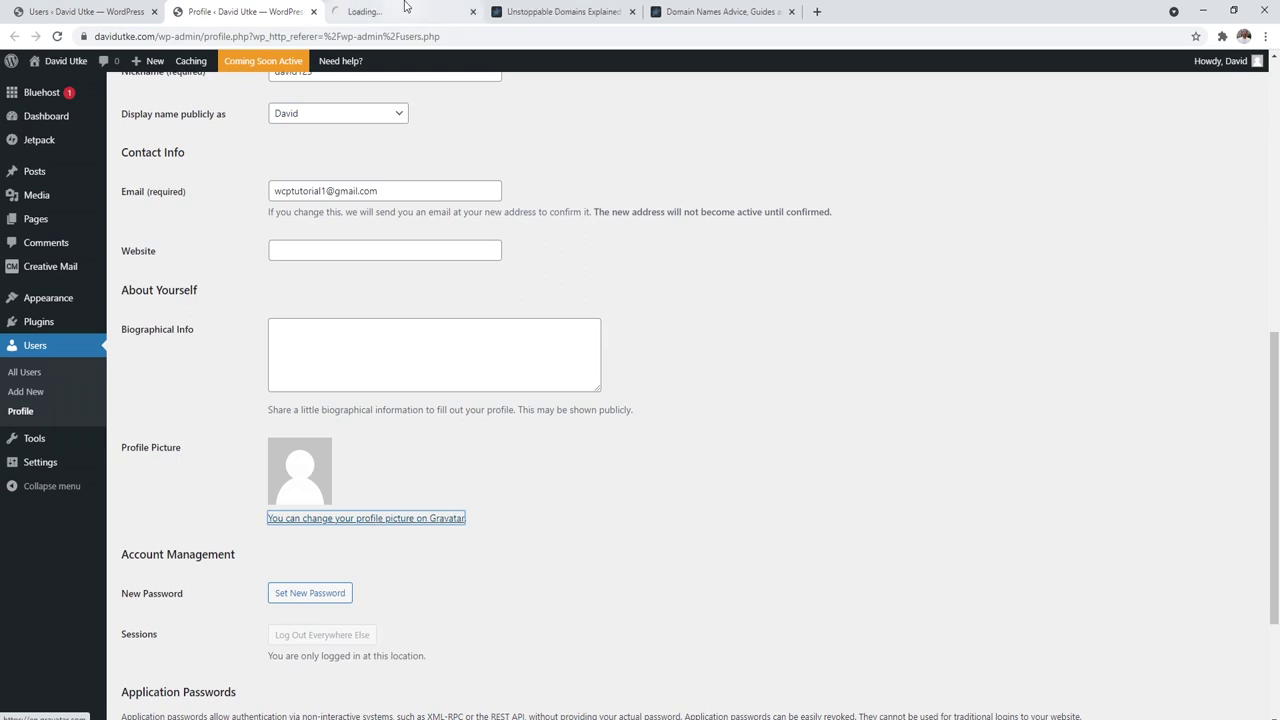
pyautogui.click(405, 7)
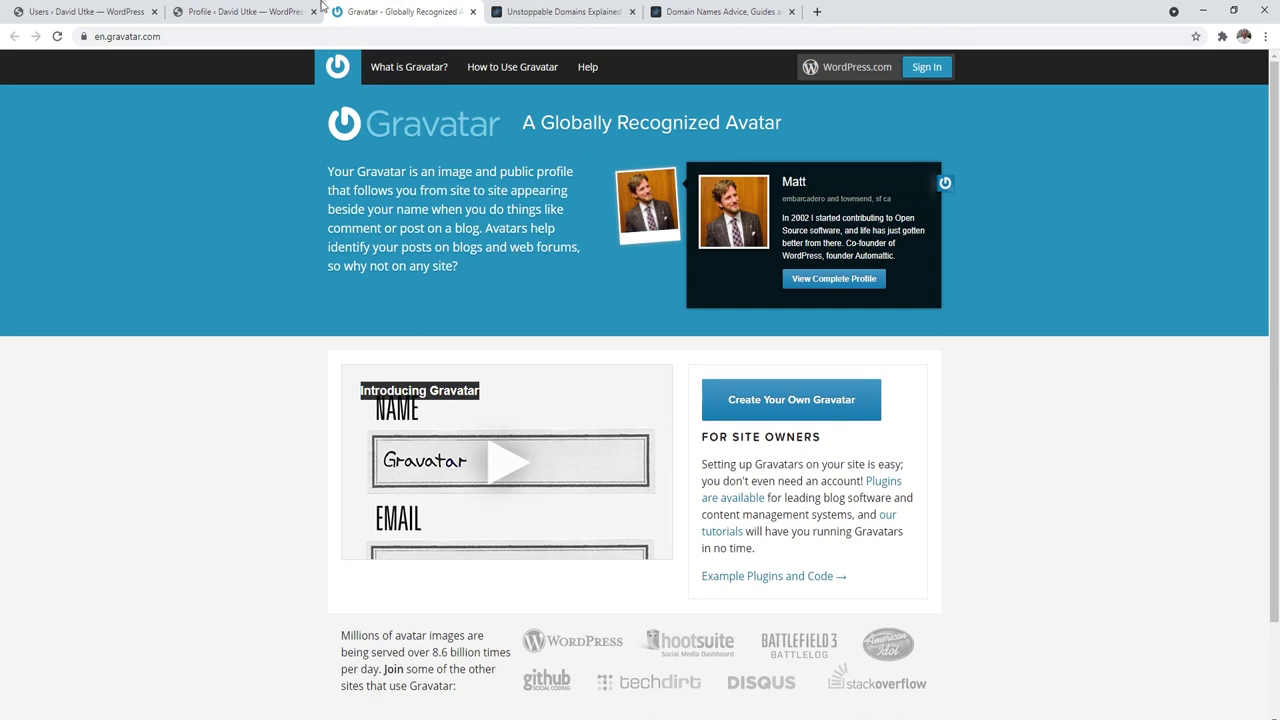
pyautogui.click(262, 10)
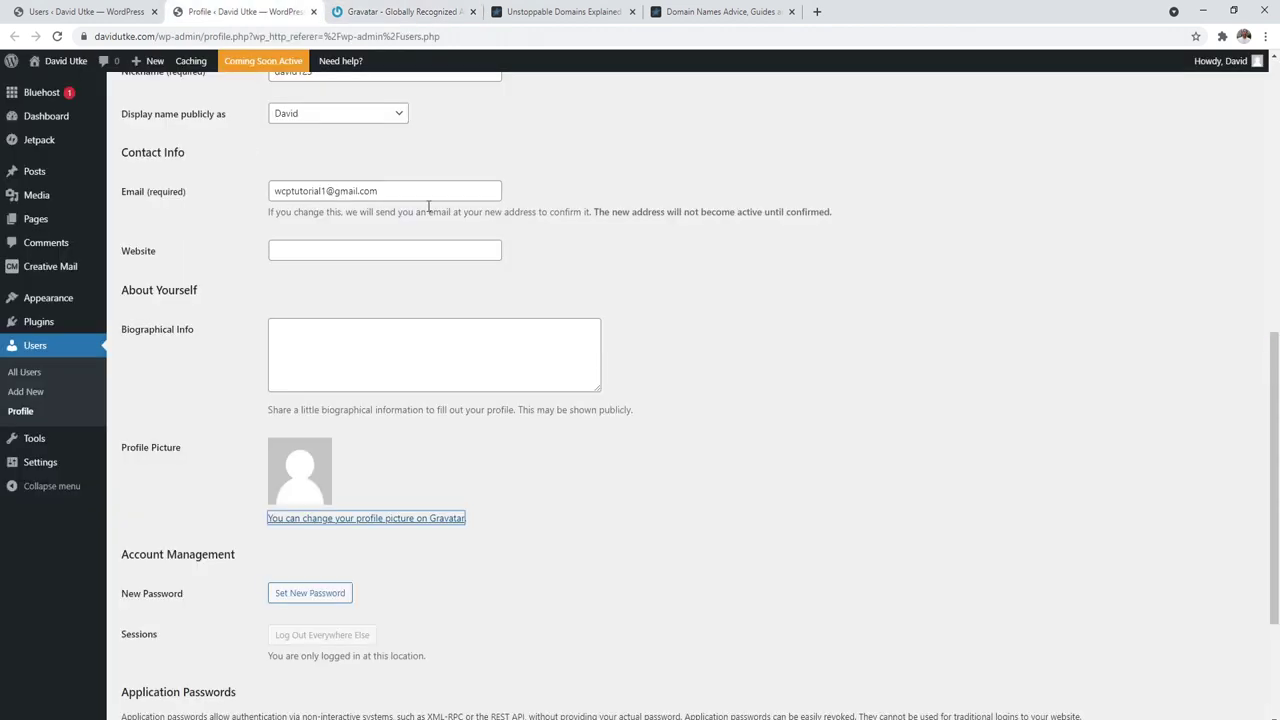
# Step: Compare the article bio with the profile, then scroll back to the profile's top
pyautogui.click(562, 11)
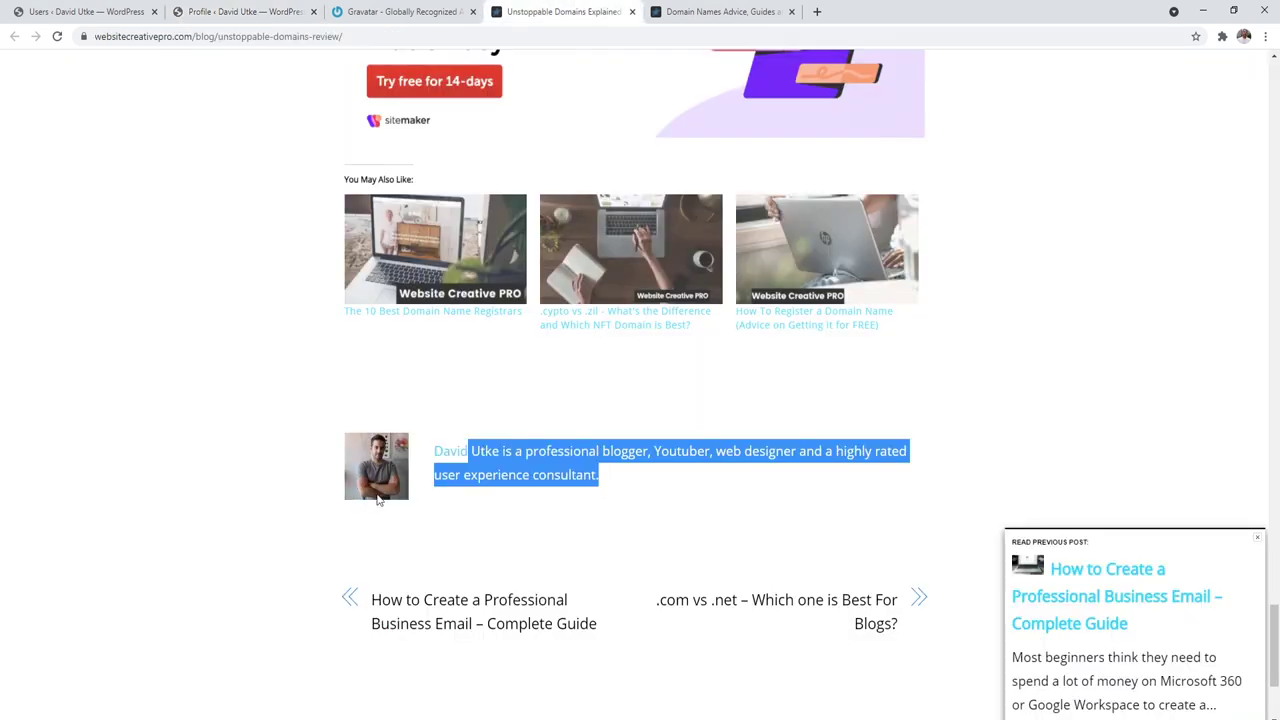
pyautogui.click(243, 10)
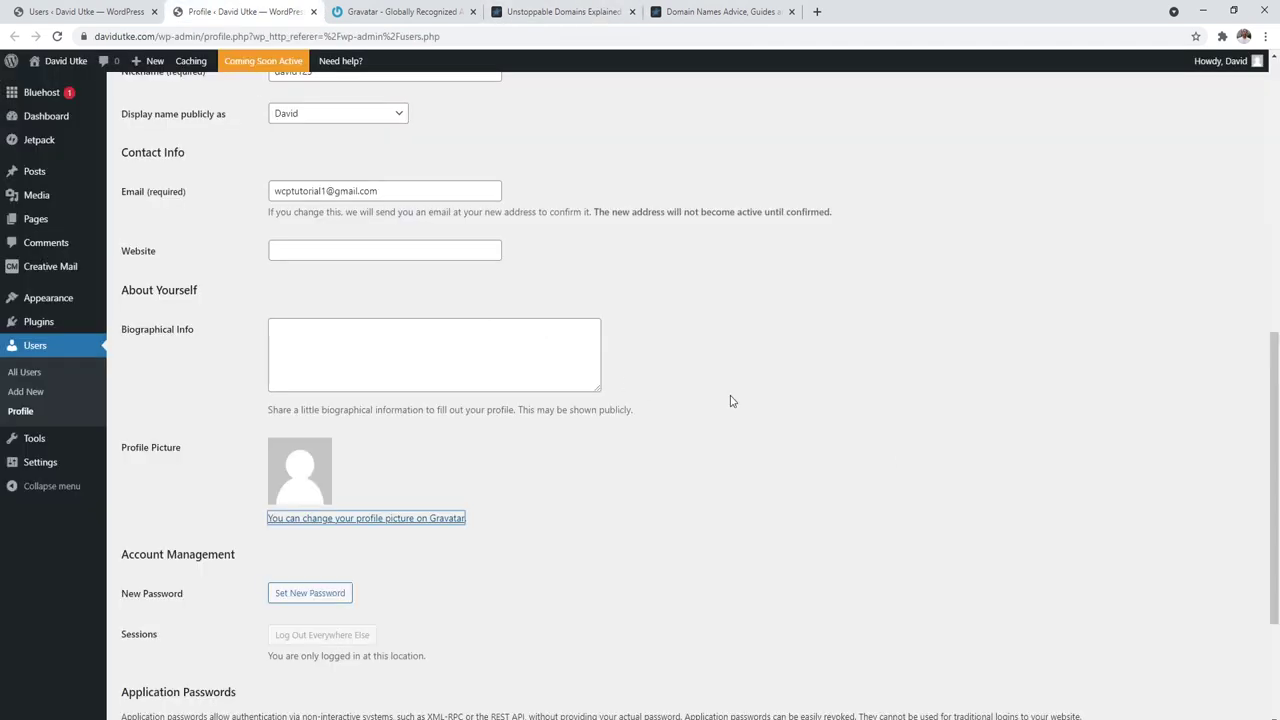
pyautogui.moveTo(1275, 519); pyautogui.dragTo(1275, 609)
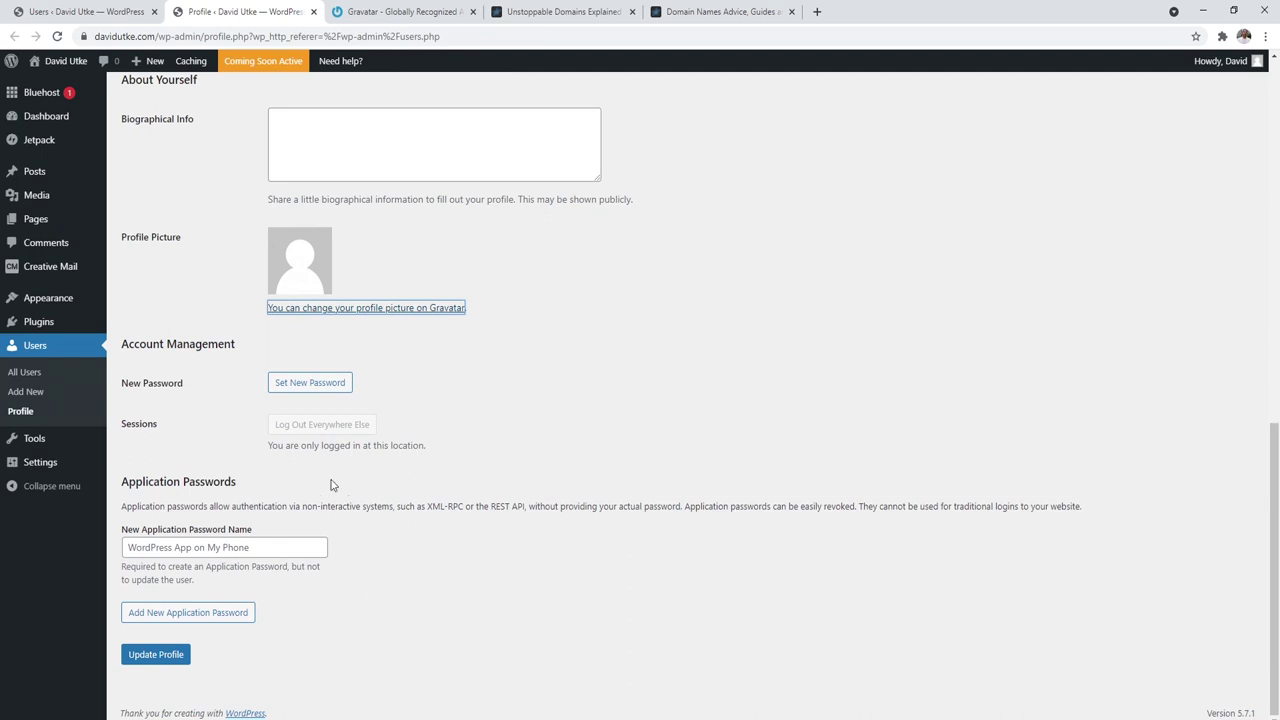
pyautogui.scroll(3, 337, 473)
pyautogui.scroll(2, 1275, 402)
pyautogui.scroll(4, 1275, 402)
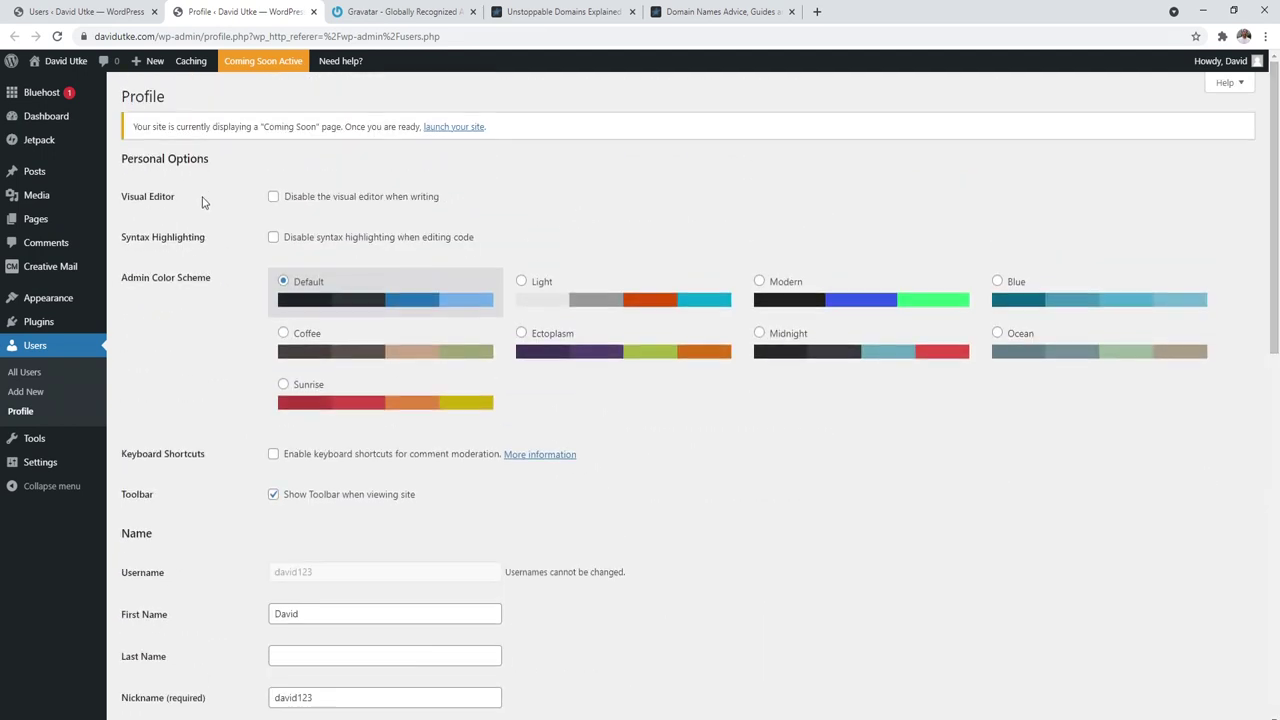
pyautogui.click(28, 391)
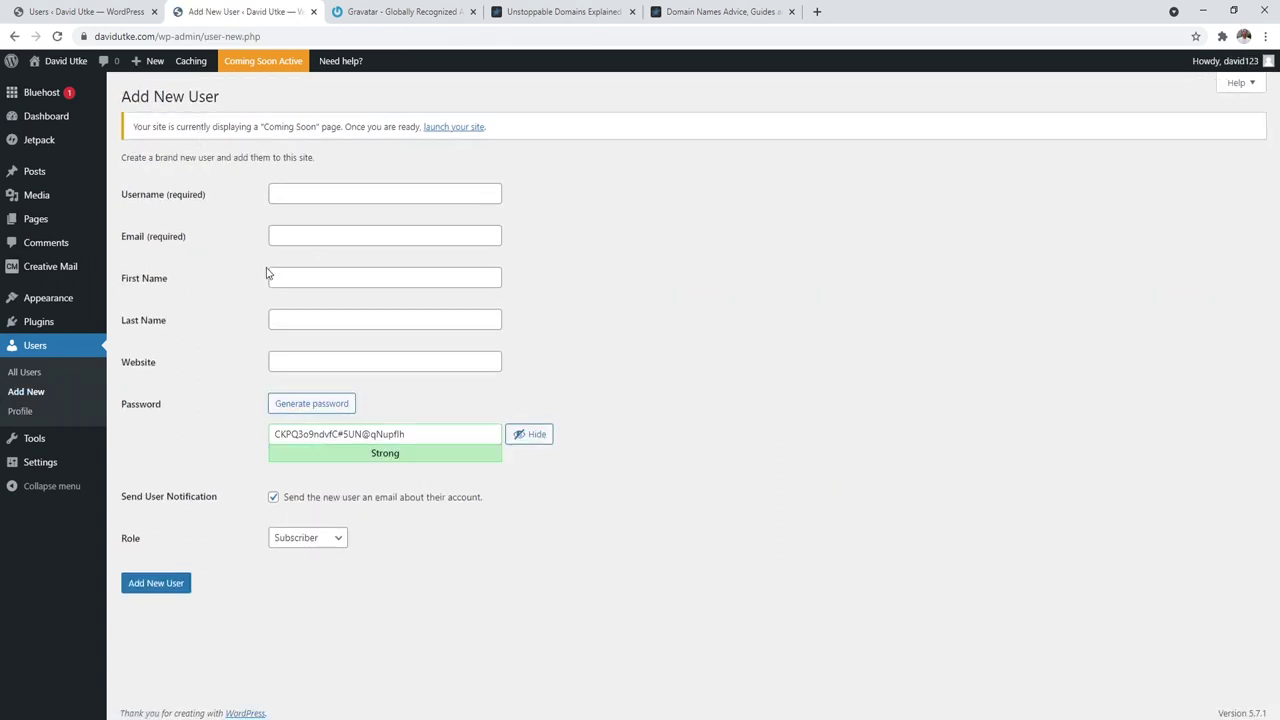
# Step: Review the Role dropdown choices three times, keeping the new user as Subscriber
pyautogui.click(298, 546)
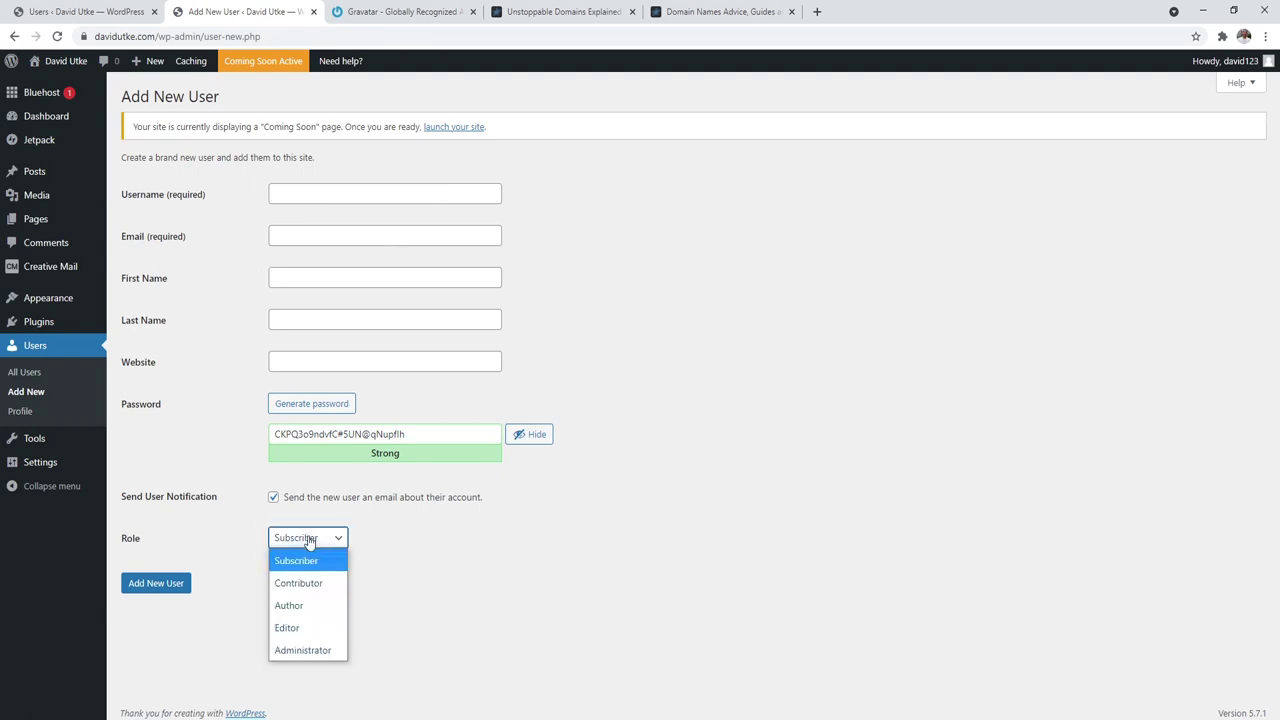
pyautogui.click(479, 586)
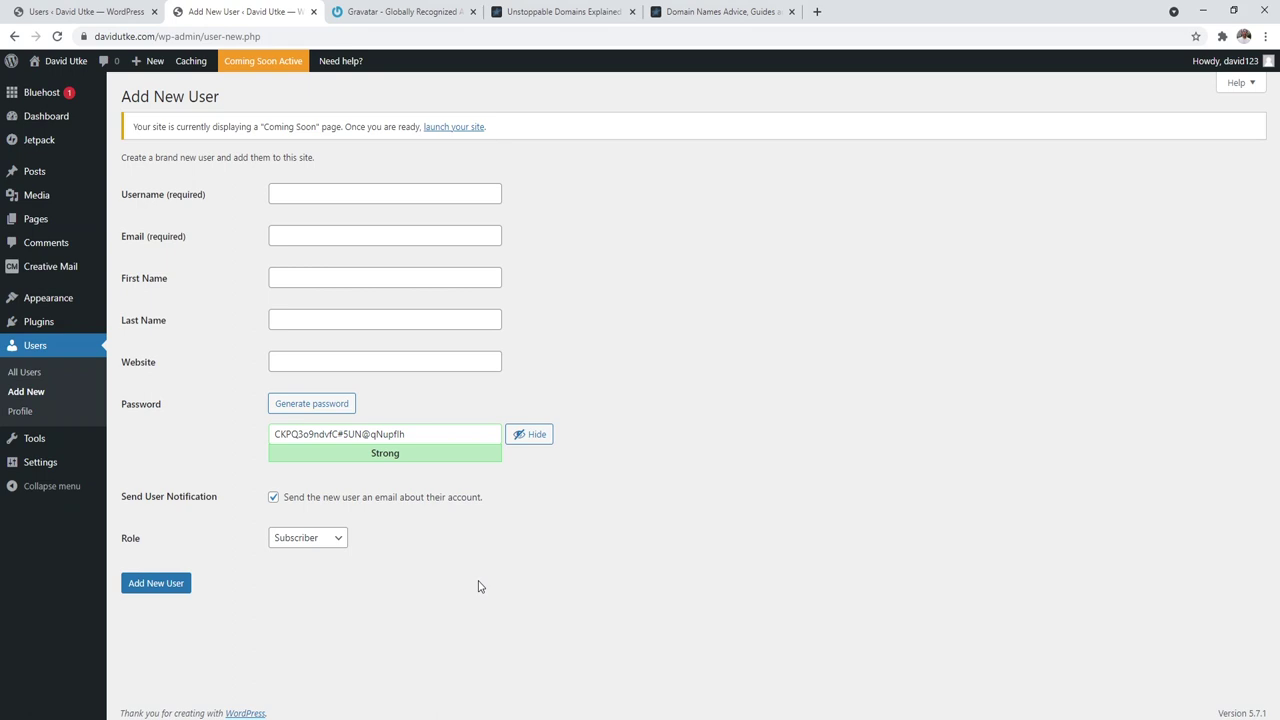
pyautogui.click(298, 546)
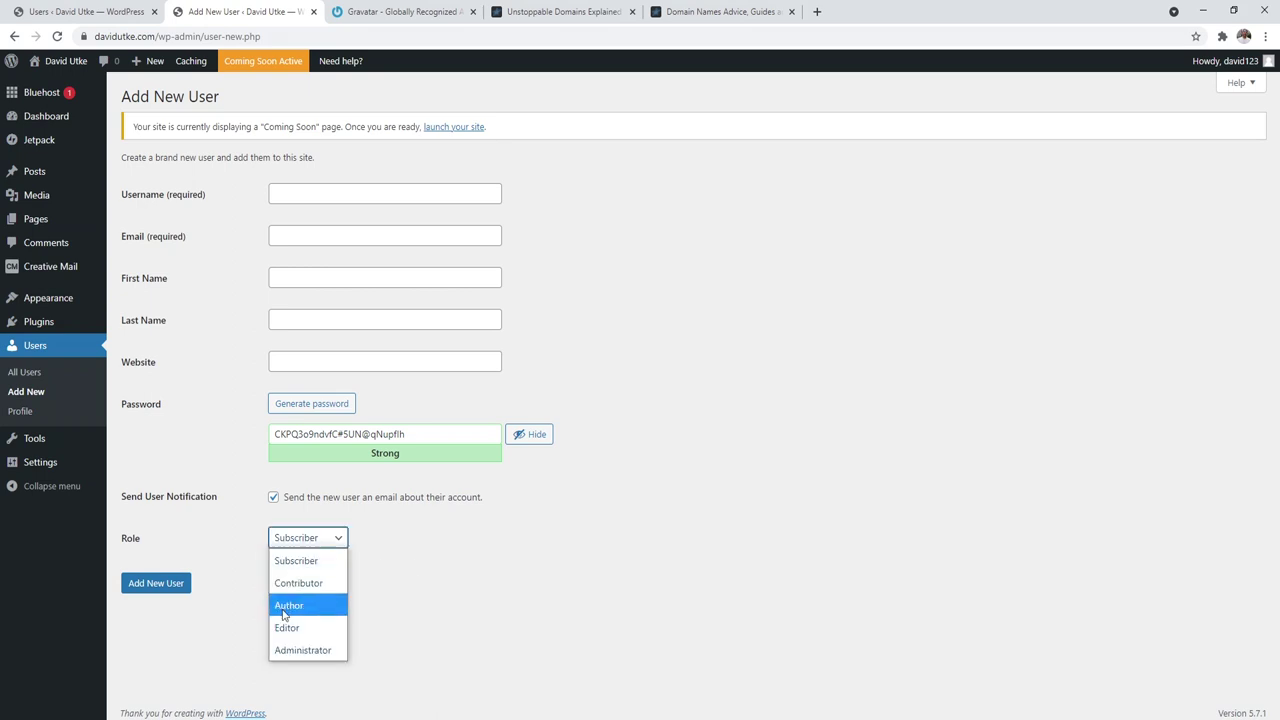
pyautogui.click(540, 573)
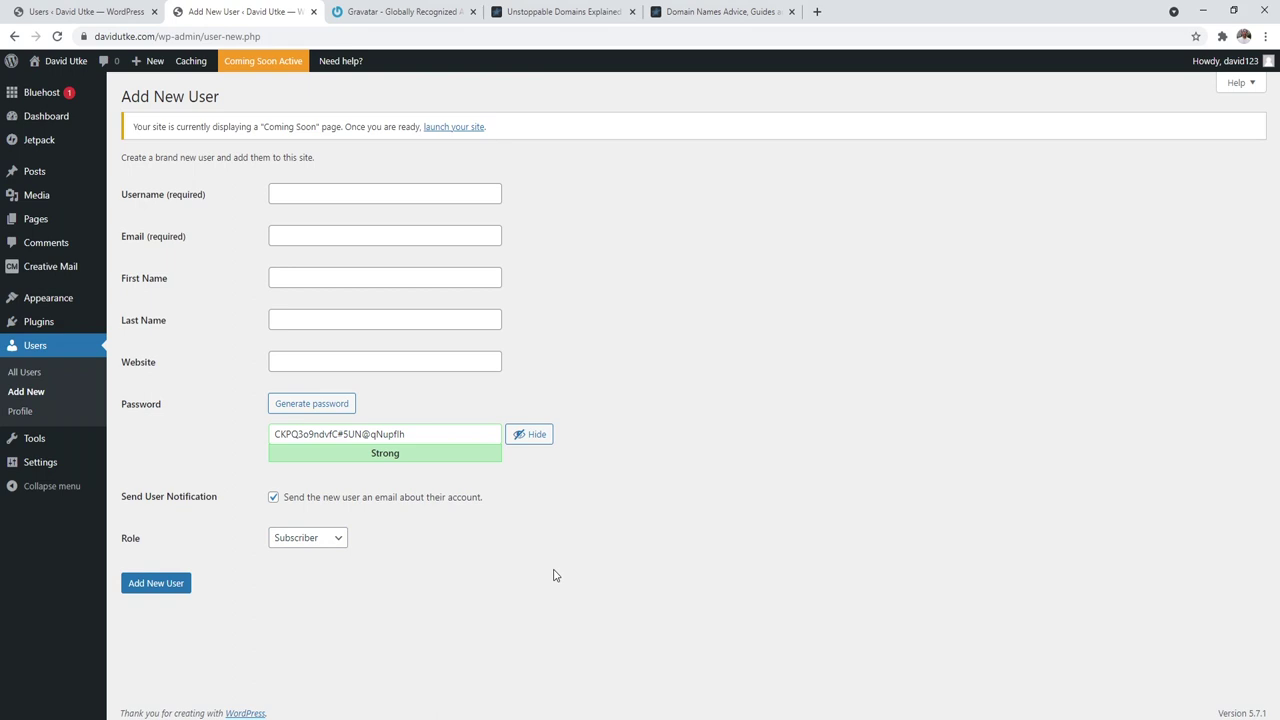
pyautogui.click(318, 548)
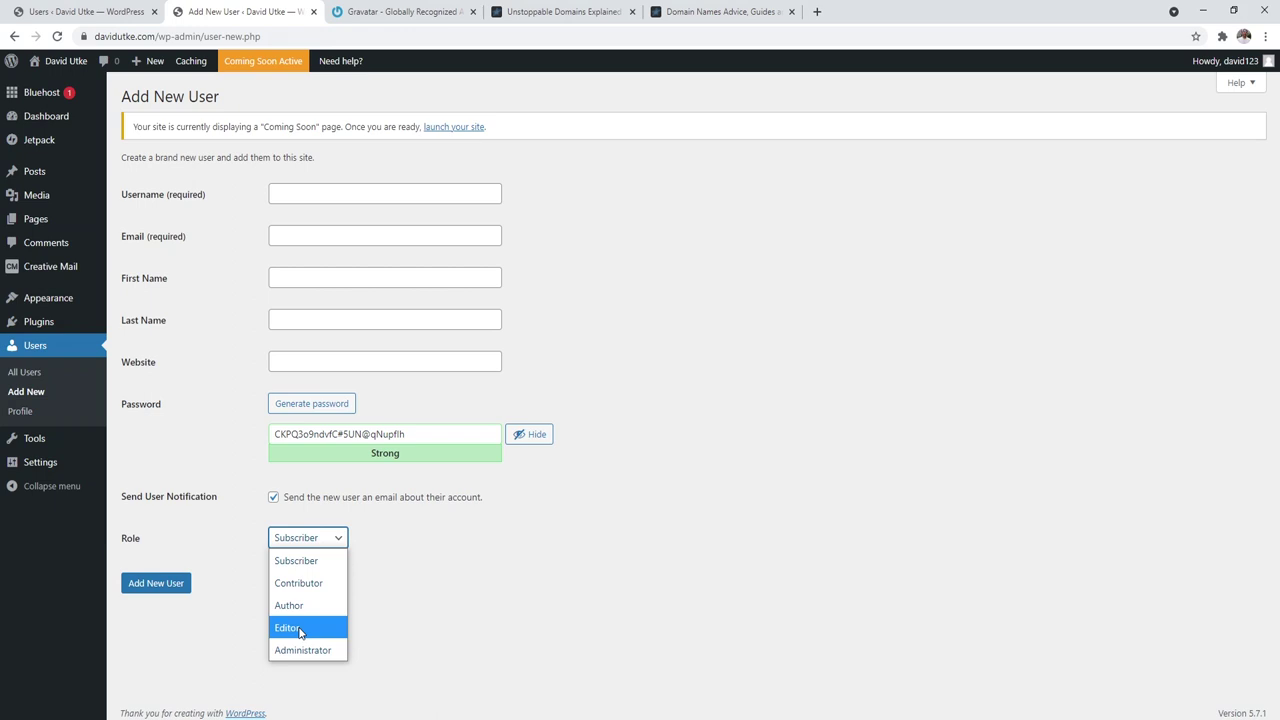
pyautogui.click(664, 271)
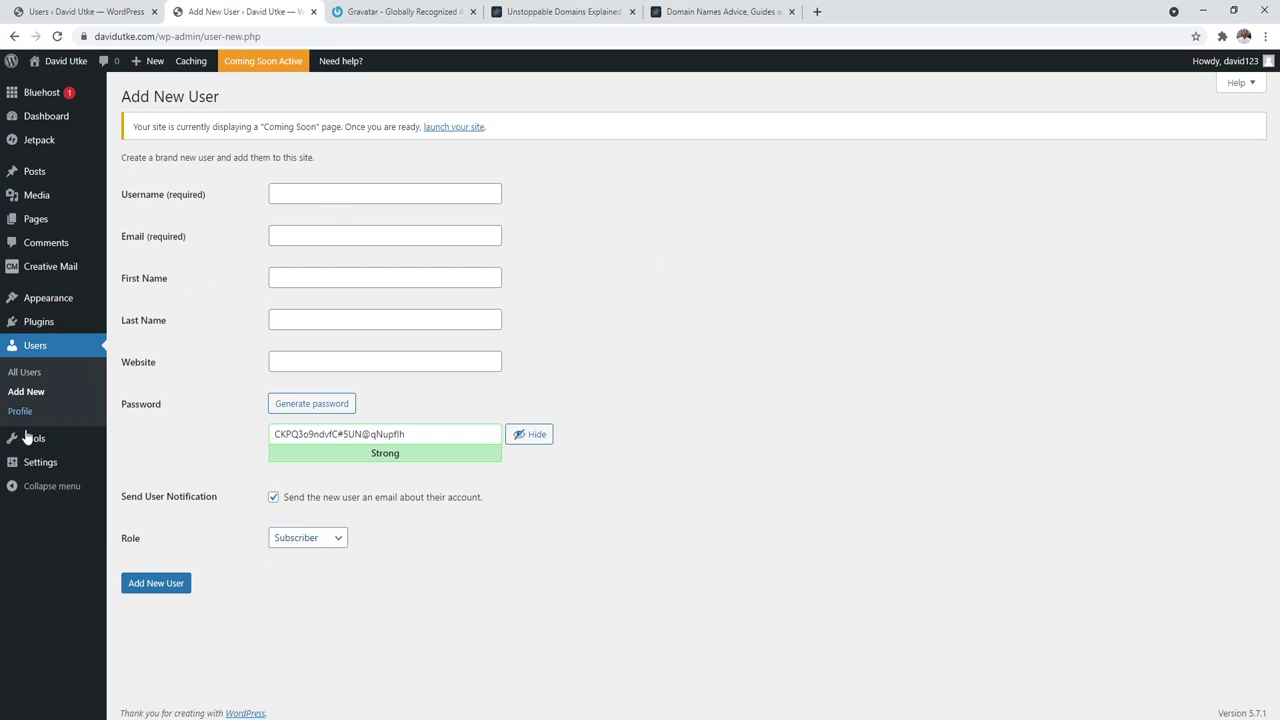
pyautogui.moveTo(29, 460)
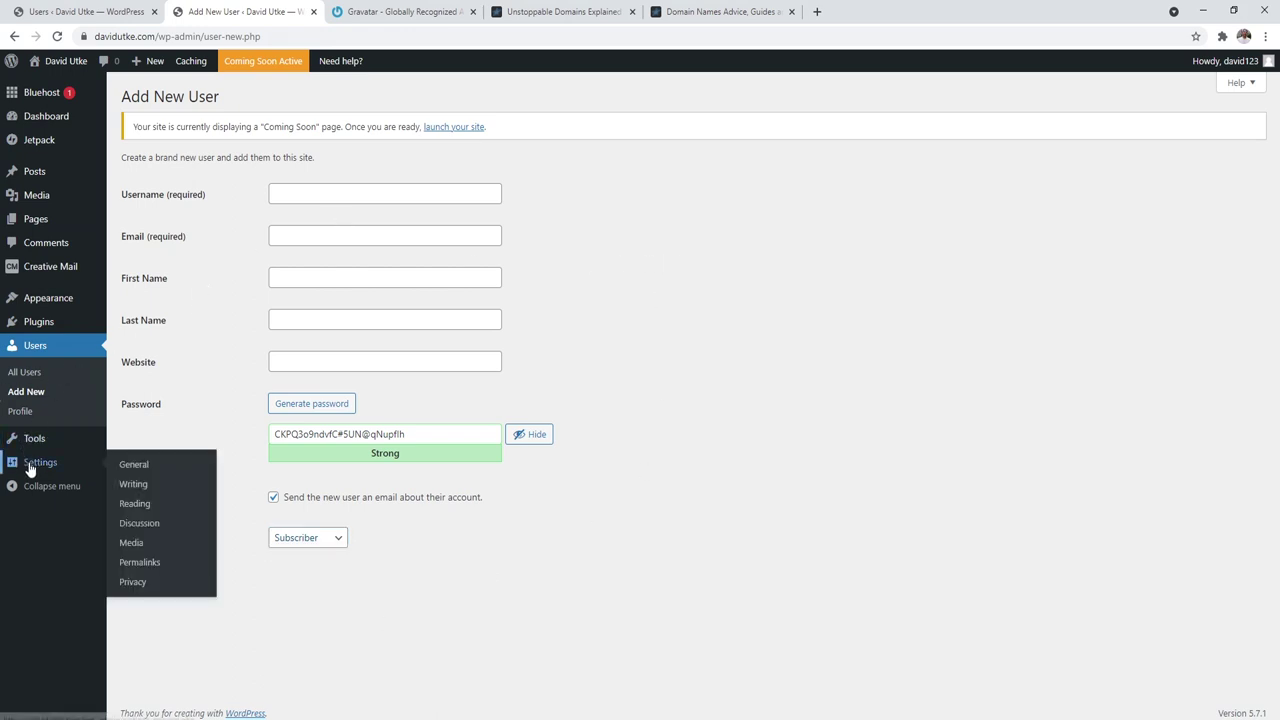
pyautogui.click(135, 566)
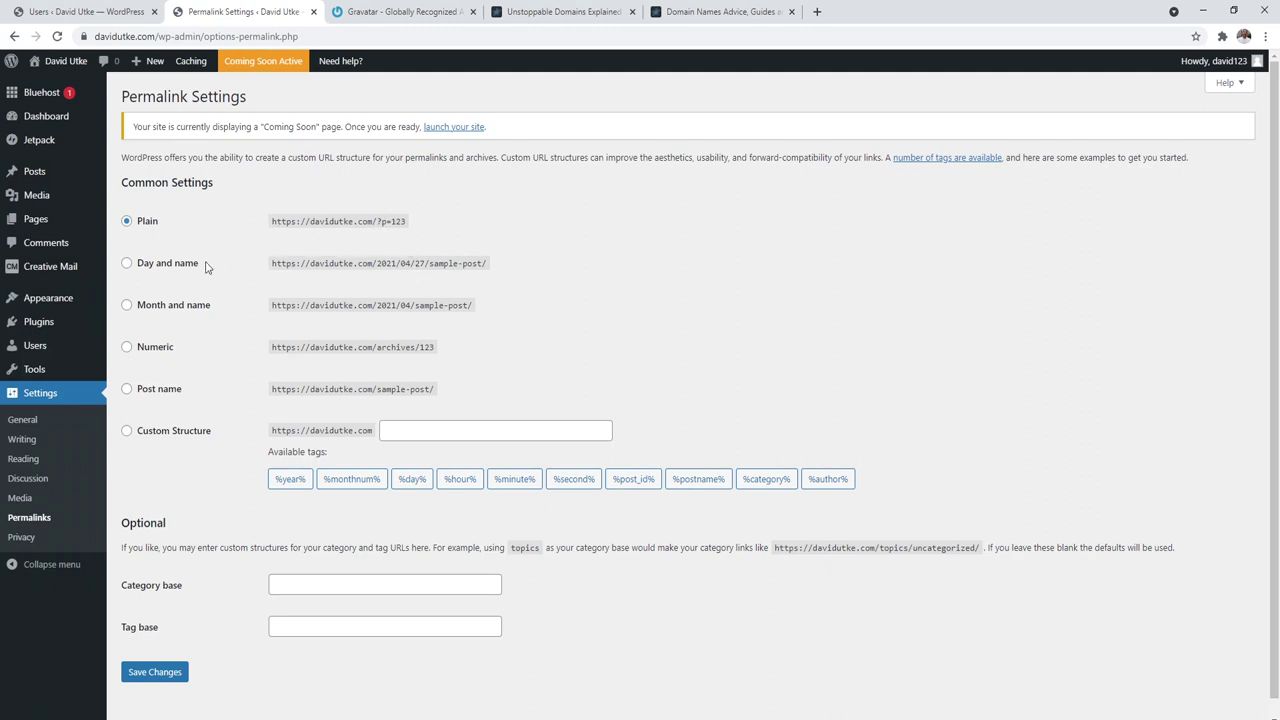
# Step: Choose Post name, then switch to a Custom Structure prefixed with /blog
pyautogui.moveTo(368, 264); pyautogui.dragTo(427, 262)
pyautogui.click(148, 396)
pyautogui.click(148, 392)
pyautogui.click(146, 436)
pyautogui.click(385, 429)
pyautogui.write('/blog/%postname%/')
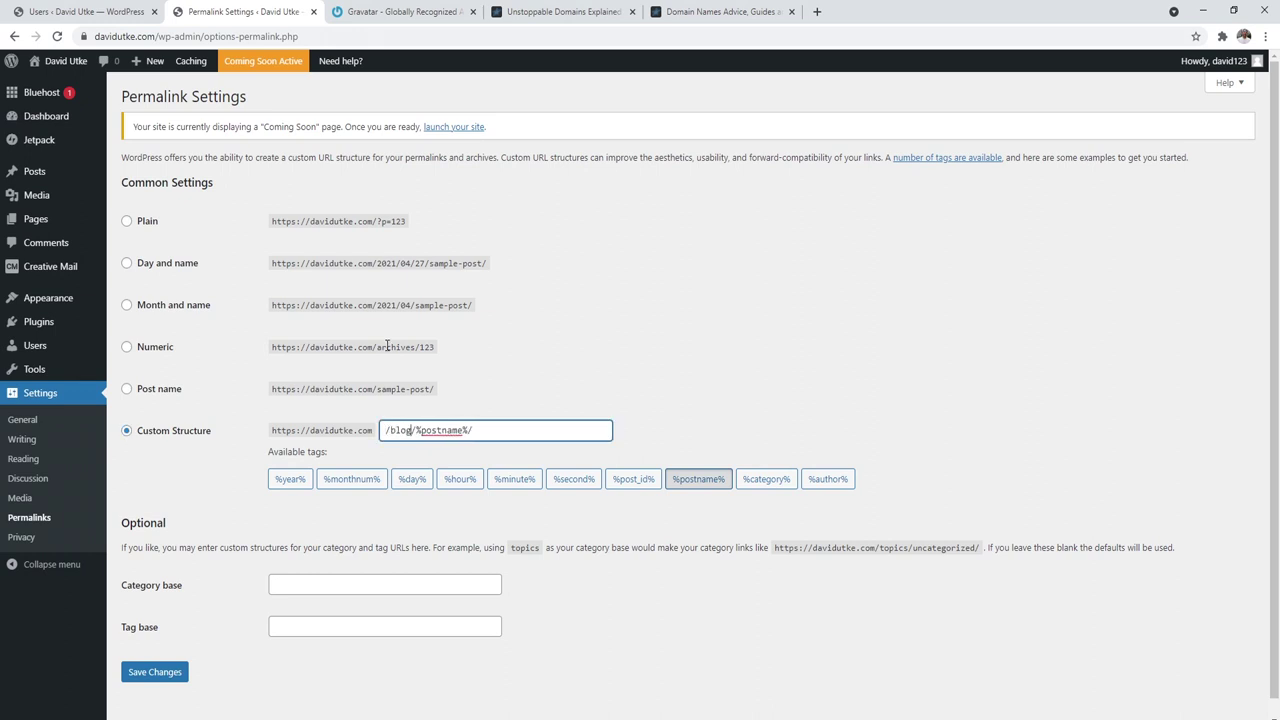
# Step: Compare the custom structure with the Unstoppable Domains article's /blog URL path
pyautogui.click(565, 11)
pyautogui.moveTo(354, 35); pyautogui.dragTo(198, 37)
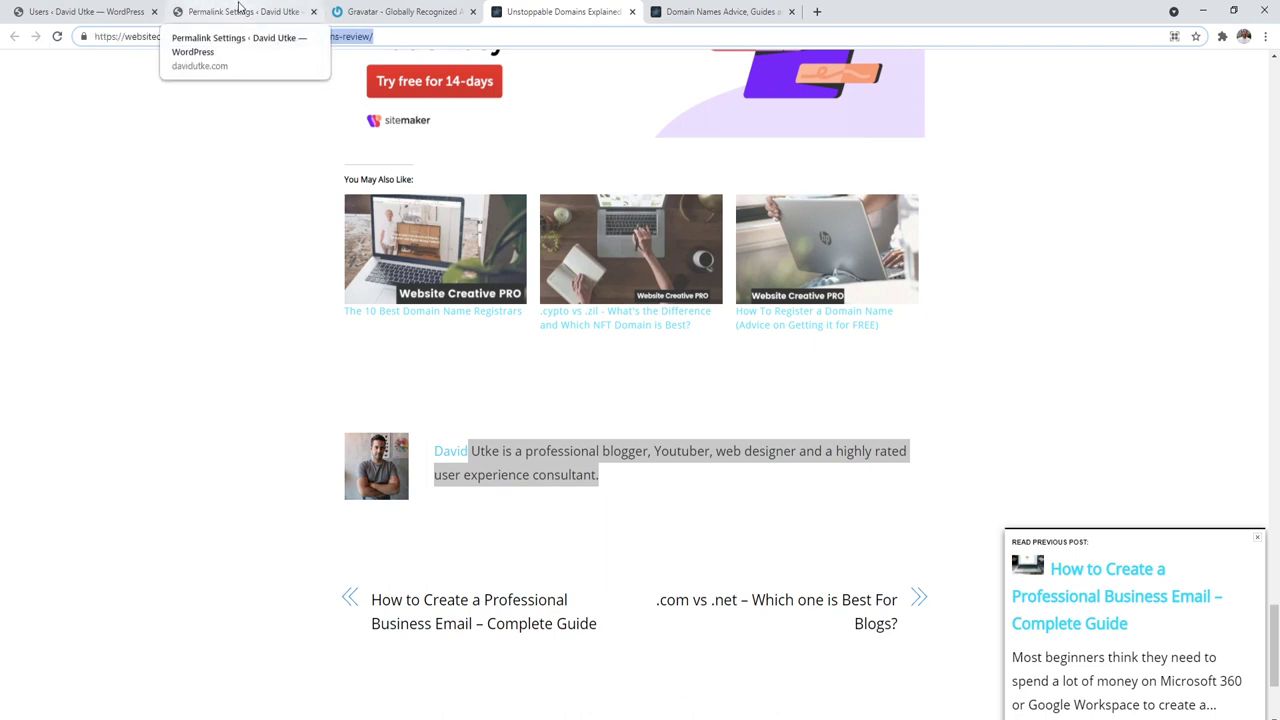
pyautogui.click(238, 9)
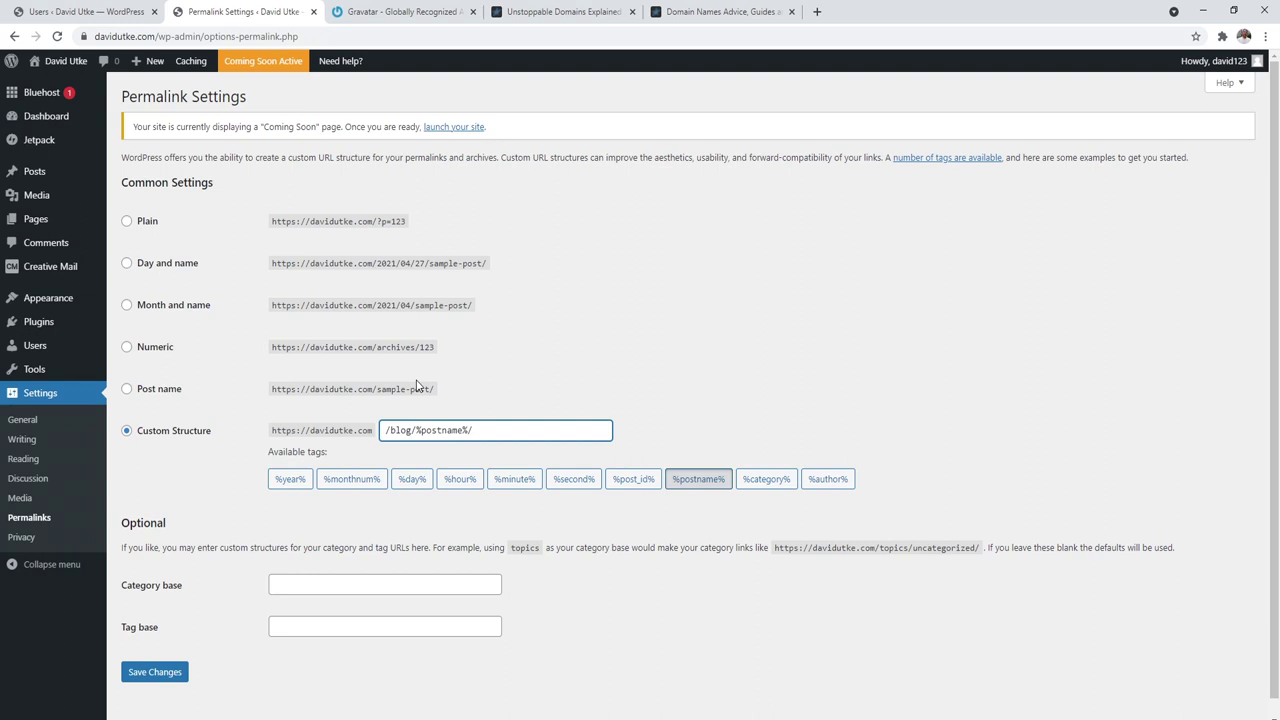
pyautogui.click(40, 326)
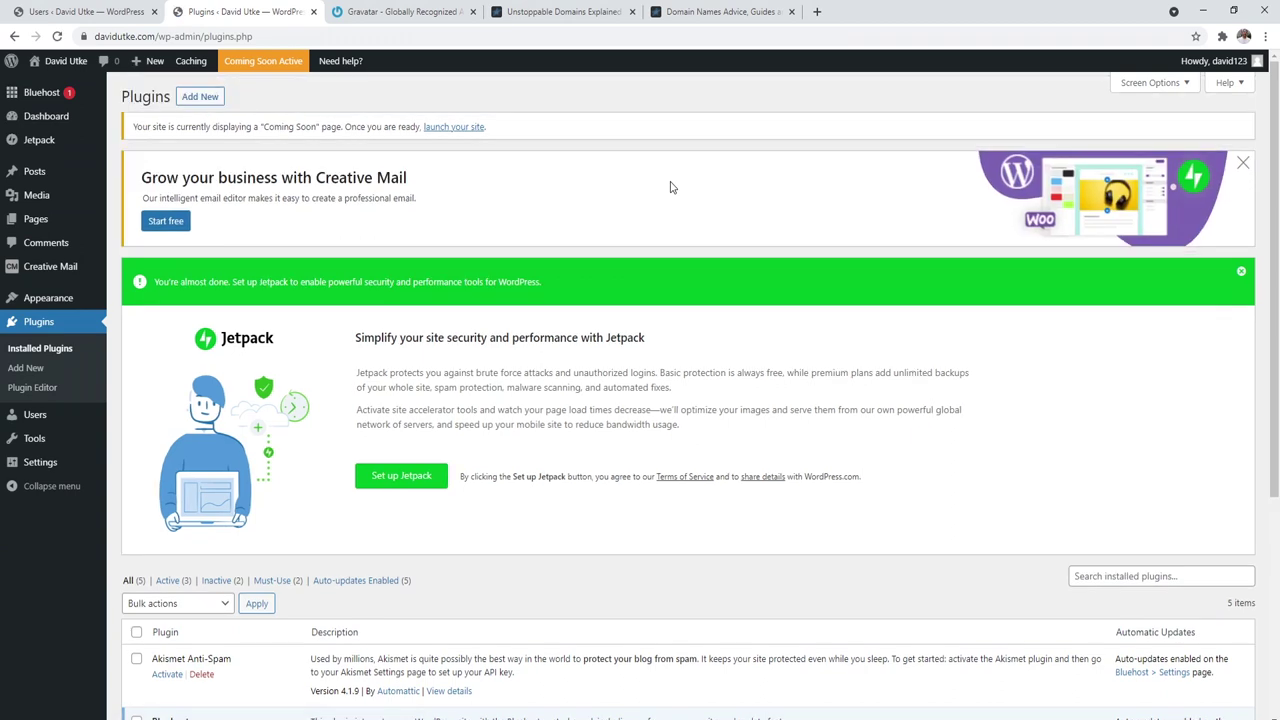
# Step: Deactivate the Bluehost and Creative Mail plugins, skipping the feedback form
pyautogui.moveTo(1275, 148); pyautogui.dragTo(1272, 410)
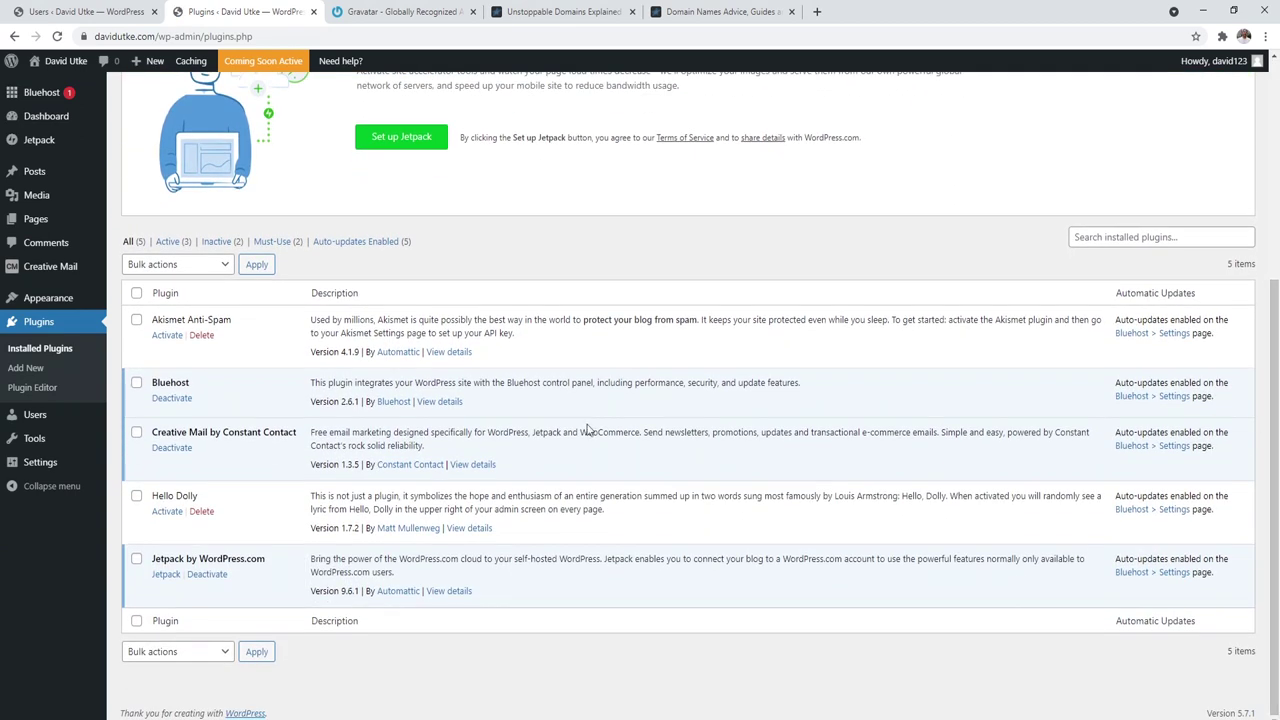
pyautogui.click(171, 398)
pyautogui.scroll(-3, 1277, 203)
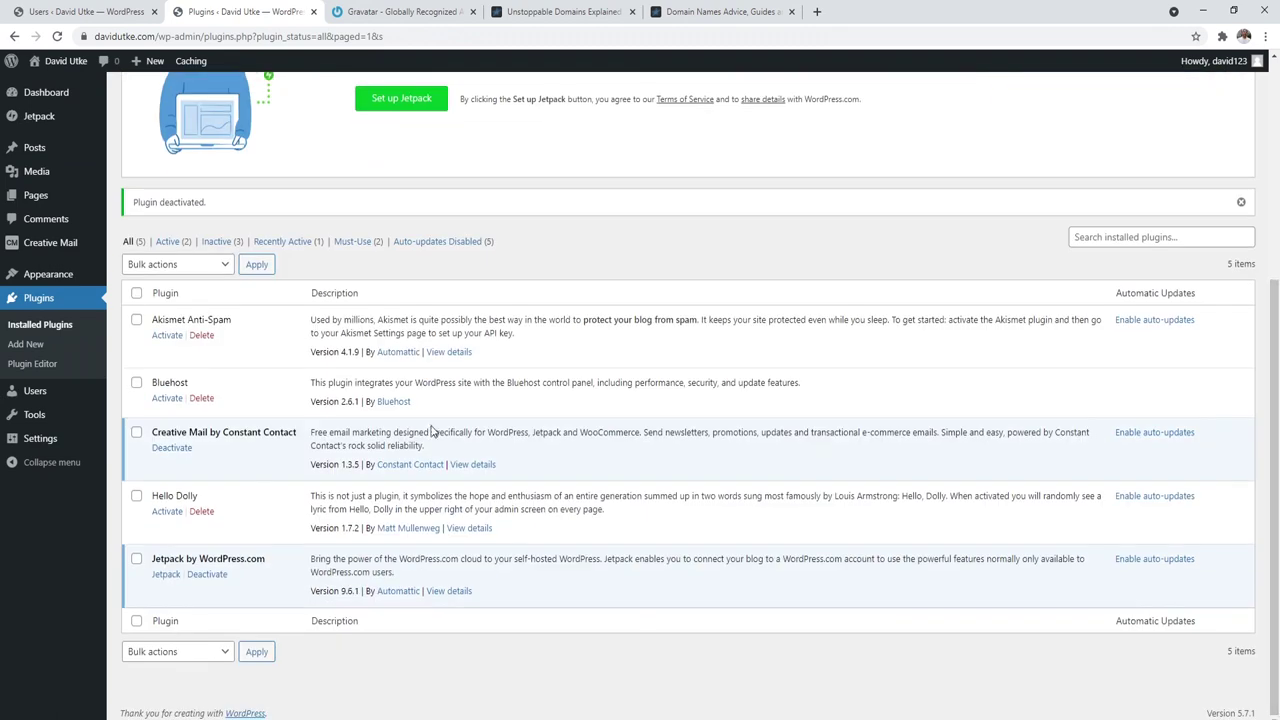
pyautogui.click(162, 449)
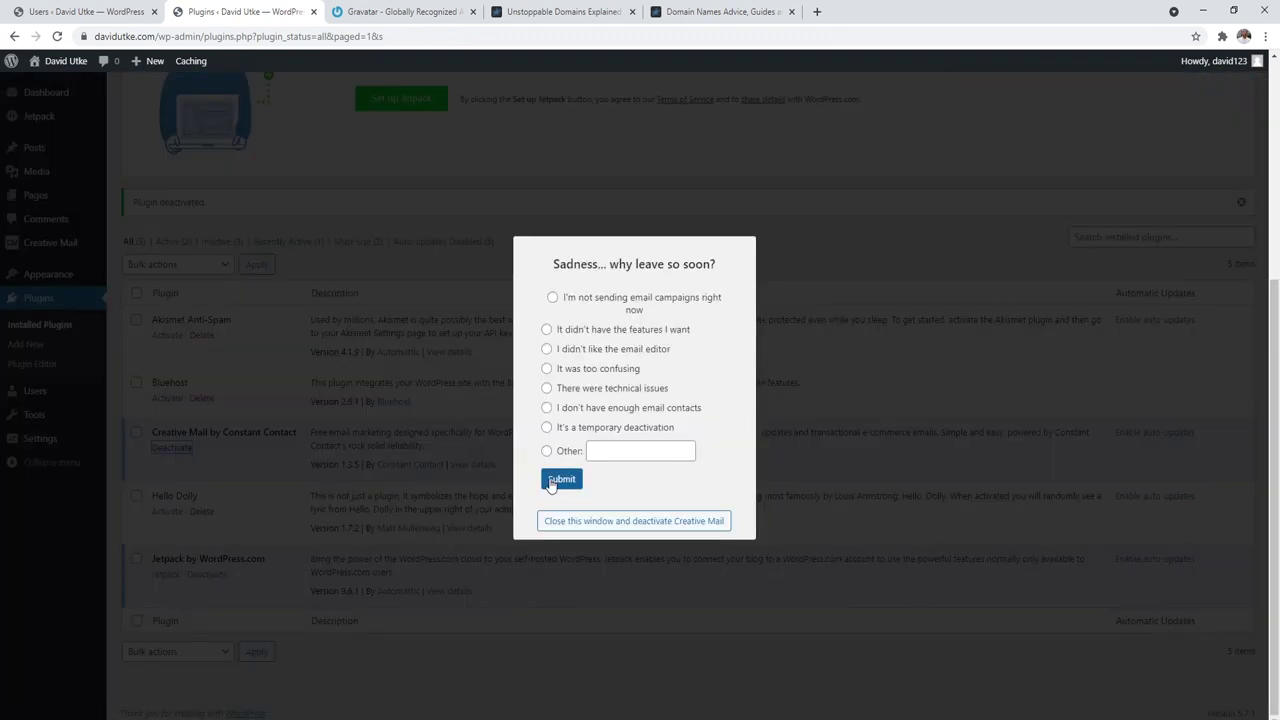
pyautogui.click(594, 522)
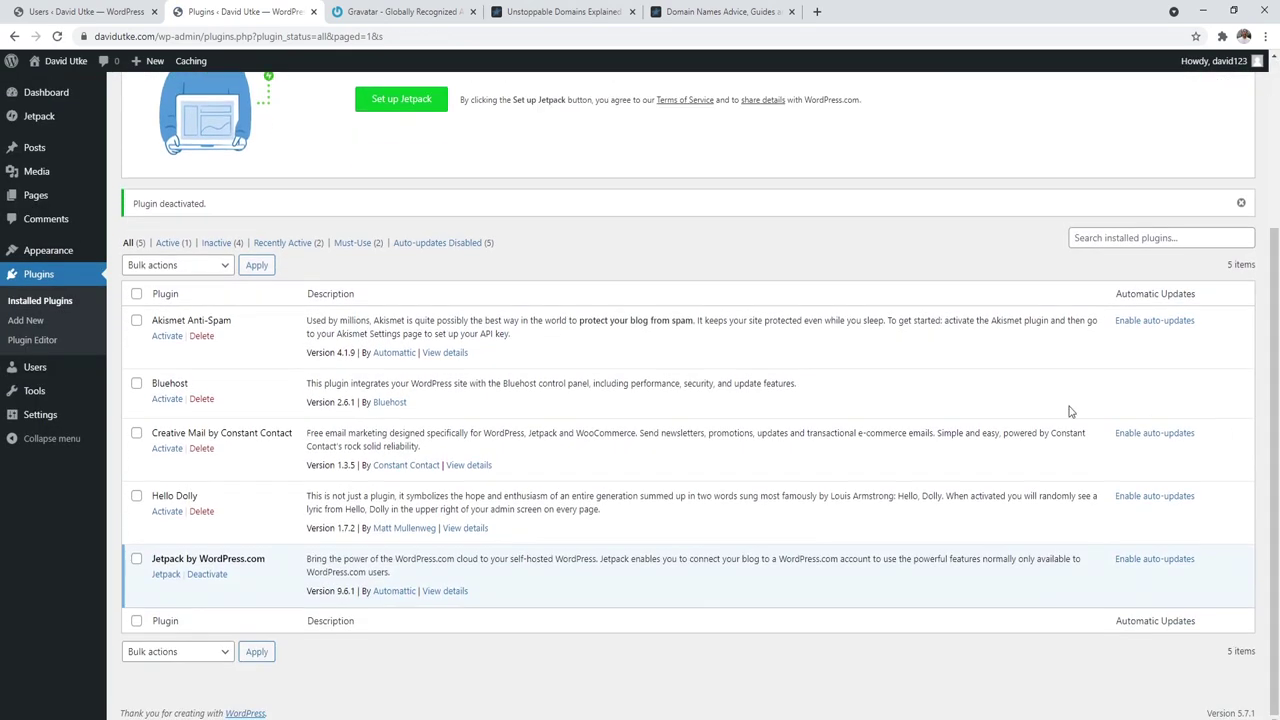
# Step: Bulk-delete Hello Dolly, Creative Mail, Bluehost and Akismet Anti-Spam, confirming the deletion
pyautogui.click(136, 496)
pyautogui.click(136, 433)
pyautogui.click(136, 383)
pyautogui.click(136, 320)
pyautogui.click(198, 266)
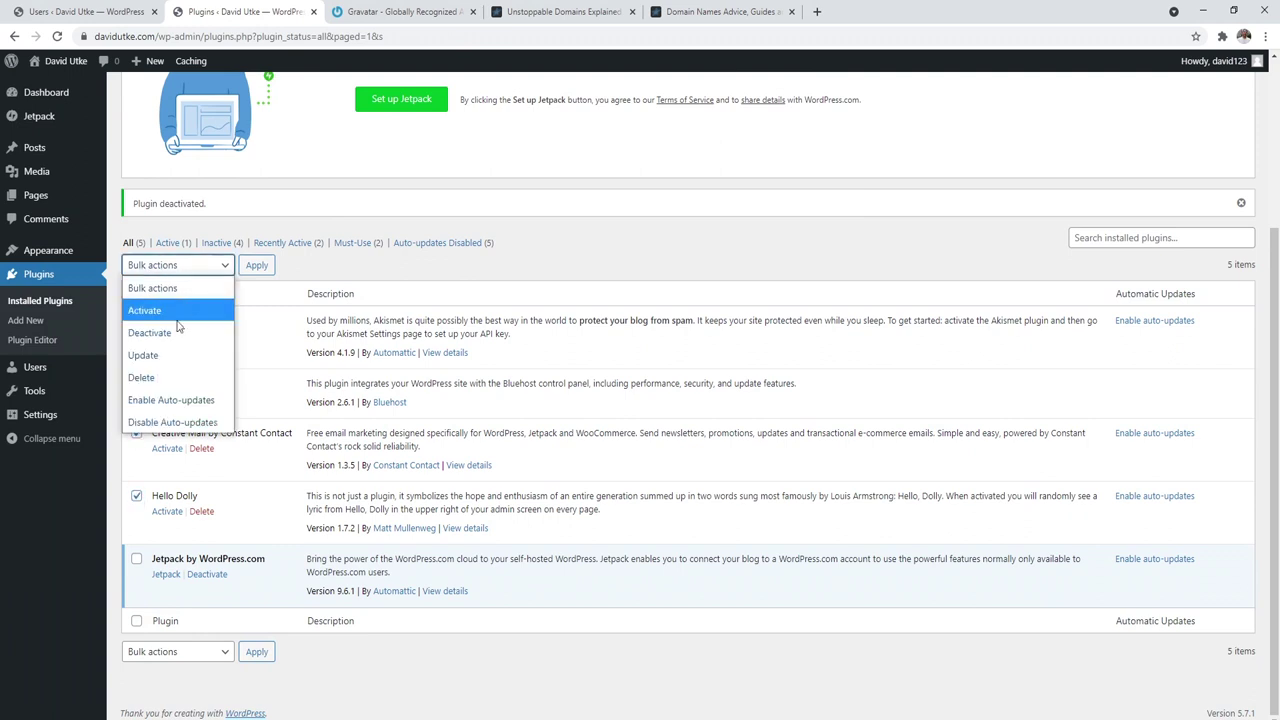
pyautogui.click(170, 372)
pyautogui.click(256, 265)
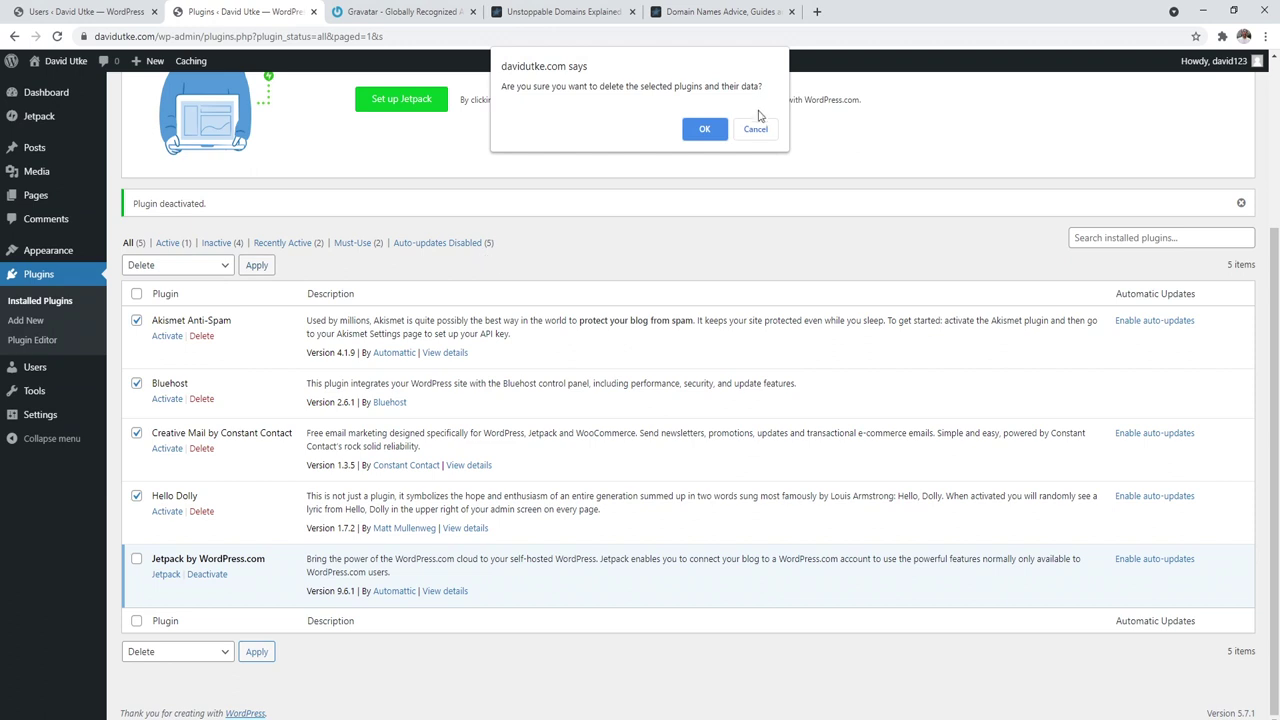
pyautogui.click(713, 128)
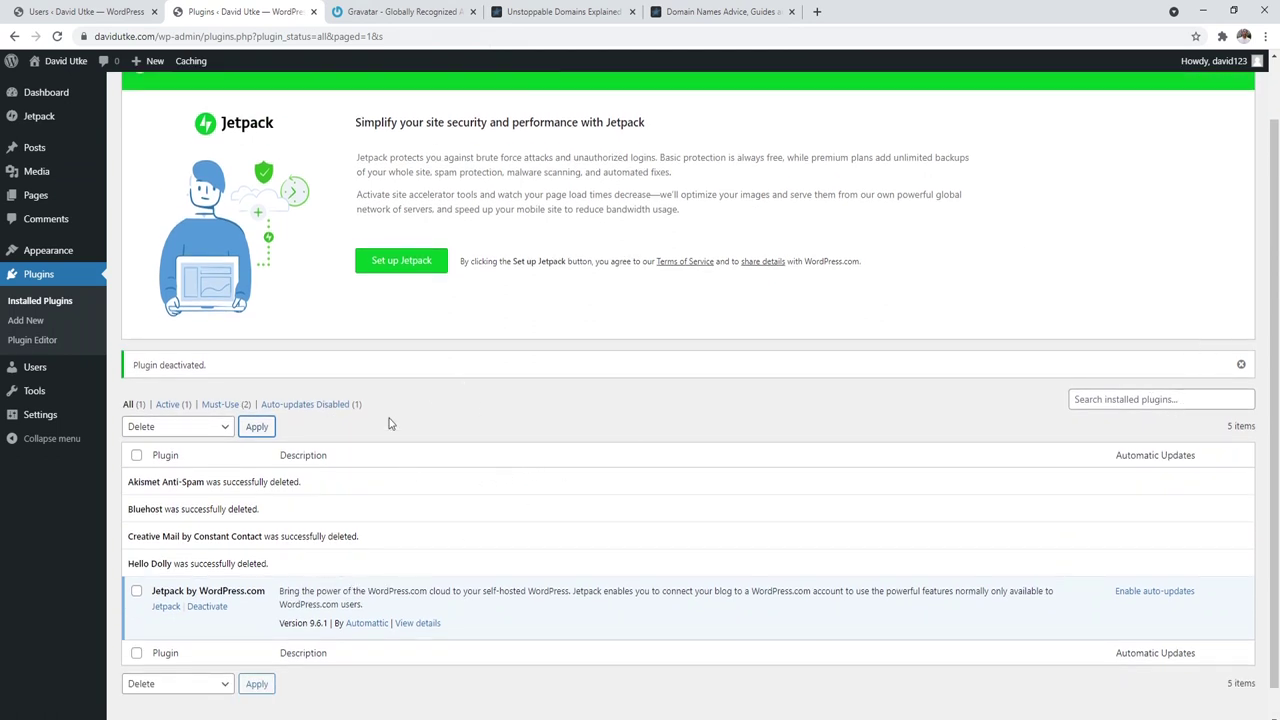
pyautogui.click(26, 320)
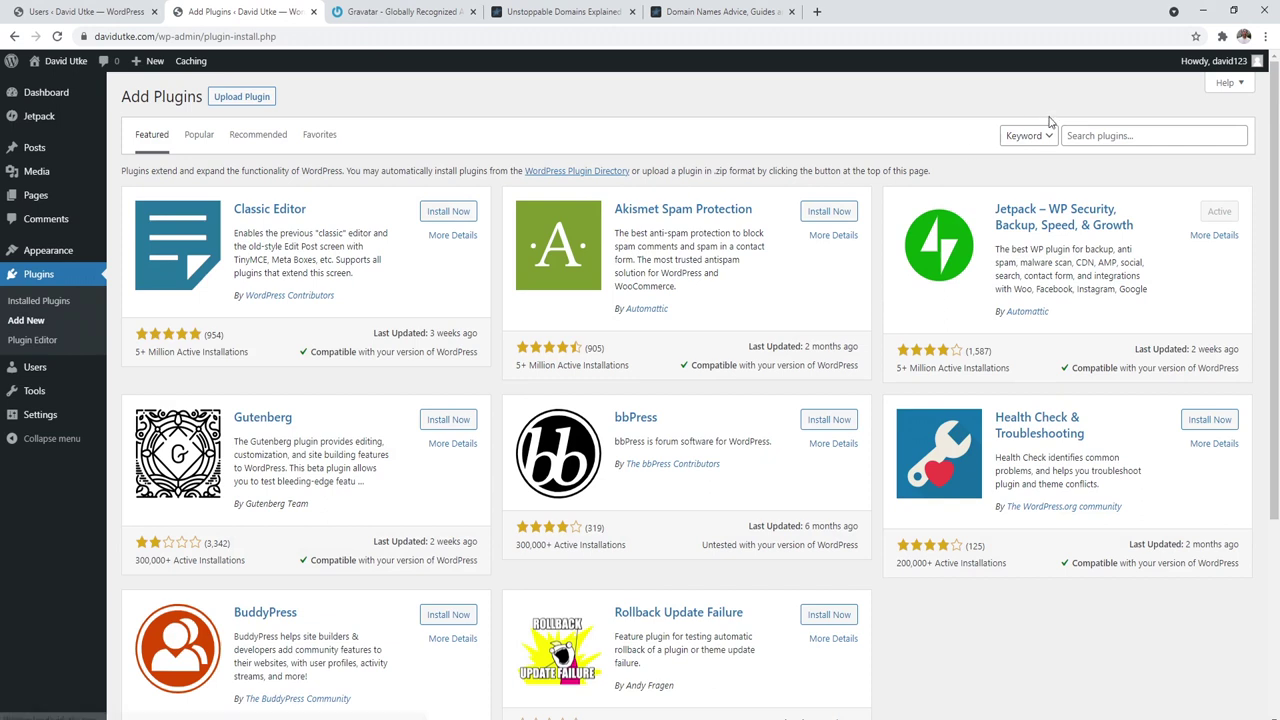
# Step: Search the plugin directory for 'yoast s', then install and activate Yoast SEO
pyautogui.click(1097, 134)
pyautogui.write('yoast seo')
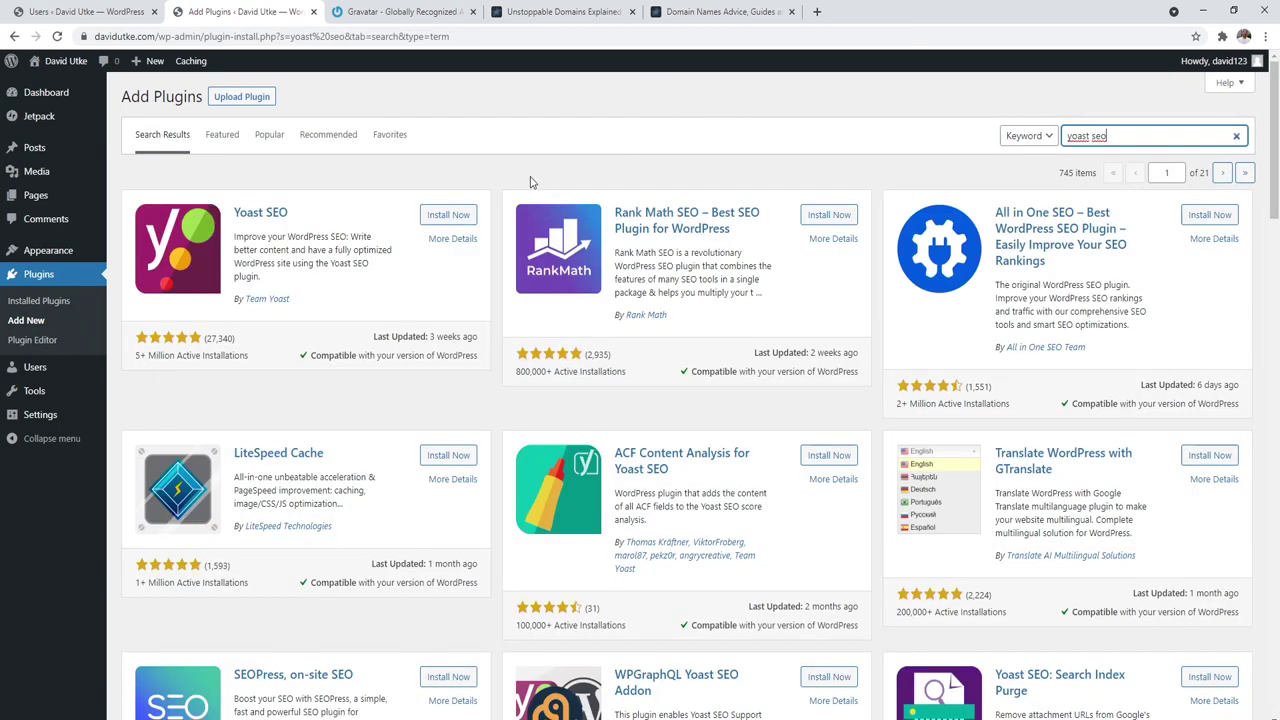
pyautogui.click(437, 218)
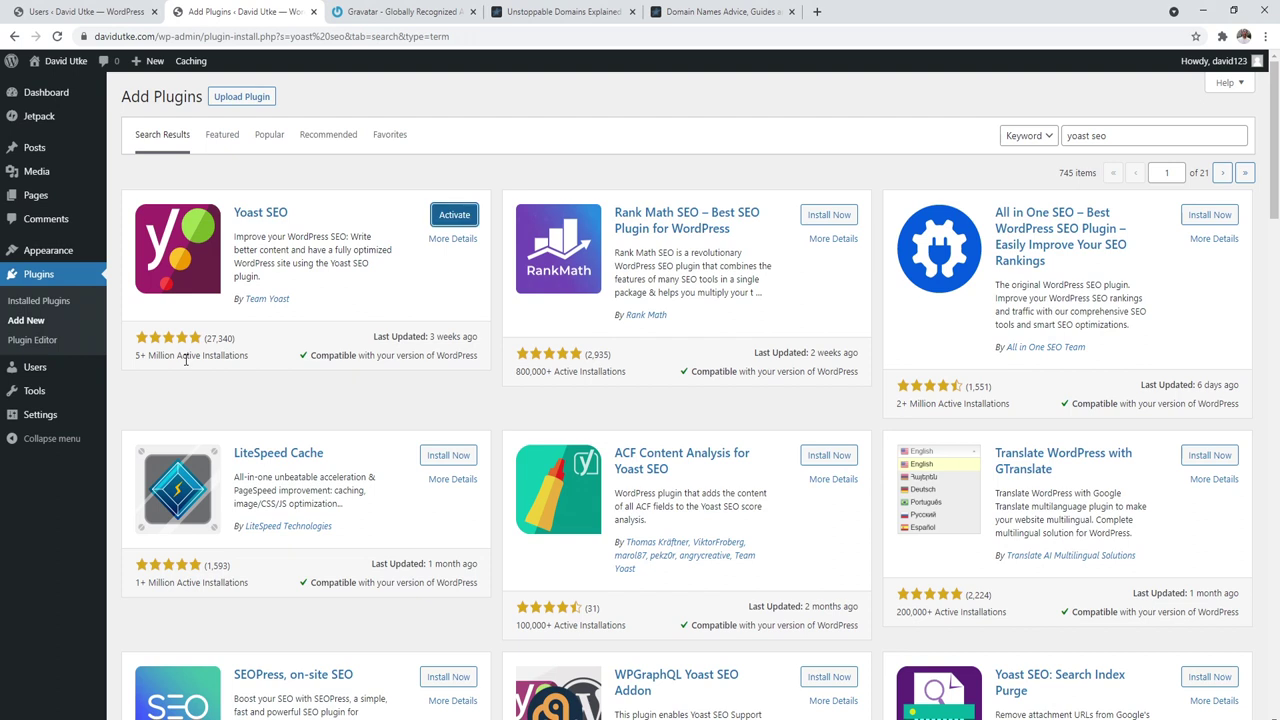
pyautogui.click(453, 216)
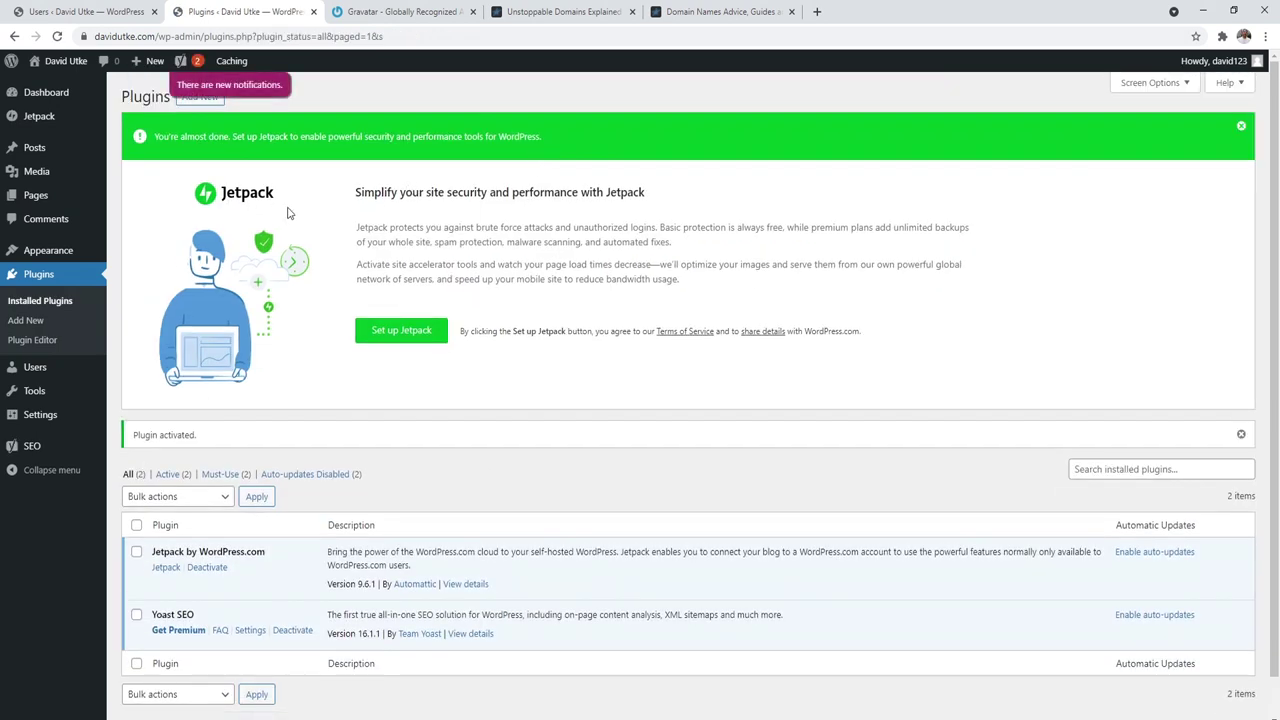
# Step: Dismiss the Jetpack setup banner and start a new plugin search for smush on Add New
pyautogui.click(1241, 127)
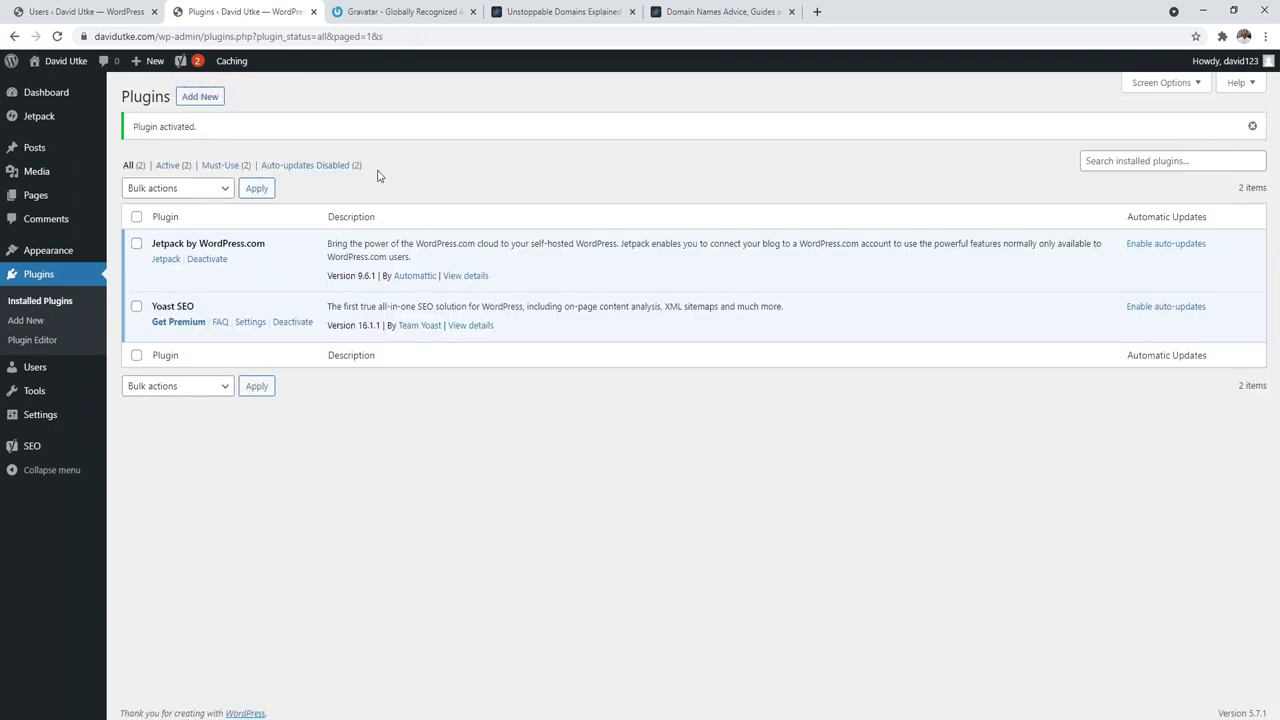
pyautogui.click(198, 100)
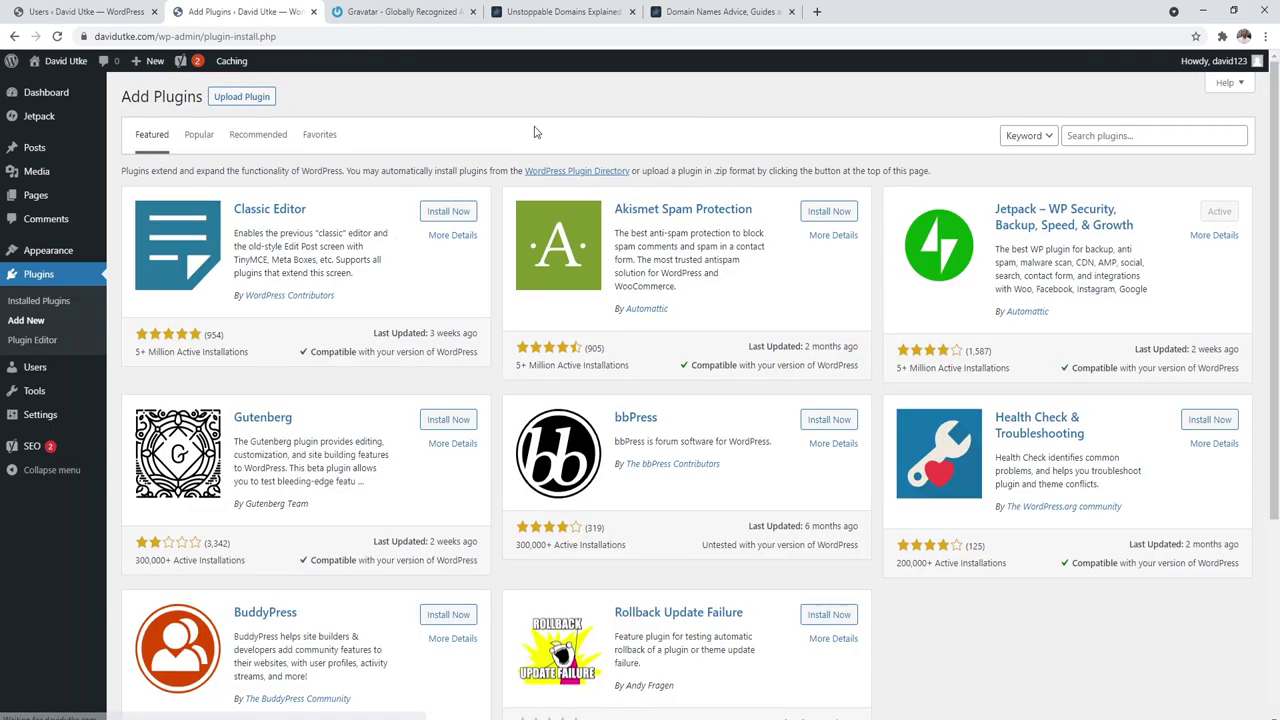
pyautogui.click(1080, 133)
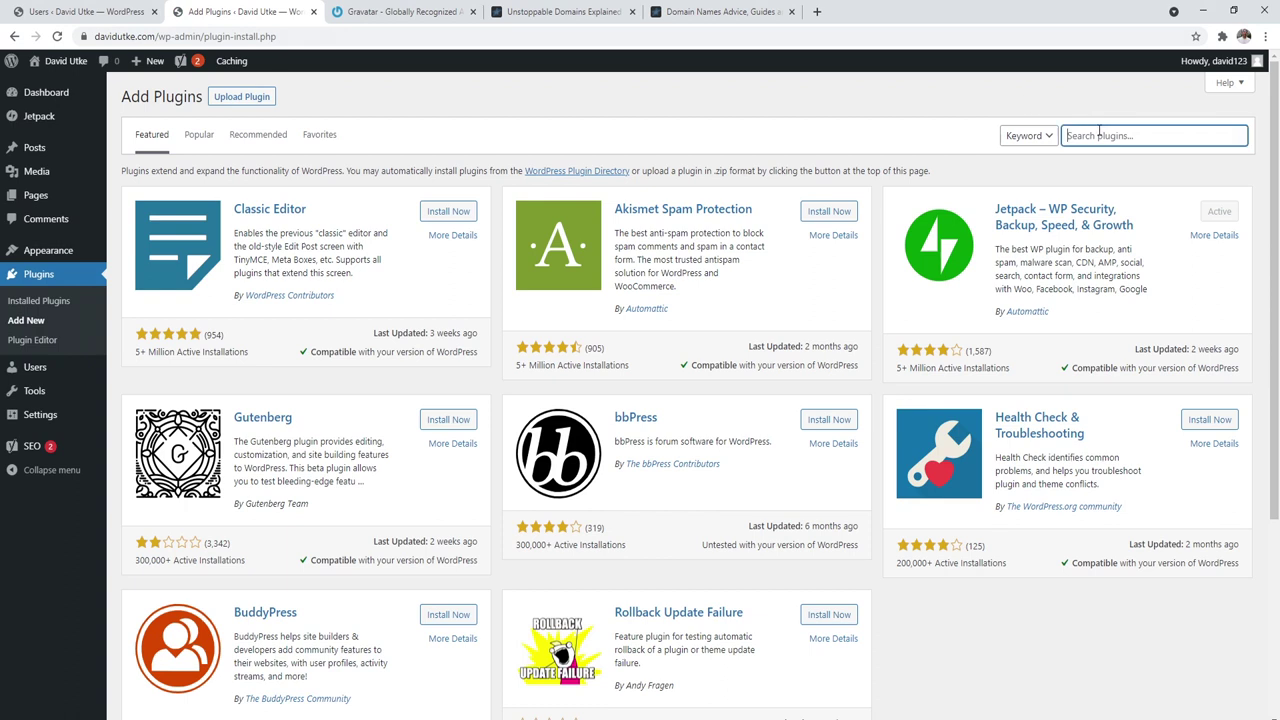
pyautogui.write('smush')
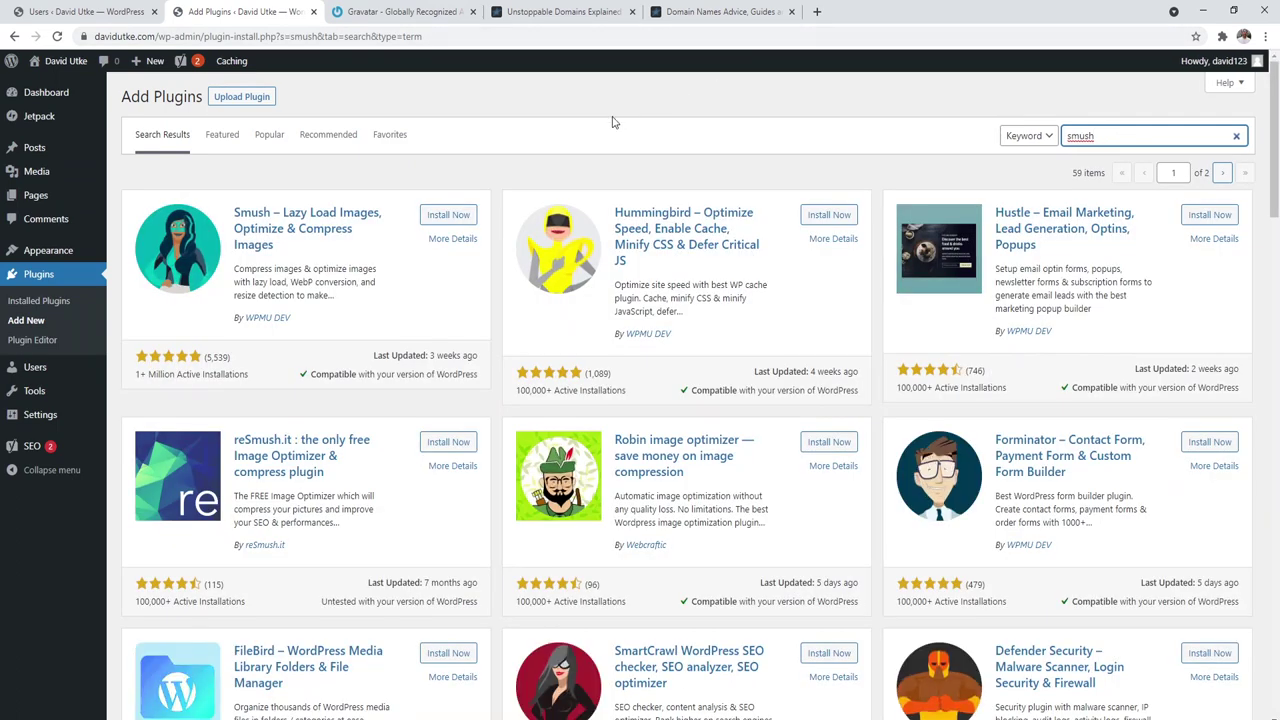
# Step: Install and activate Smush, check the Unstoppable Domains article, then return to Plugins
pyautogui.click(442, 215)
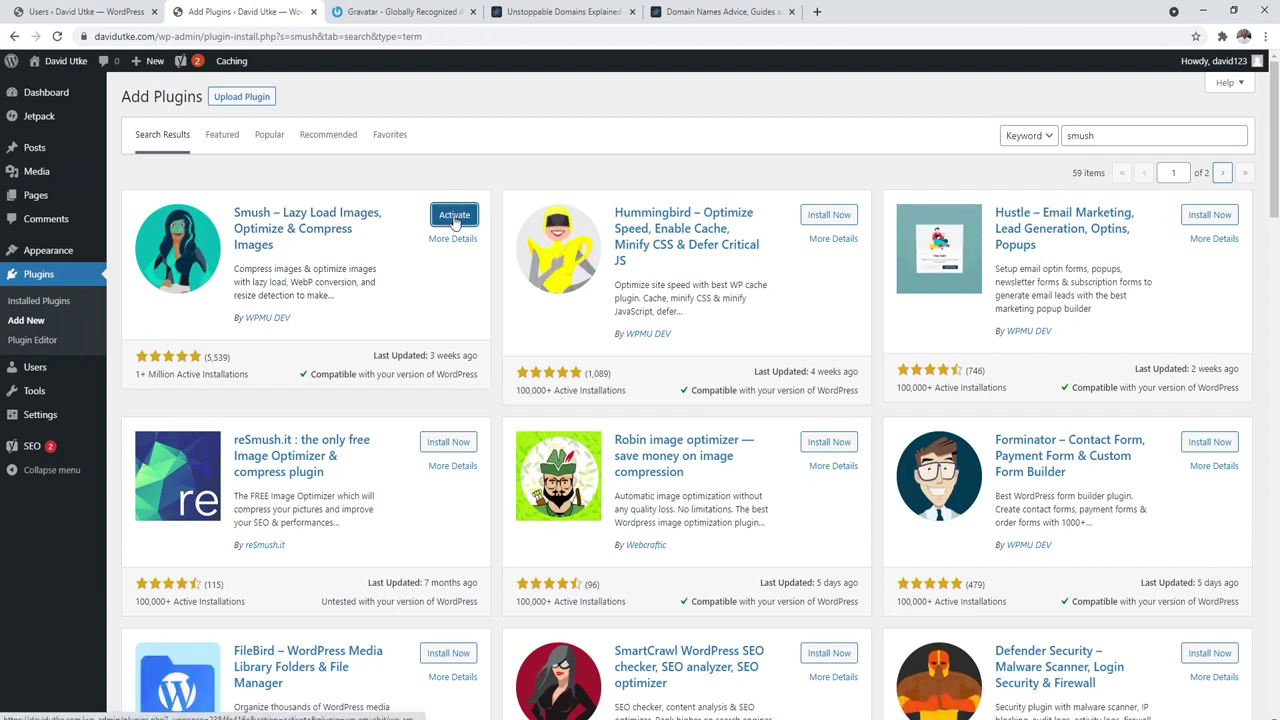
pyautogui.click(455, 214)
pyautogui.click(560, 11)
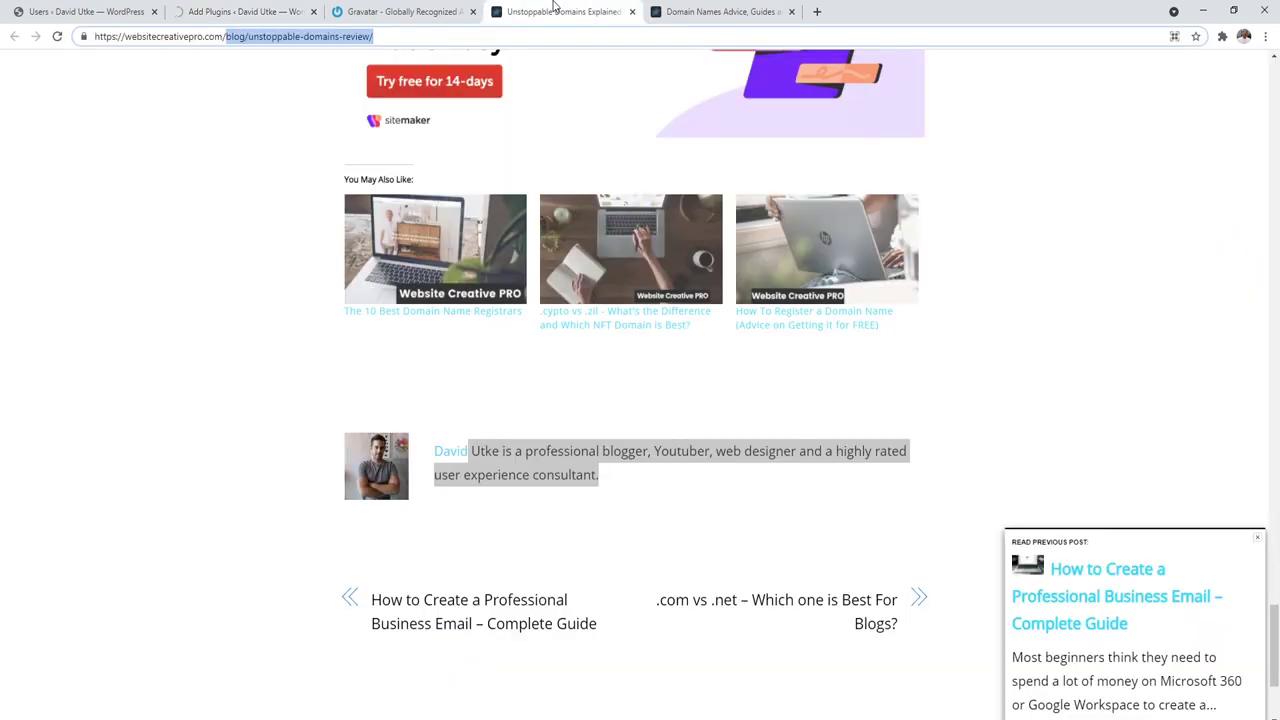
pyautogui.scroll(6, 1278, 332)
pyautogui.moveTo(1275, 495); pyautogui.dragTo(1277, 348)
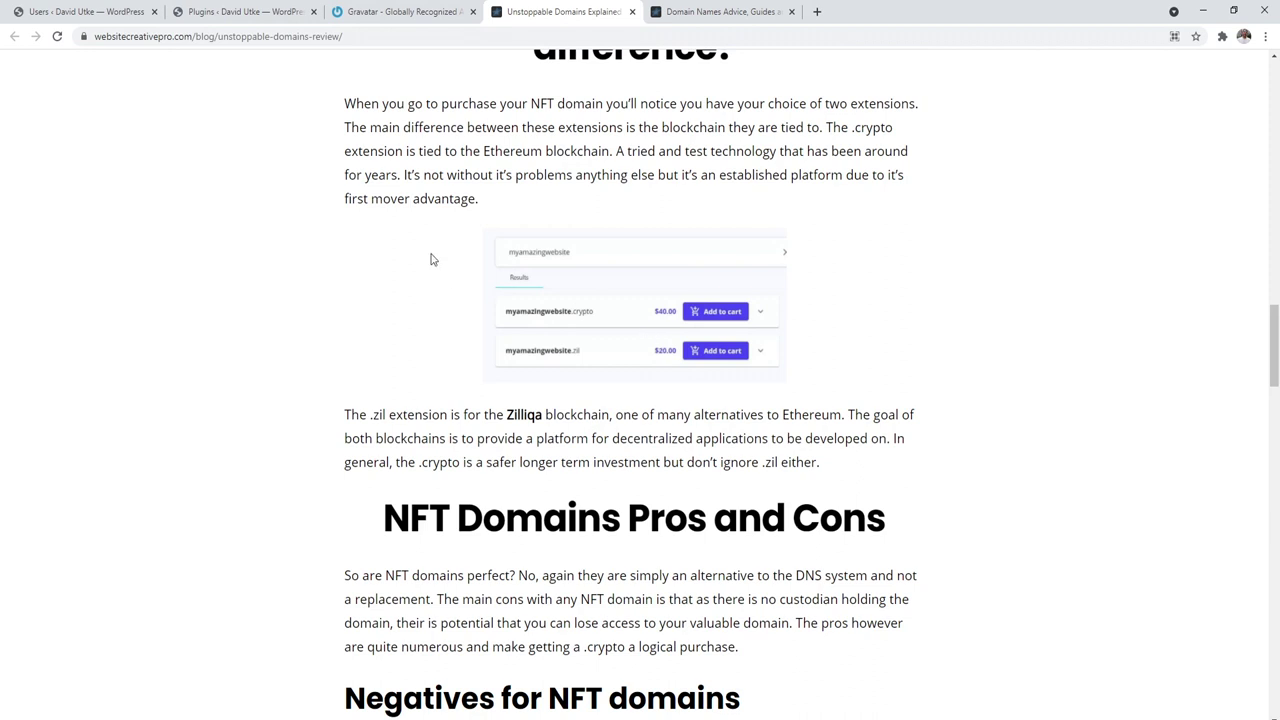
pyautogui.click(220, 11)
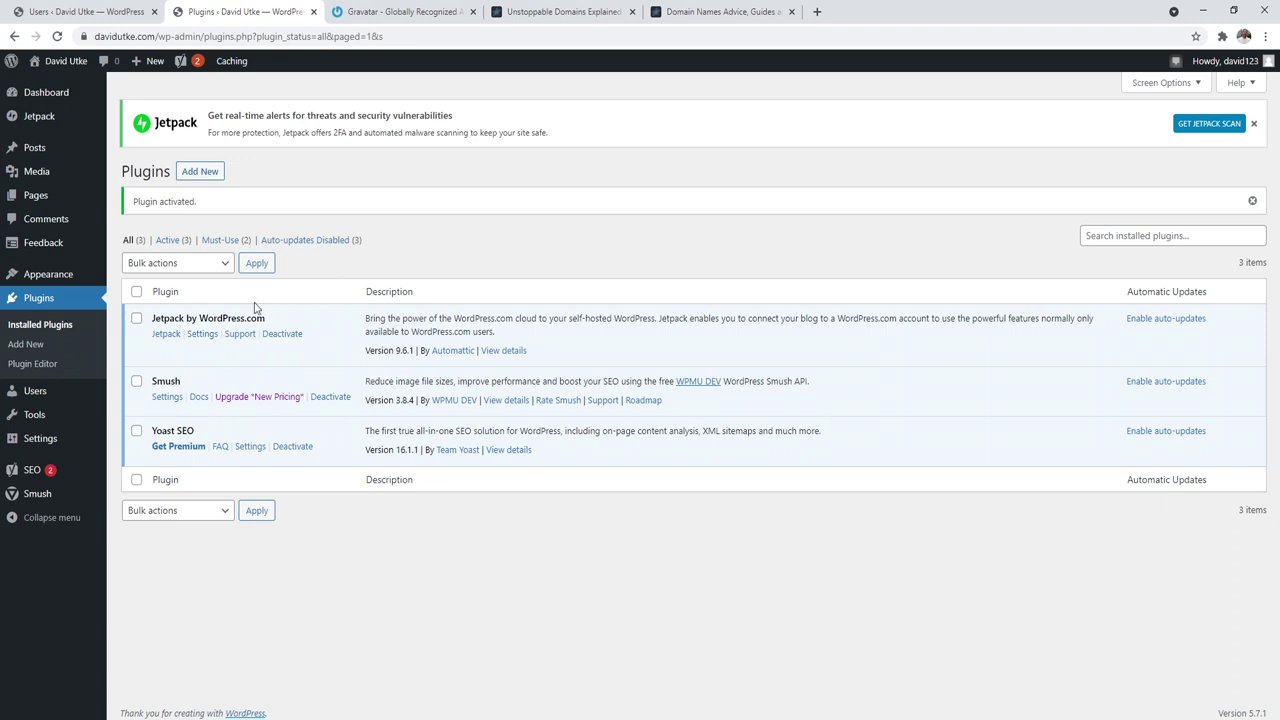
# Step: Open Jetpack Settings on the Traffic tab
pyautogui.click(50, 120)
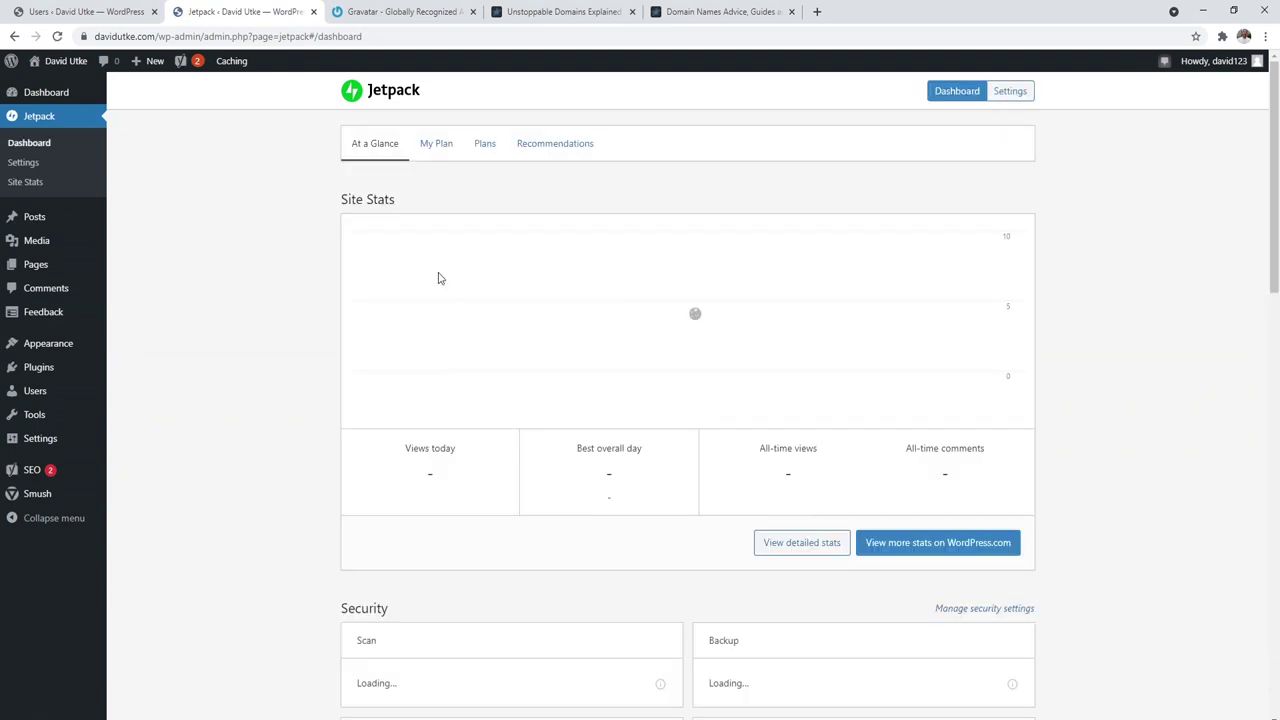
pyautogui.click(23, 163)
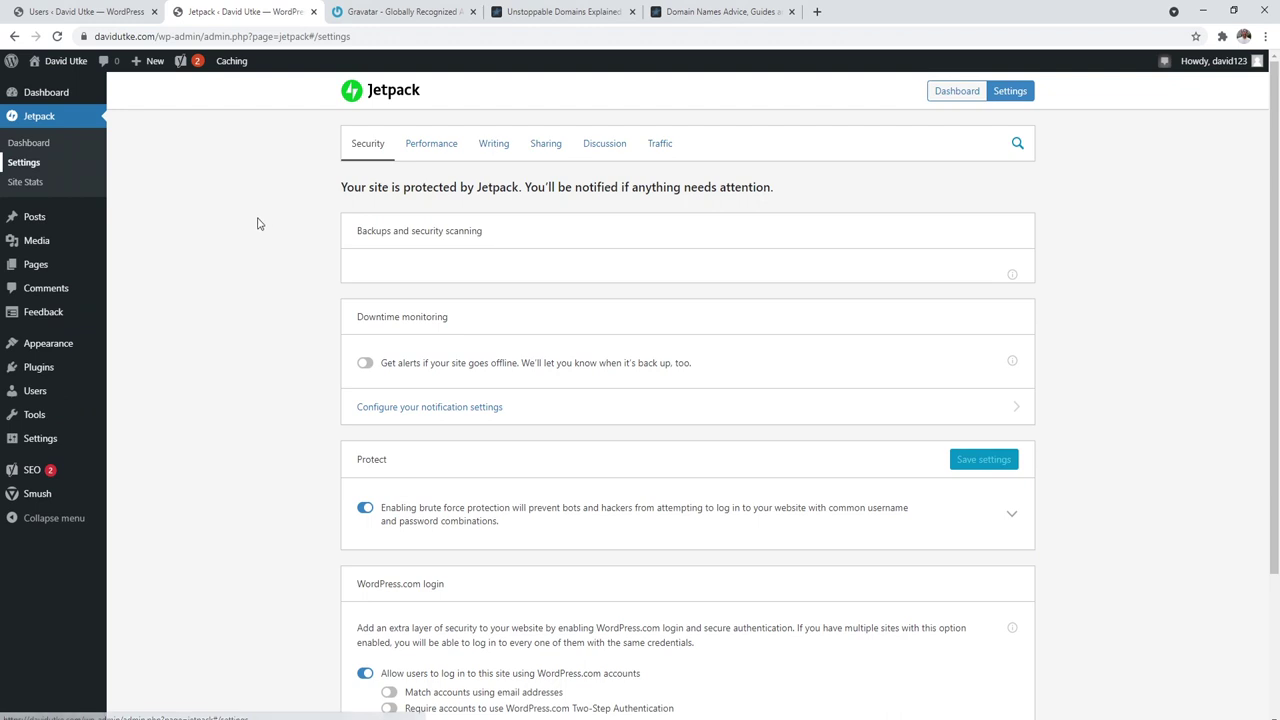
pyautogui.click(661, 146)
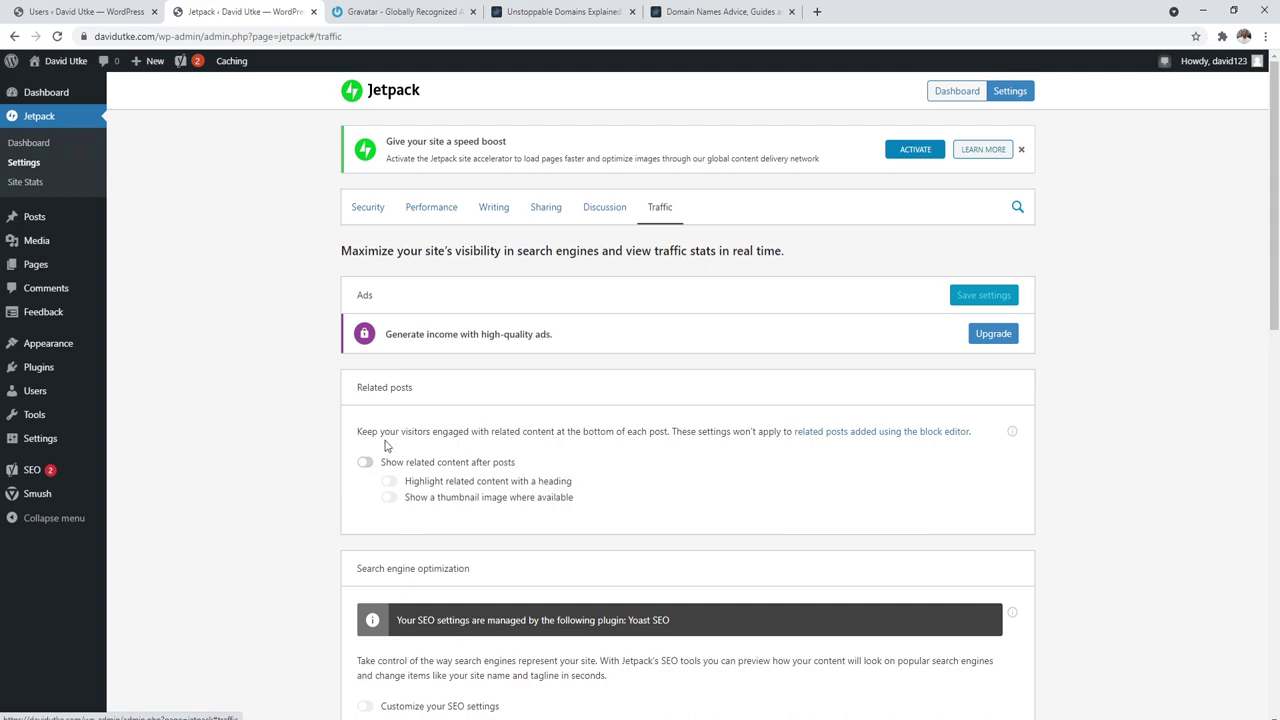
# Step: Check the Unstoppable Domains article, then return to review Jetpack's Traffic settings
pyautogui.click(560, 11)
pyautogui.moveTo(1277, 340); pyautogui.dragTo(1277, 626)
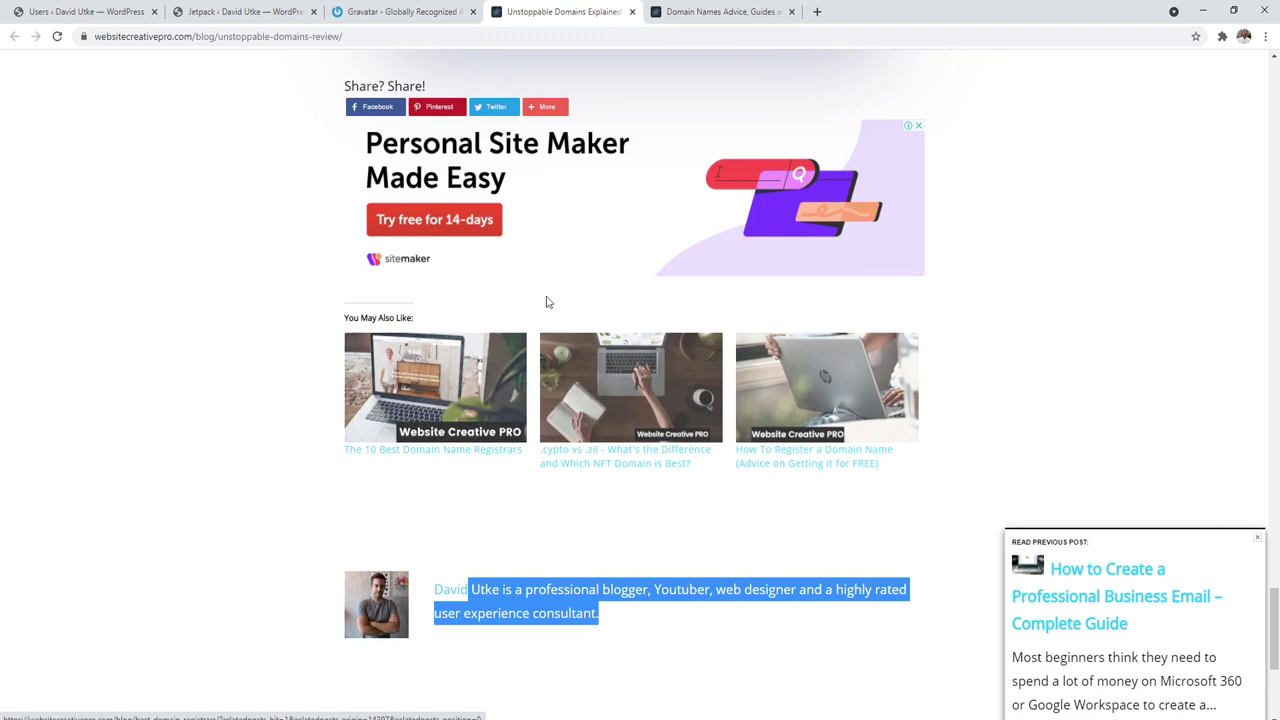
pyautogui.click(246, 11)
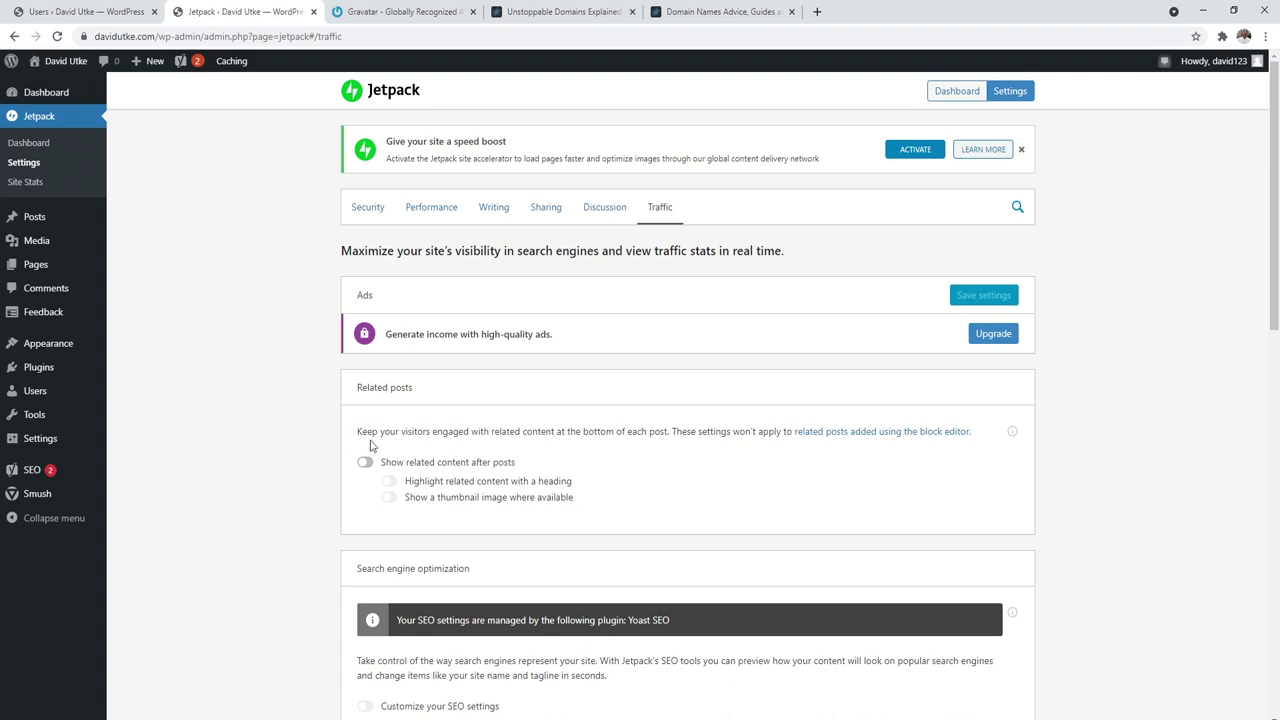
pyautogui.scroll(-1, 1276, 138)
pyautogui.scroll(1, 1276, 138)
# Step: Open Posts > Categories and view the reference site's Domain Names category page
pyautogui.click(62, 222)
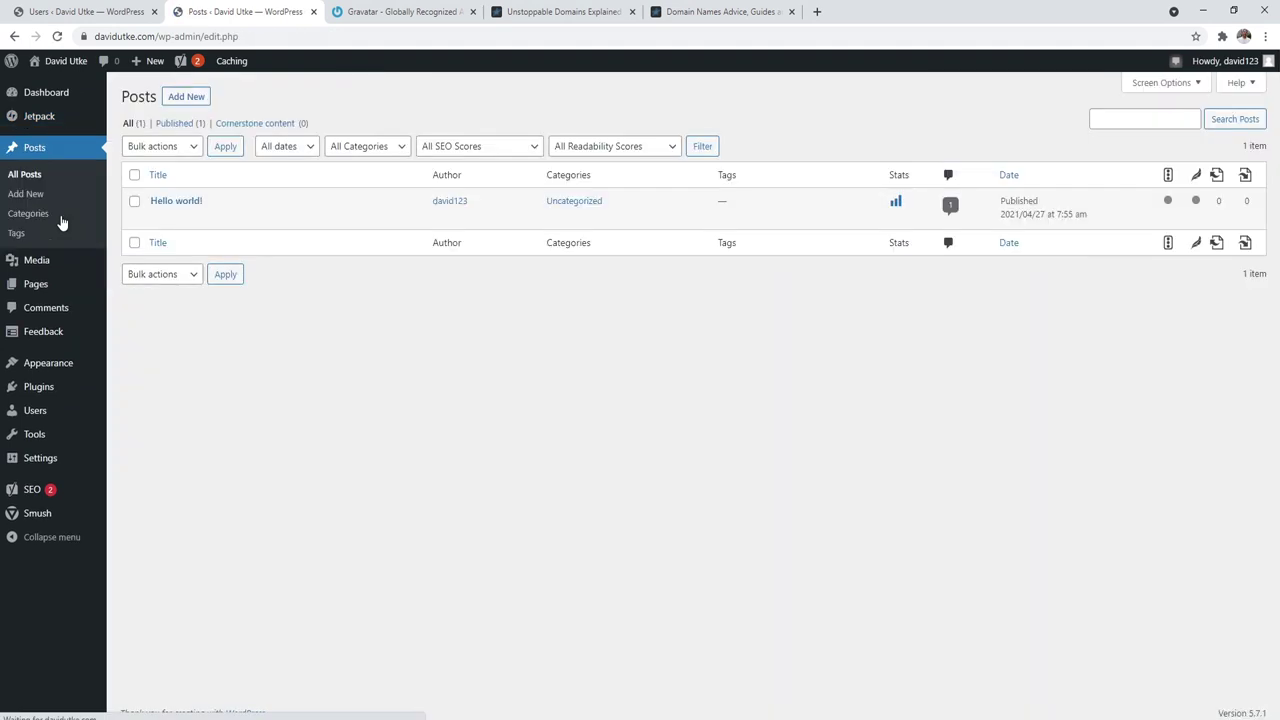
pyautogui.click(28, 215)
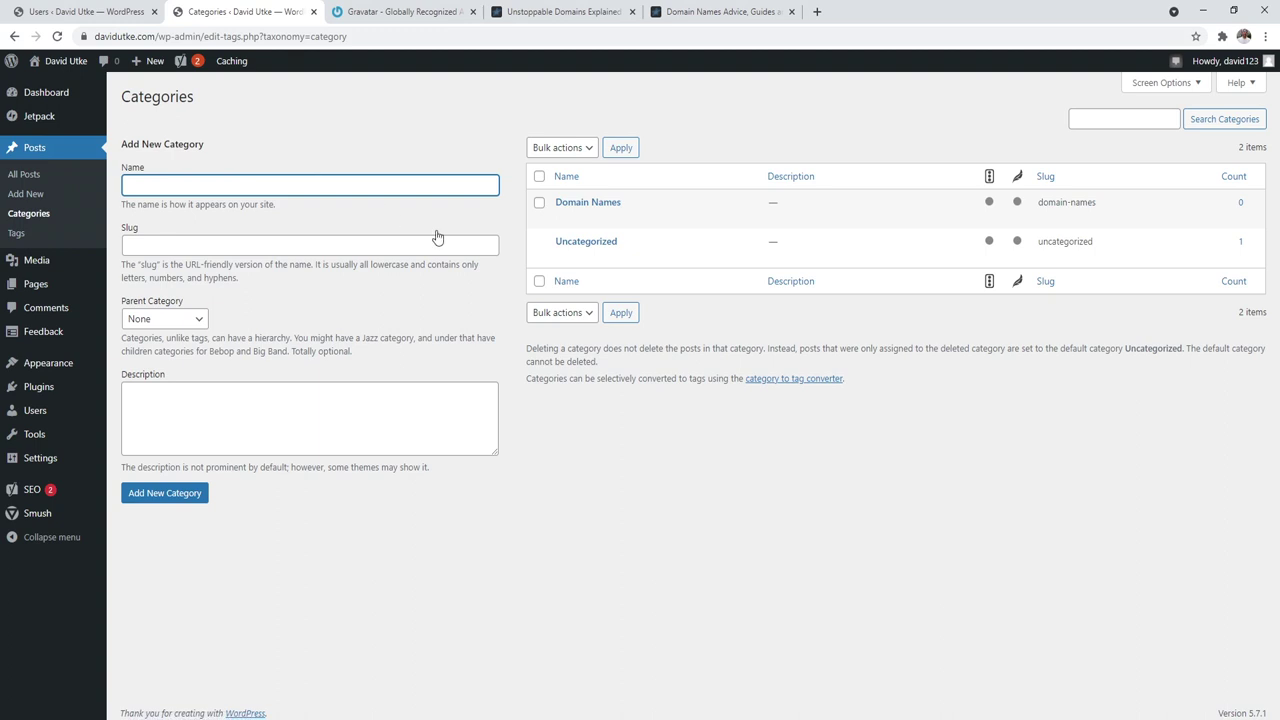
pyautogui.hotkey('ctrl', '4')
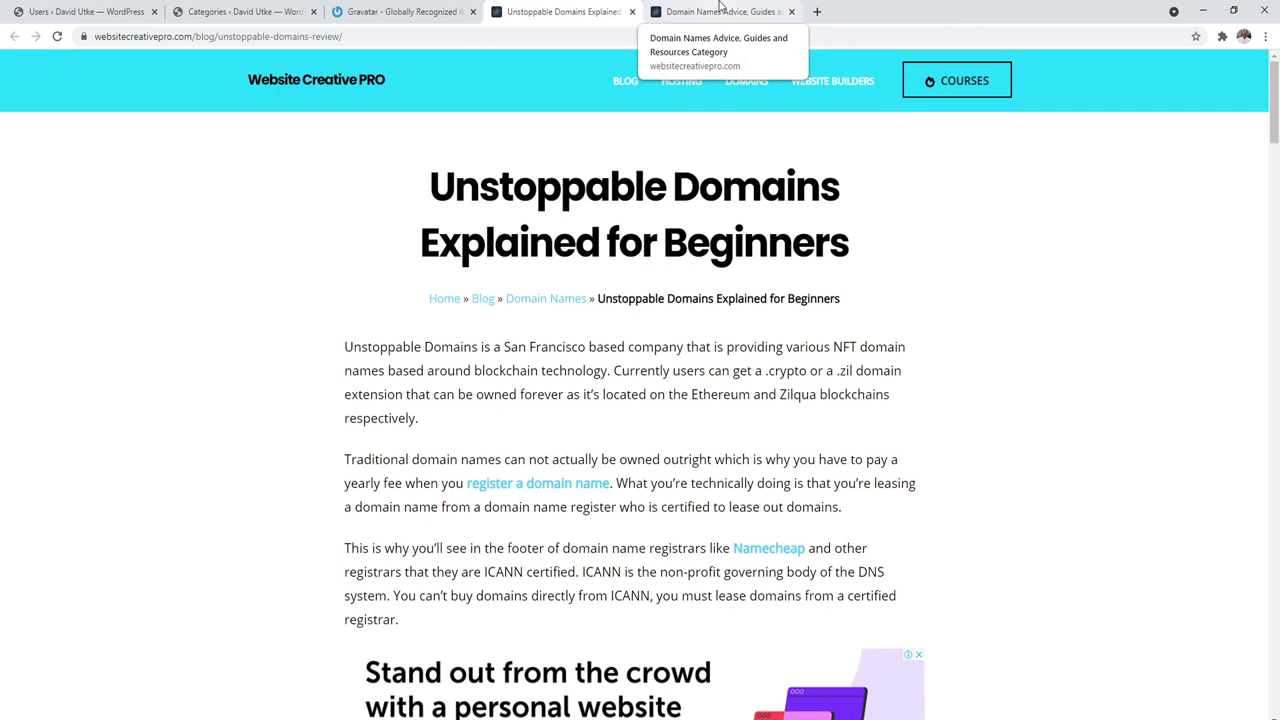
pyautogui.click(719, 5)
pyautogui.click(375, 209)
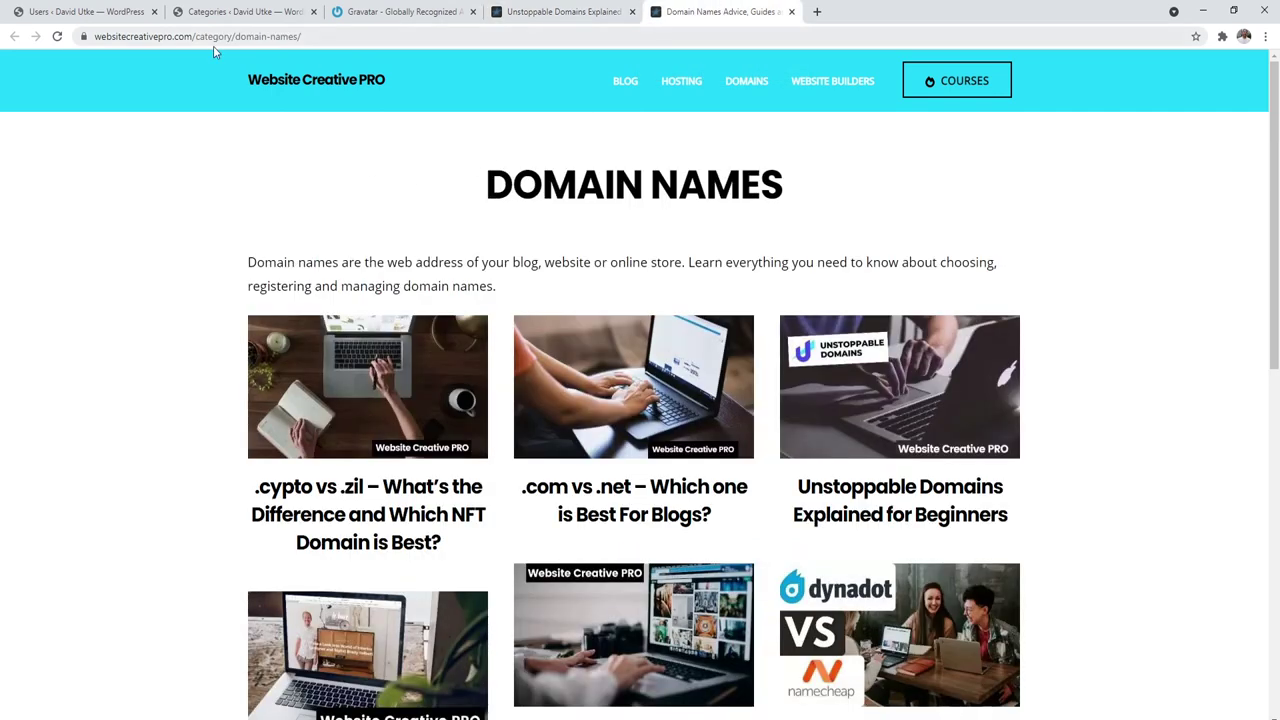
pyautogui.click(206, 8)
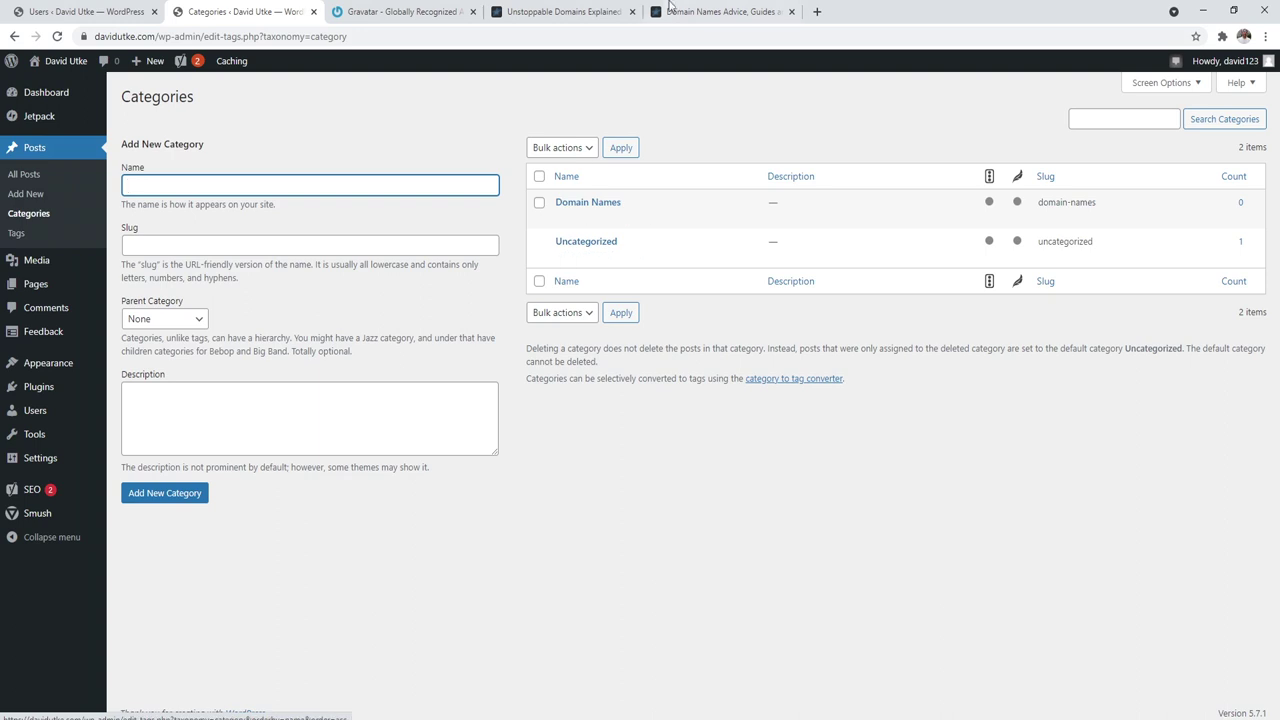
# Step: Compare the article heading and Domain Names intro paragraph against the WordPress Categories page
pyautogui.click(566, 12)
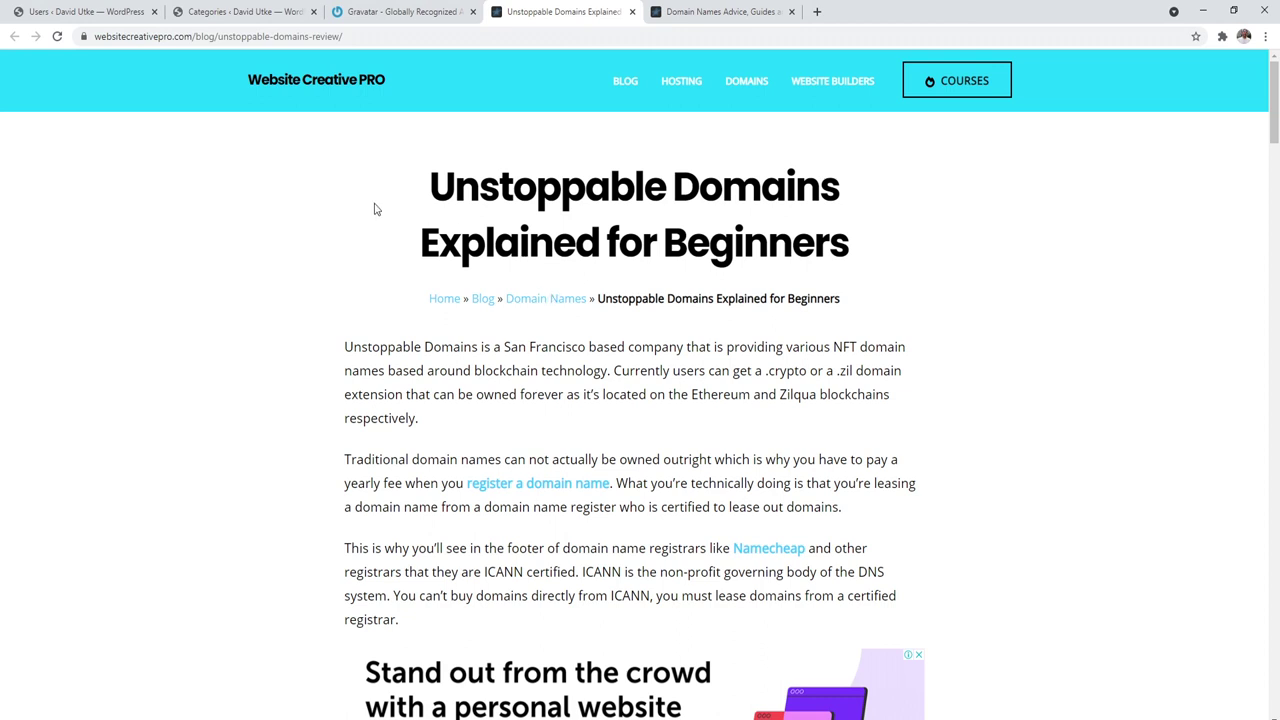
pyautogui.click(262, 10)
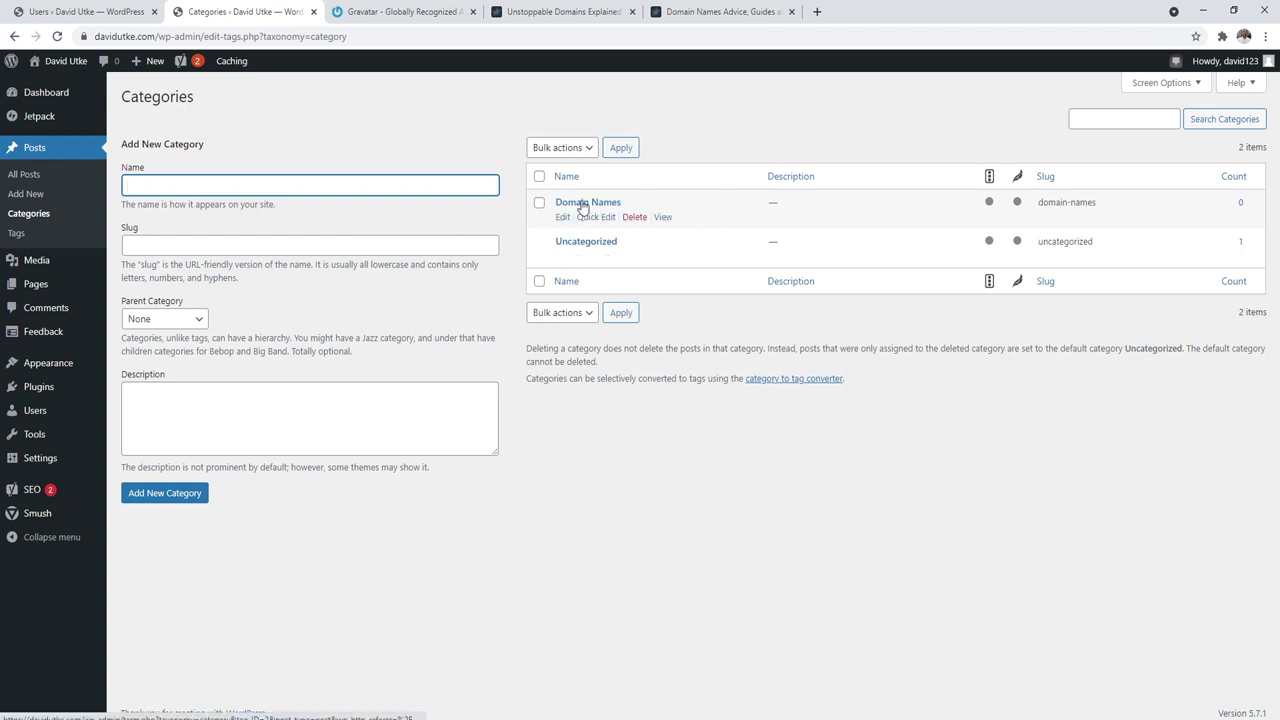
pyautogui.hotkey('ctrl', '4')
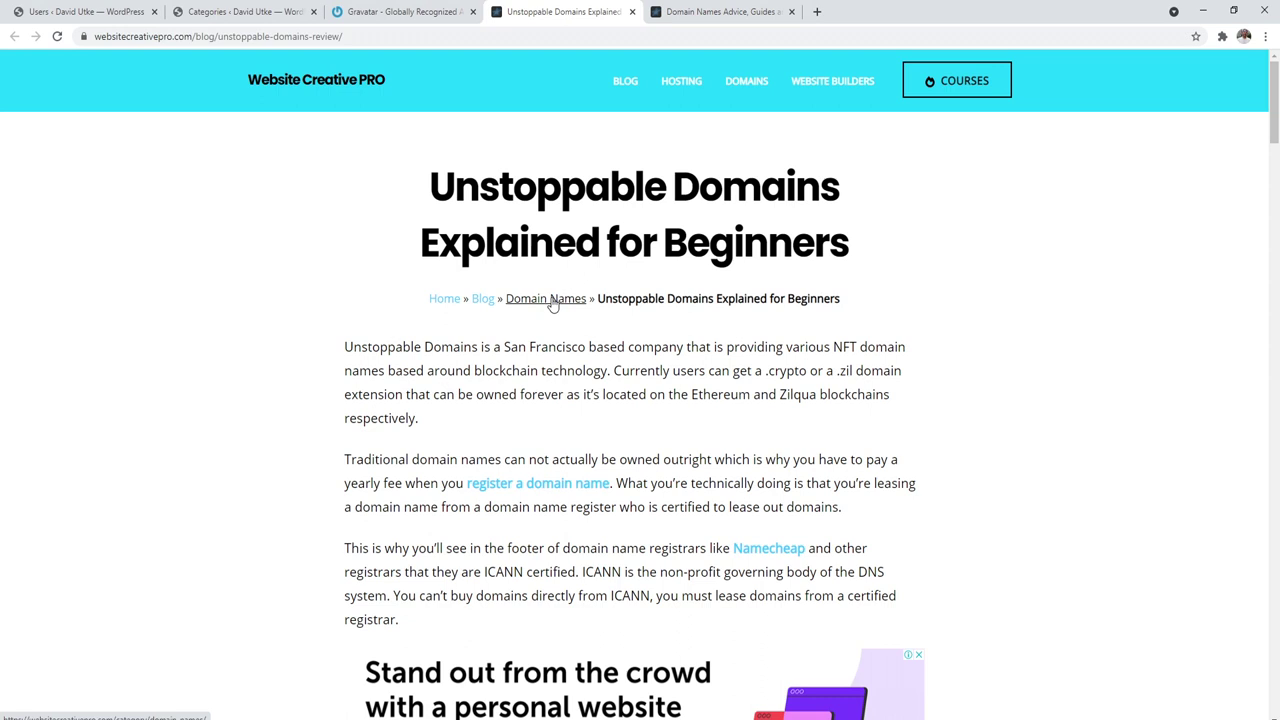
pyautogui.click(253, 12)
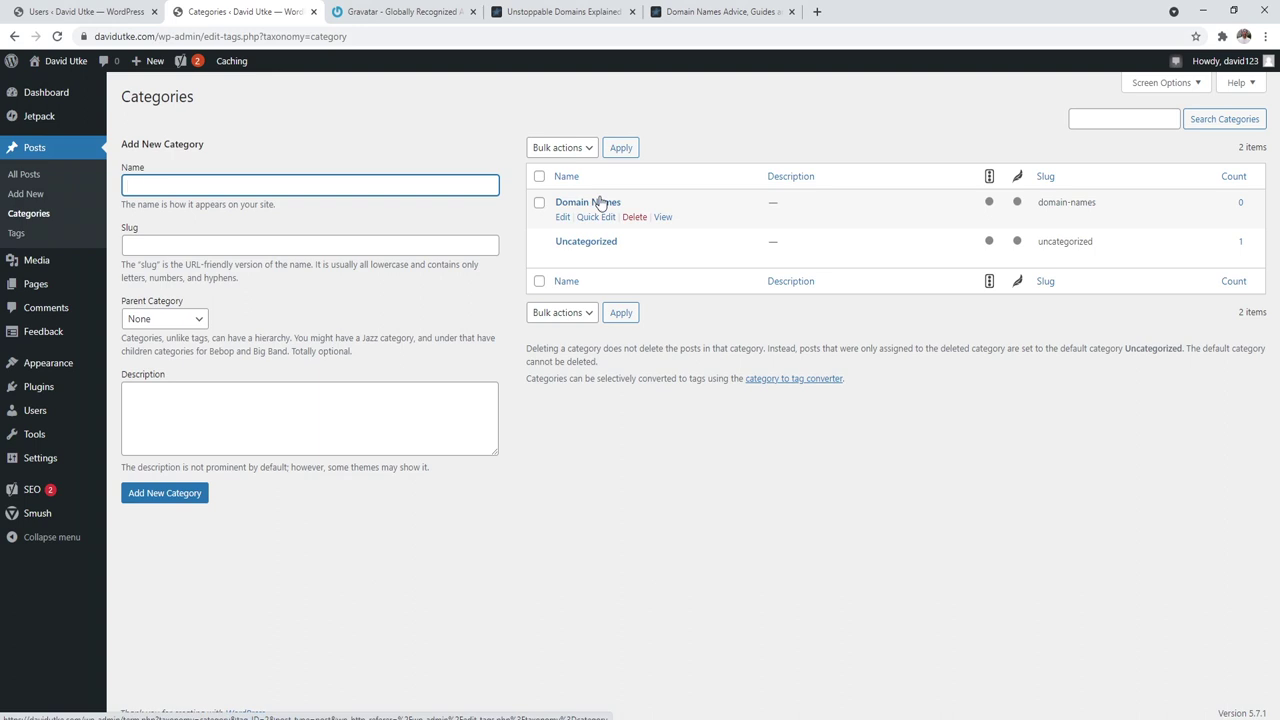
pyautogui.click(566, 12)
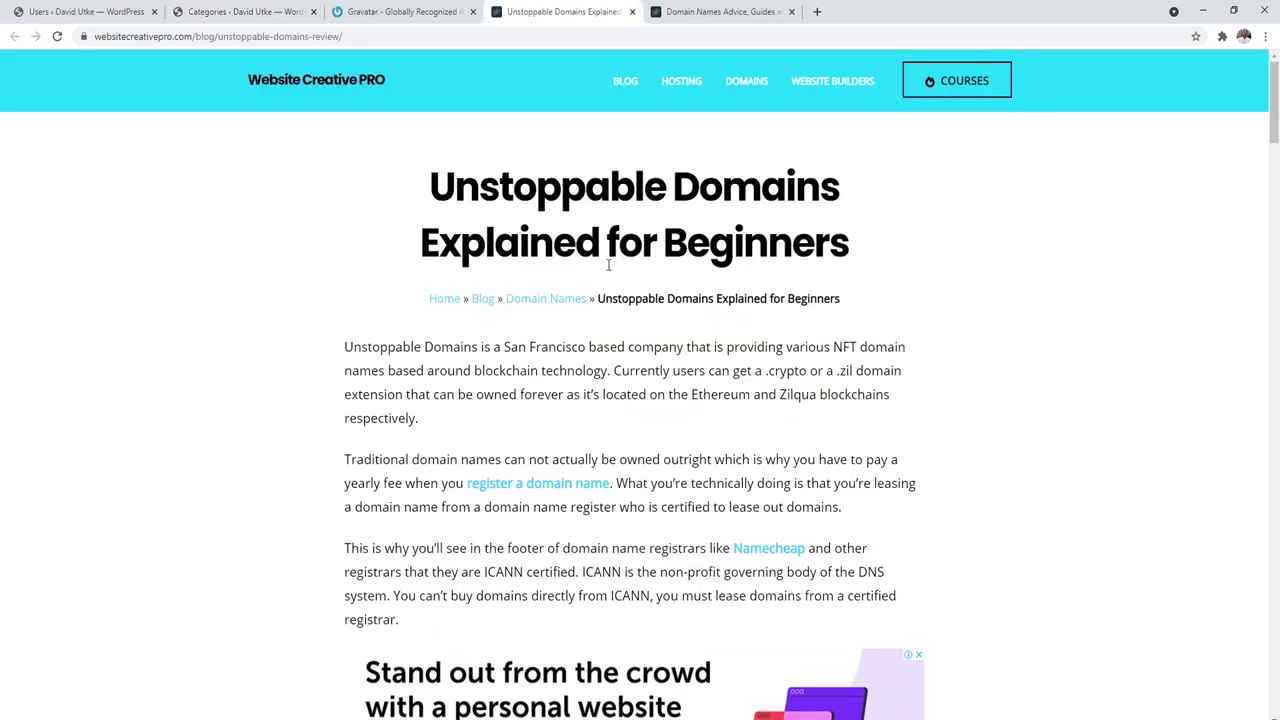
pyautogui.moveTo(429, 185); pyautogui.dragTo(684, 245)
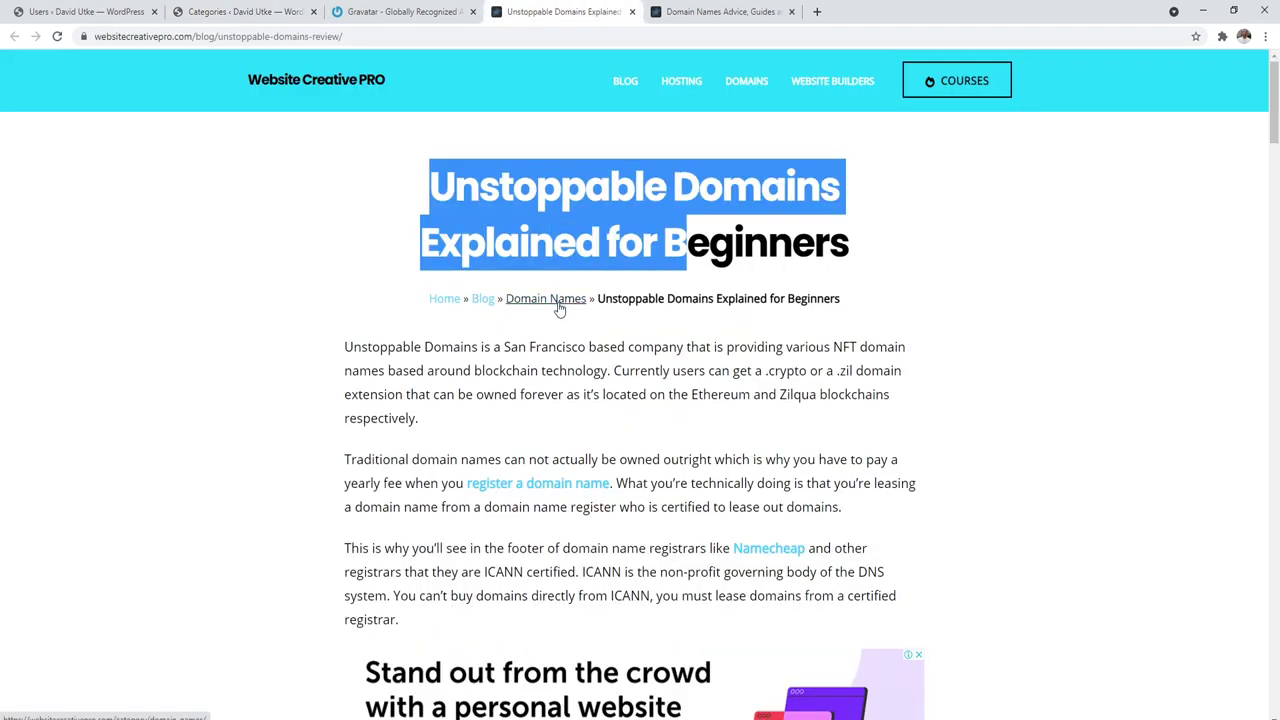
pyautogui.click(715, 12)
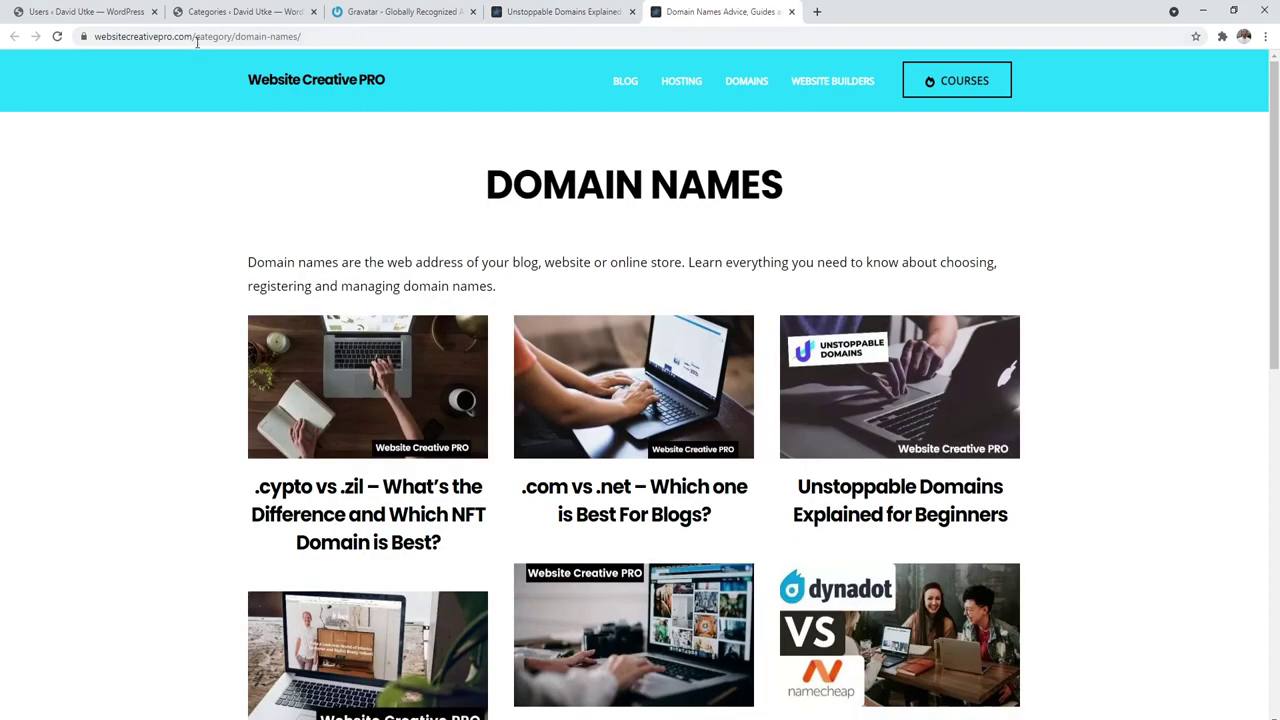
pyautogui.scroll(-1, 420, 357)
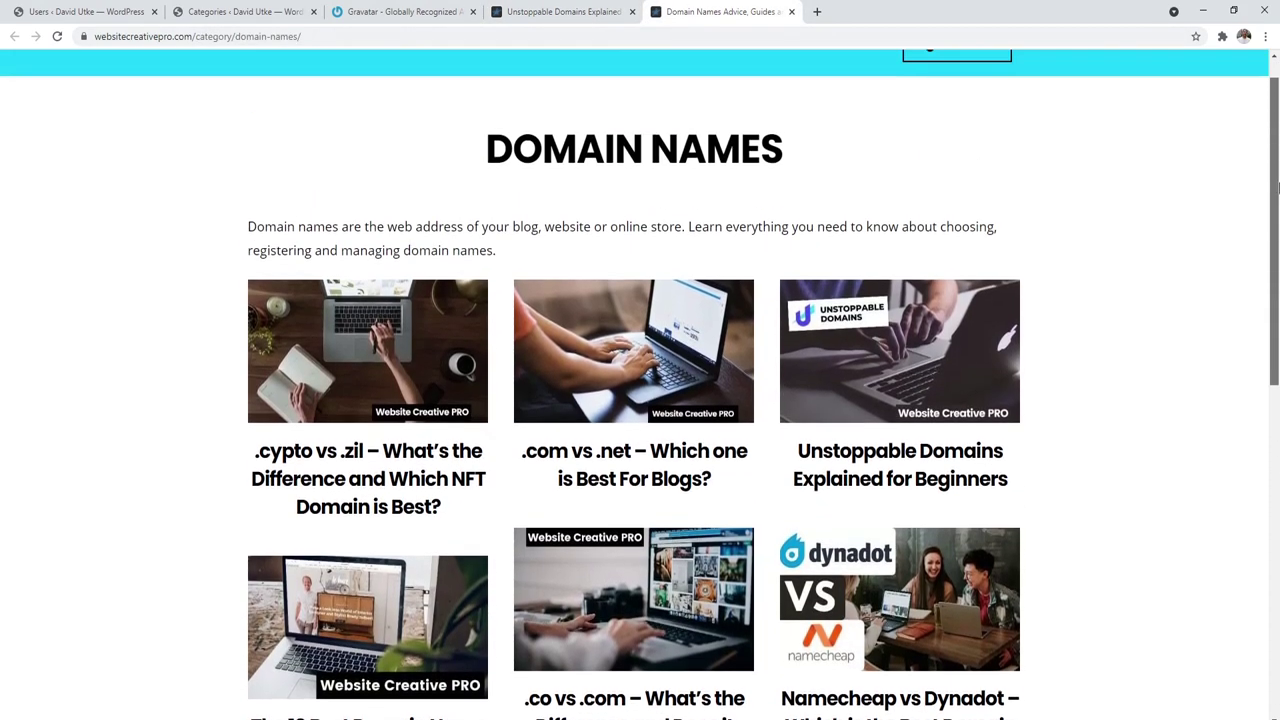
pyautogui.scroll(1, 390, 420)
pyautogui.moveTo(248, 262); pyautogui.dragTo(508, 288)
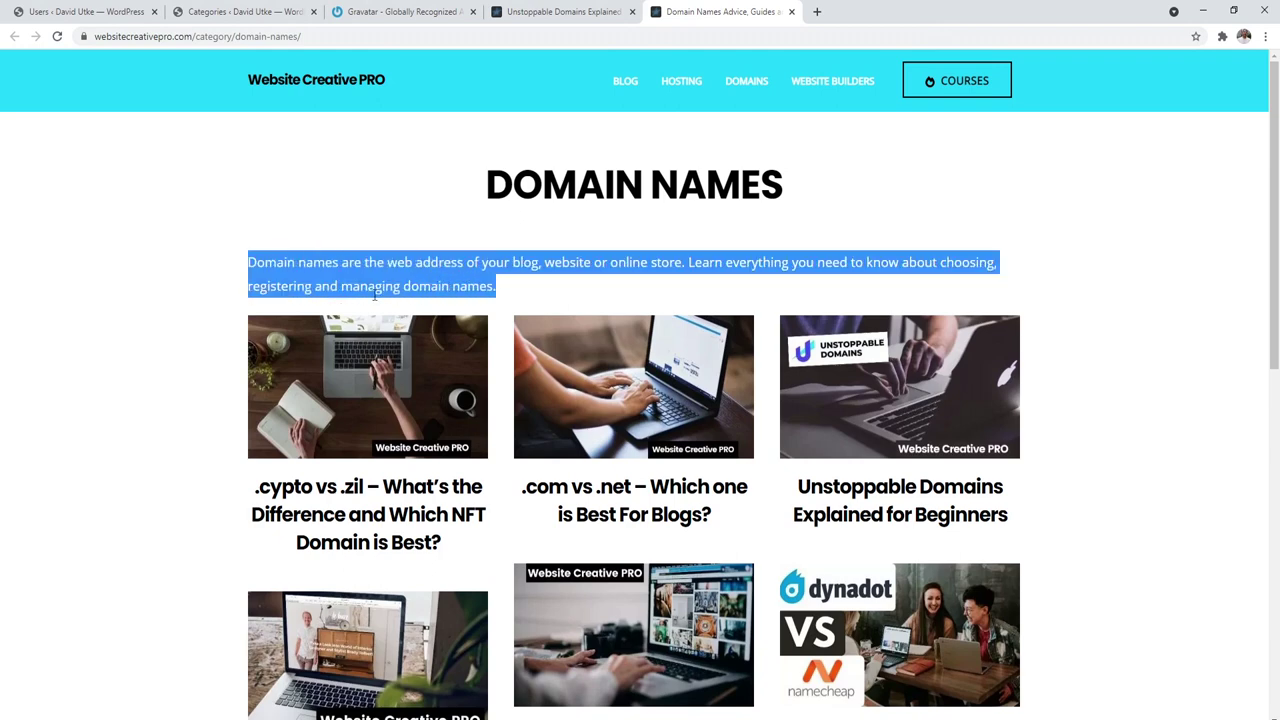
pyautogui.click(250, 8)
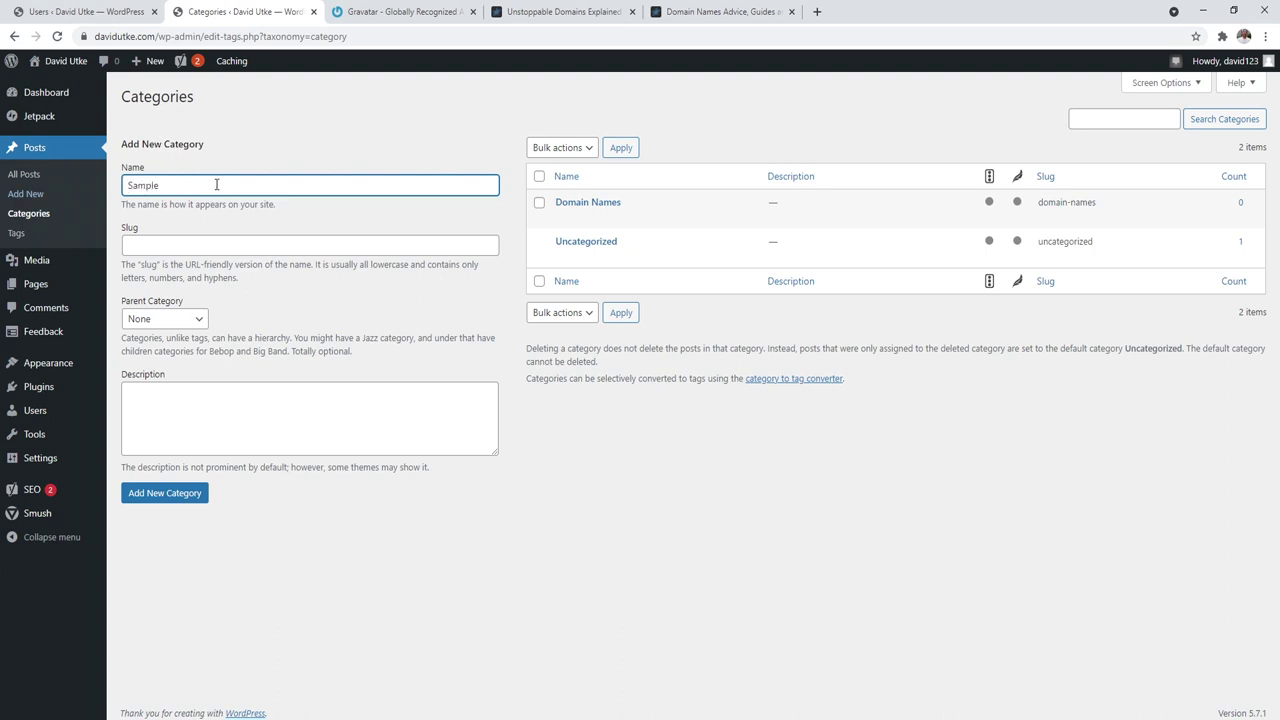
pyautogui.click(180, 495)
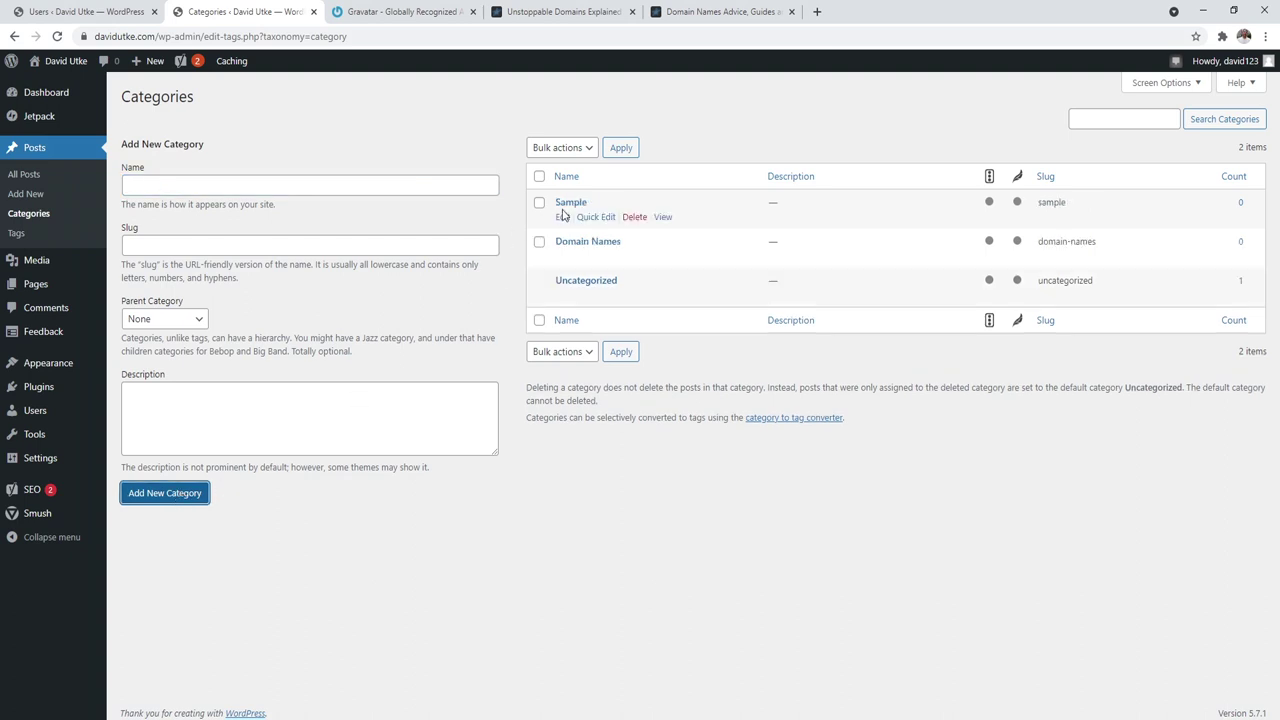
pyautogui.click(568, 204)
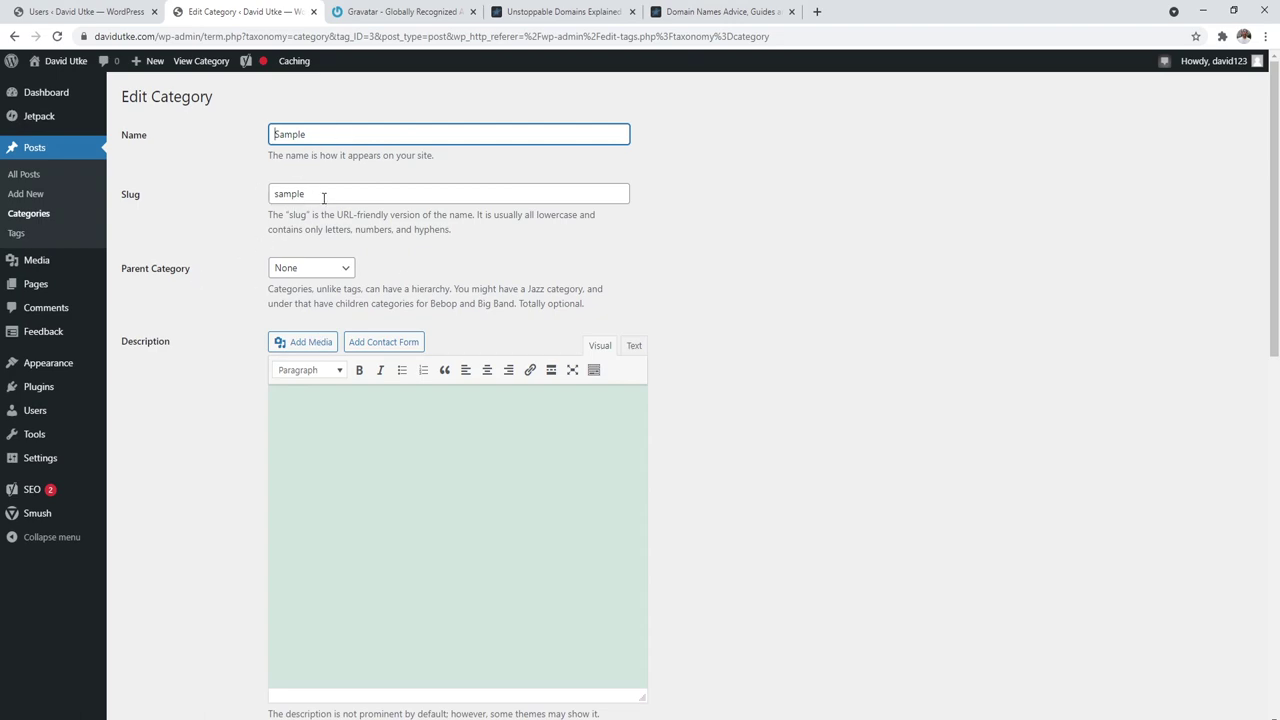
pyautogui.click(566, 11)
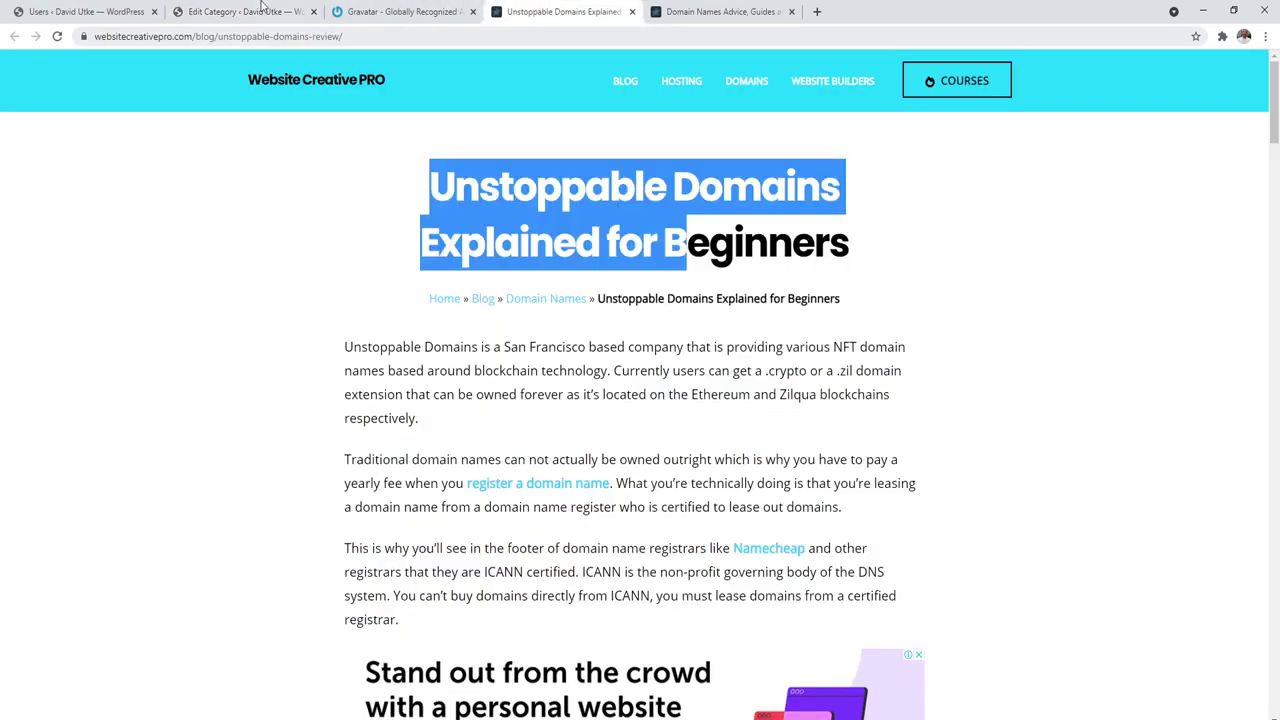
pyautogui.click(273, 11)
pyautogui.scroll(-1, 421, 357)
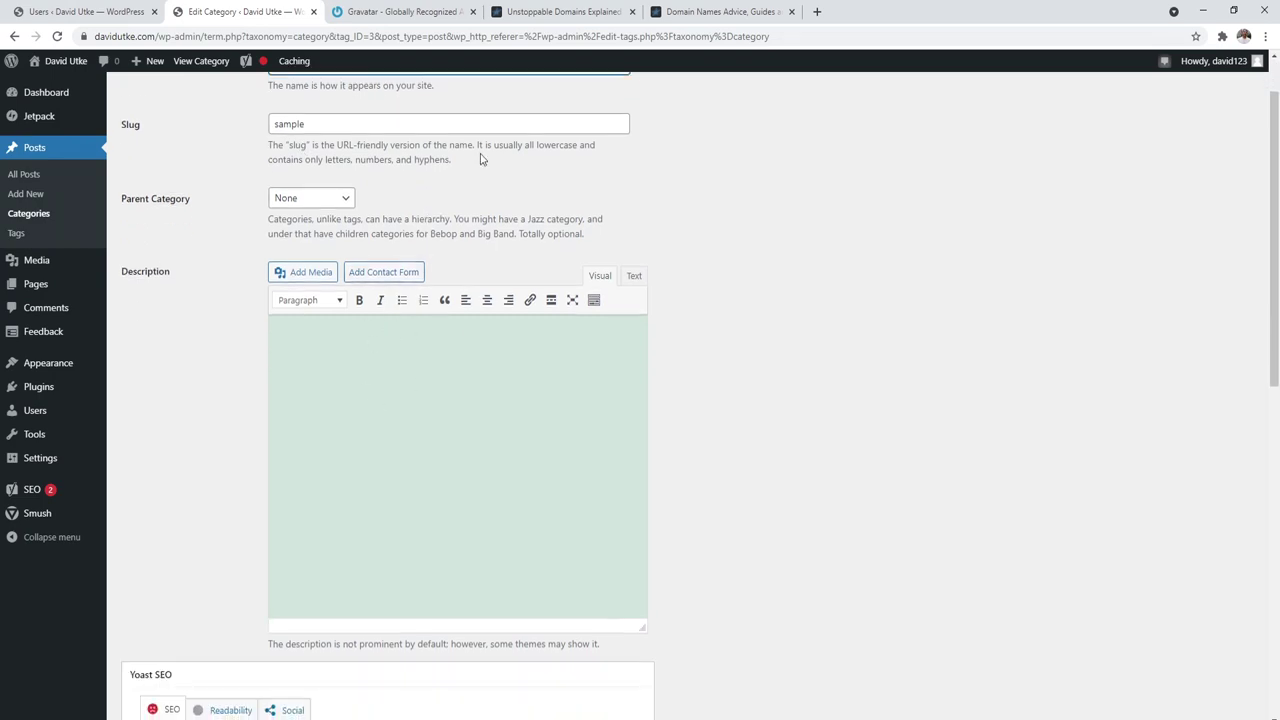
pyautogui.click(718, 11)
pyautogui.click(462, 280)
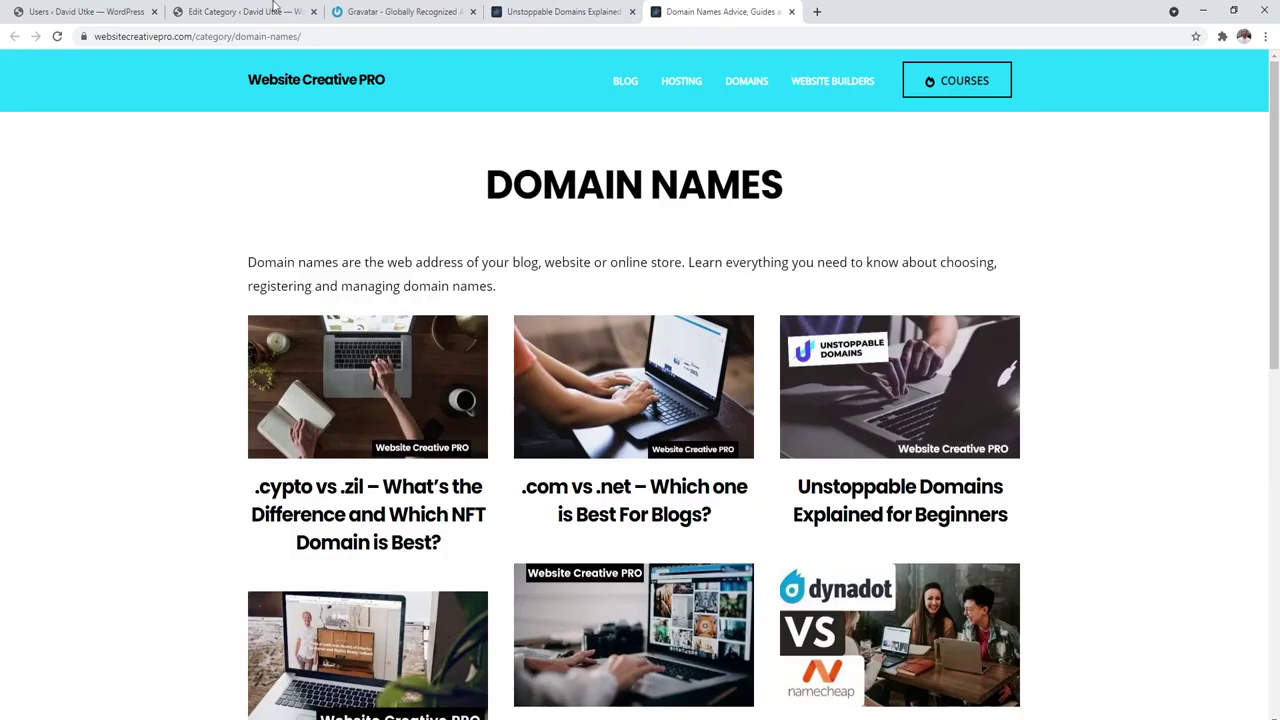
pyautogui.click(268, 11)
pyautogui.scroll(-4, 463, 317)
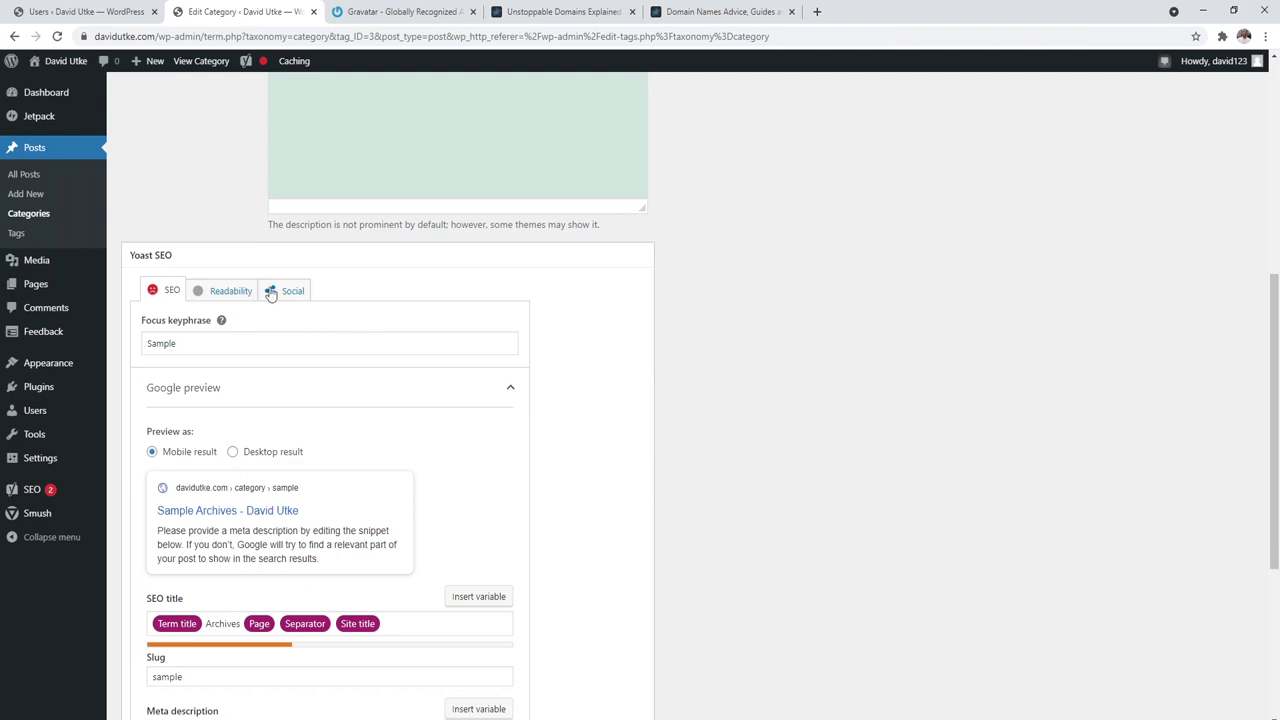
pyautogui.scroll(-3, 245, 332)
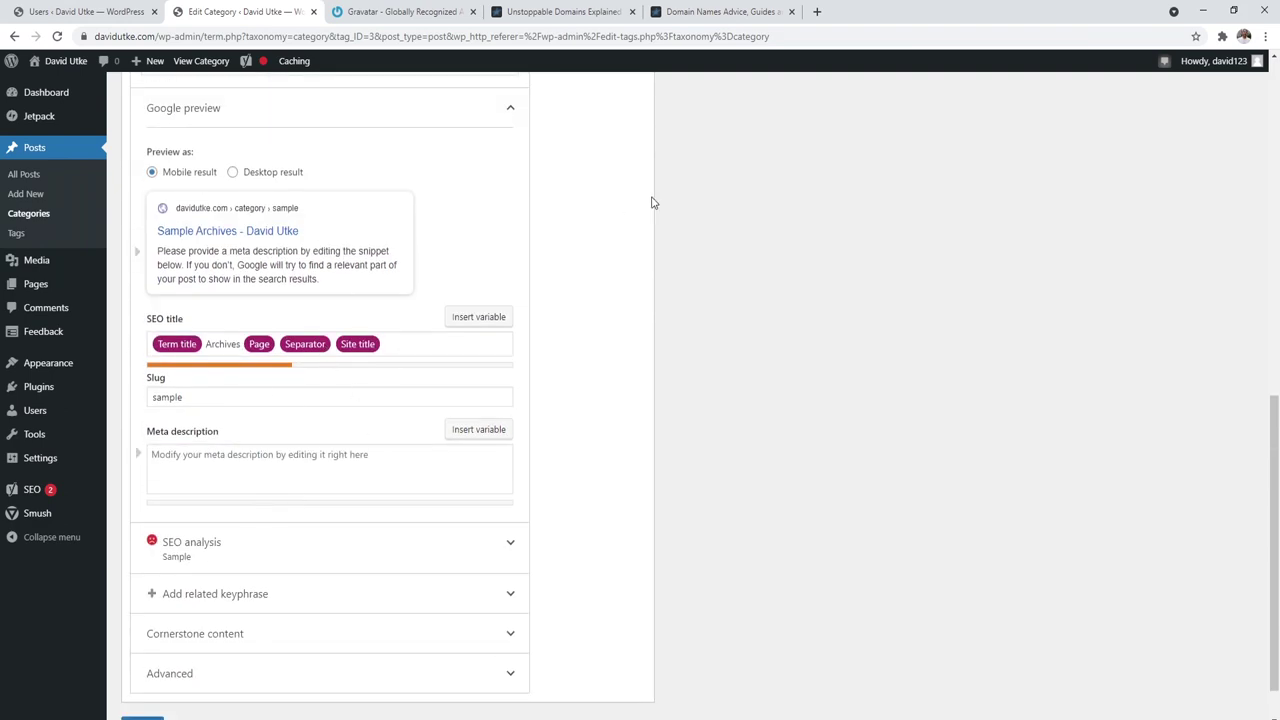
pyautogui.click(718, 11)
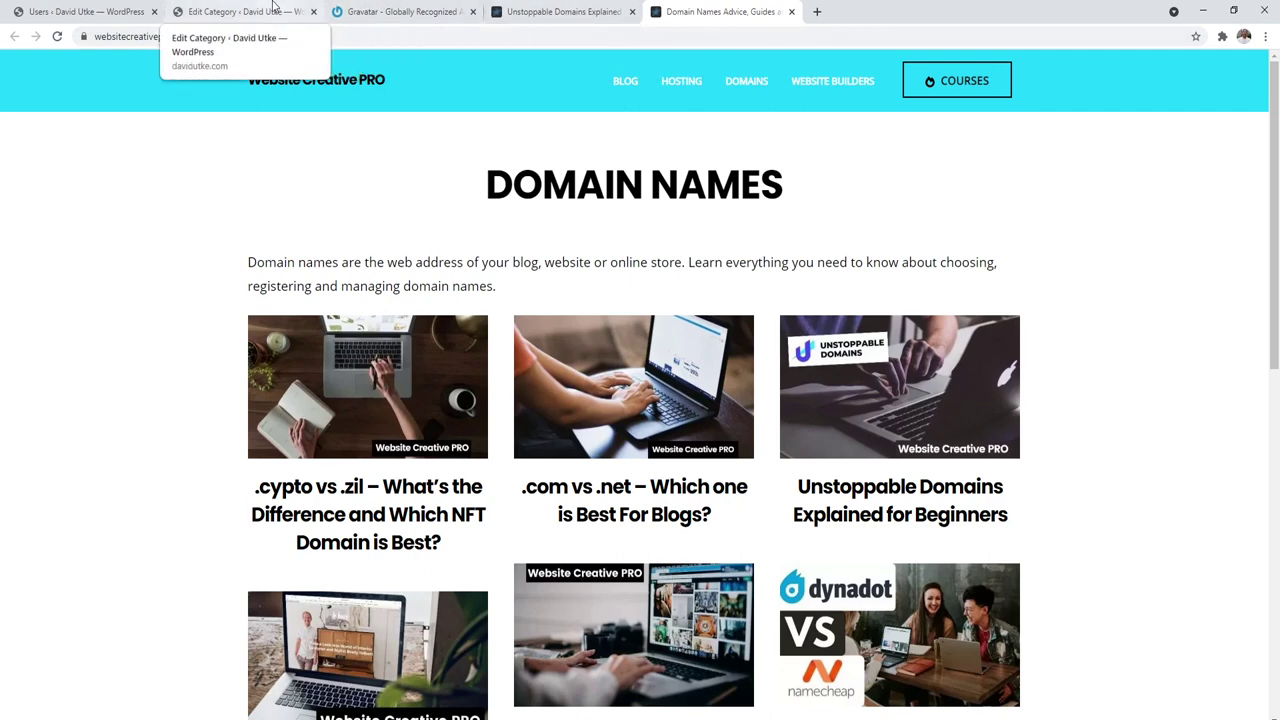
pyautogui.click(235, 11)
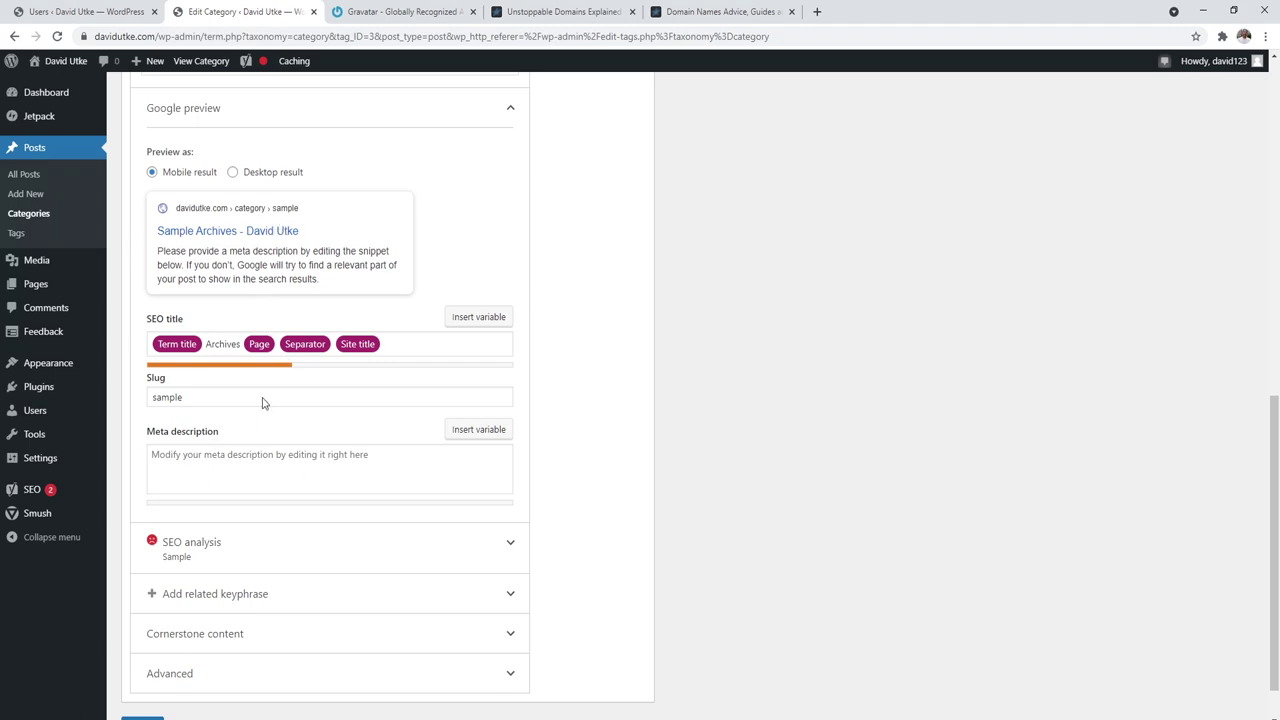
# Step: Google 'website creative pro' in a new tab, select the top result's description, then edit the meta description
pyautogui.click(817, 11)
pyautogui.write('websi')
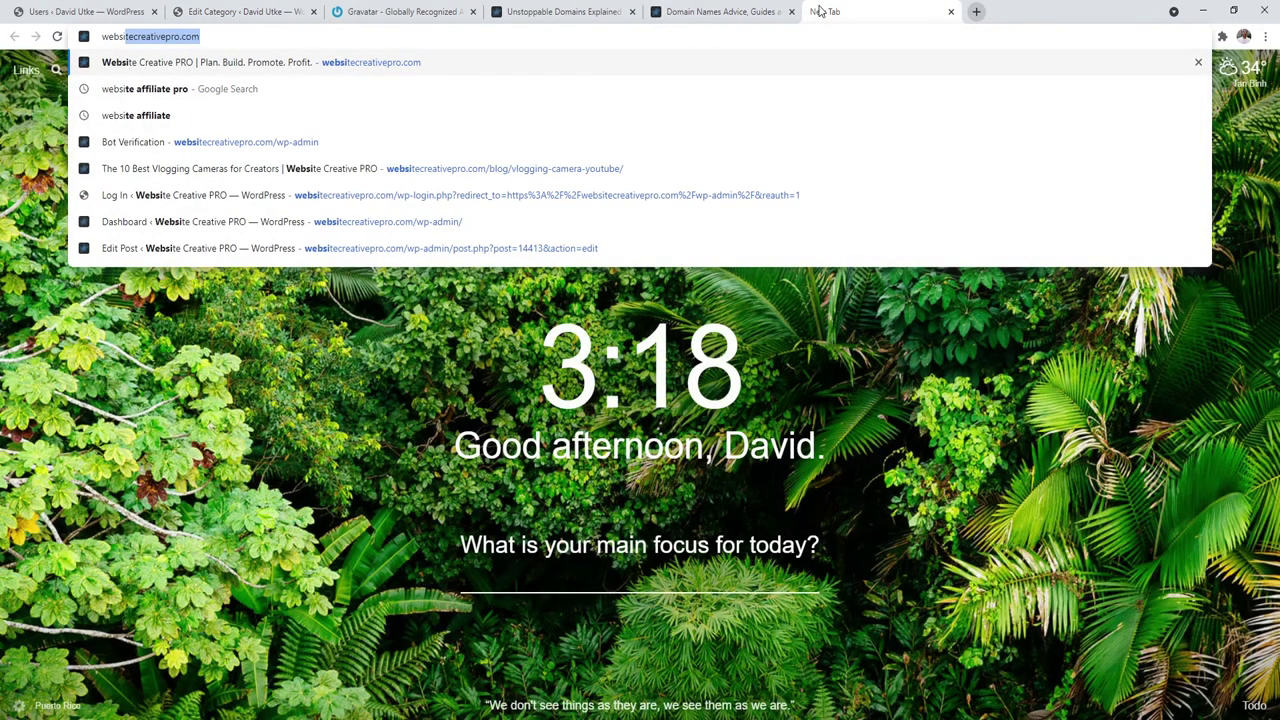
pyautogui.write('te creative pro')
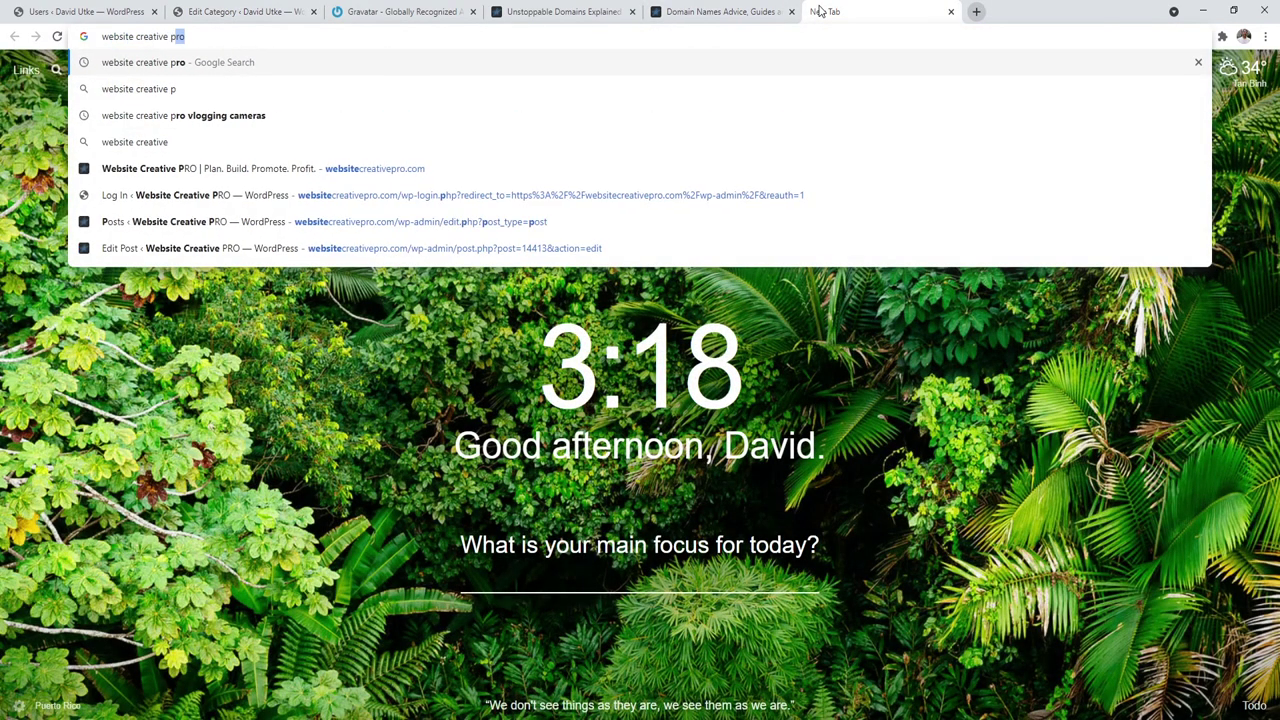
pyautogui.press('Return')
pyautogui.moveTo(341, 238); pyautogui.dragTo(120, 222)
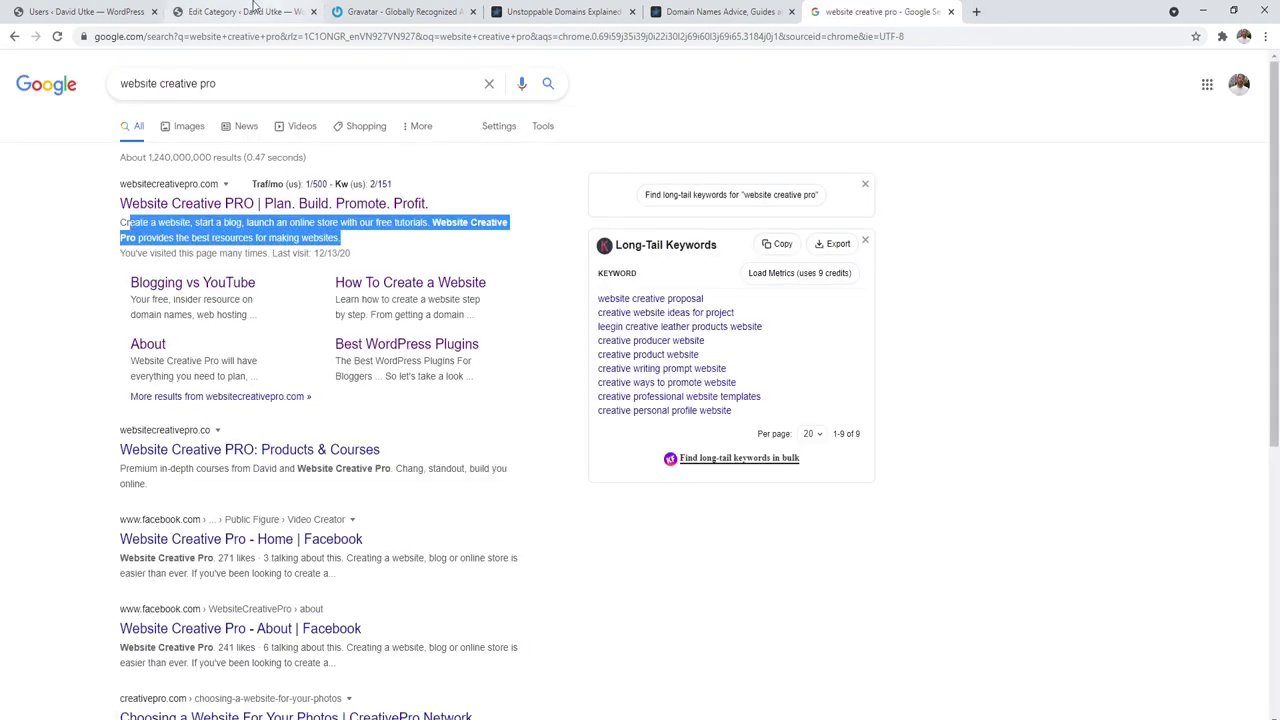
pyautogui.click(237, 11)
pyautogui.click(217, 474)
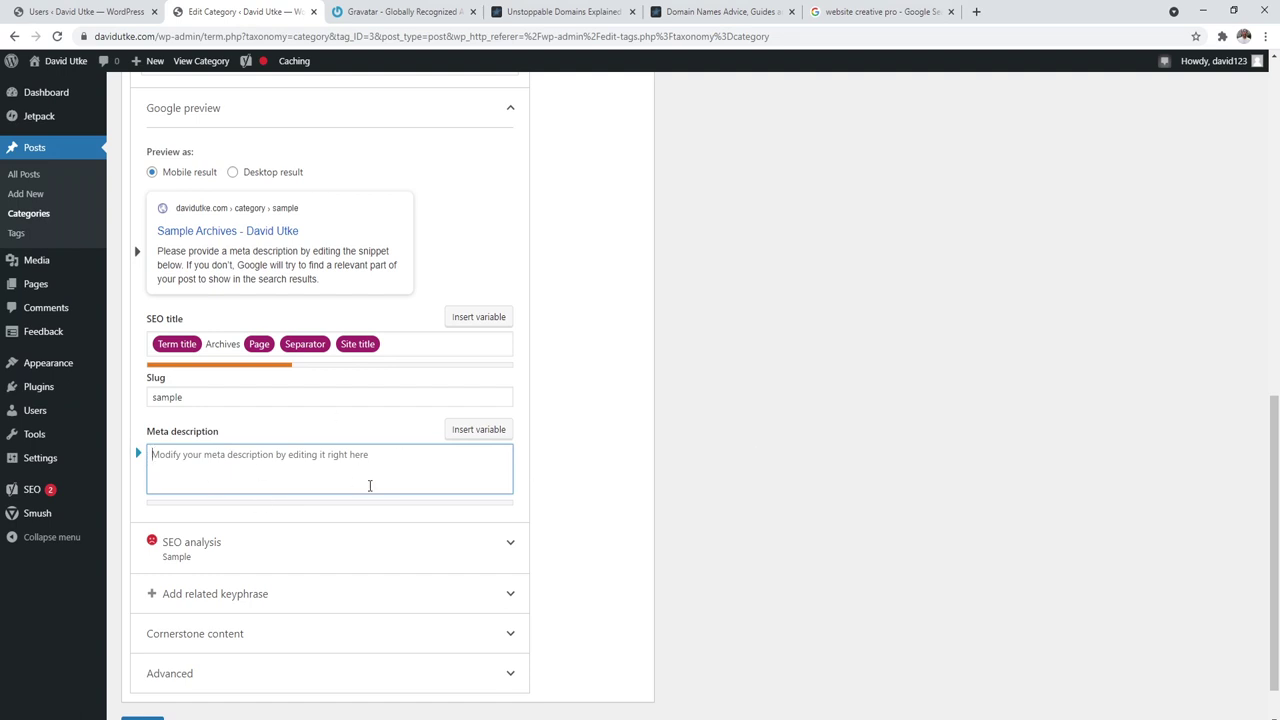
# Step: Open the public site's front page in a new tab from the admin bar site name
pyautogui.moveTo(1275, 492); pyautogui.dragTo(1275, 176)
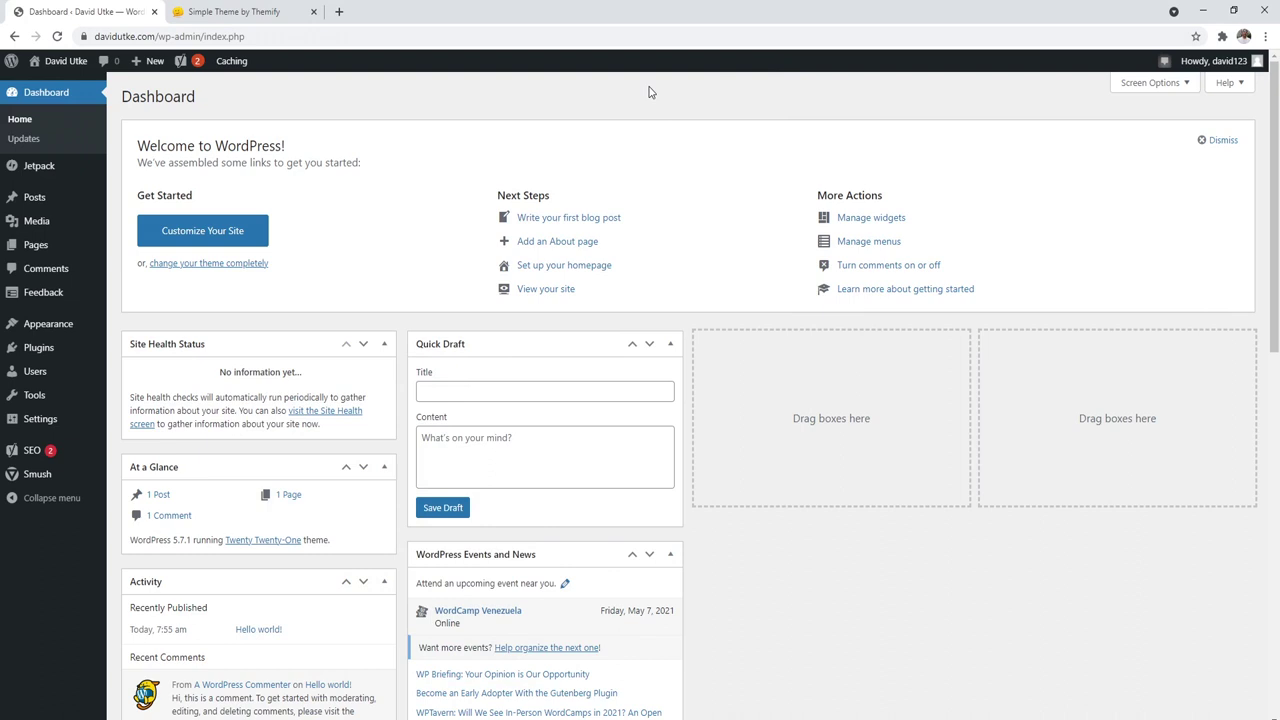
pyautogui.rightClick(55, 58)
pyautogui.click(85, 67)
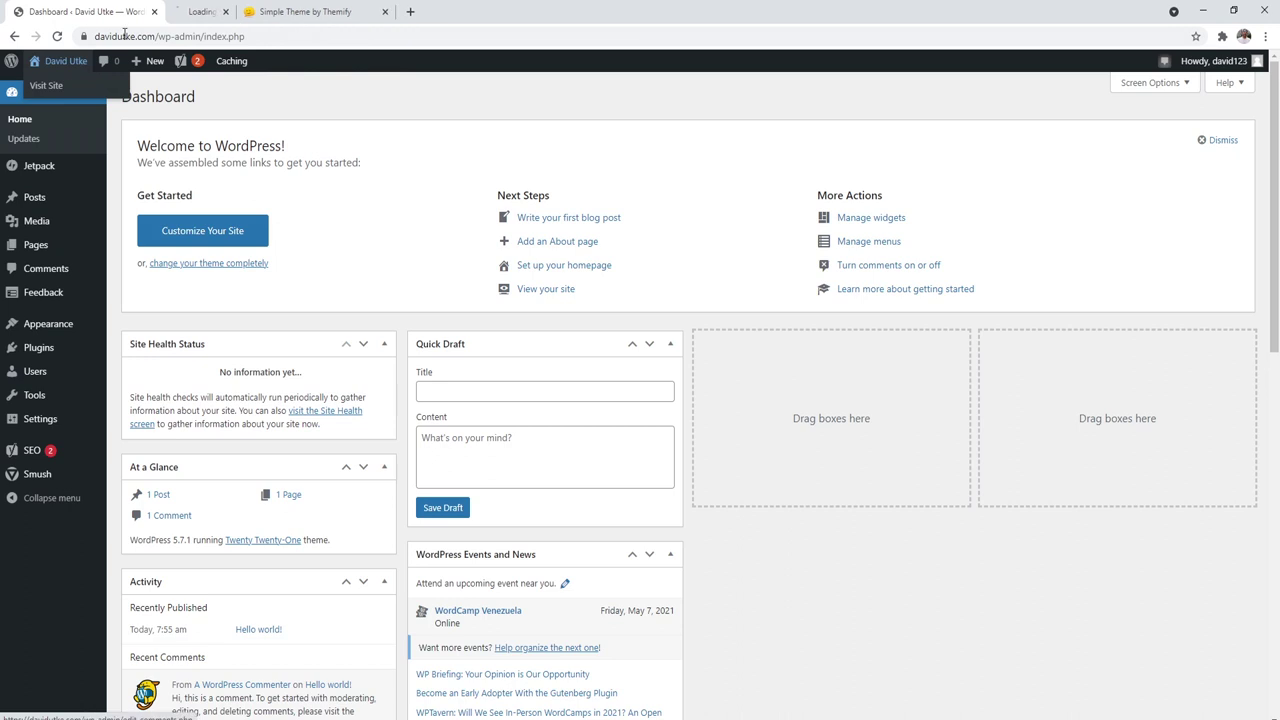
pyautogui.click(201, 10)
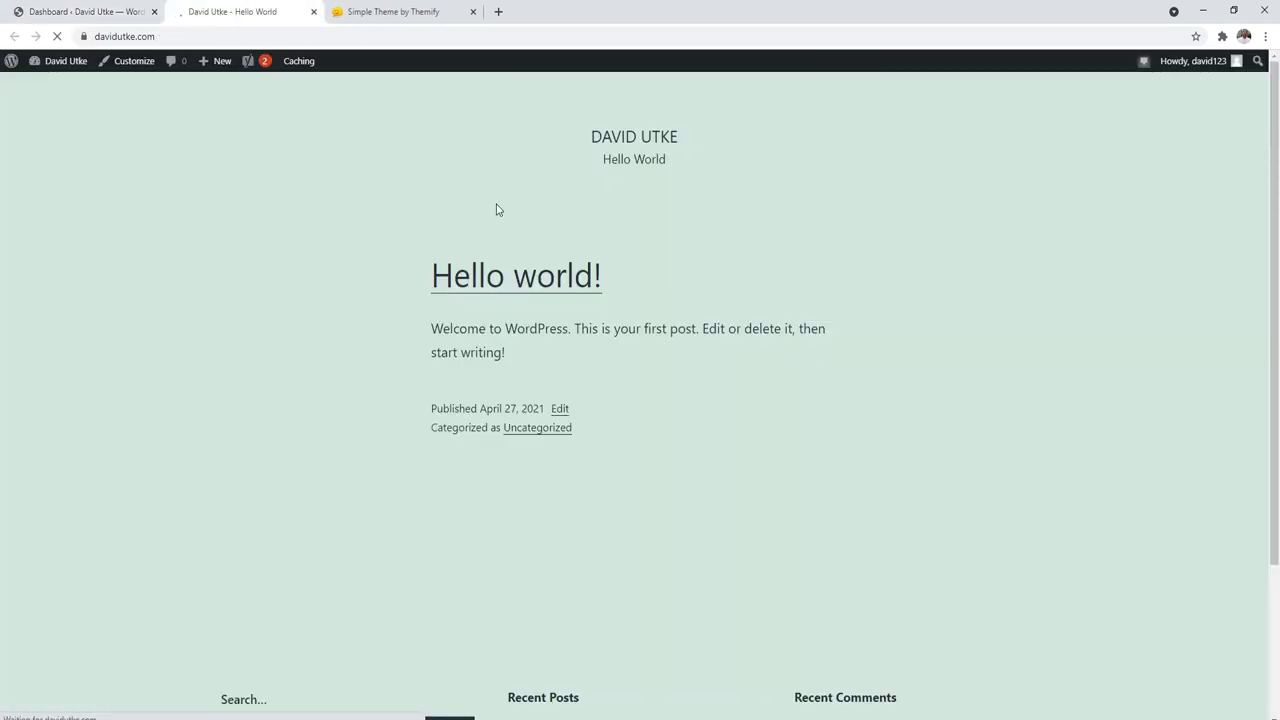
# Step: Return to the Dashboard and go to Appearance > Themes
pyautogui.click(86, 11)
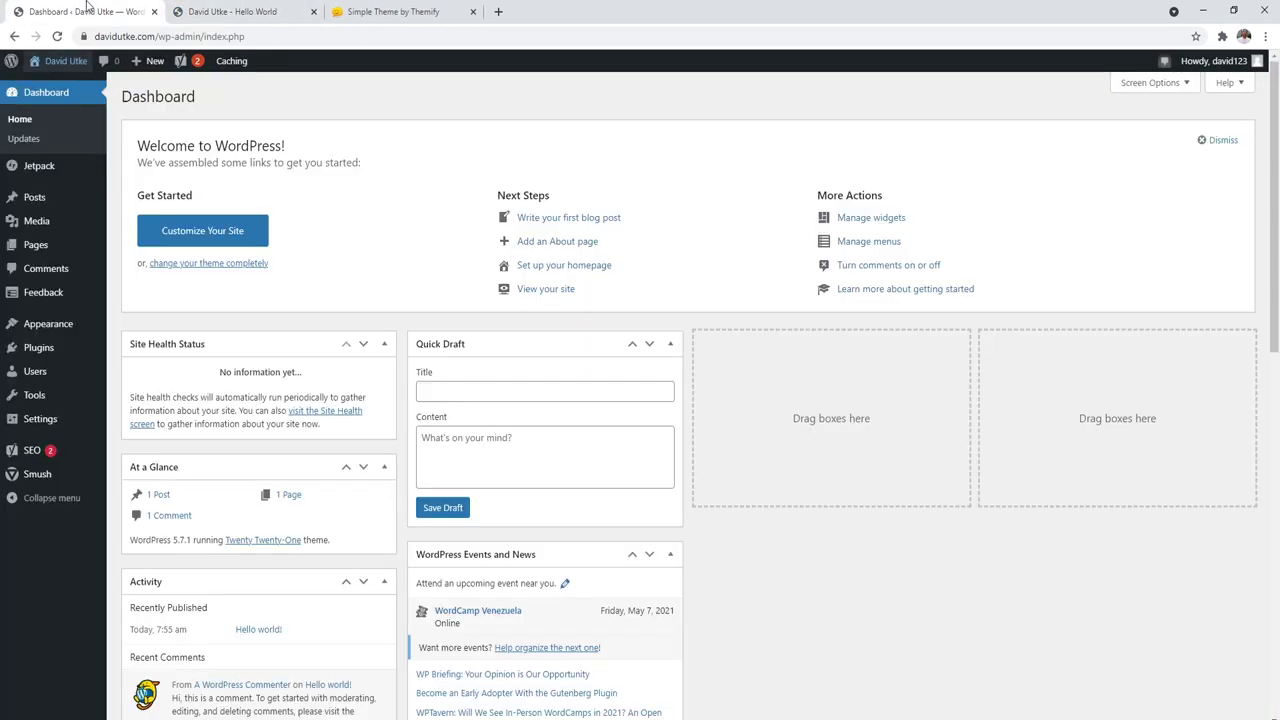
pyautogui.moveTo(57, 326)
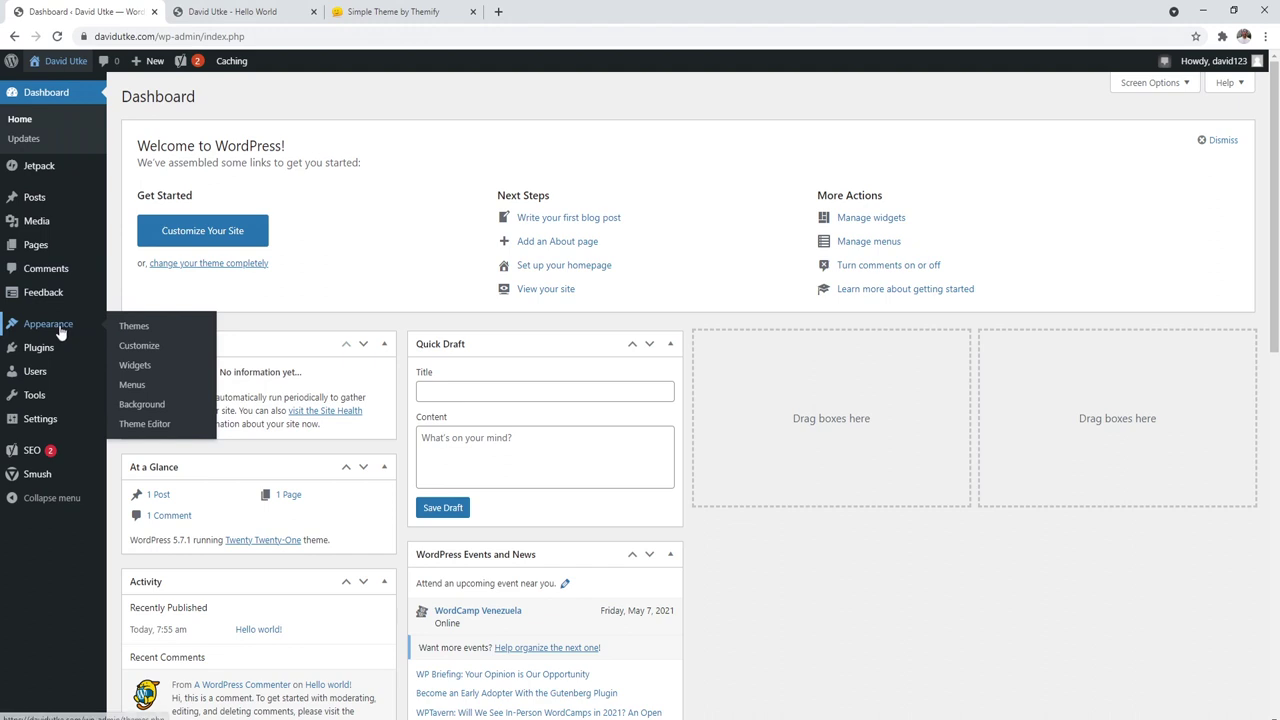
pyautogui.click(140, 330)
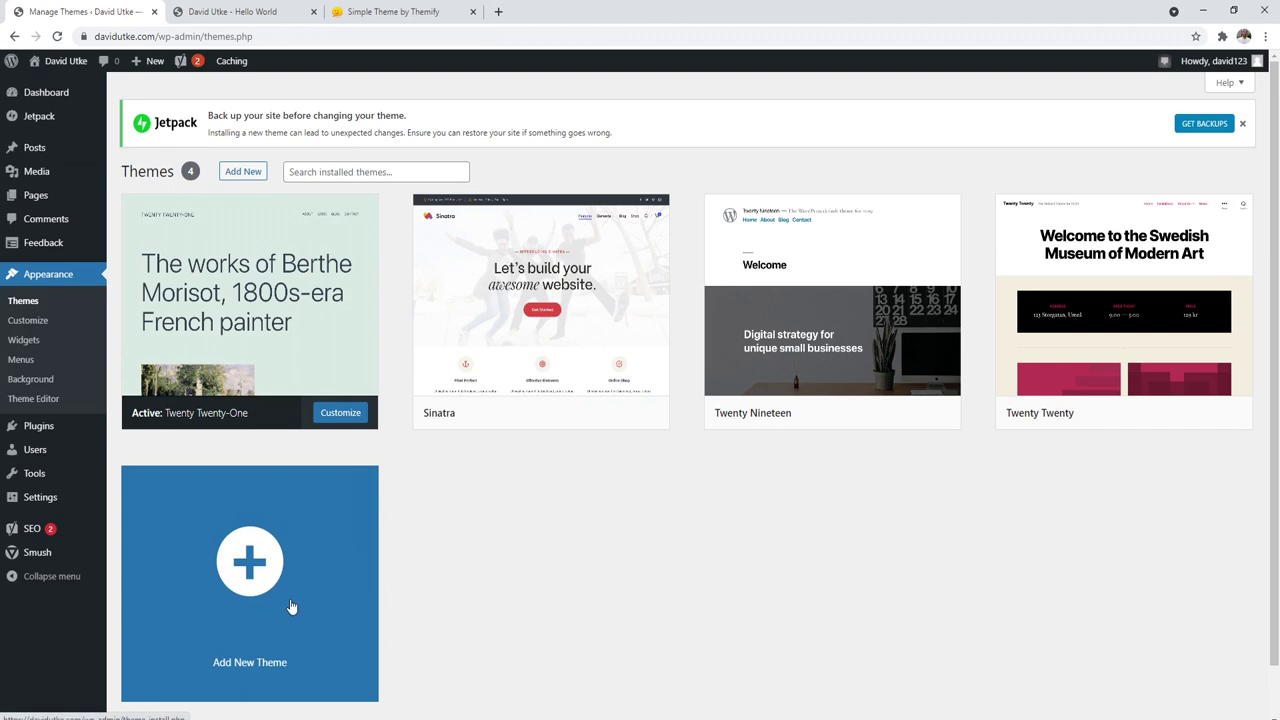
# Step: Open the Add Themes screen showing the featured themes list
pyautogui.click(240, 172)
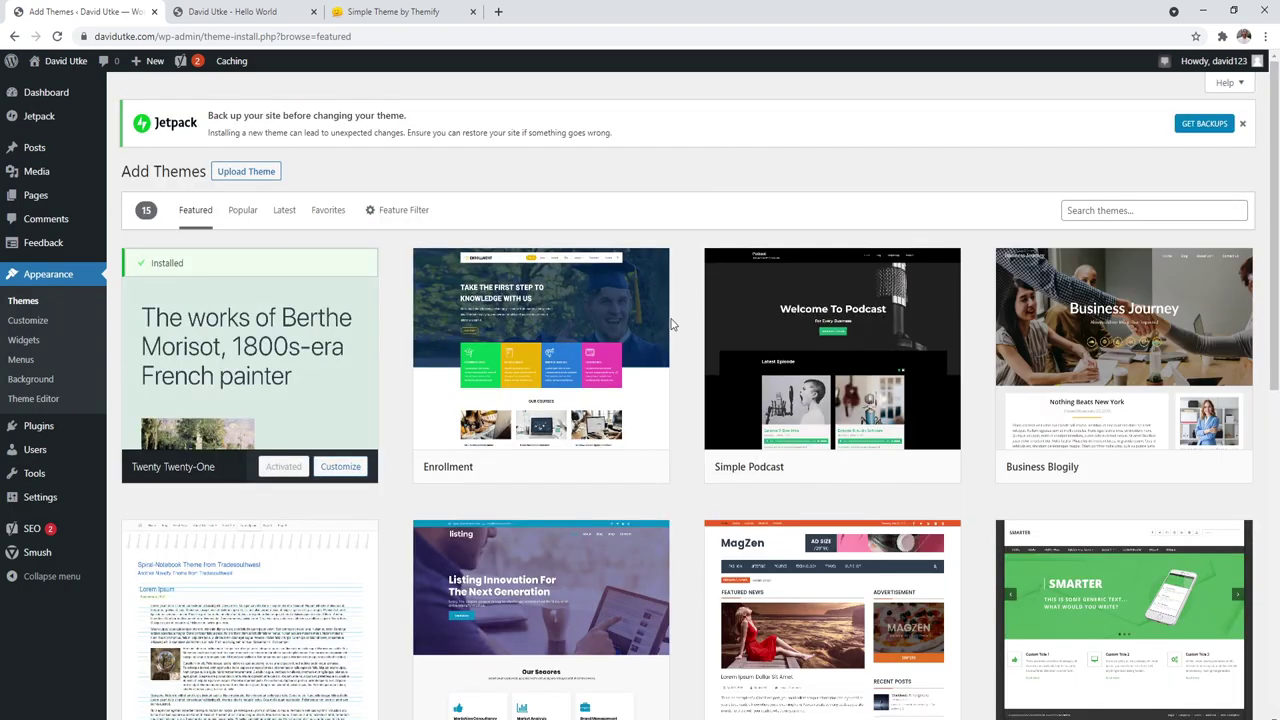
pyautogui.moveTo(890, 262)
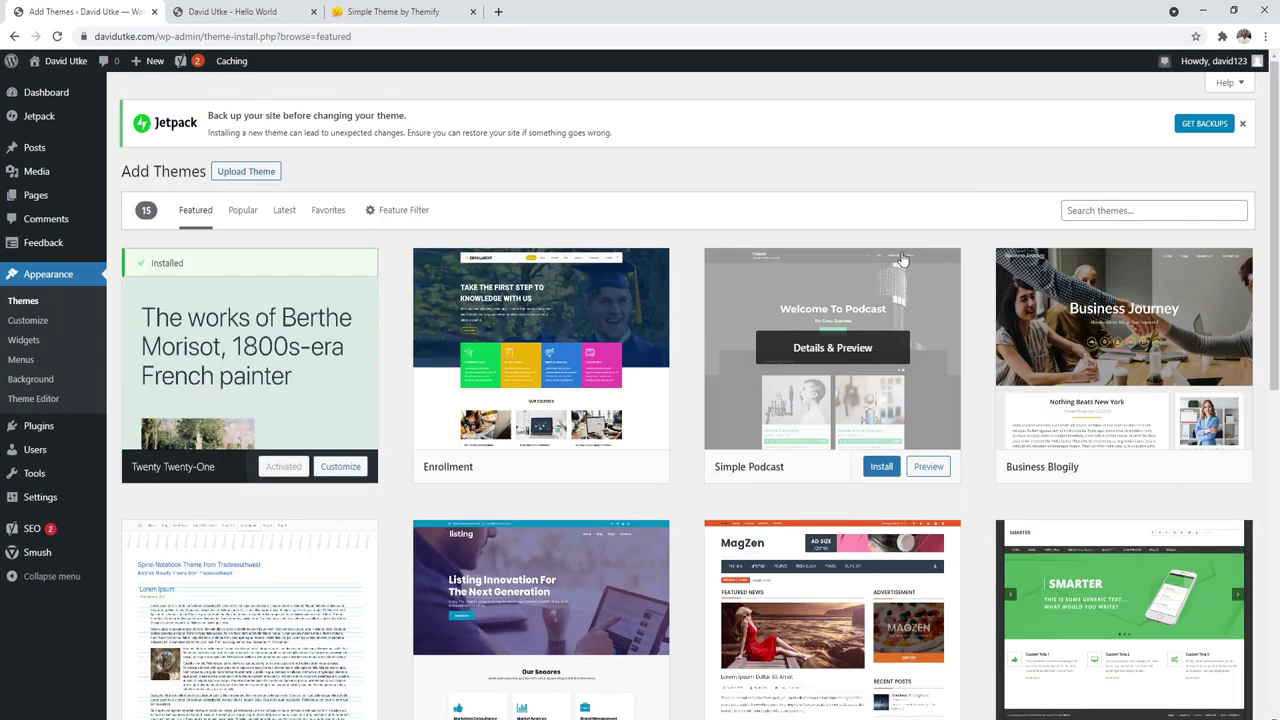
# Step: Show the Popular themes listing and scroll through the results
pyautogui.click(243, 211)
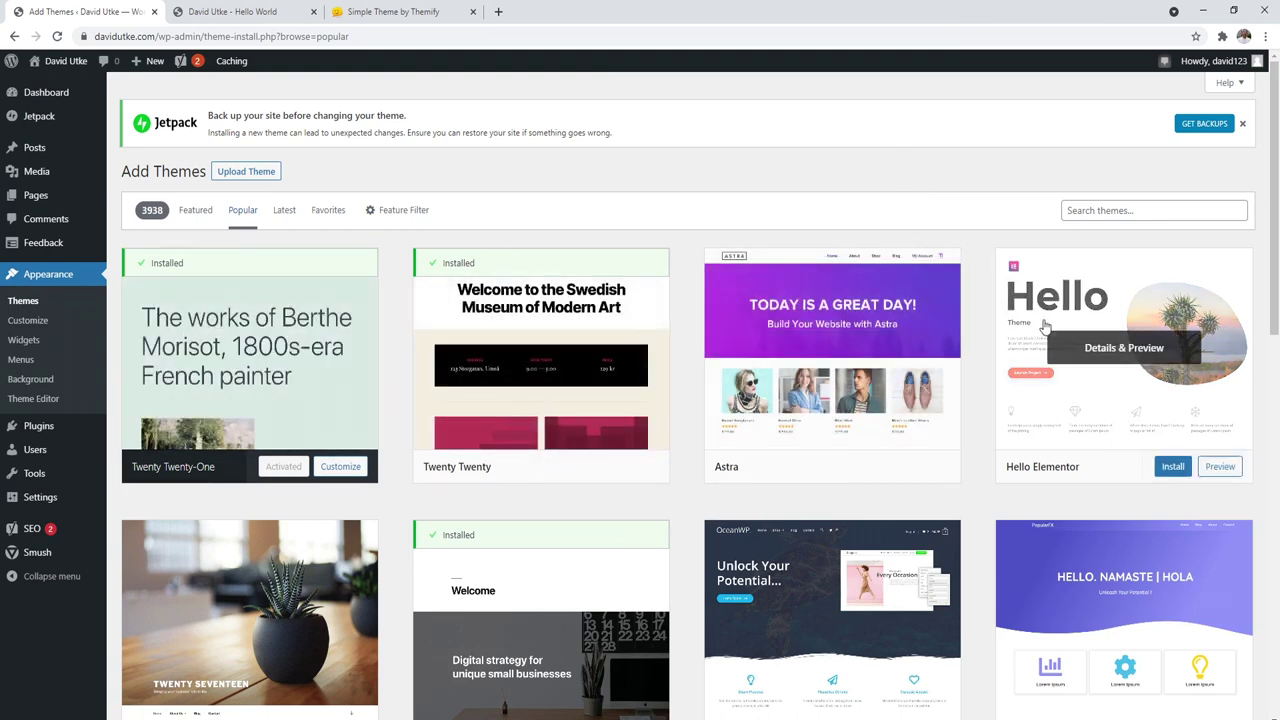
pyautogui.tripleClick(1225, 333)
pyautogui.scroll(-2, 320, 530)
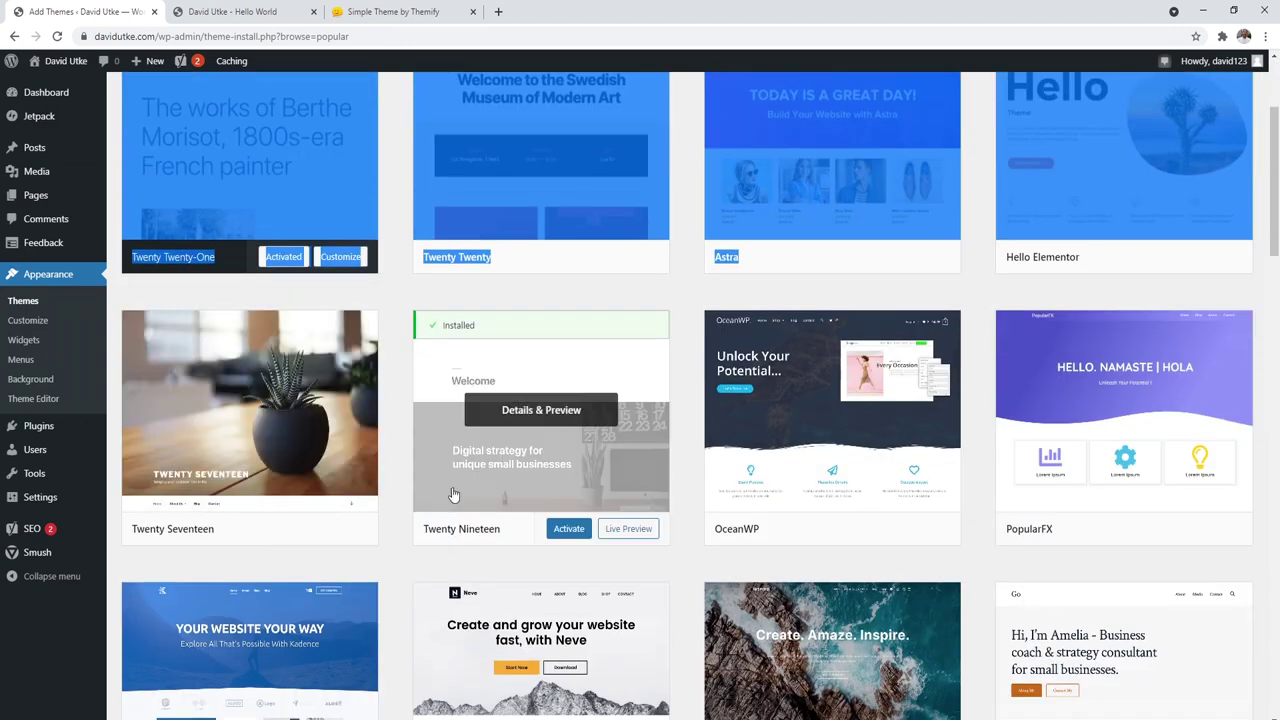
pyautogui.scroll(3, 510, 455)
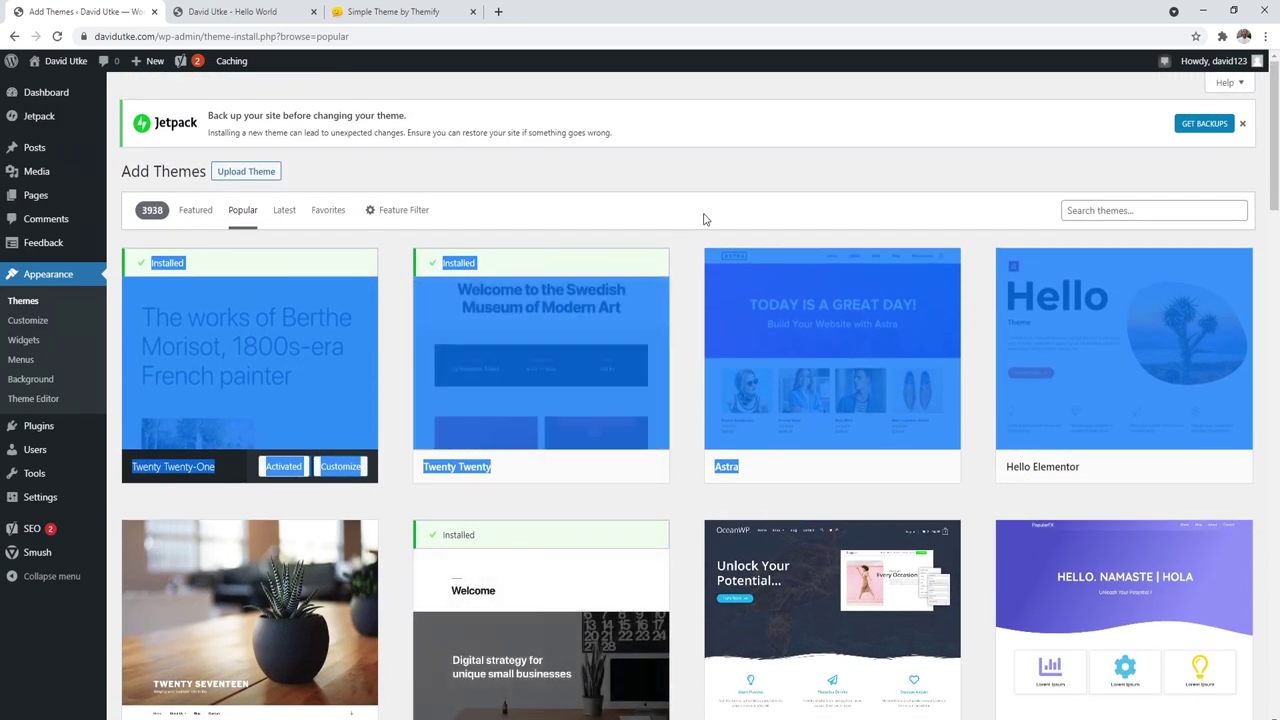
pyautogui.click(700, 222)
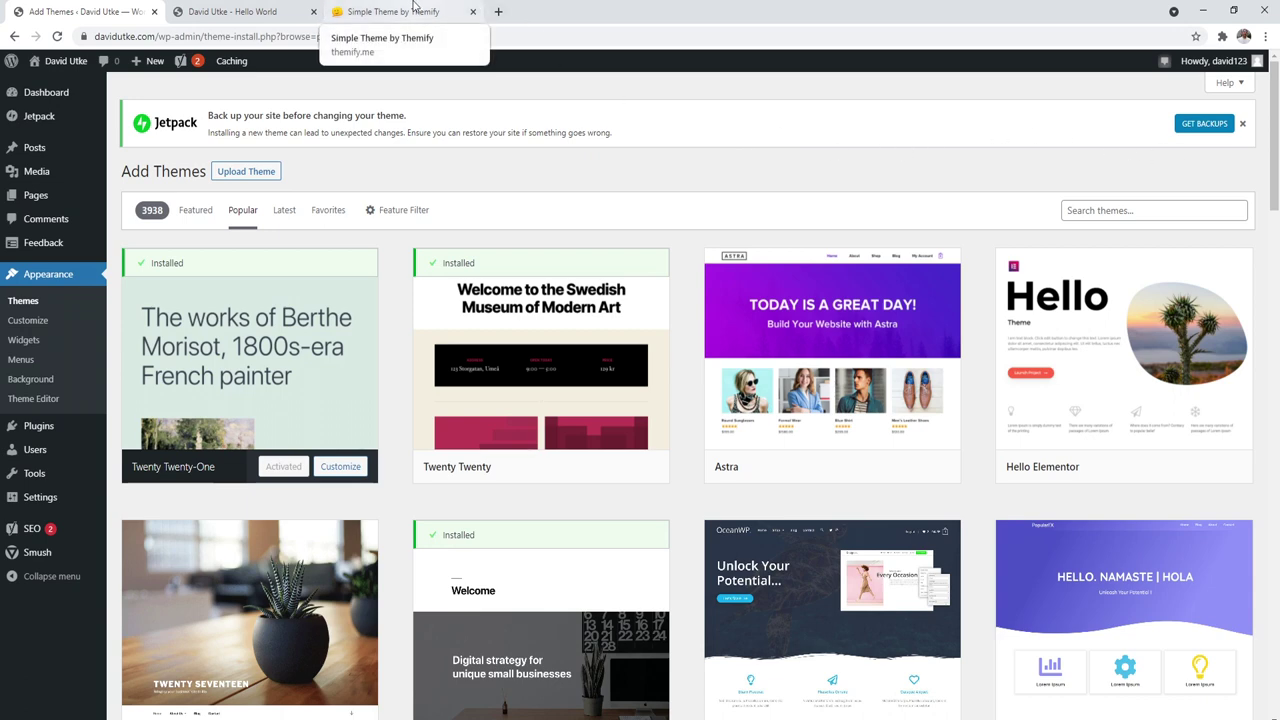
# Step: Download the free Simple theme from the Themify theme page
pyautogui.click(413, 9)
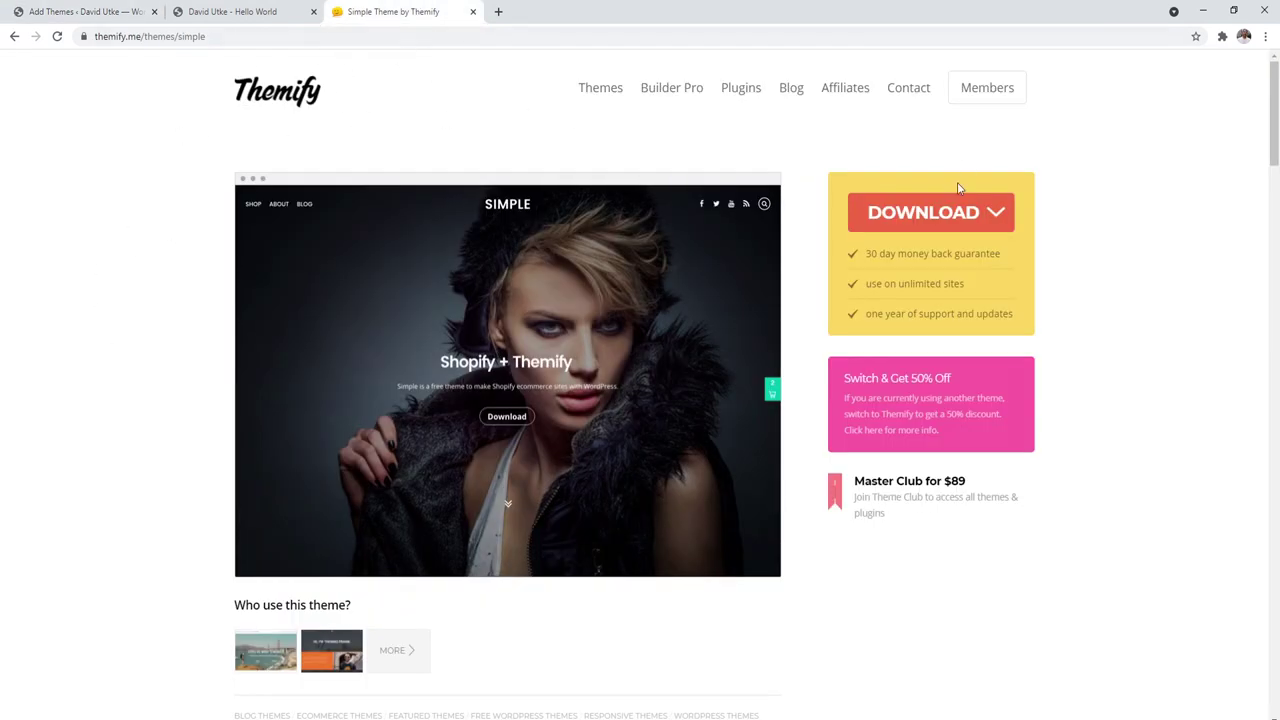
pyautogui.moveTo(952, 216)
pyautogui.click(928, 265)
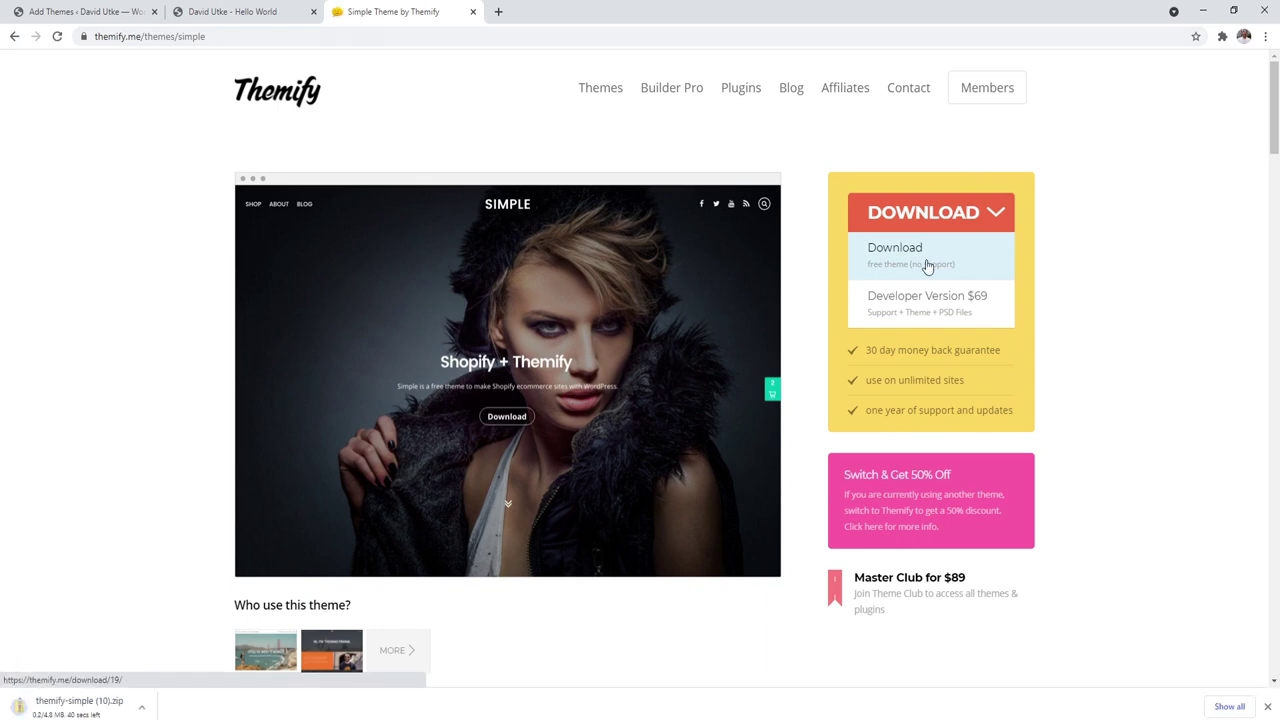
# Step: Move themify-simple (10).zip from the download bar onto the desktop, then return to the site tab
pyautogui.doubleClick(595, 7)
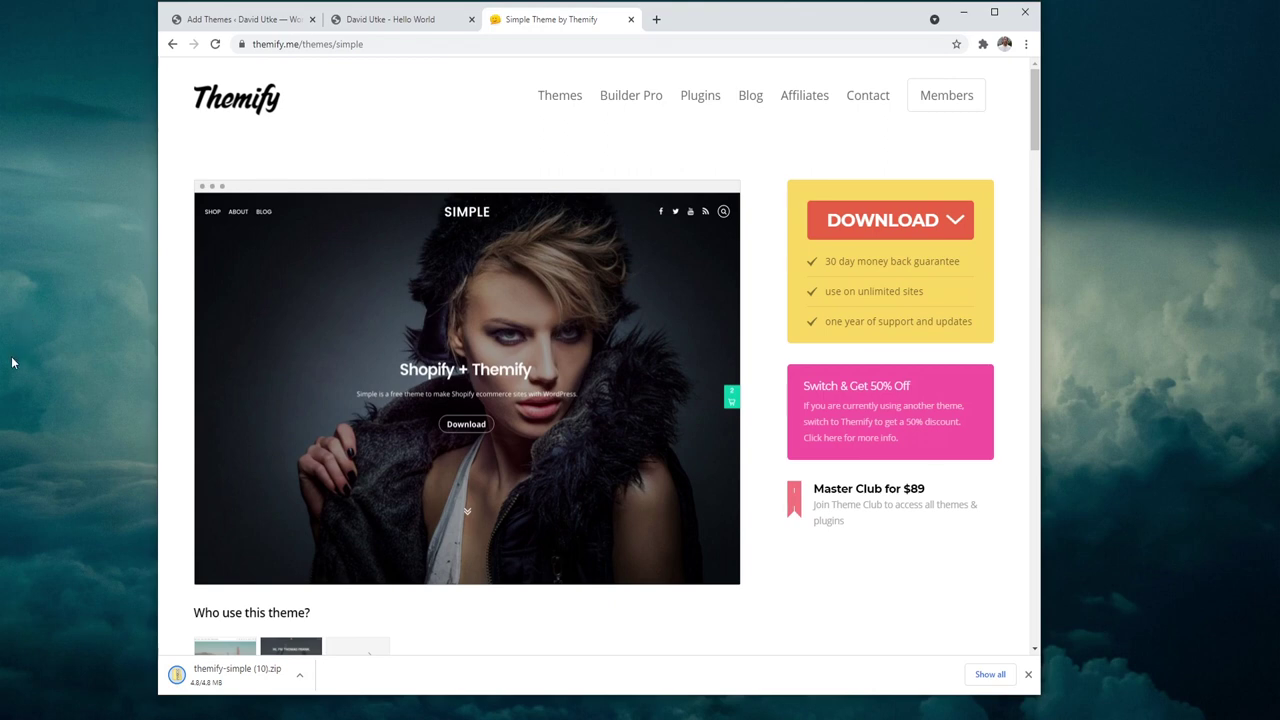
pyautogui.click(152, 670)
pyautogui.moveTo(228, 680); pyautogui.dragTo(50, 284)
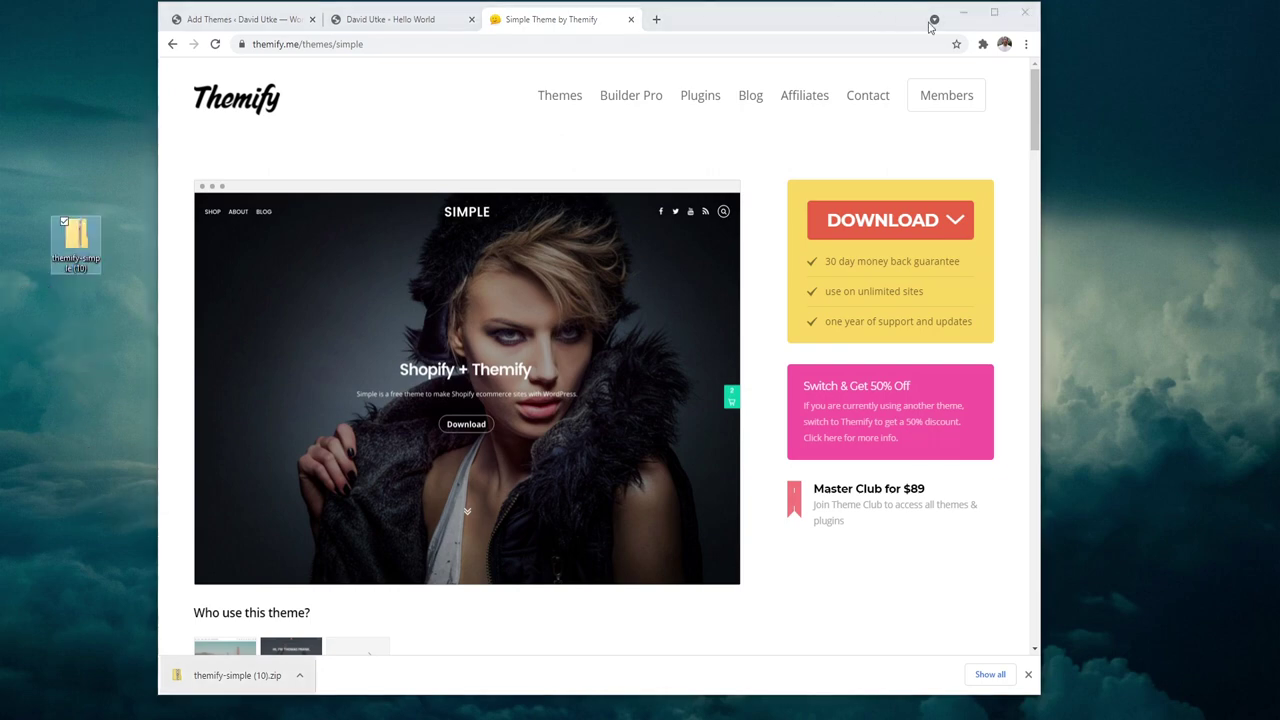
pyautogui.click(994, 12)
pyautogui.click(262, 6)
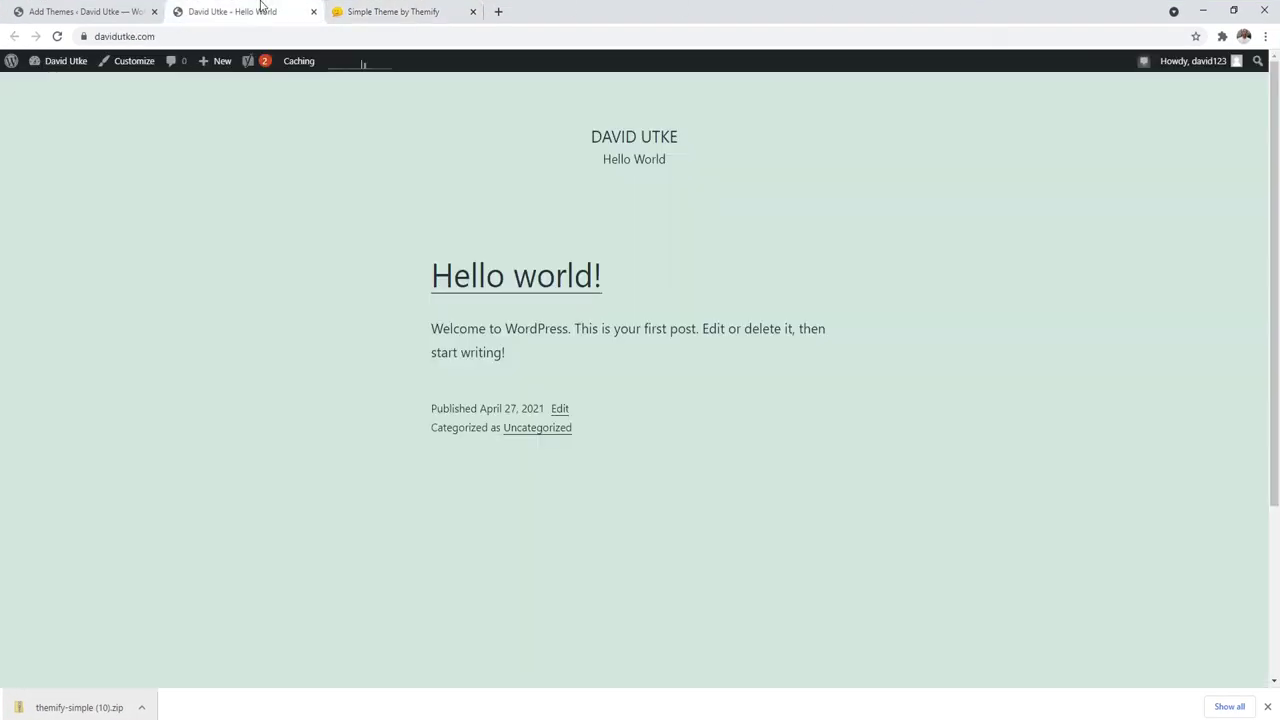
# Step: Upload themify-simple (10).zip through Upload Theme and install it
pyautogui.click(112, 10)
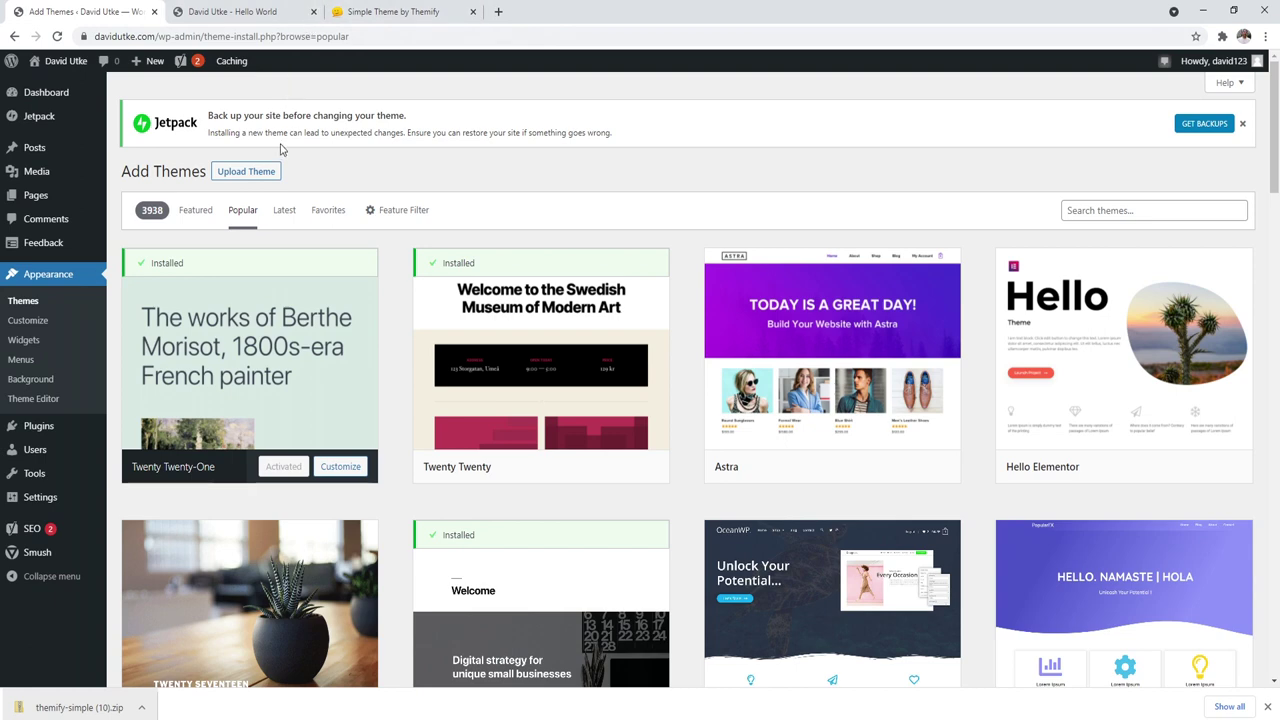
pyautogui.click(252, 172)
pyautogui.click(600, 297)
pyautogui.click(447, 122)
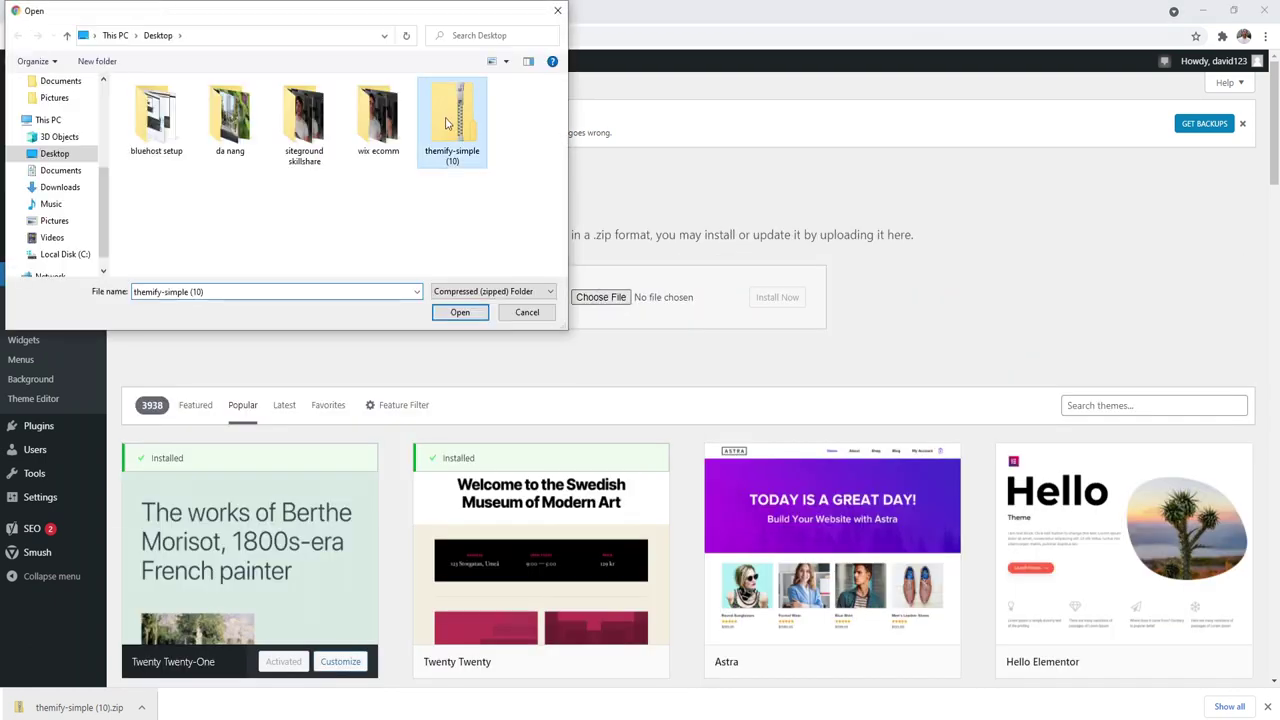
pyautogui.click(459, 313)
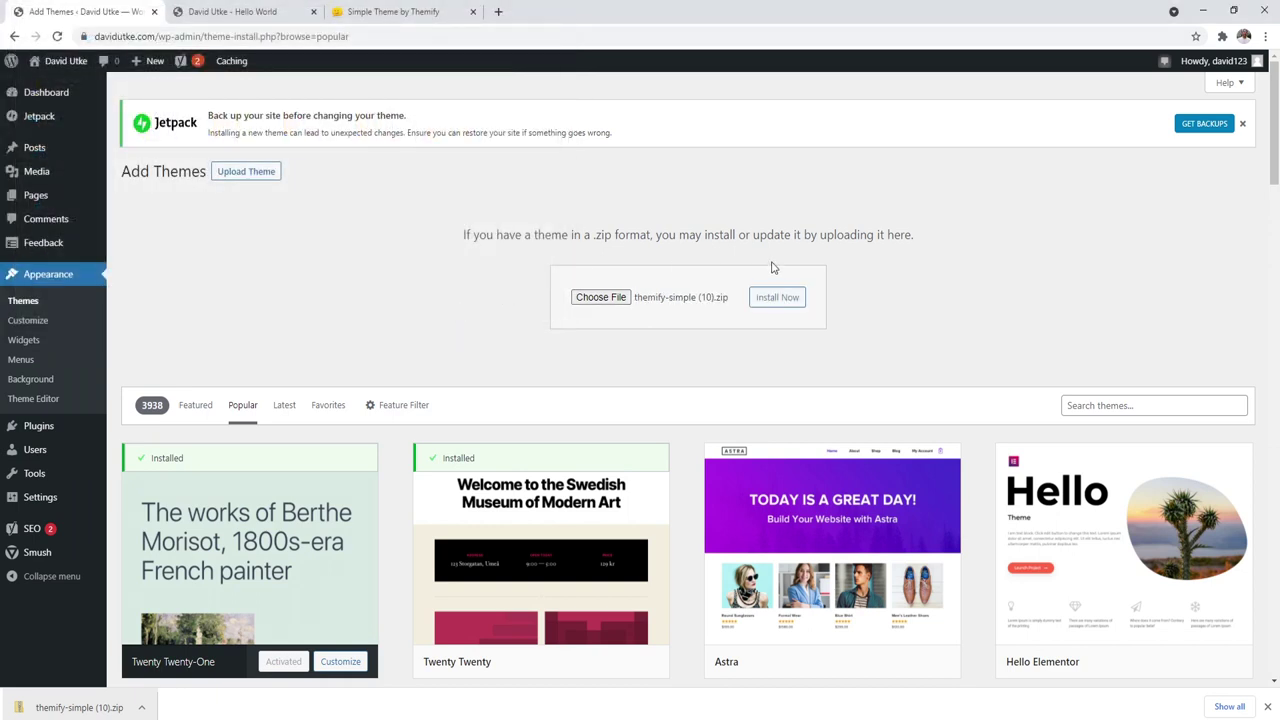
pyautogui.click(777, 298)
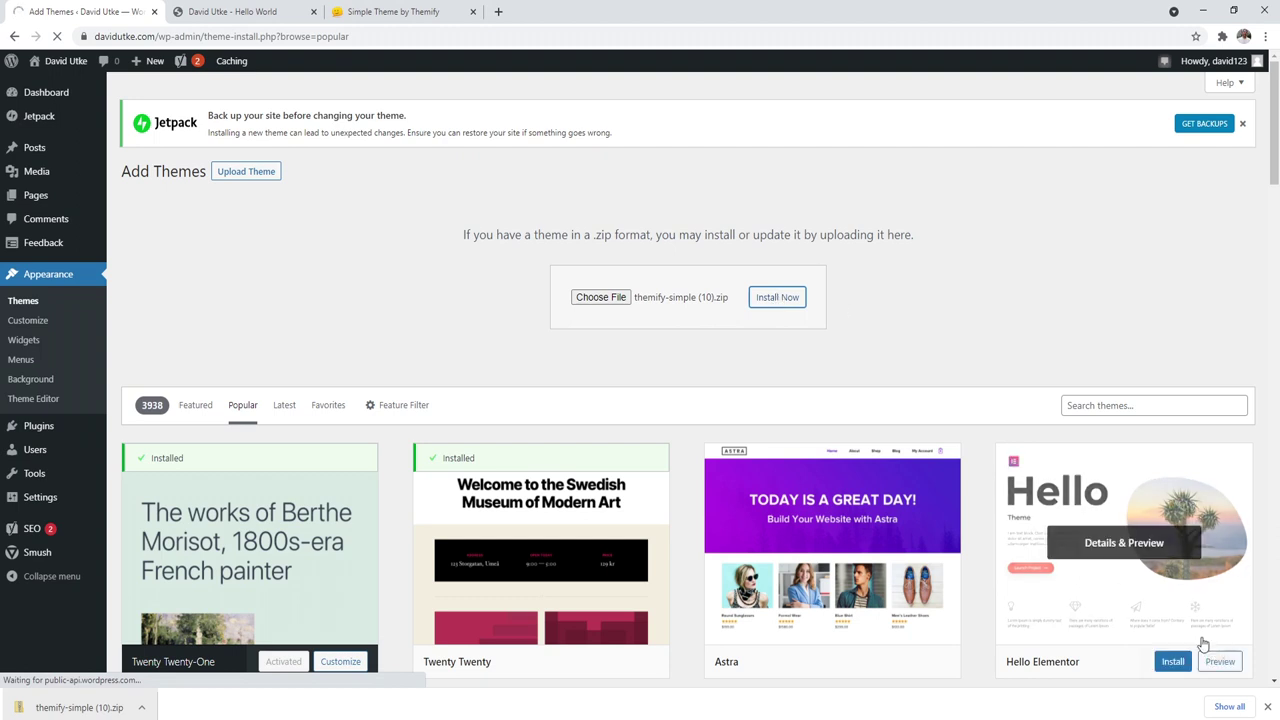
# Step: Confirm the successful install, then view the installed Themes list and Sinatra's theme details
pyautogui.click(1267, 707)
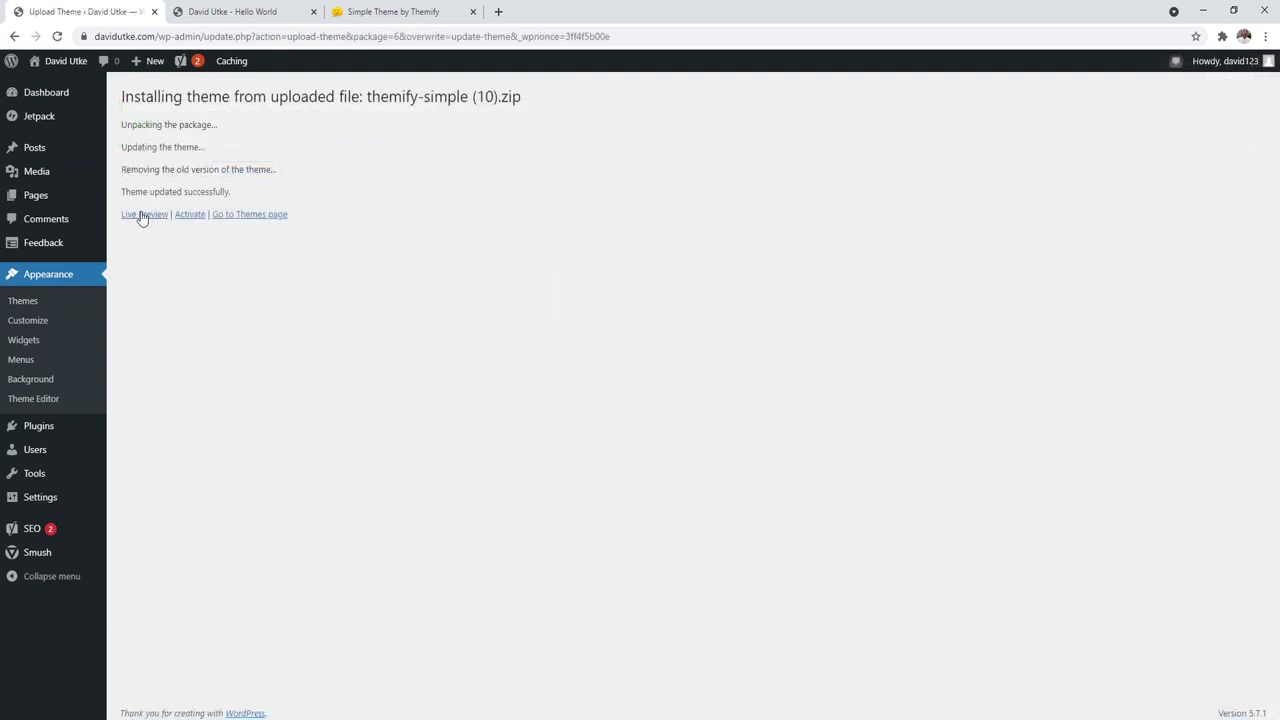
pyautogui.moveTo(125, 195); pyautogui.dragTo(232, 193)
pyautogui.click(40, 299)
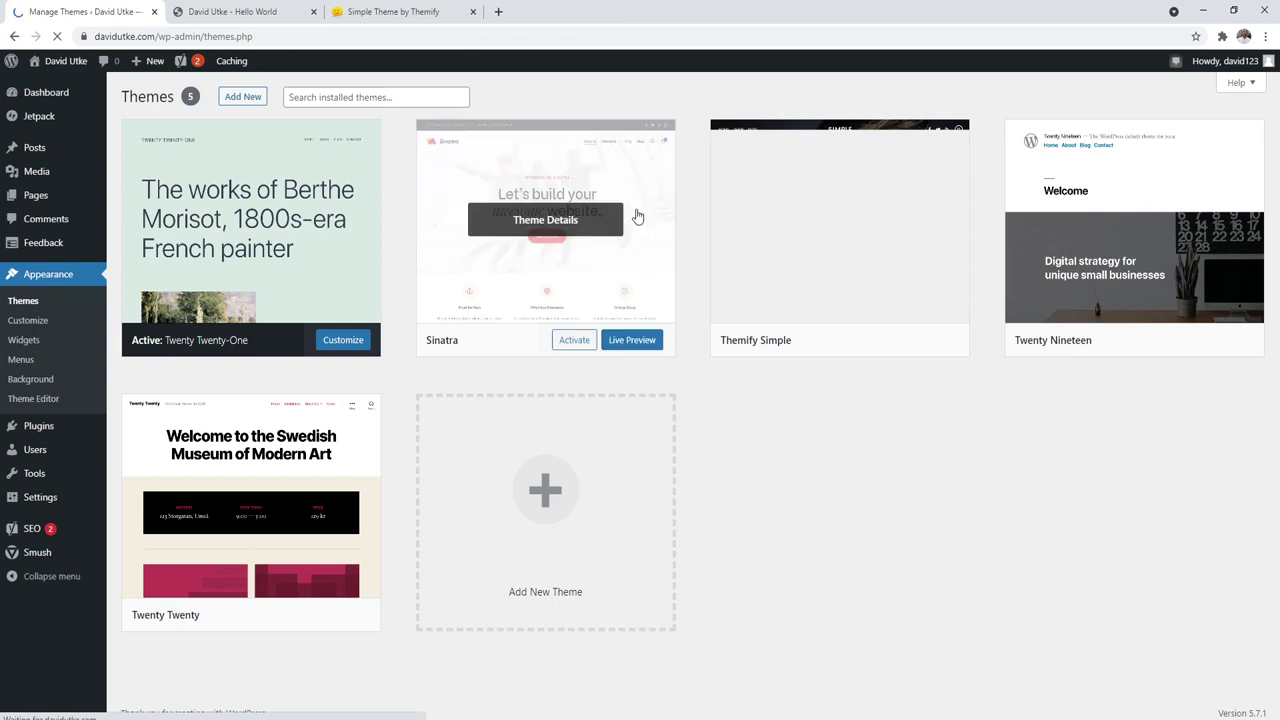
pyautogui.moveTo(811, 320)
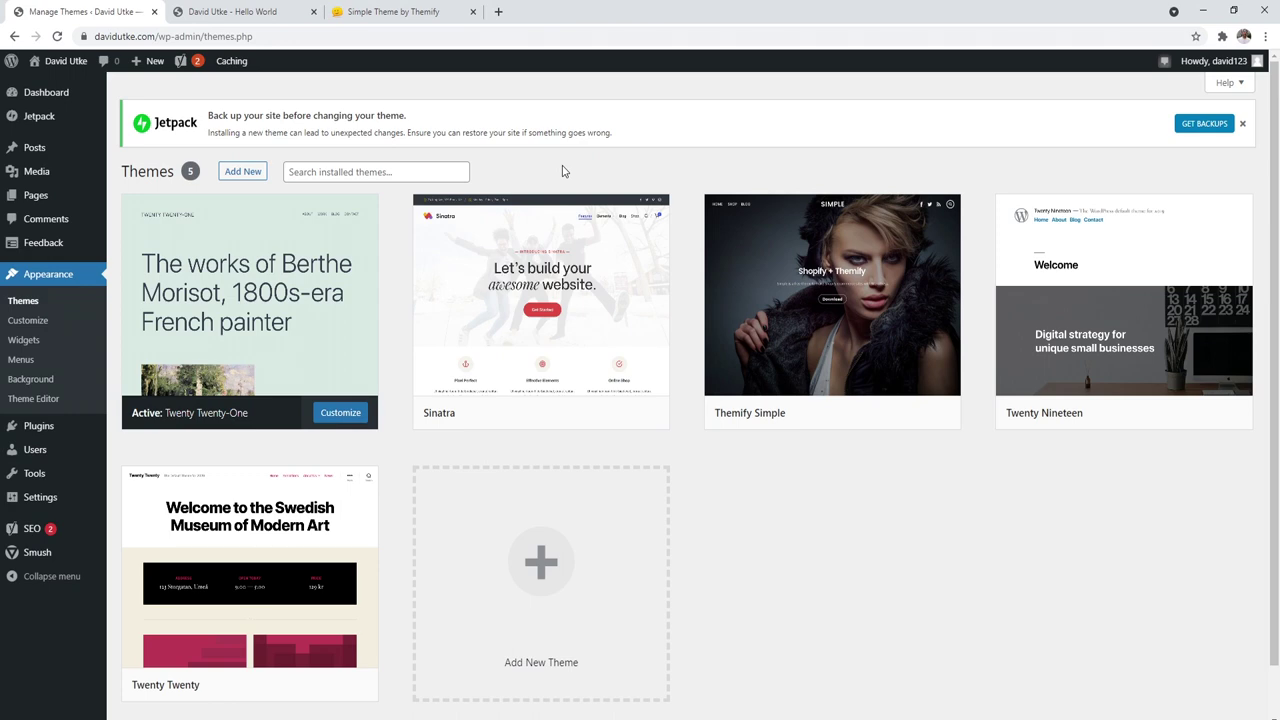
pyautogui.click(566, 290)
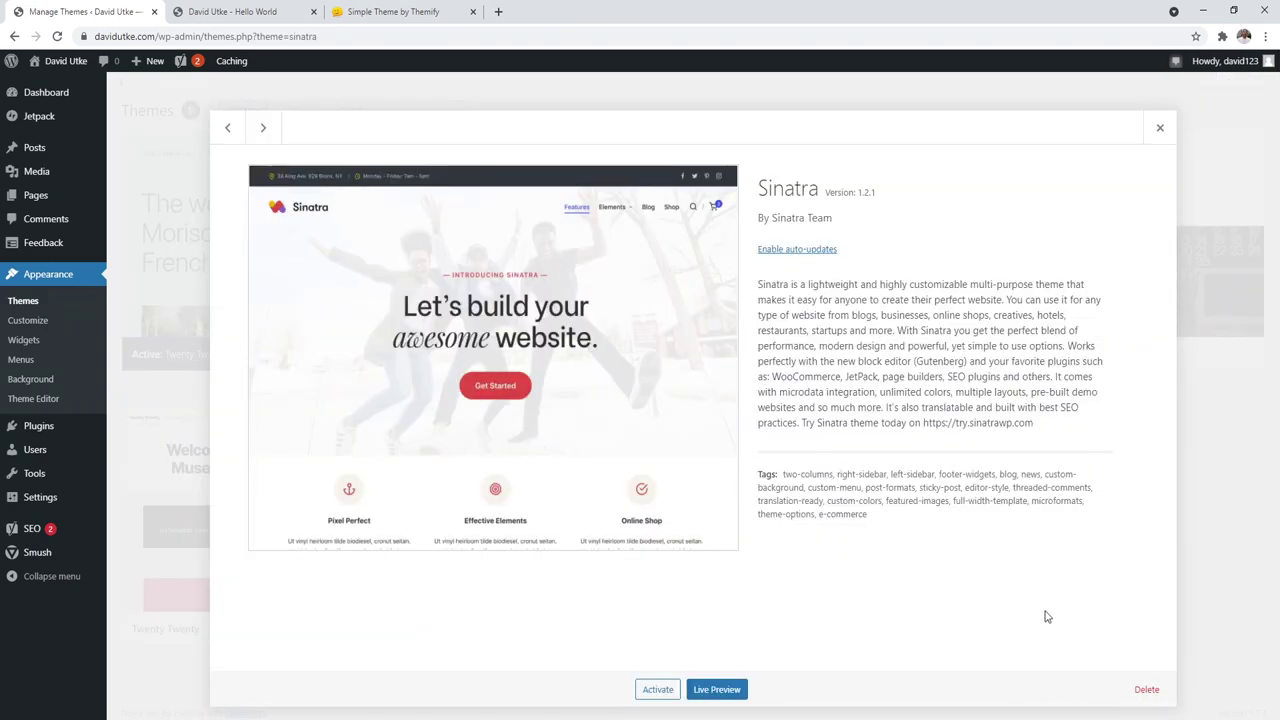
# Step: Delete the Sinatra, Themify Simple and Twenty Nineteen themes, then request deleting Twenty Twenty
pyautogui.click(1147, 689)
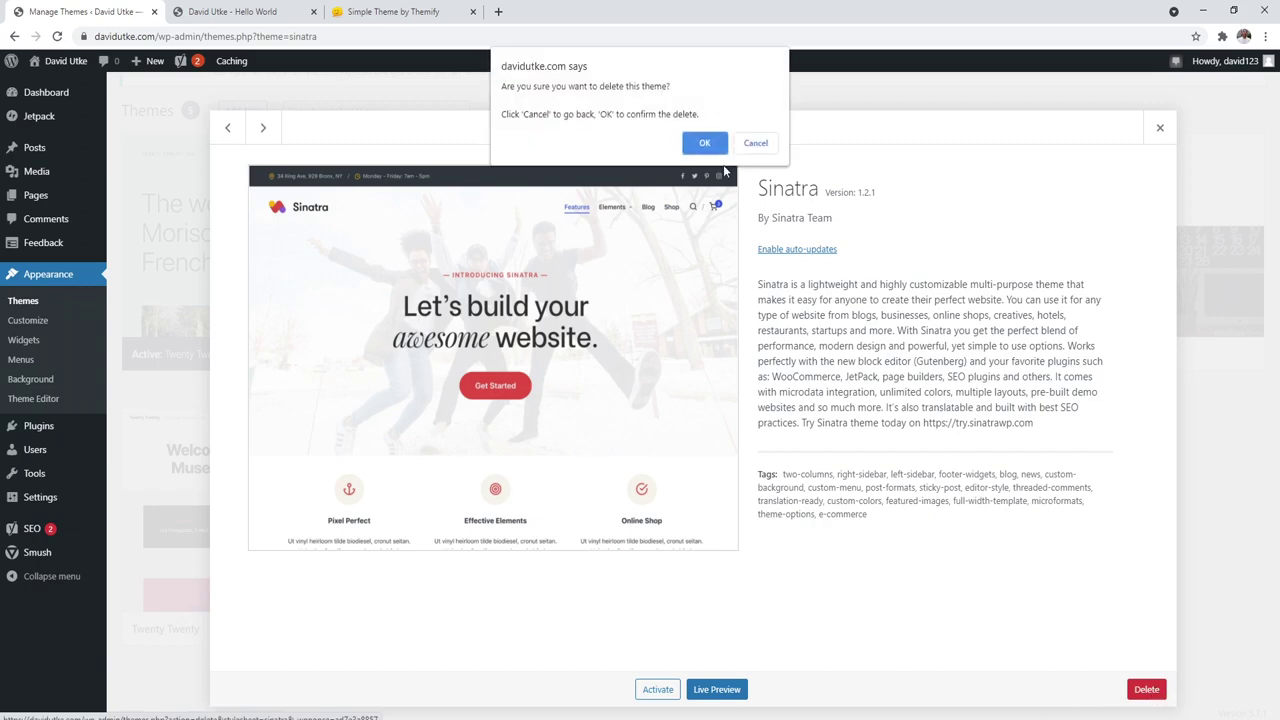
pyautogui.click(705, 142)
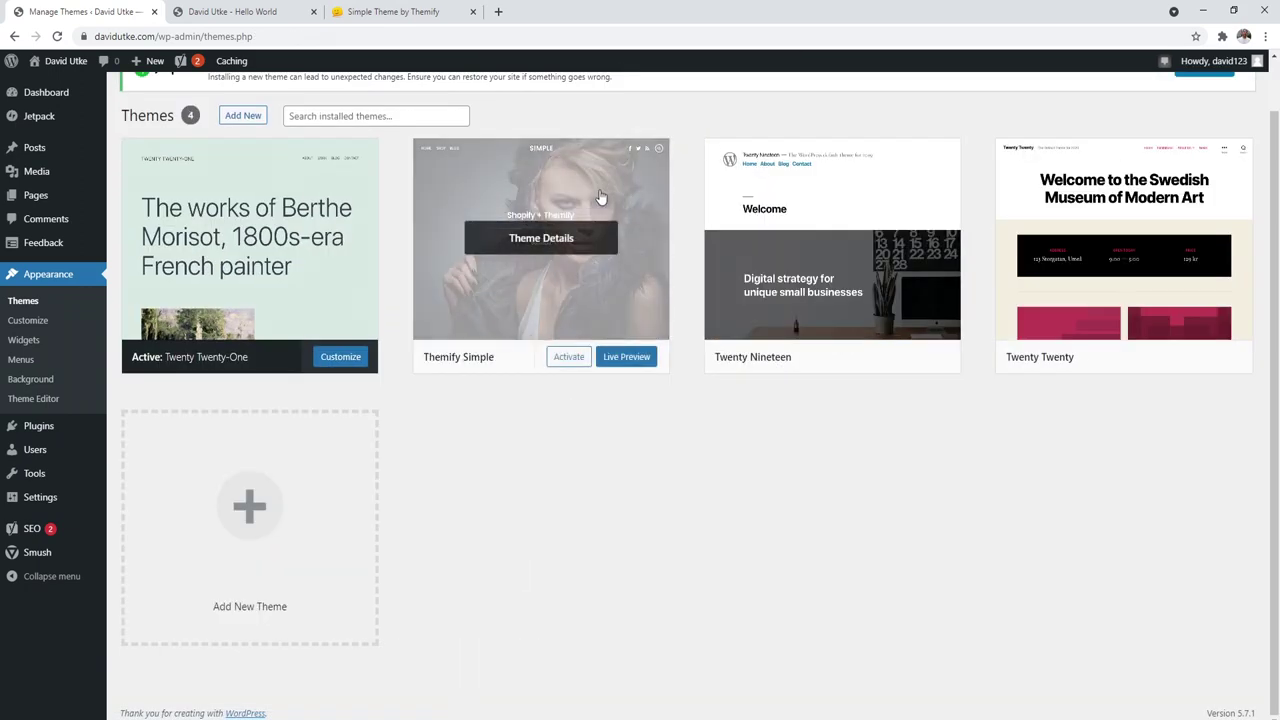
pyautogui.click(600, 195)
pyautogui.click(1147, 689)
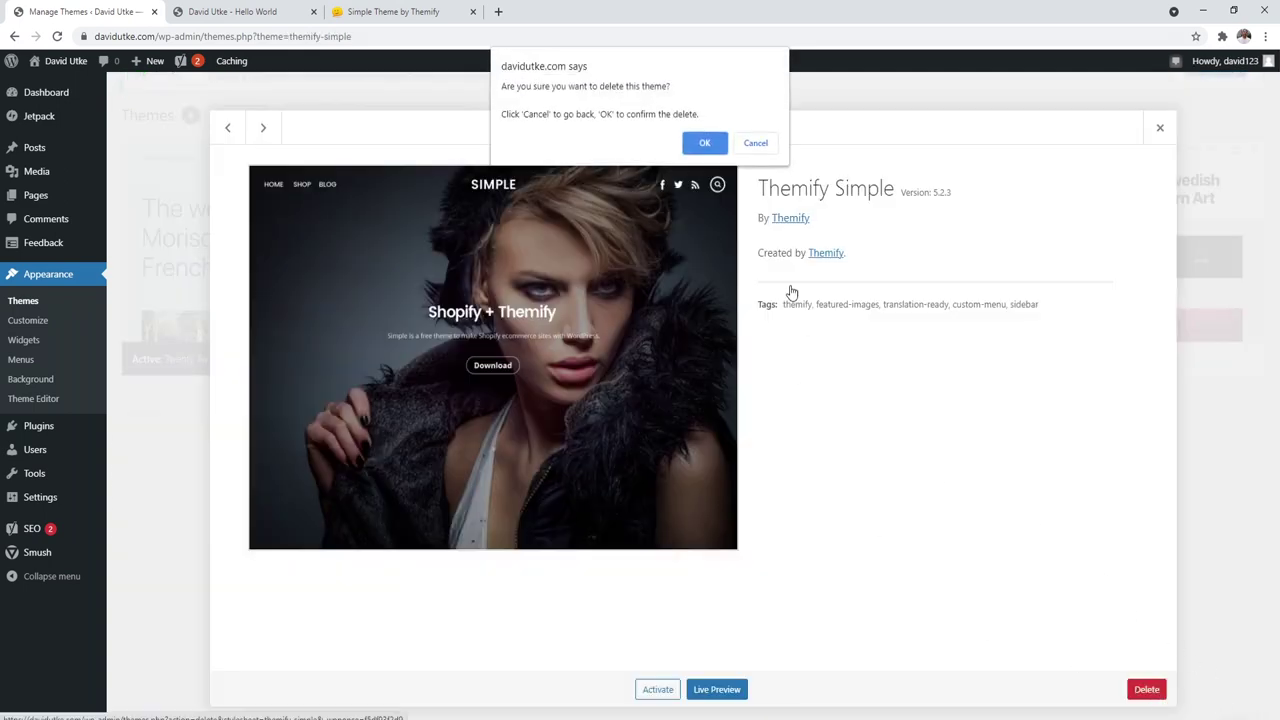
pyautogui.click(705, 140)
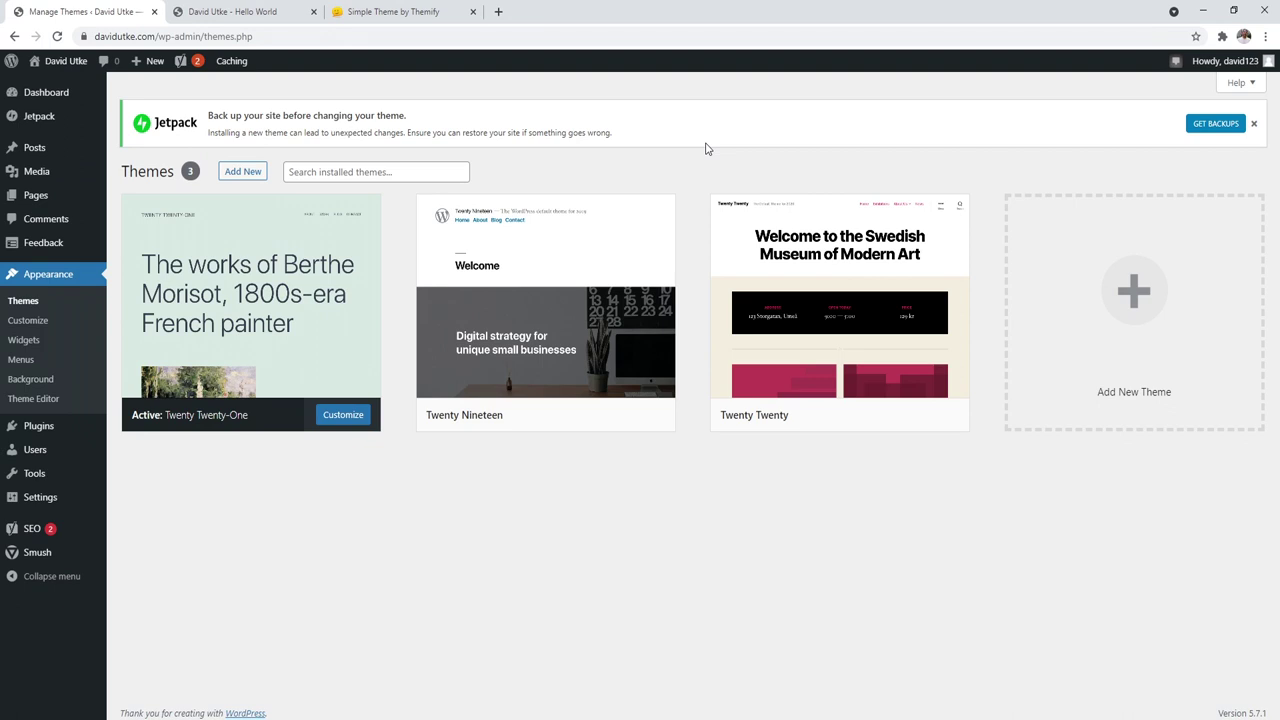
pyautogui.click(605, 245)
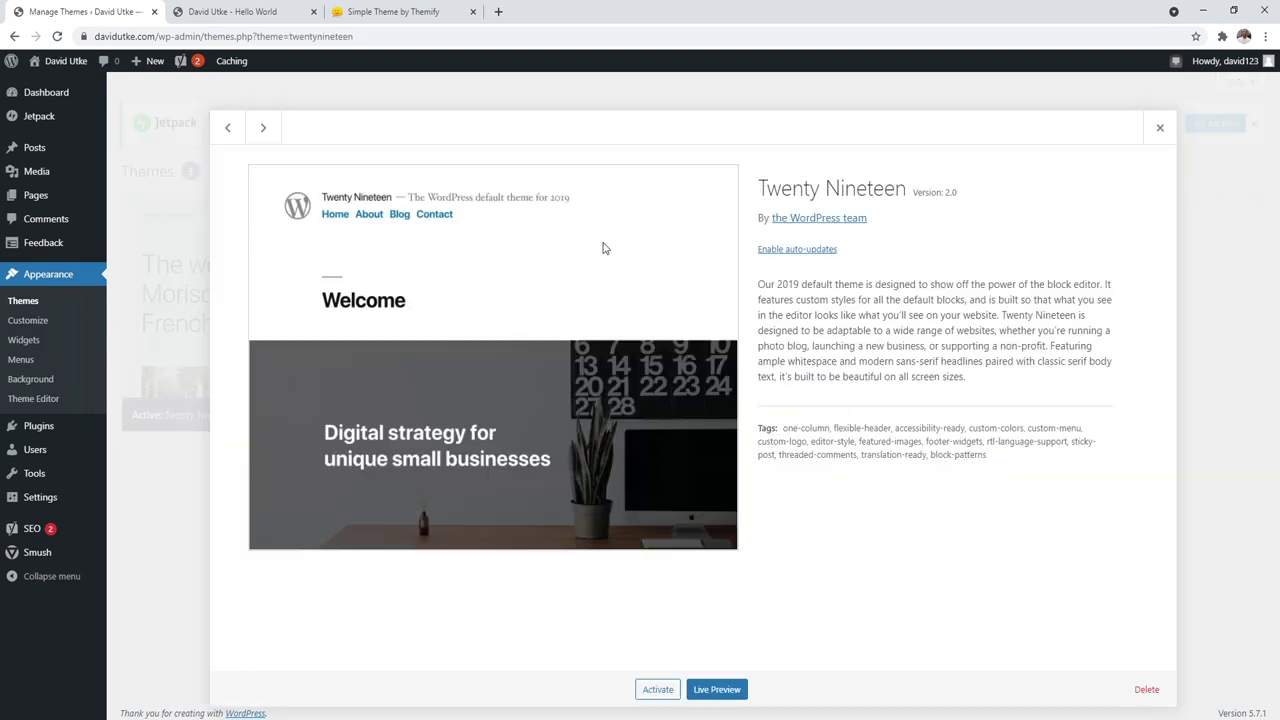
pyautogui.click(1146, 689)
pyautogui.click(703, 152)
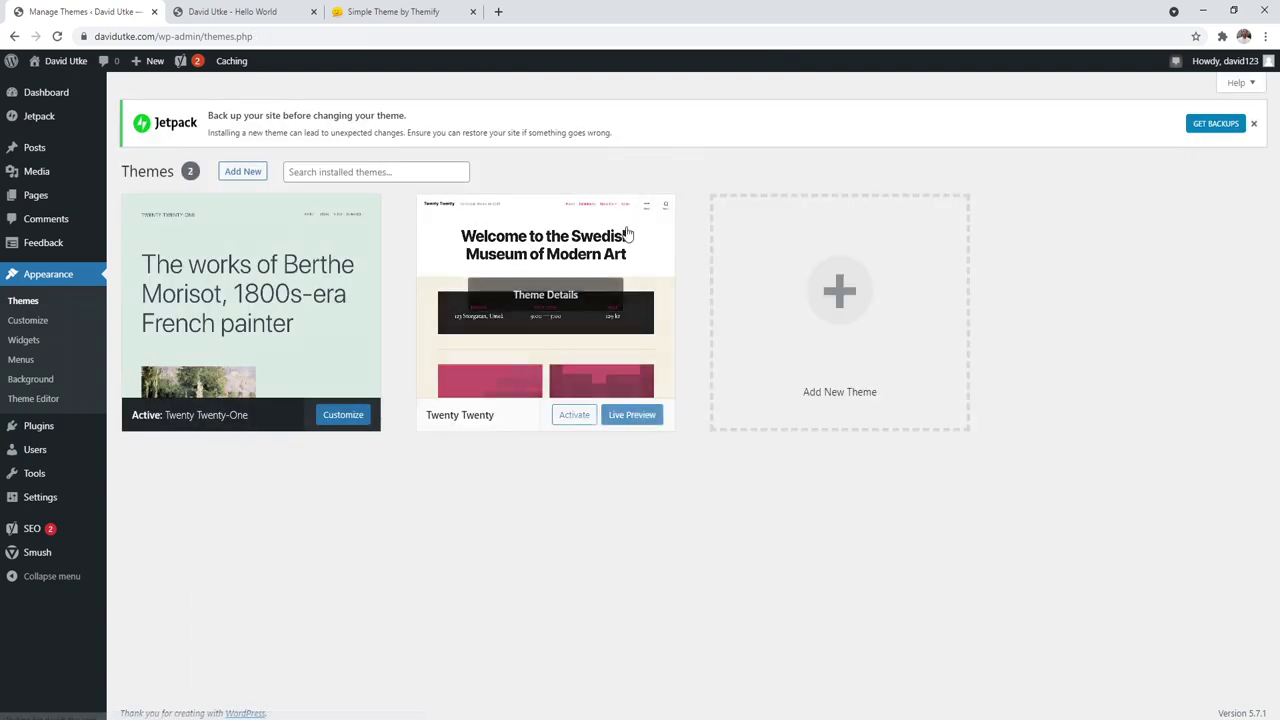
pyautogui.click(545, 270)
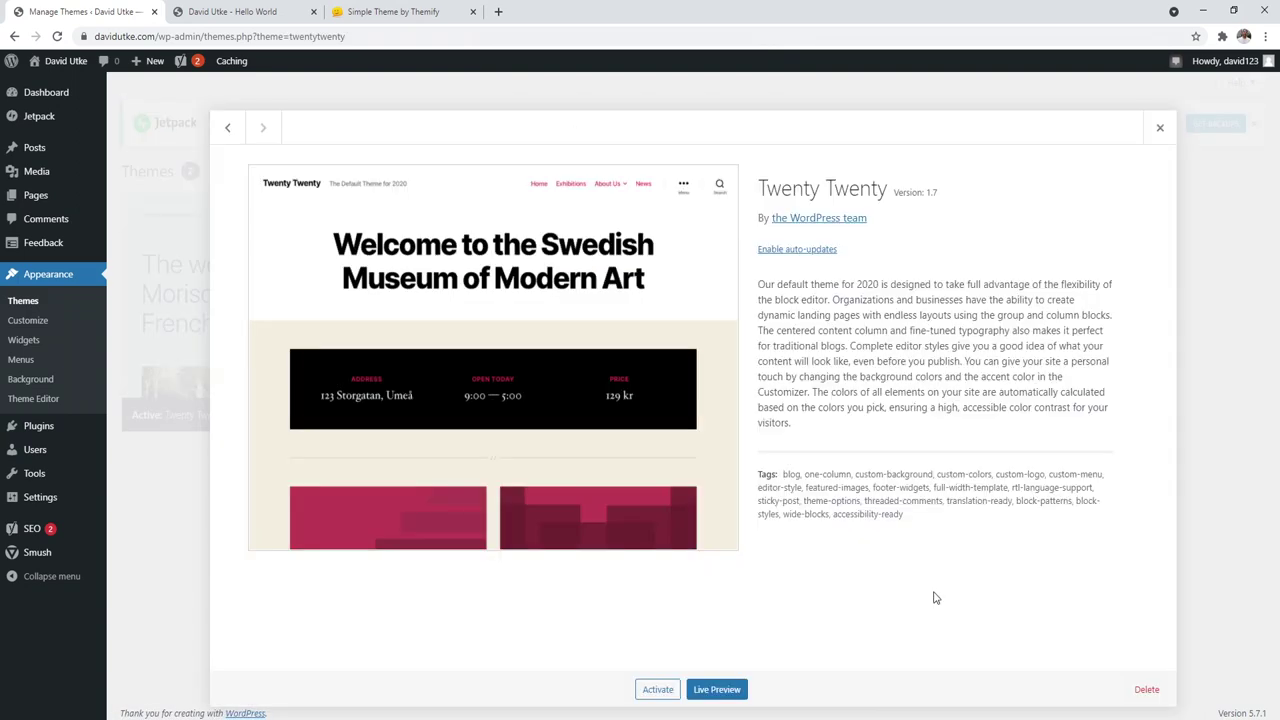
pyautogui.click(1146, 689)
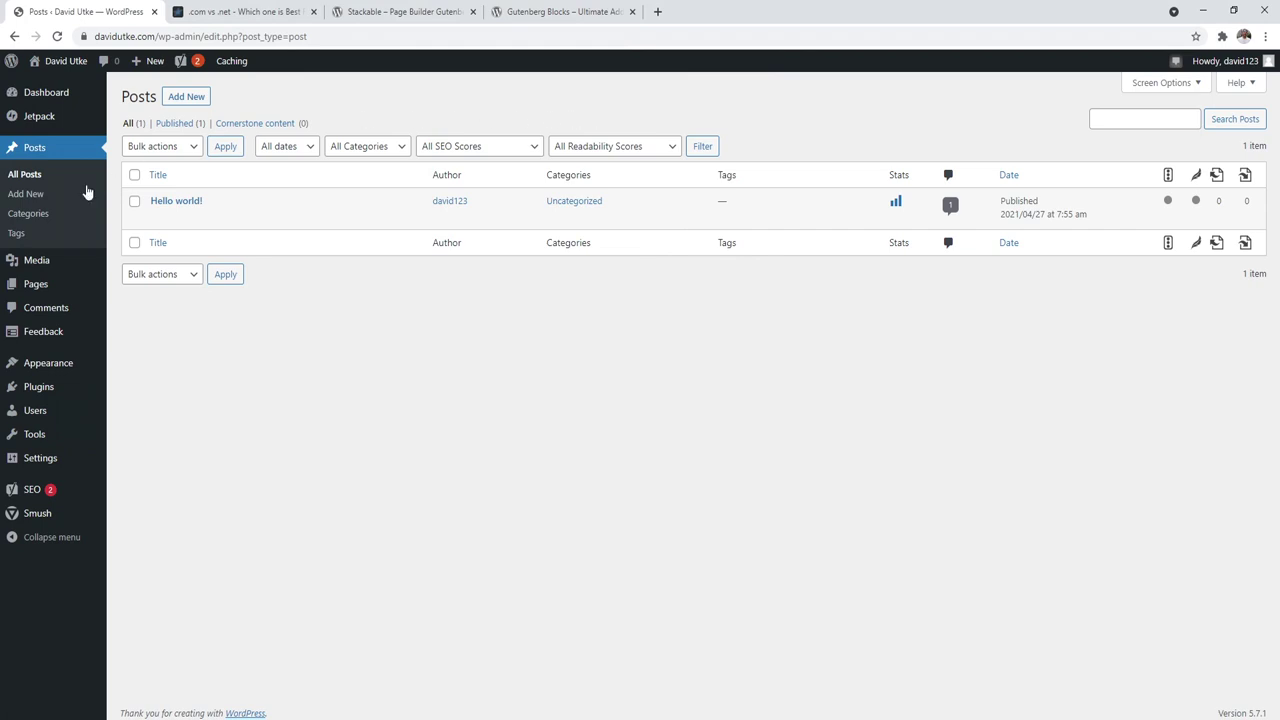
# Step: Start a new post and copy the .com vs .net article's title heading from the other tab
pyautogui.moveTo(41, 291)
pyautogui.click(185, 97)
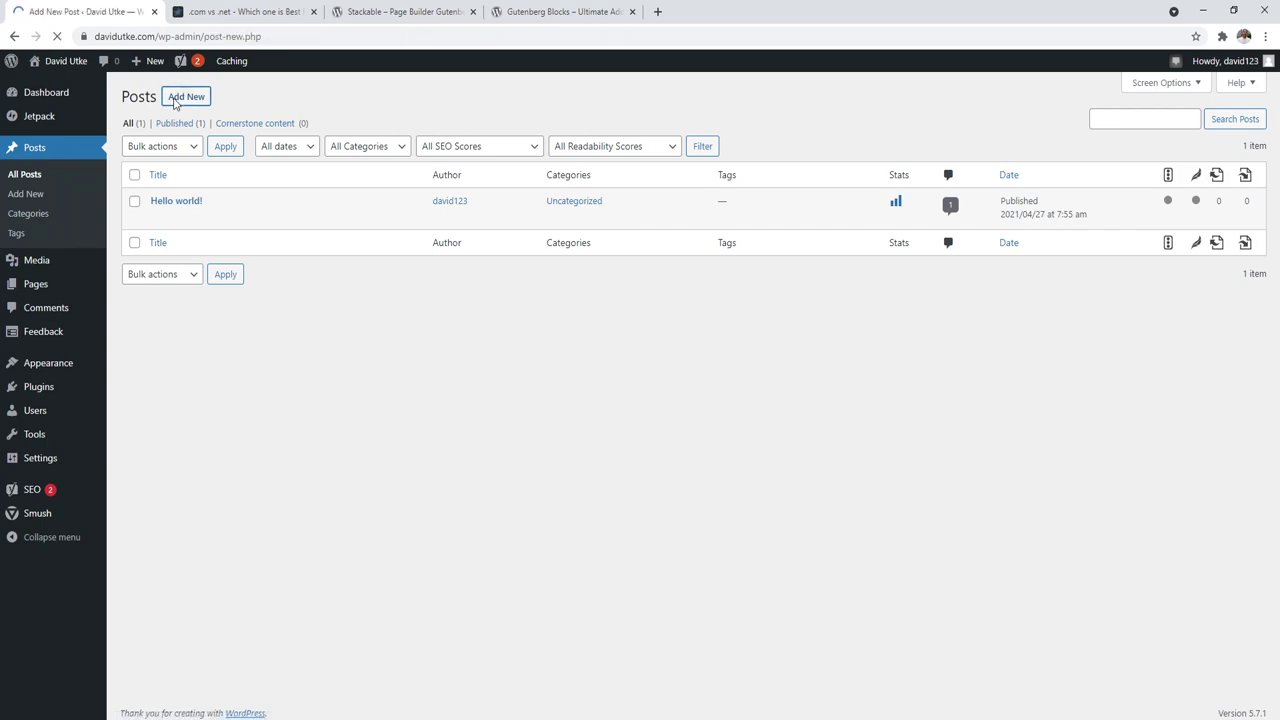
pyautogui.click(254, 7)
pyautogui.click(255, 188)
pyautogui.moveTo(735, 255); pyautogui.dragTo(352, 185)
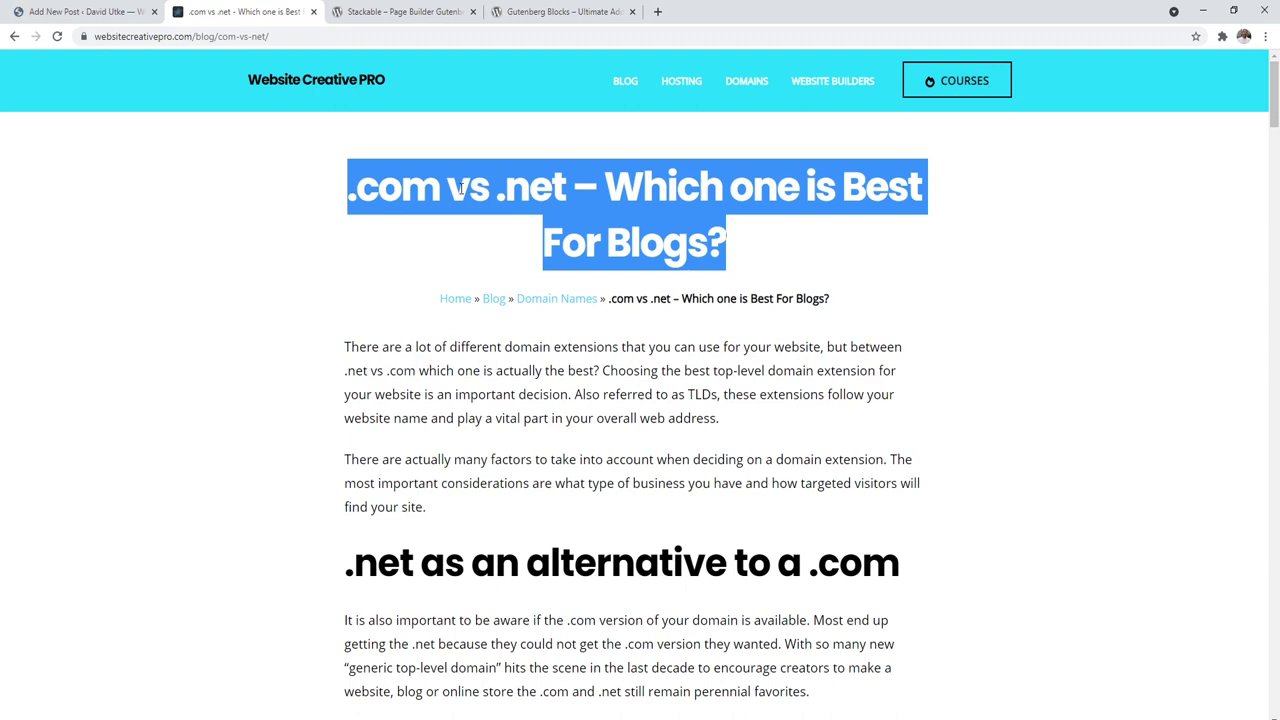
pyautogui.click(145, 9)
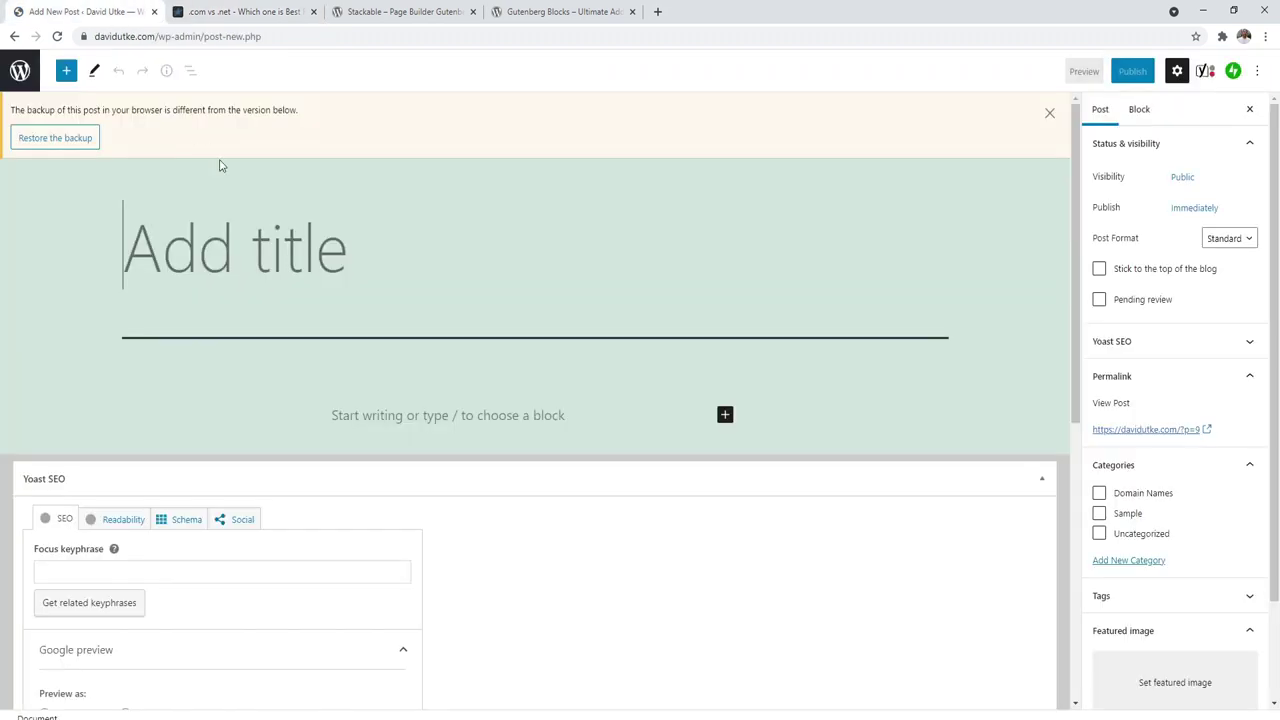
# Step: Dismiss the backup notice, edit the title field, and paste the copied article paragraphs into the body
pyautogui.click(1045, 112)
pyautogui.click(318, 154)
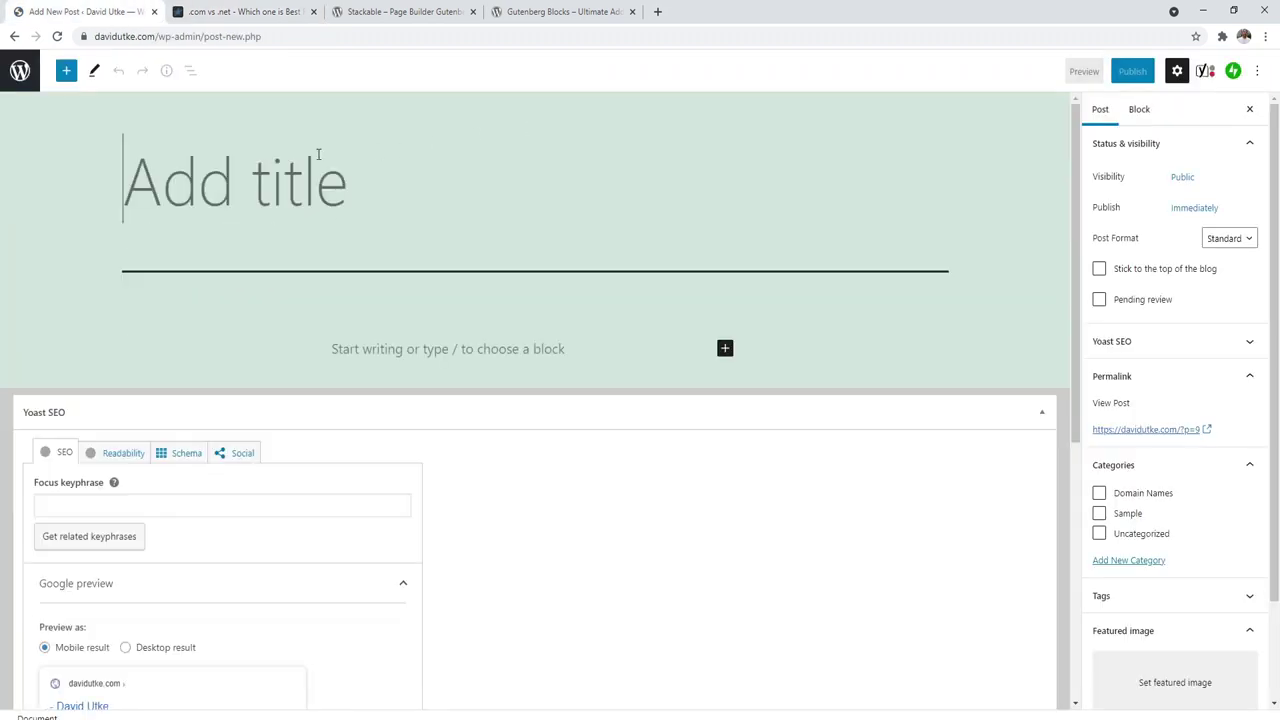
pyautogui.write('Title')
pyautogui.press('BackSpace')
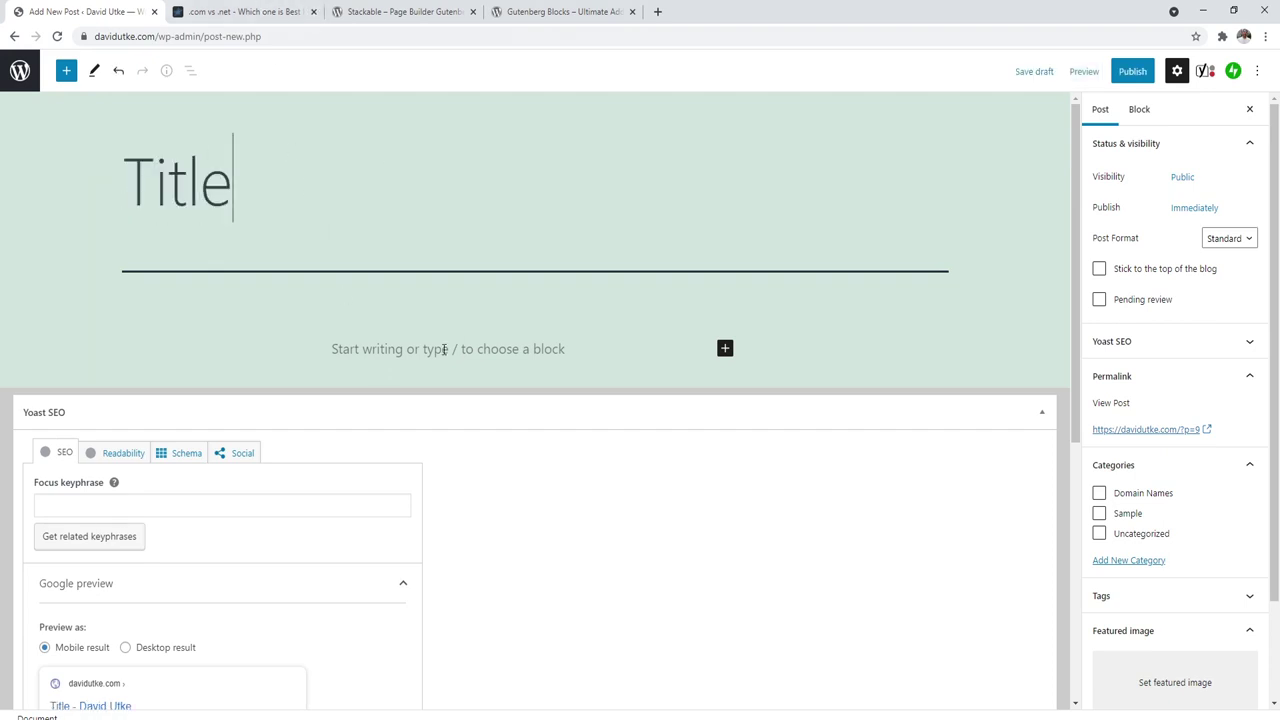
pyautogui.rightClick(419, 349)
pyautogui.click(451, 457)
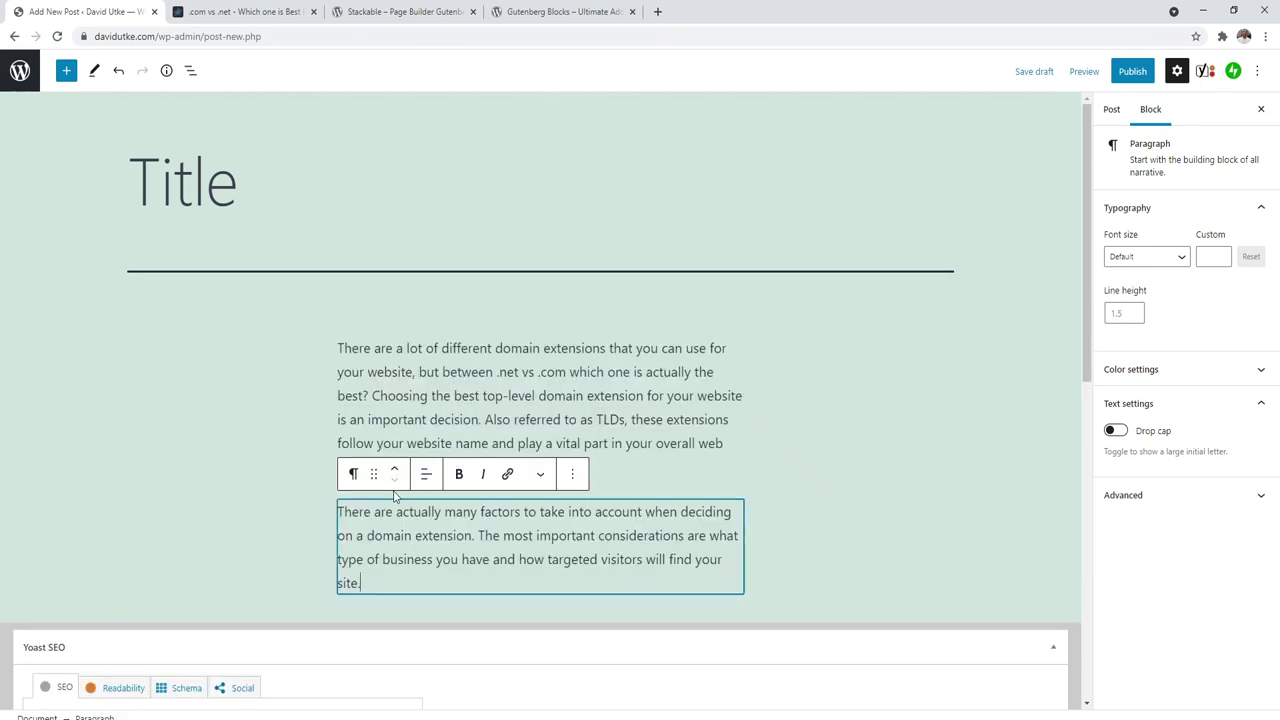
pyautogui.press('Return')
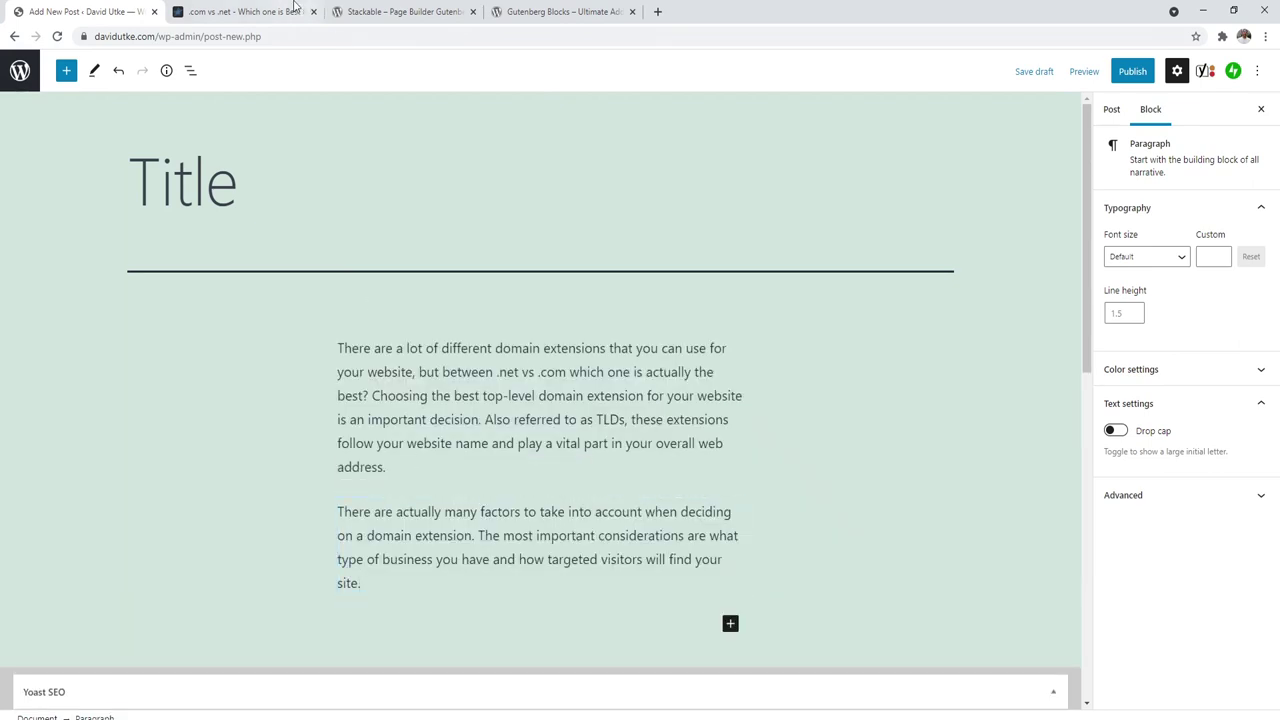
# Step: Copy the '.net as an alternative to a .com' heading from the article and add a heading block
pyautogui.hotkey('ctrl', 'Tab')
pyautogui.moveTo(912, 568); pyautogui.dragTo(347, 563)
pyautogui.click(85, 11)
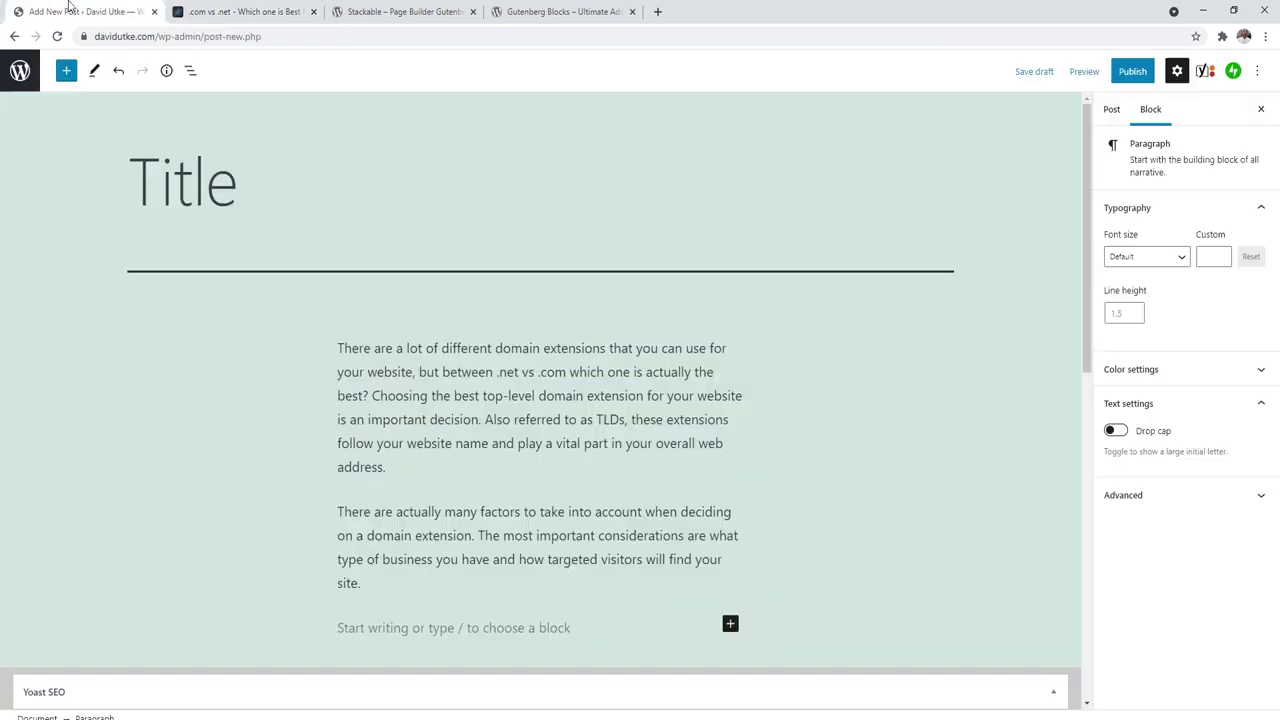
pyautogui.click(730, 623)
pyautogui.click(828, 476)
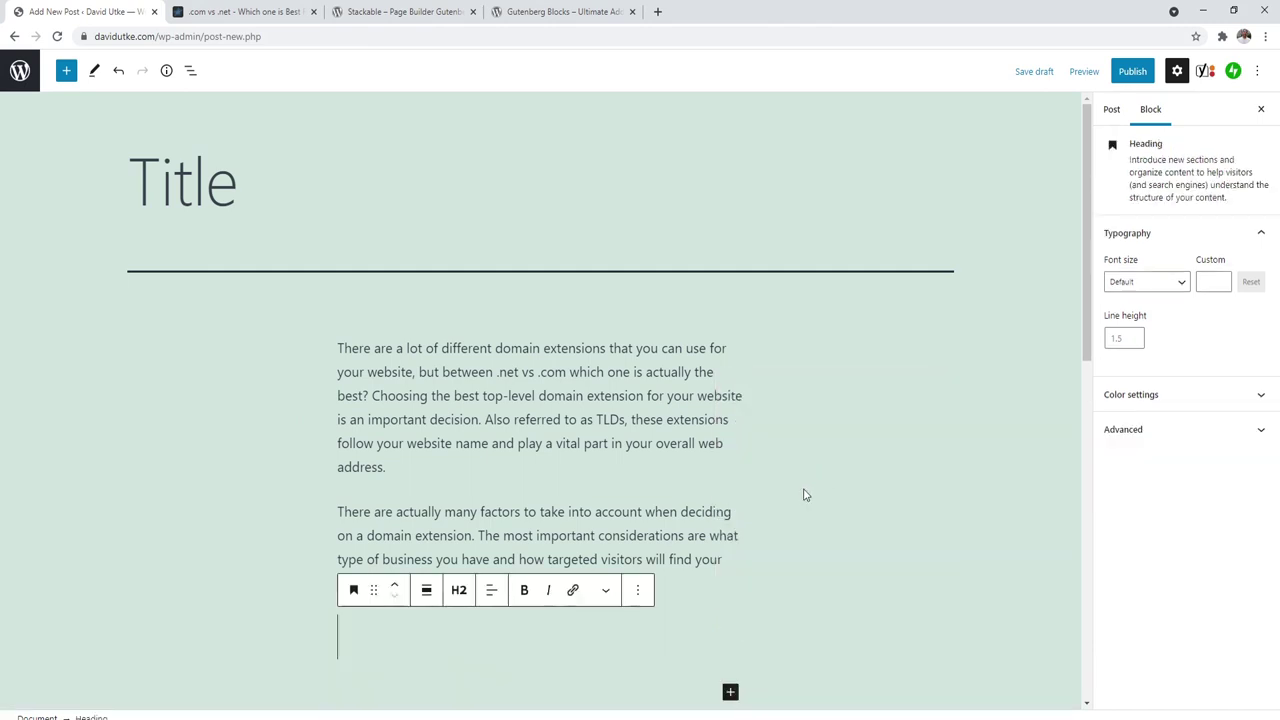
pyautogui.click(459, 592)
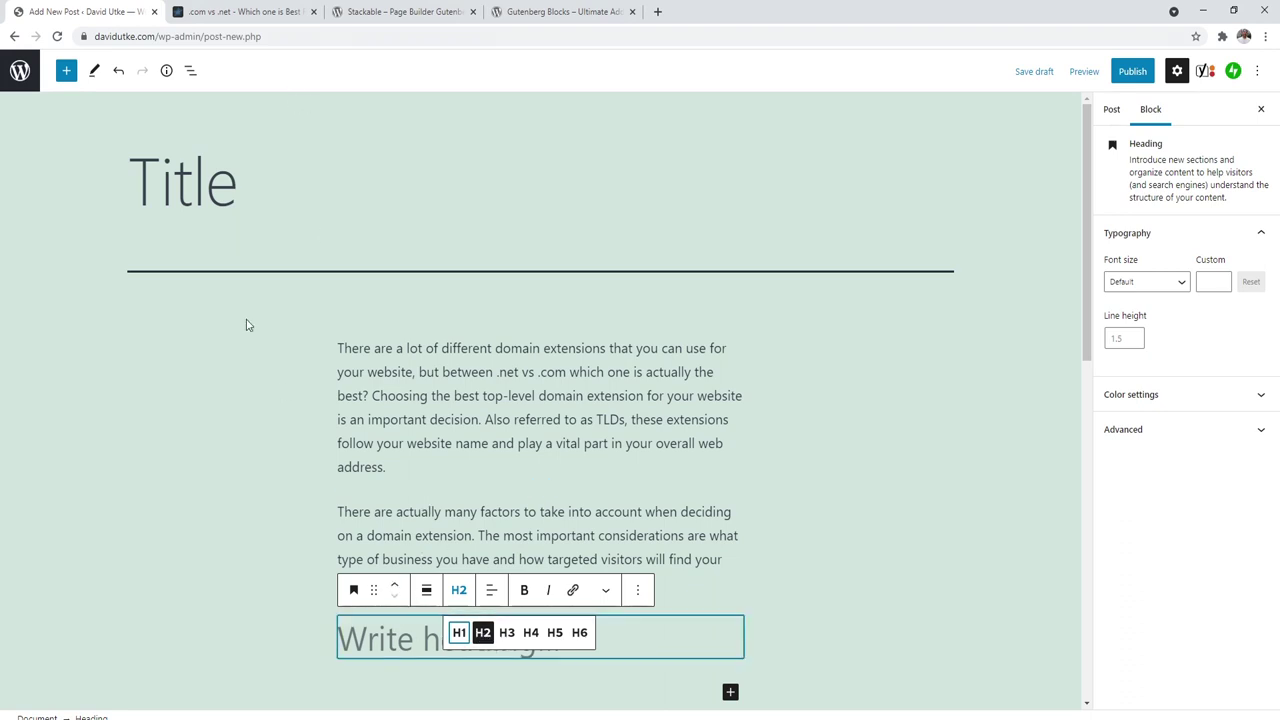
# Step: Type 'Title' into the empty heading block and start a new paragraph below it
pyautogui.click(164, 75)
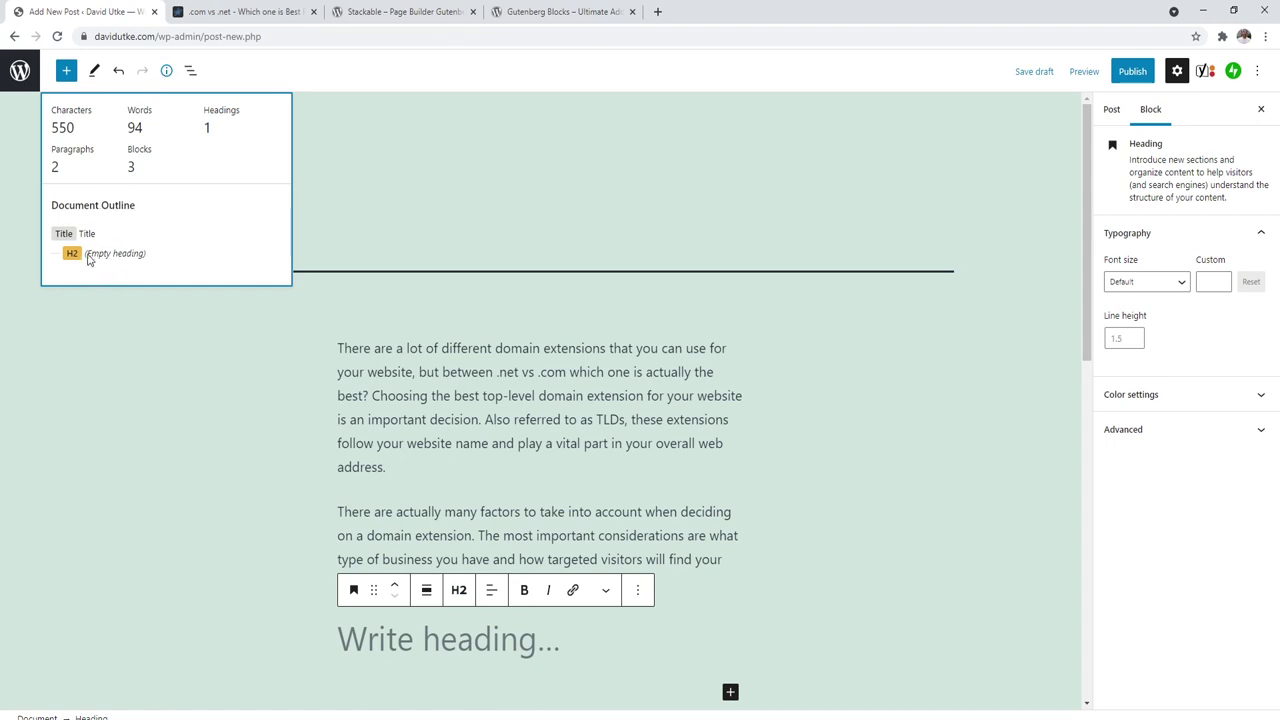
pyautogui.click(315, 244)
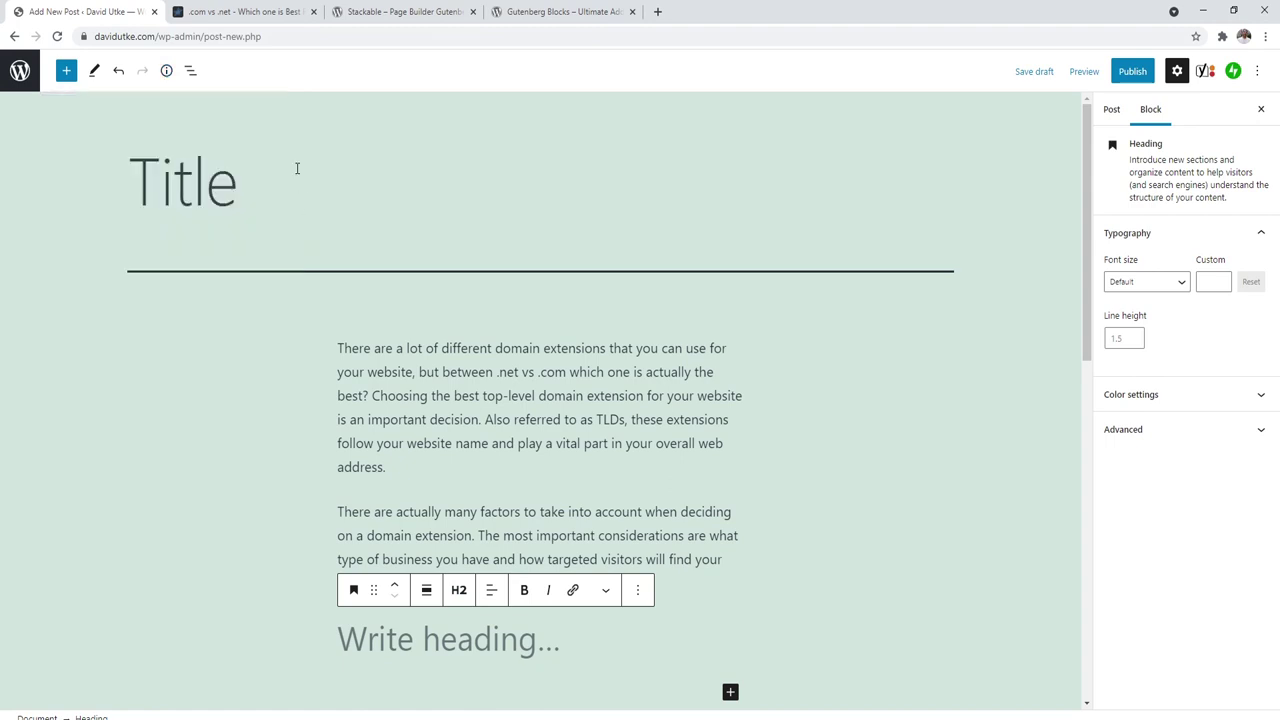
pyautogui.click(296, 168)
pyautogui.click(255, 8)
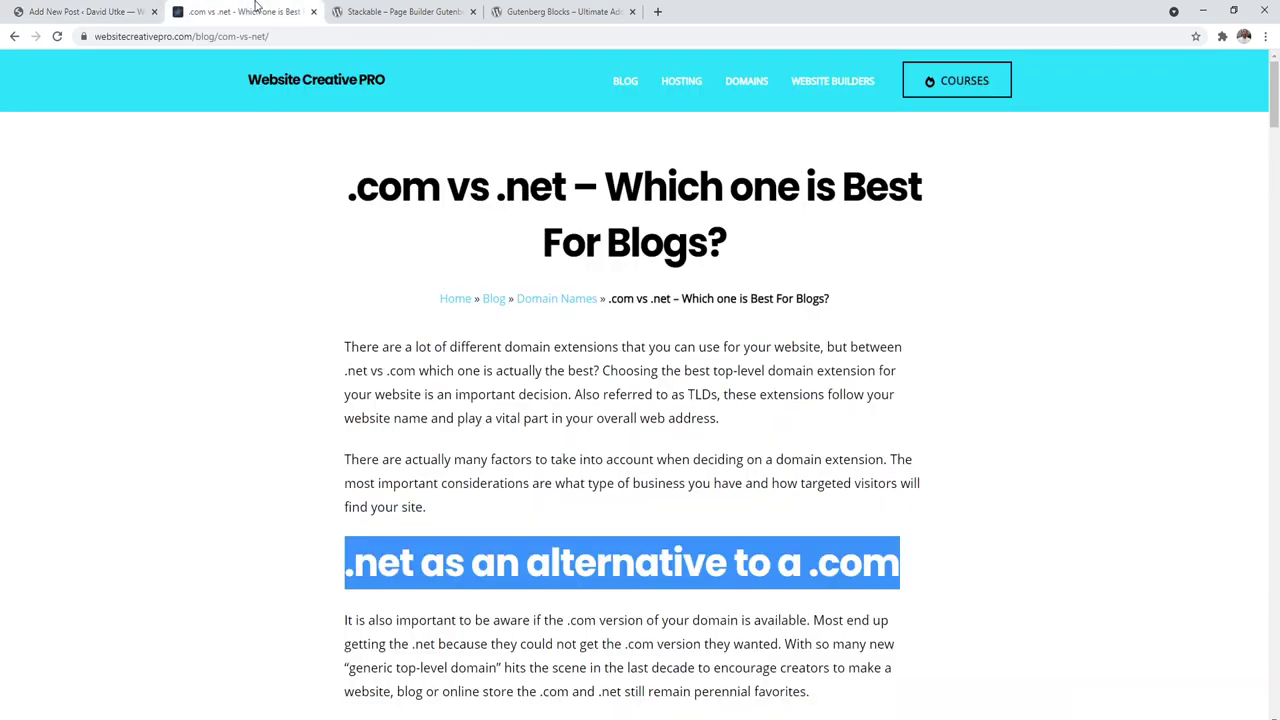
pyautogui.click(120, 10)
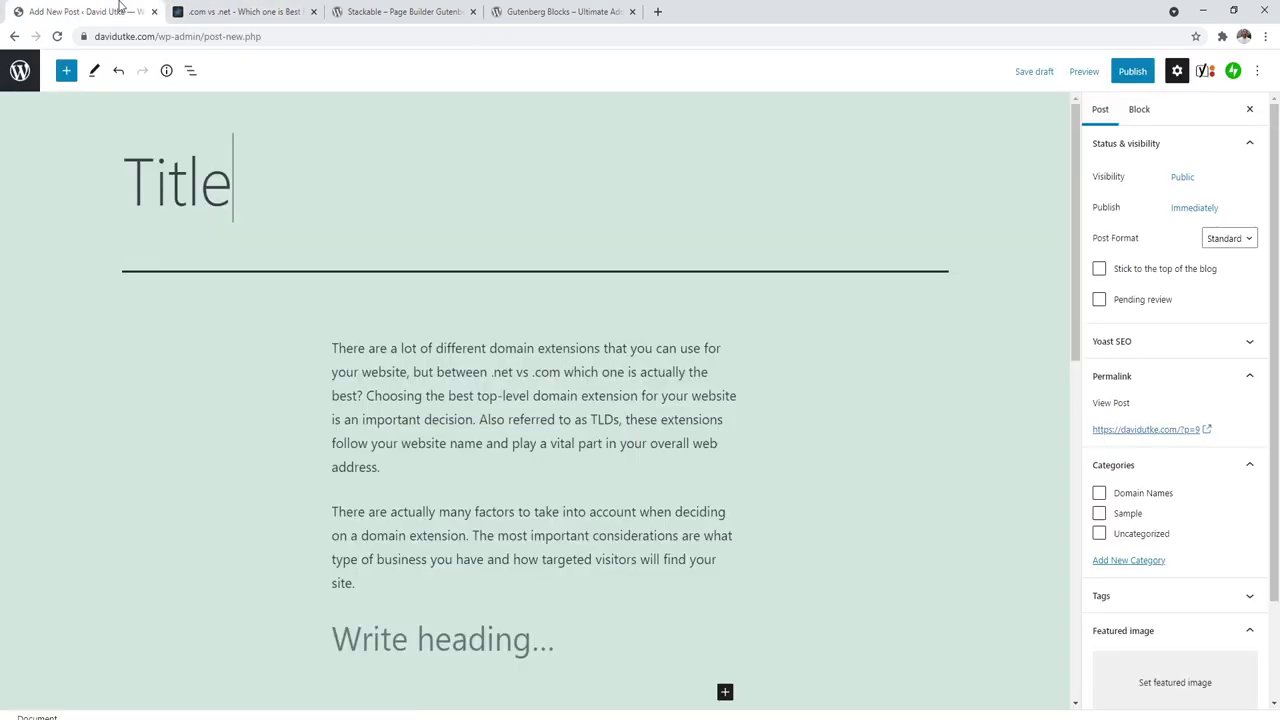
pyautogui.scroll(-3, 453, 628)
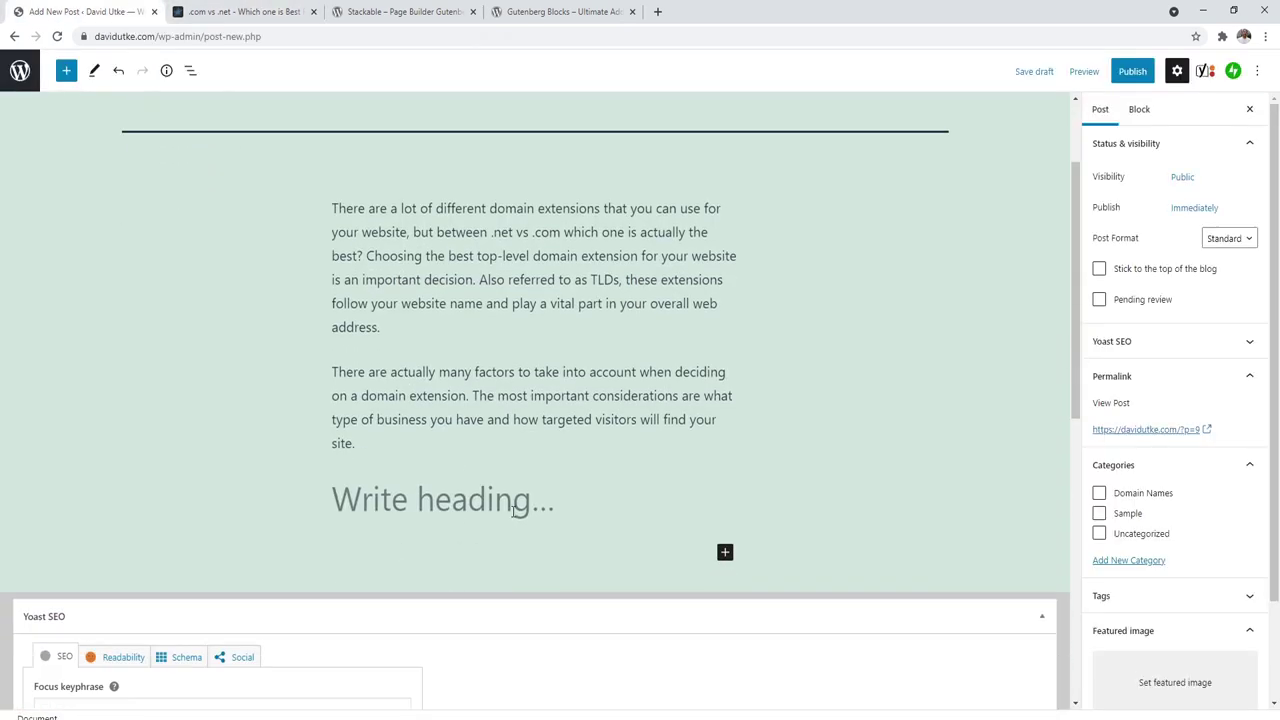
pyautogui.click(520, 505)
pyautogui.write('Title')
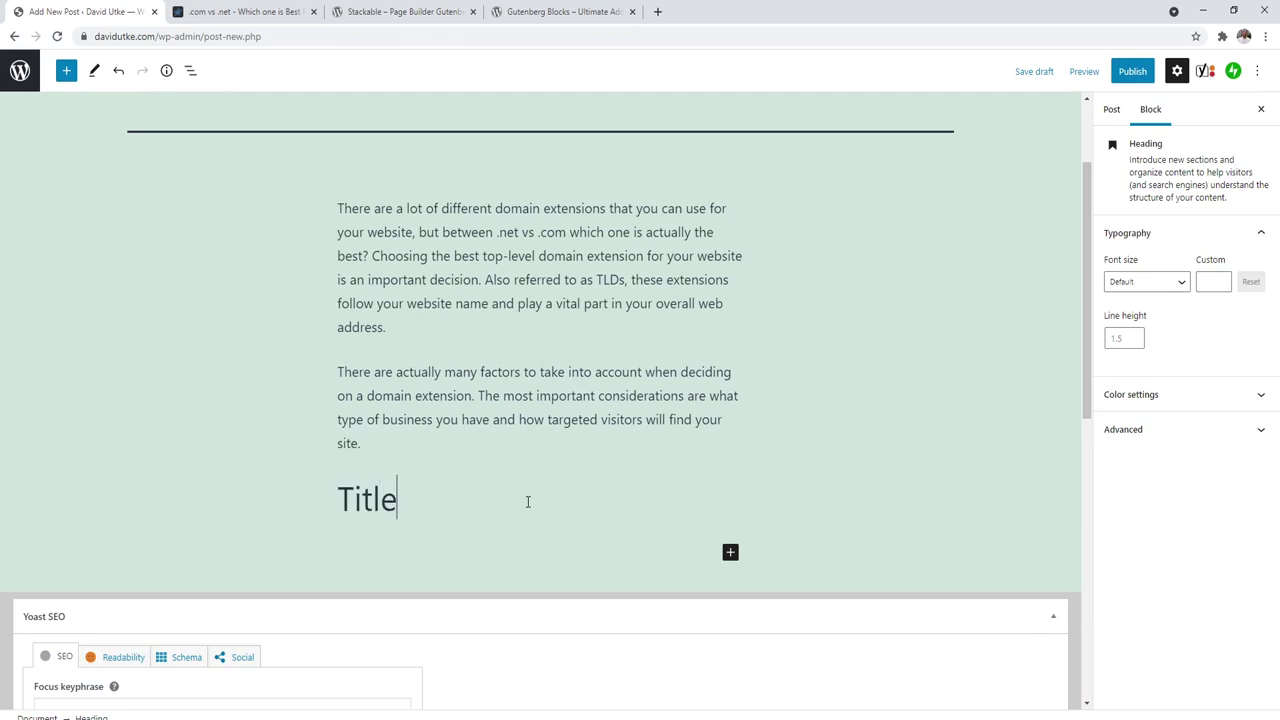
pyautogui.press('Return')
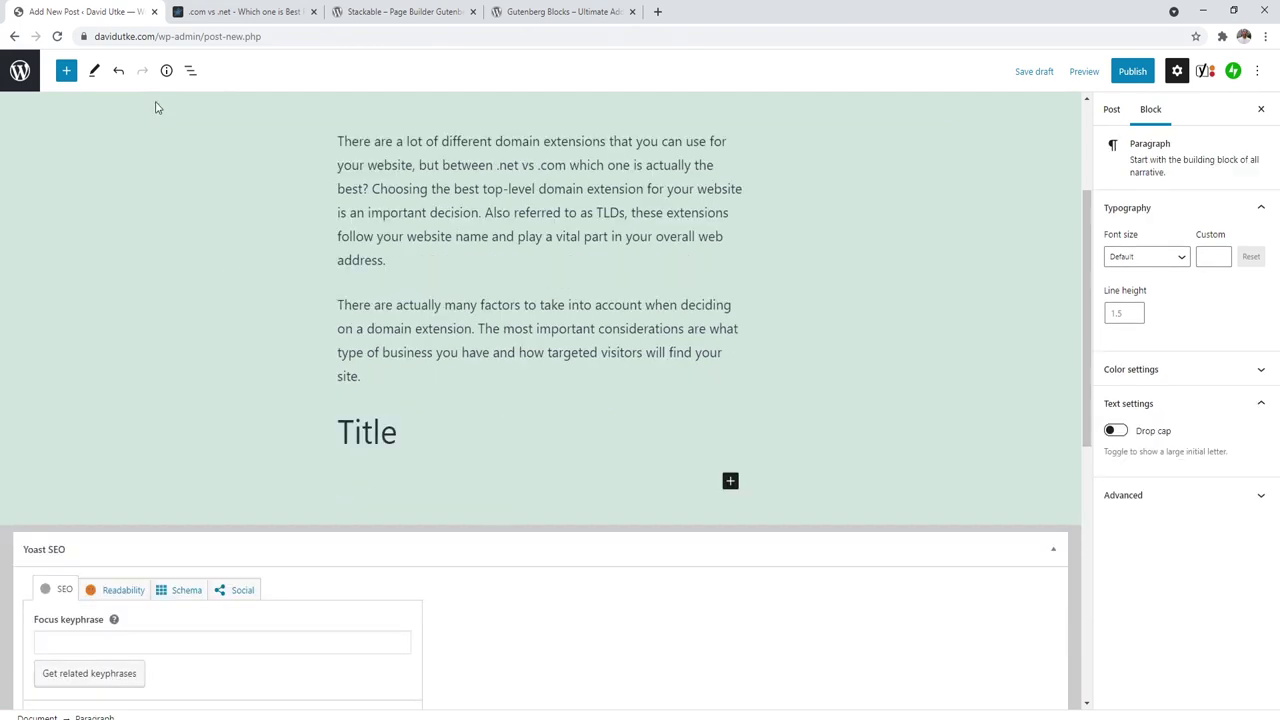
# Step: Check the content outline and add another heading block below the Title heading
pyautogui.click(166, 76)
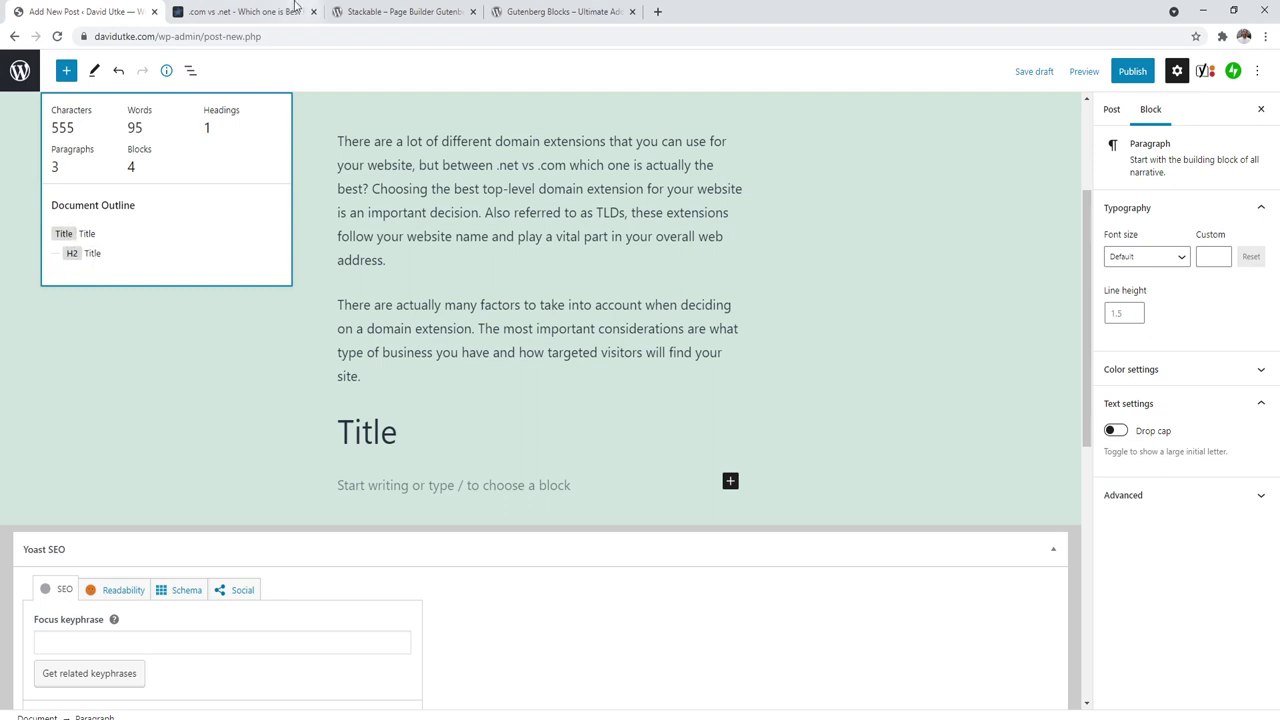
pyautogui.click(405, 487)
pyautogui.click(731, 481)
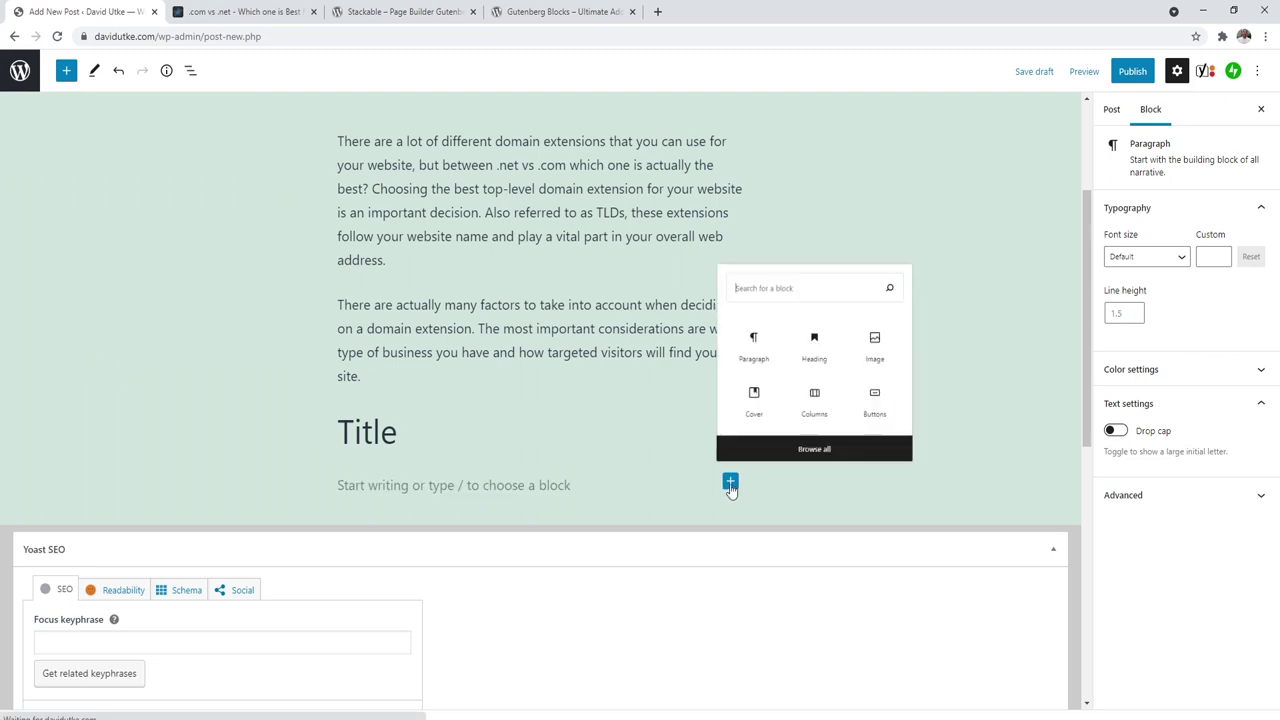
pyautogui.click(829, 322)
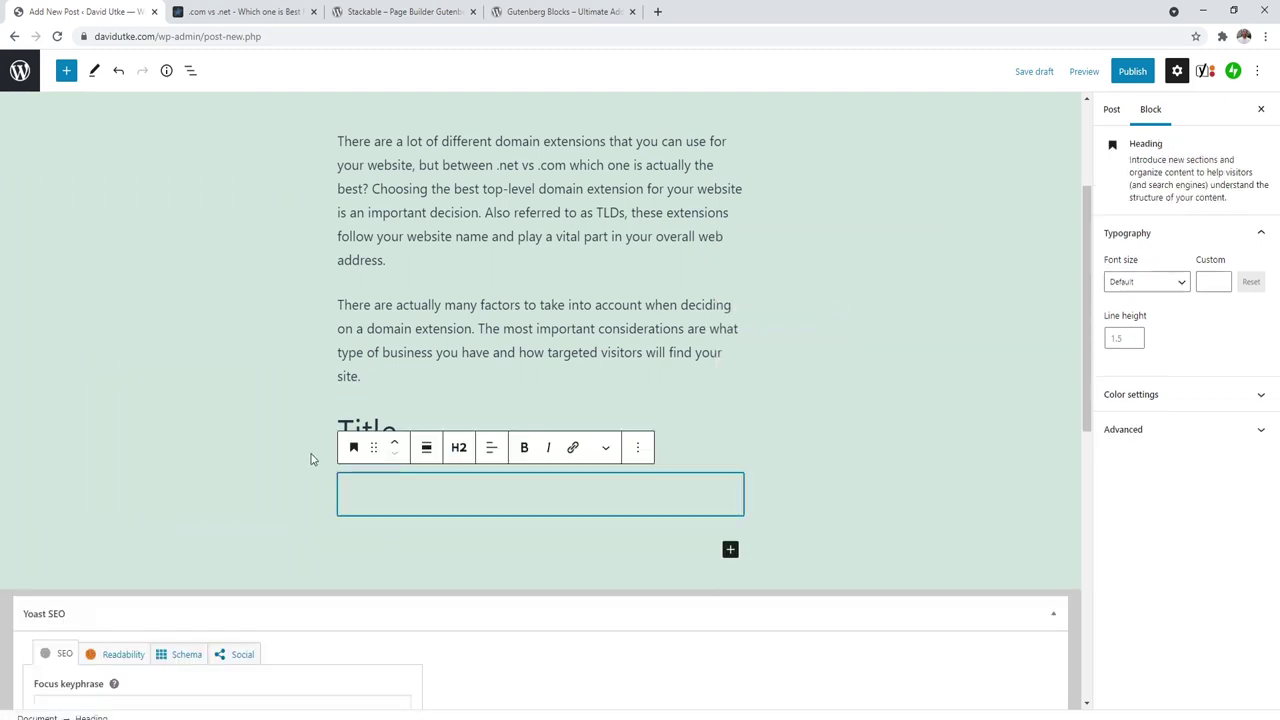
pyautogui.click(459, 447)
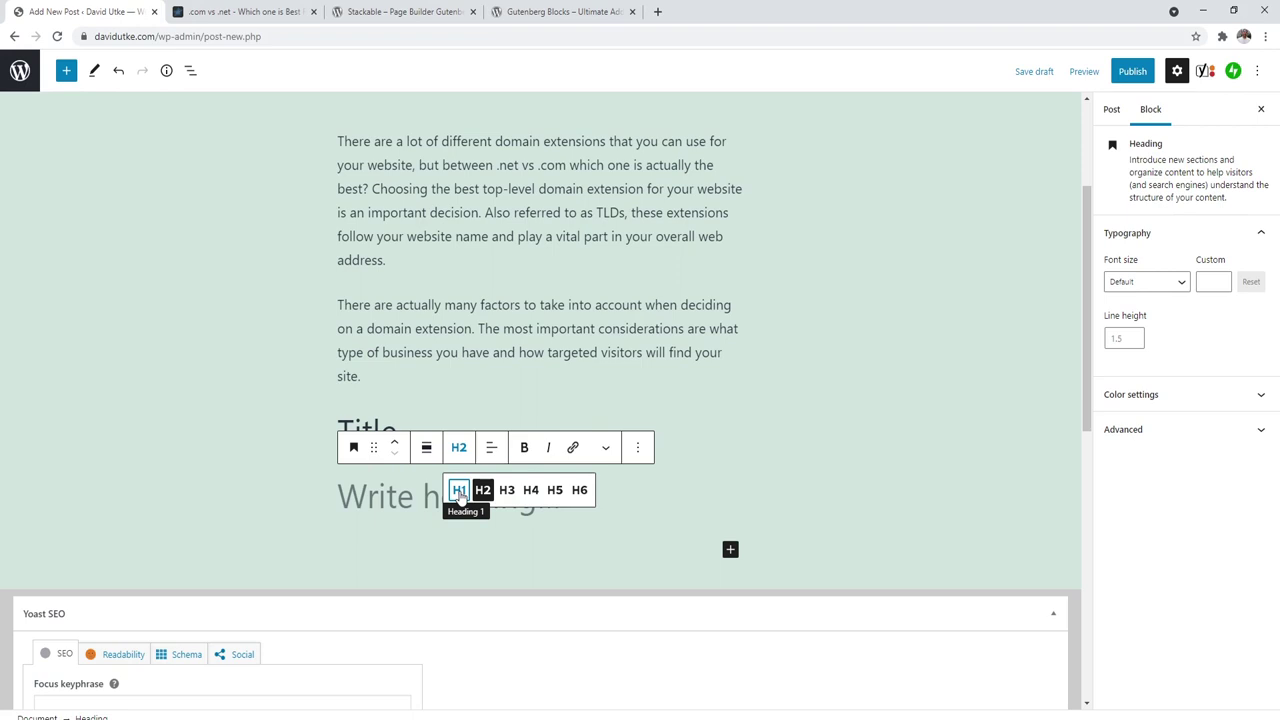
pyautogui.click(449, 349)
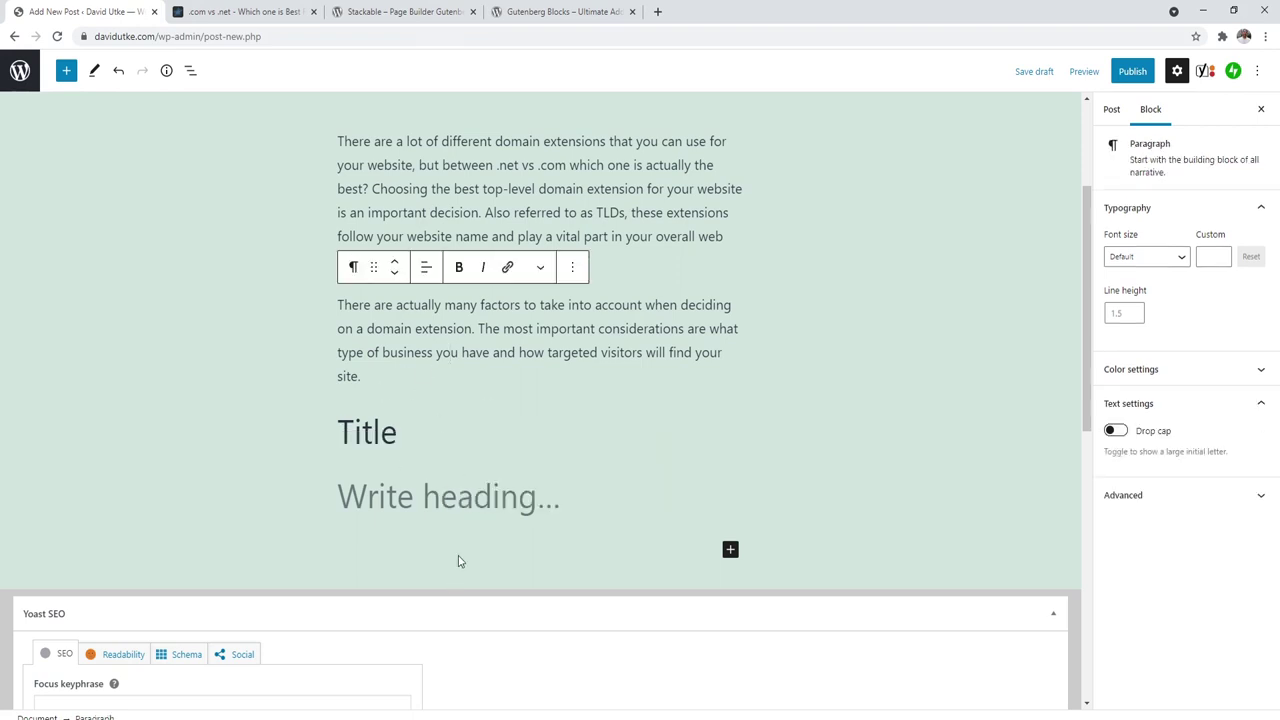
# Step: Select the article's section heading, then turn the empty heading under Title into a paragraph
pyautogui.hotkey('ctrl', 'Tab')
pyautogui.moveTo(1277, 132); pyautogui.dragTo(1203, 362)
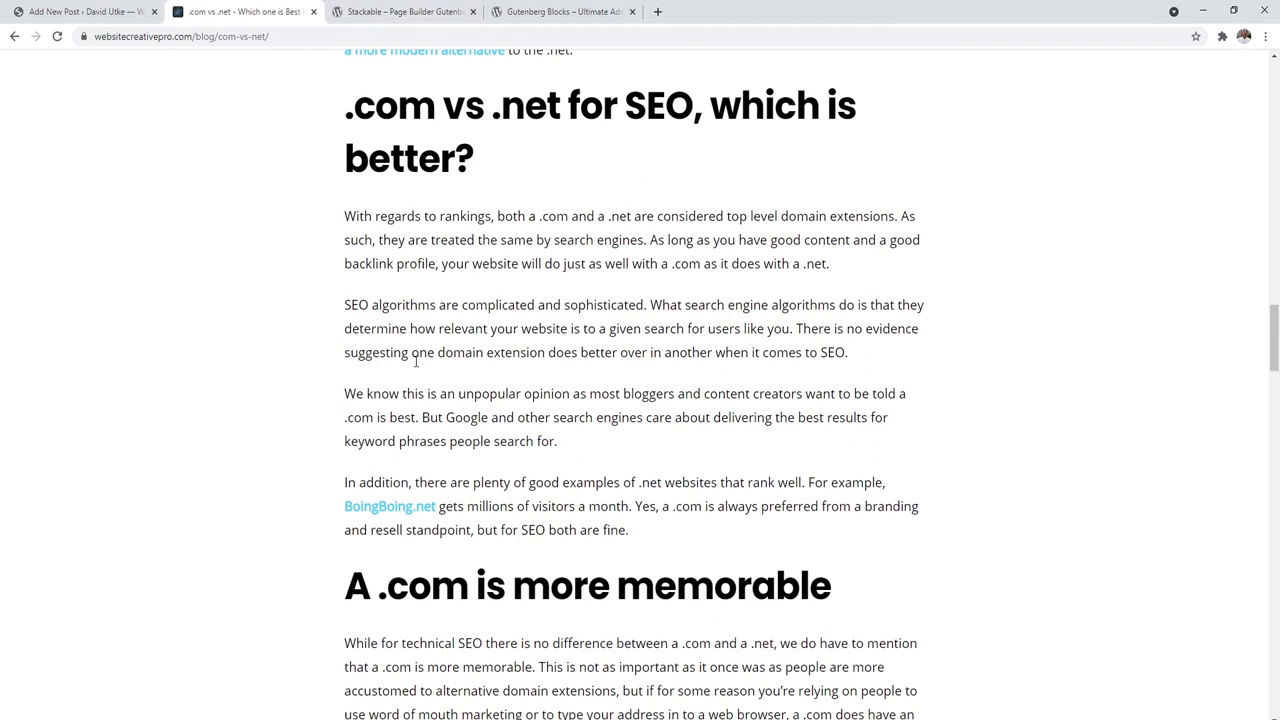
pyautogui.moveTo(424, 394); pyautogui.dragTo(350, 397)
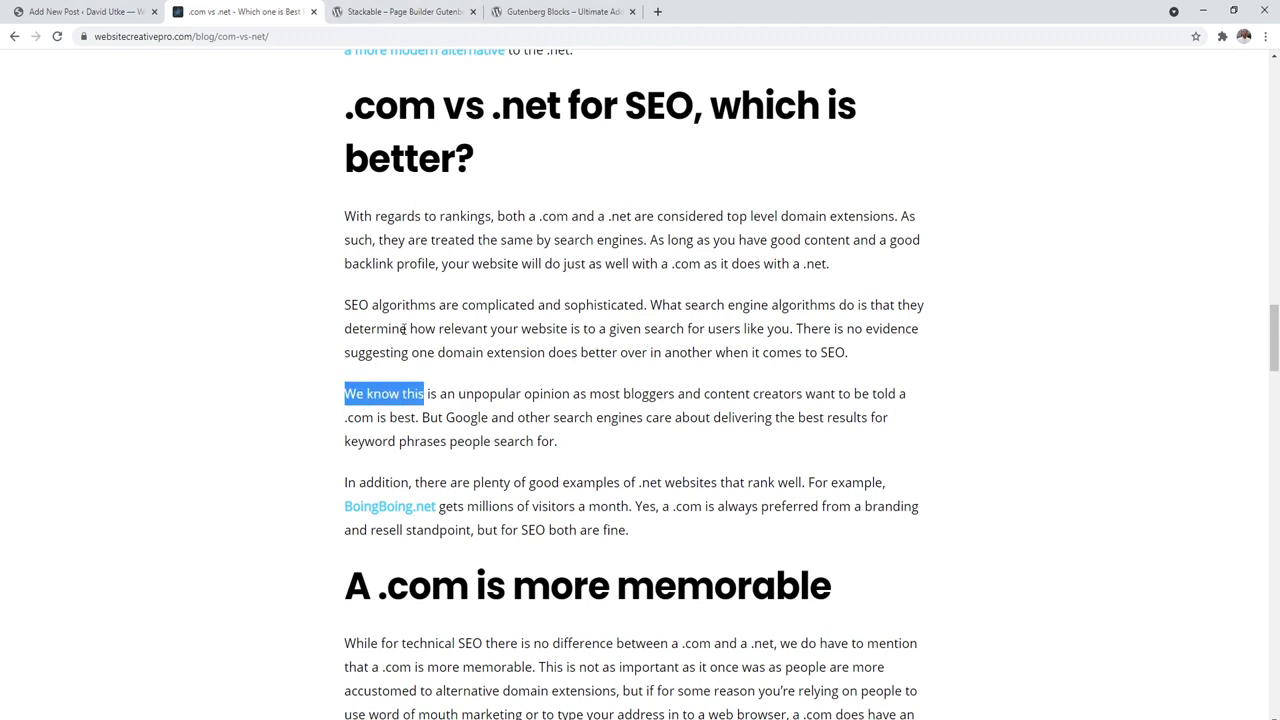
pyautogui.moveTo(493, 170); pyautogui.dragTo(333, 117)
pyautogui.click(76, 10)
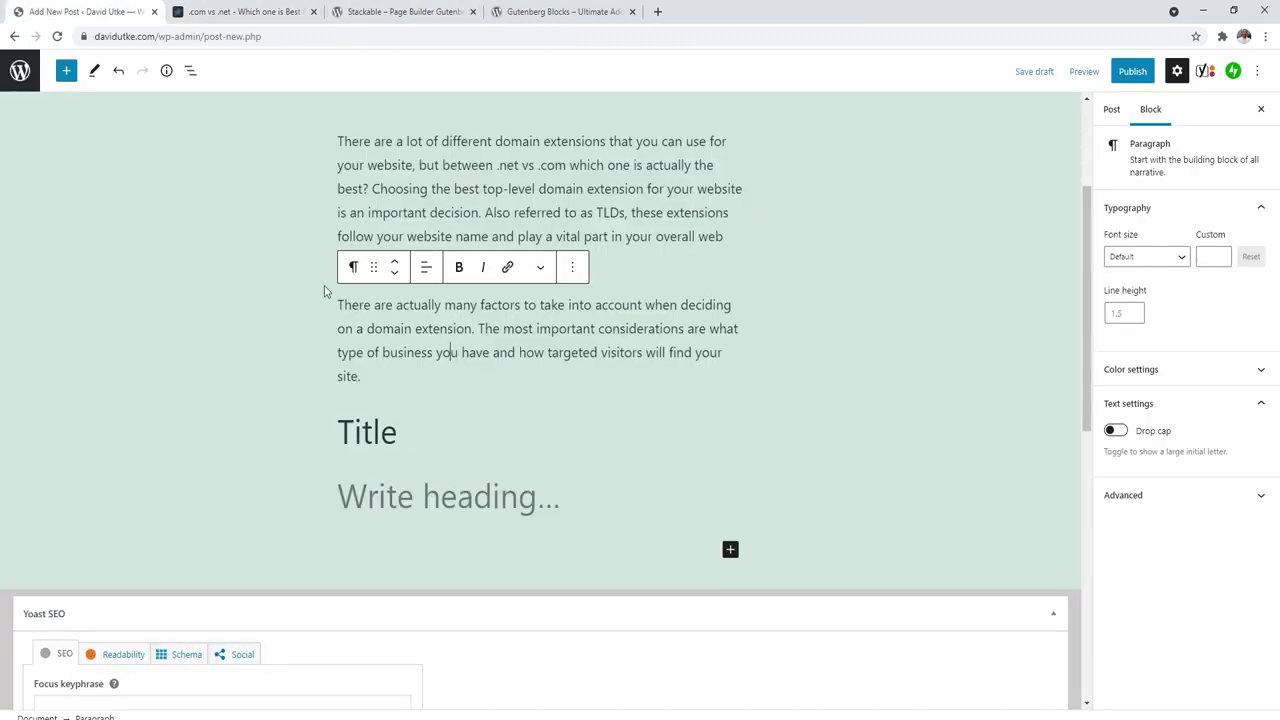
pyautogui.click(532, 491)
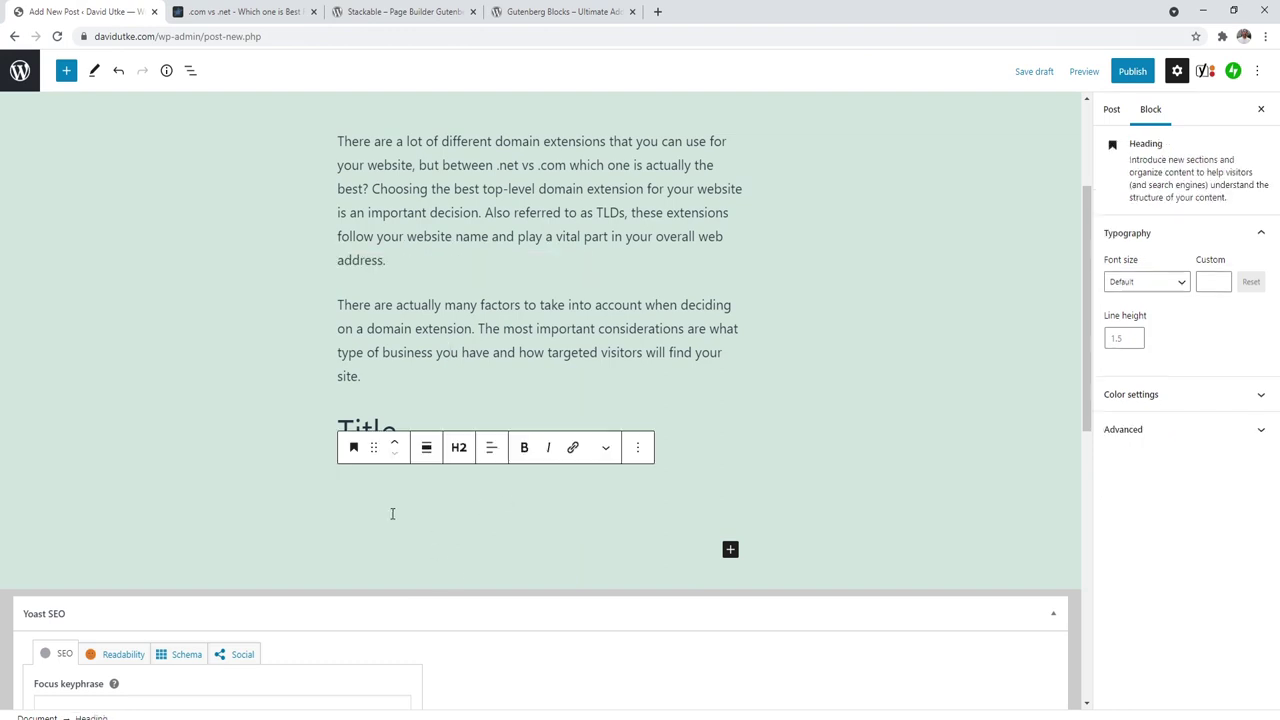
pyautogui.press('BackSpace')
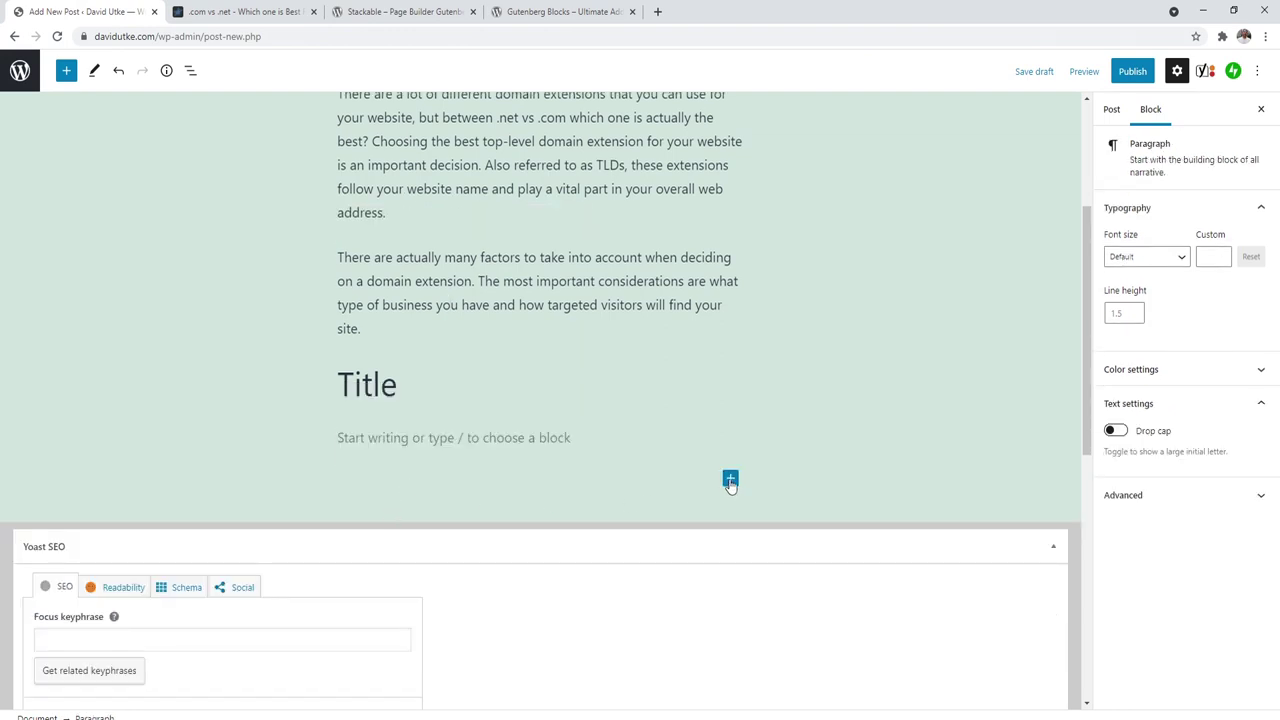
pyautogui.click(730, 480)
# Step: Open the full block inserter and scroll through its Media and Design blocks
pyautogui.click(792, 456)
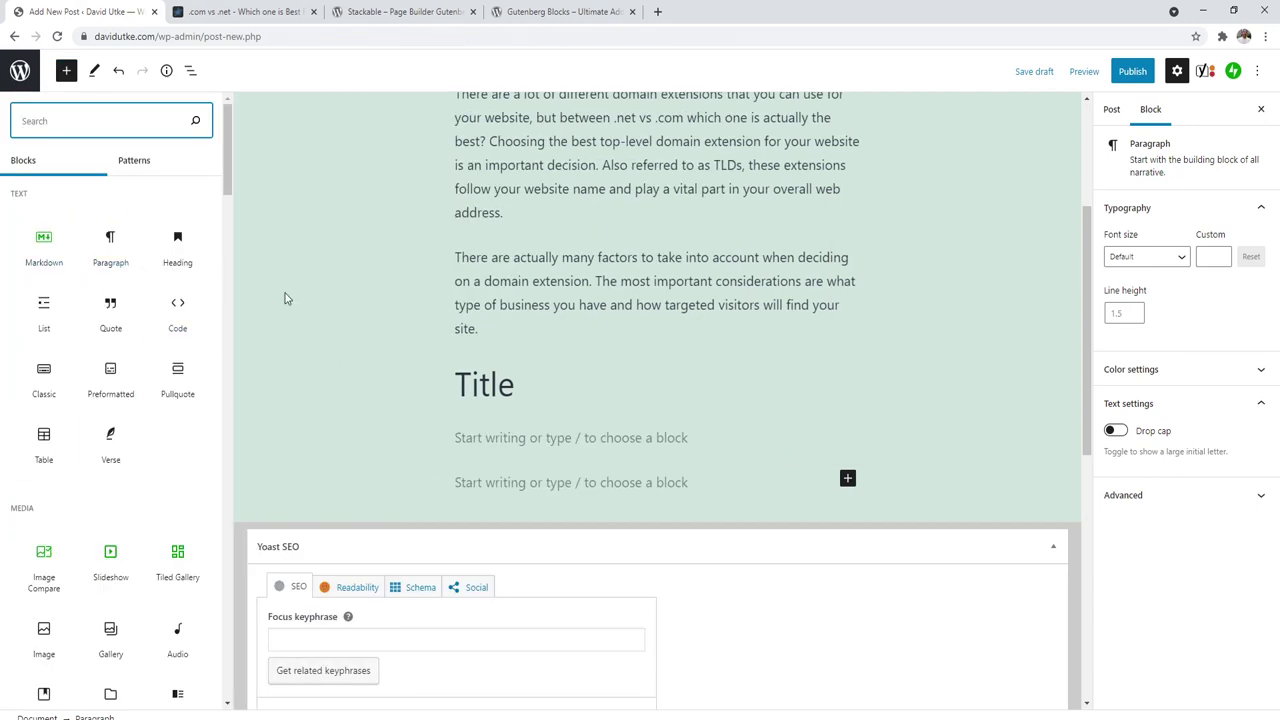
pyautogui.moveTo(227, 150); pyautogui.dragTo(227, 192)
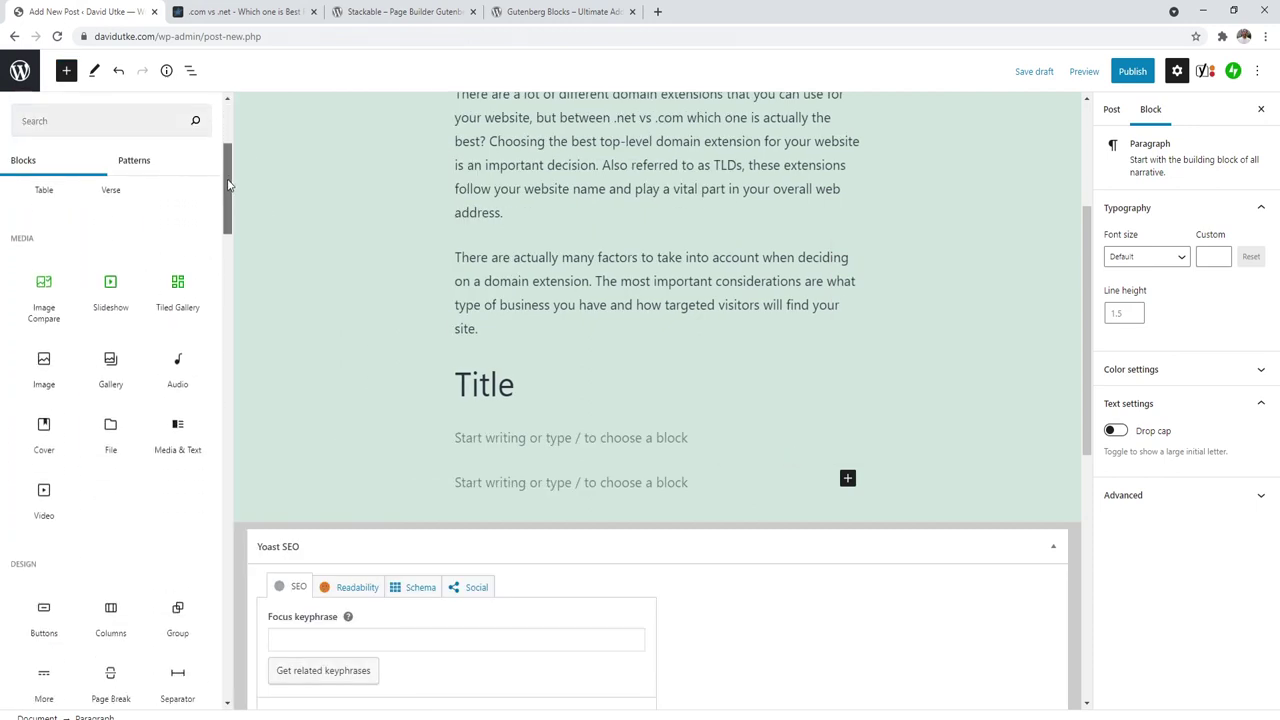
pyautogui.moveTo(43, 491)
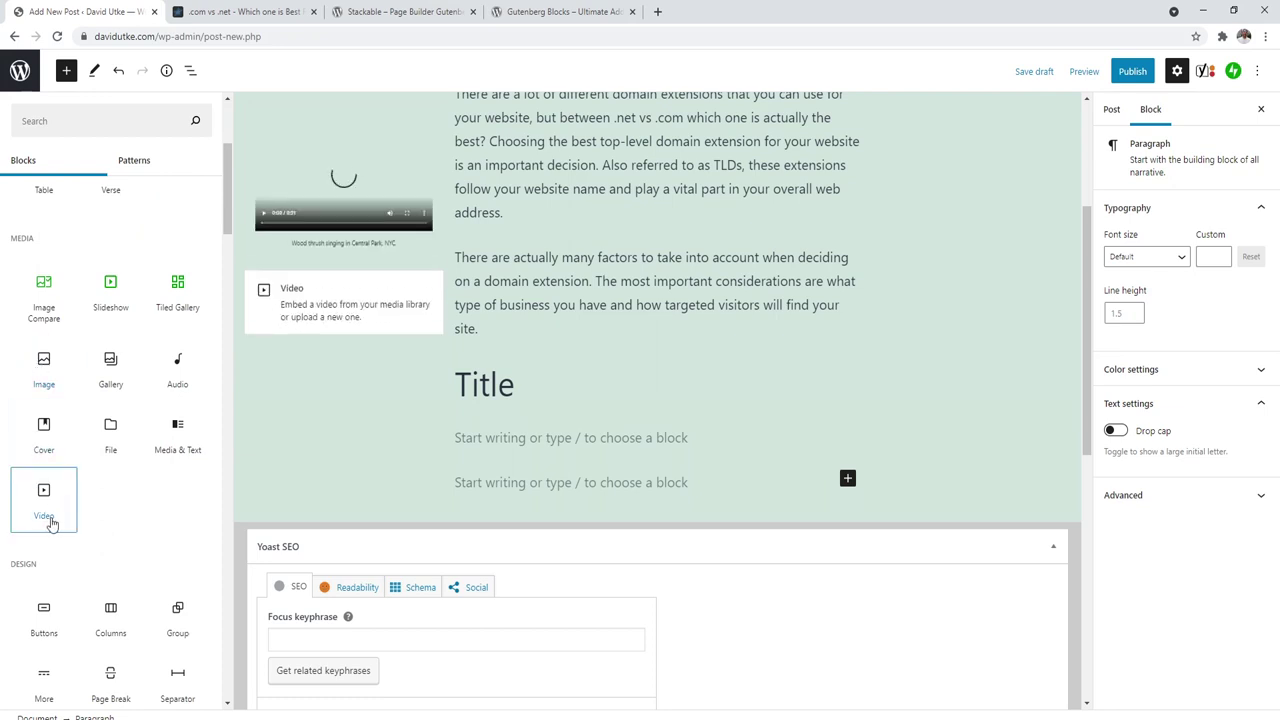
pyautogui.moveTo(229, 200); pyautogui.dragTo(203, 282)
pyautogui.moveTo(178, 277)
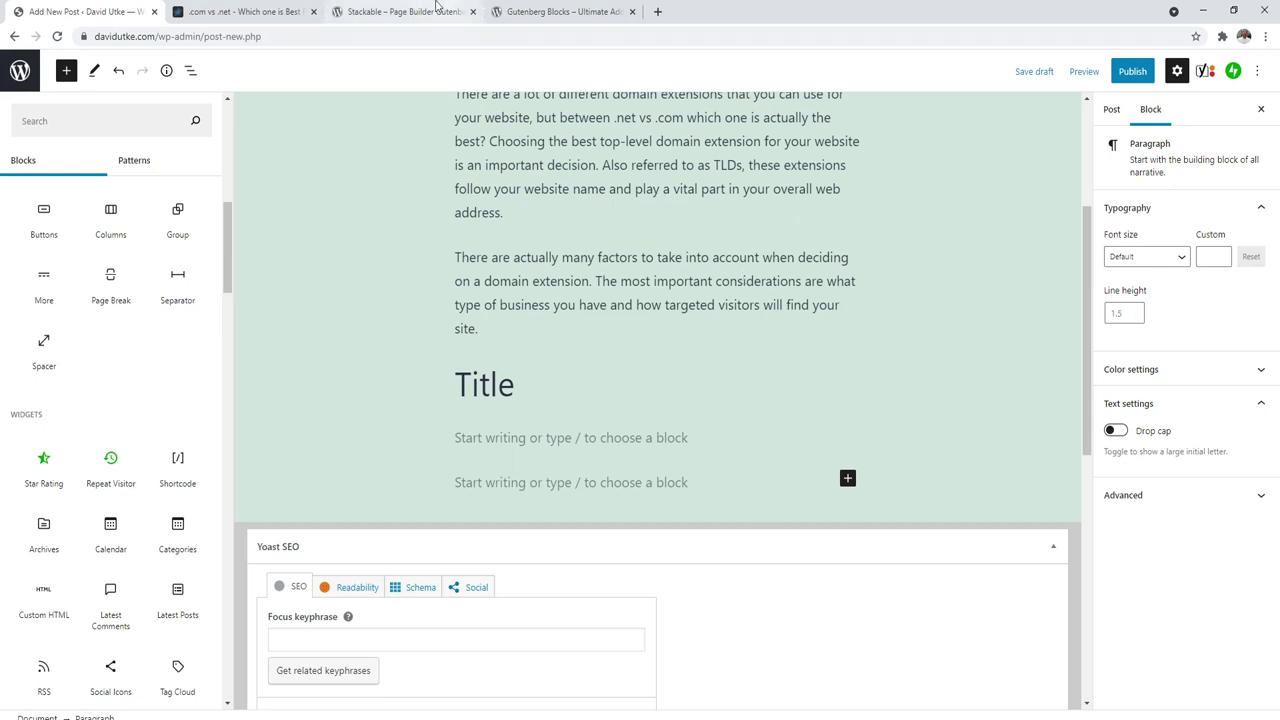
# Step: Look up the Stackable and Ultimate Addons for Gutenberg plugin names in their tabs
pyautogui.click(390, 12)
pyautogui.moveTo(415, 458); pyautogui.dragTo(628, 465)
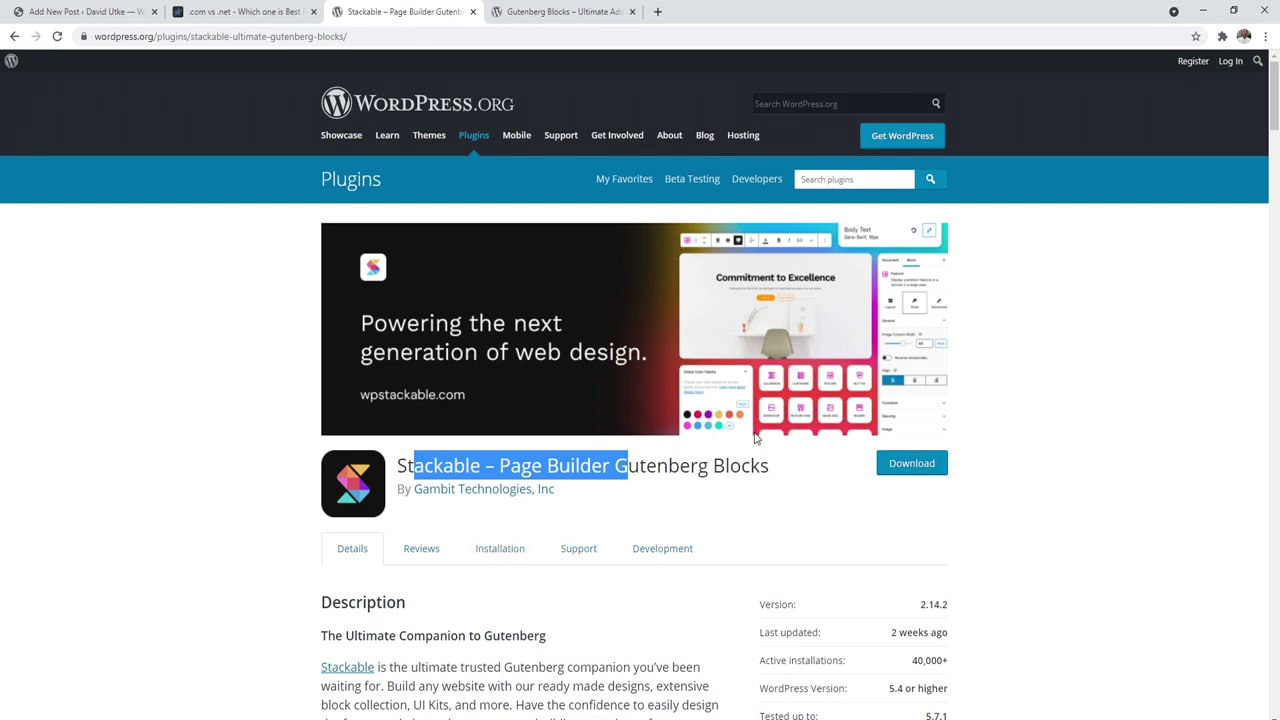
pyautogui.click(615, 6)
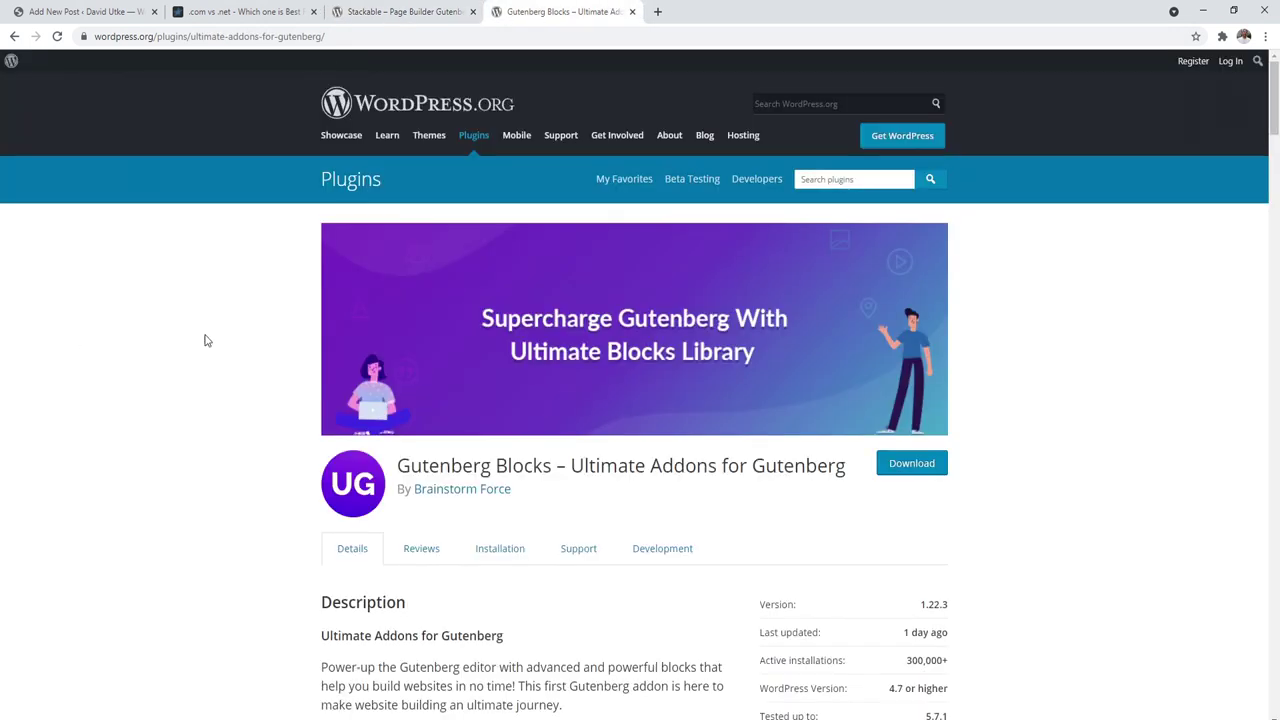
pyautogui.moveTo(580, 457); pyautogui.dragTo(714, 445)
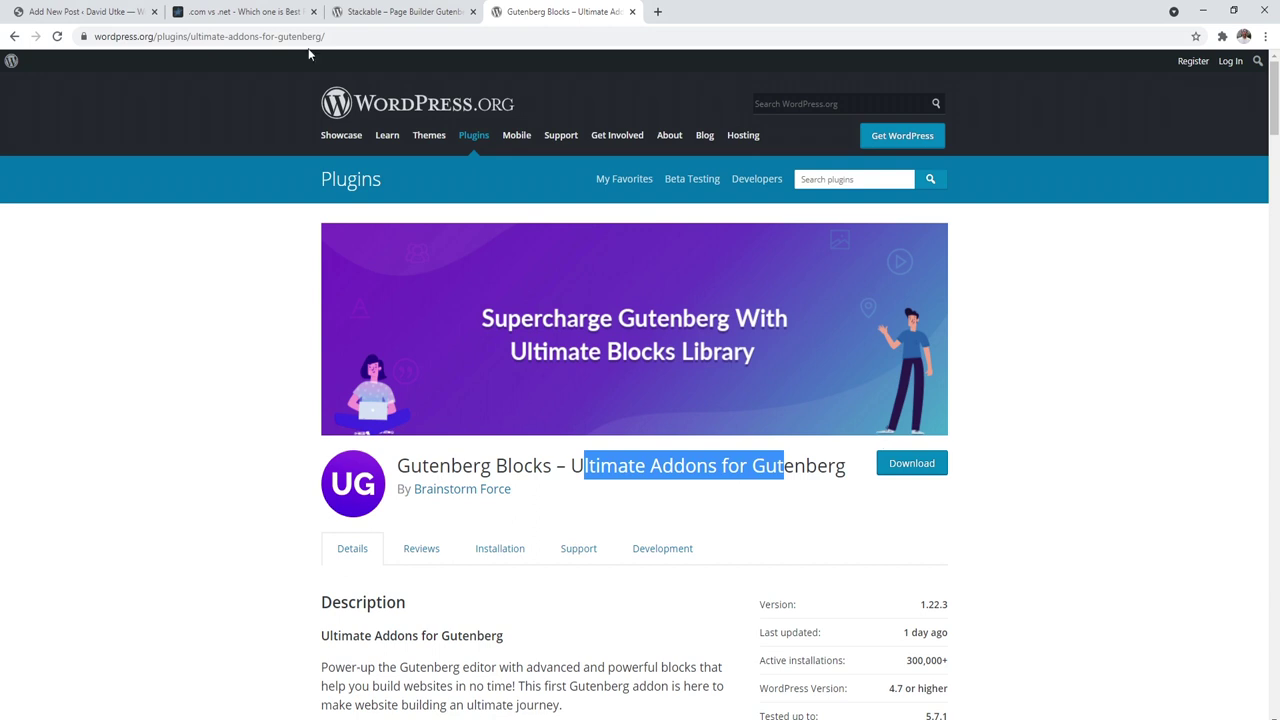
pyautogui.click(85, 11)
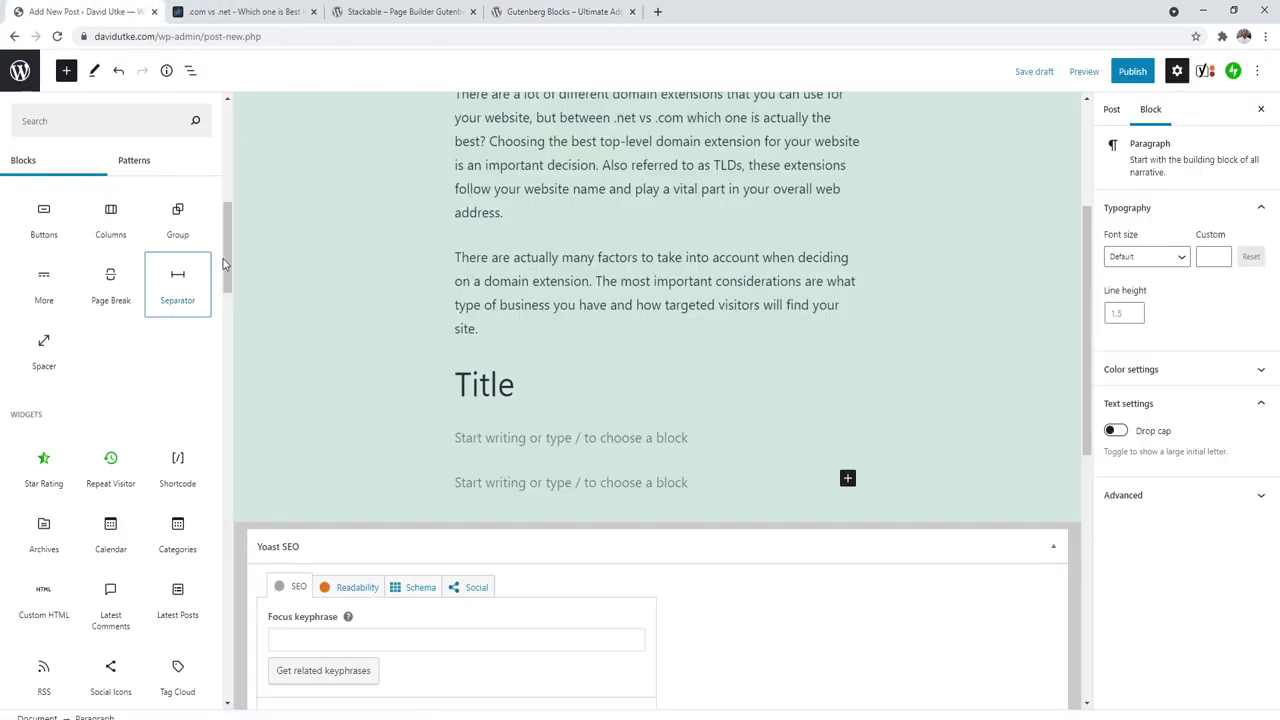
pyautogui.moveTo(227, 263); pyautogui.dragTo(227, 213)
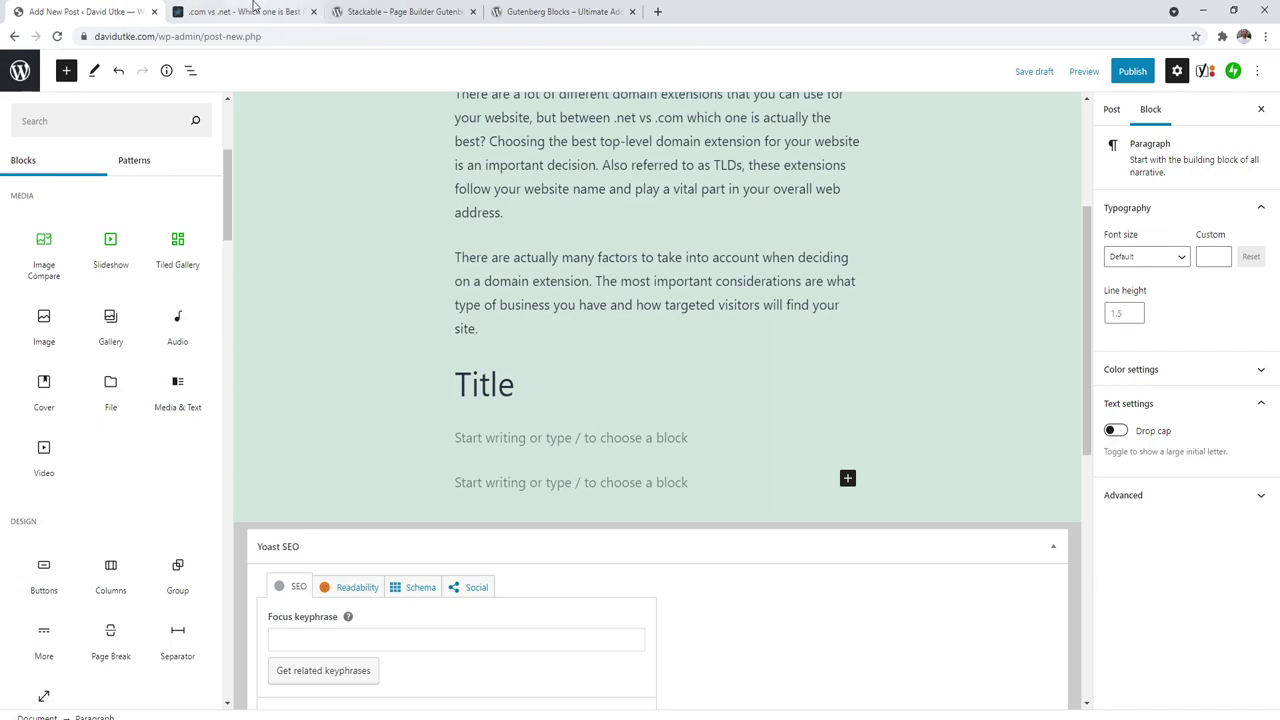
# Step: Skim the .com vs .net article, then bring up the post's own settings panel
pyautogui.click(240, 11)
pyautogui.moveTo(1275, 345); pyautogui.dragTo(1256, 563)
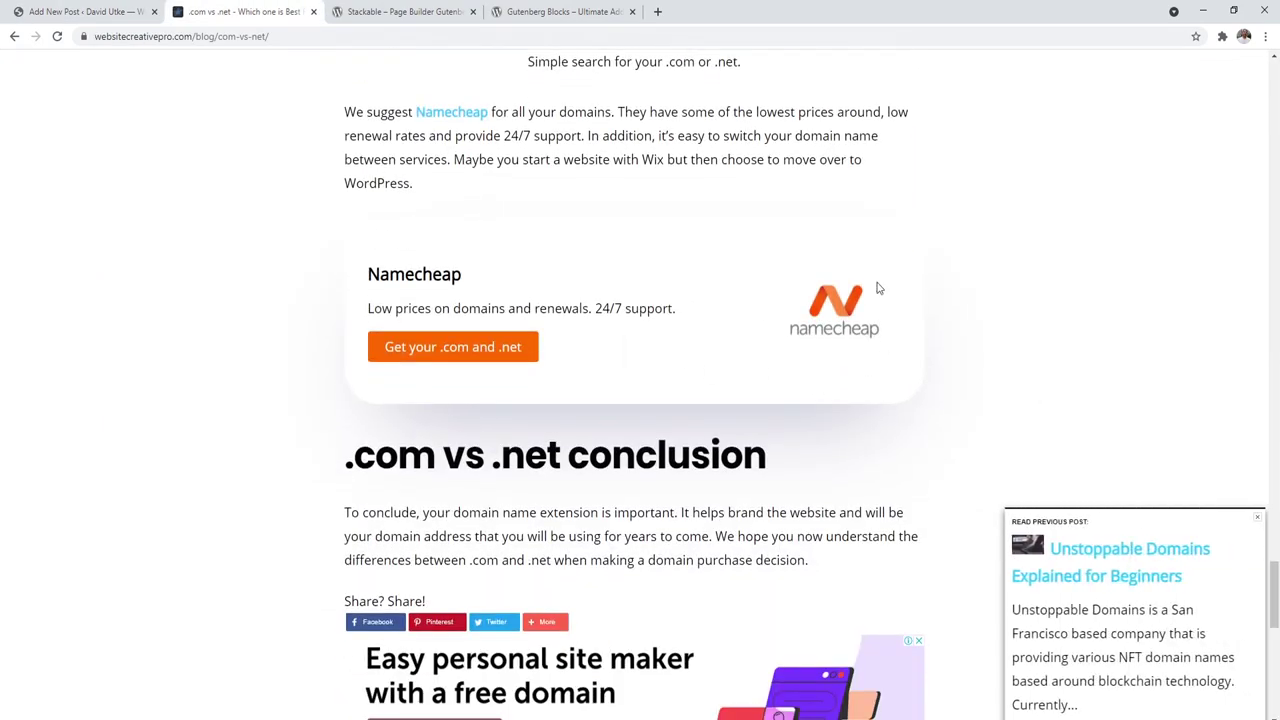
pyautogui.click(393, 8)
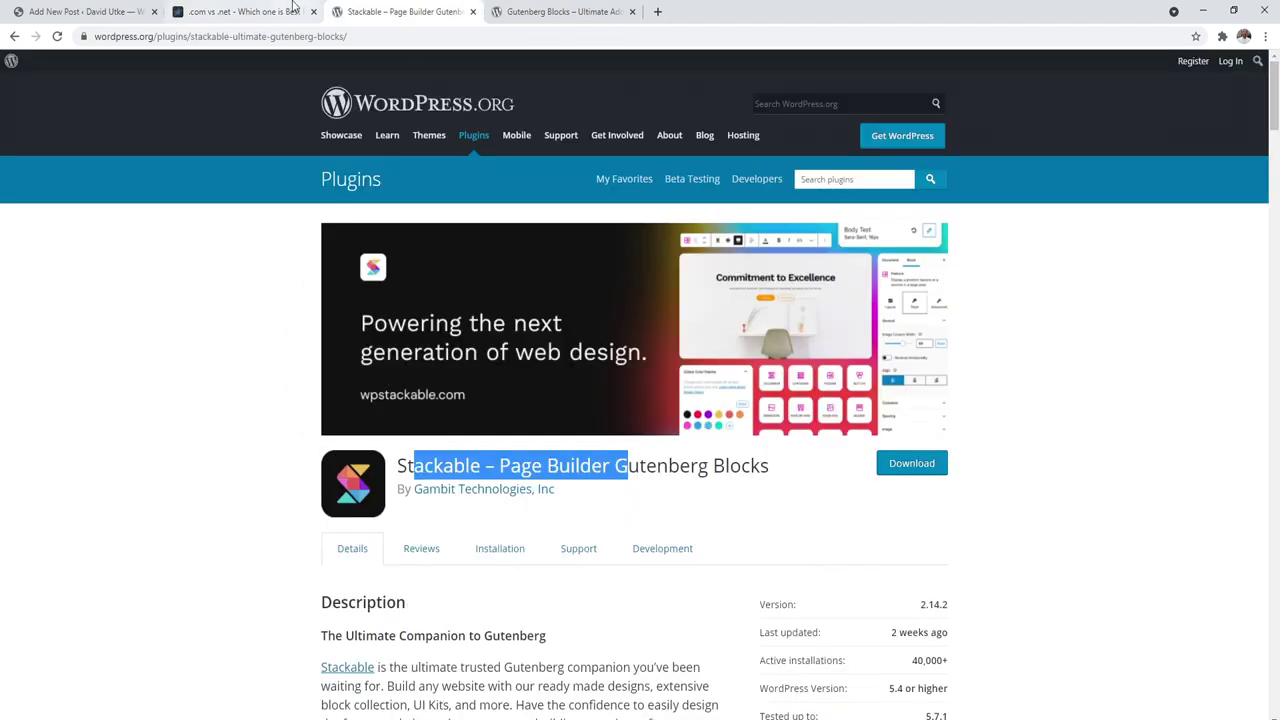
pyautogui.click(252, 7)
pyautogui.click(125, 8)
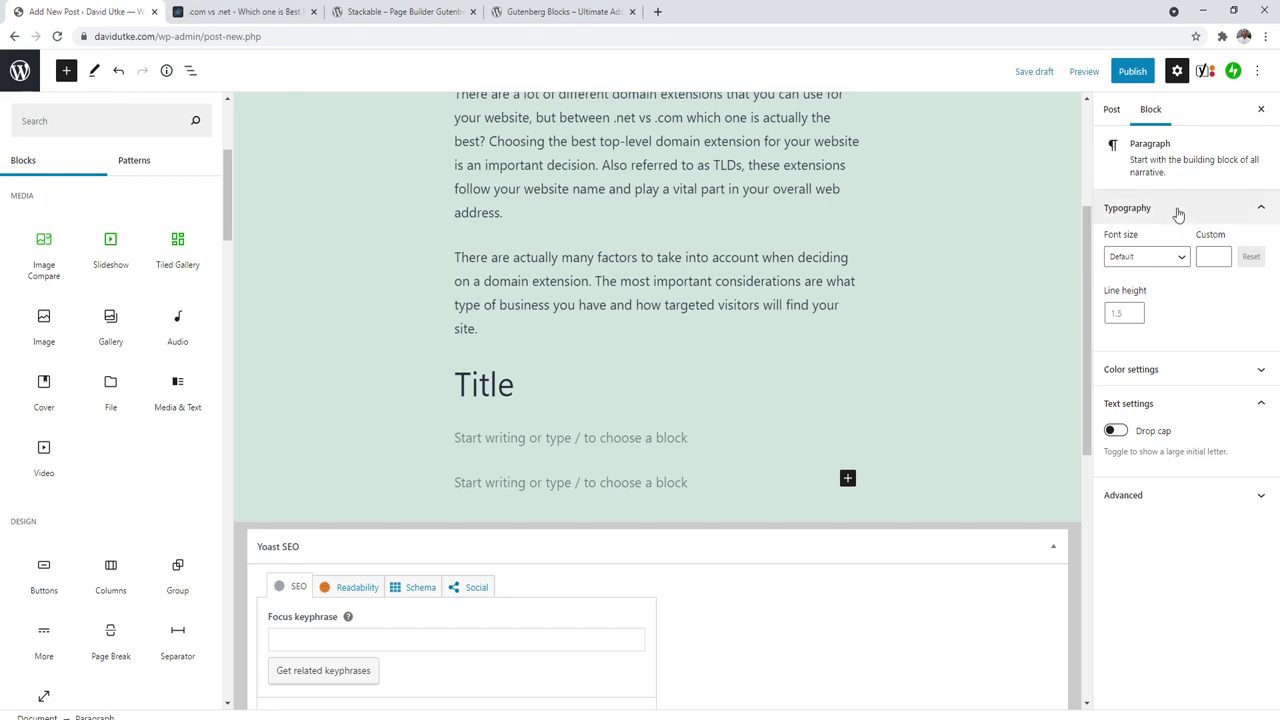
pyautogui.click(1108, 112)
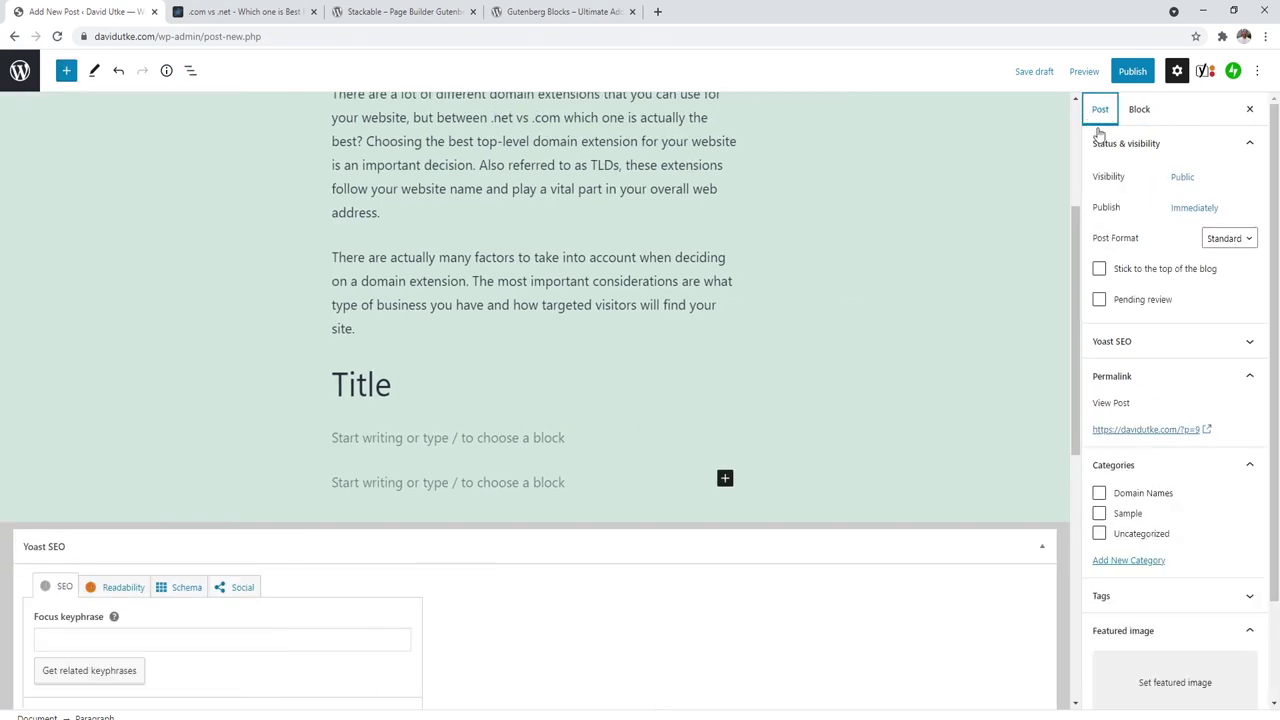
# Step: File the post under Domain Names only, after checking the permalink and featured image picker
pyautogui.click(1140, 384)
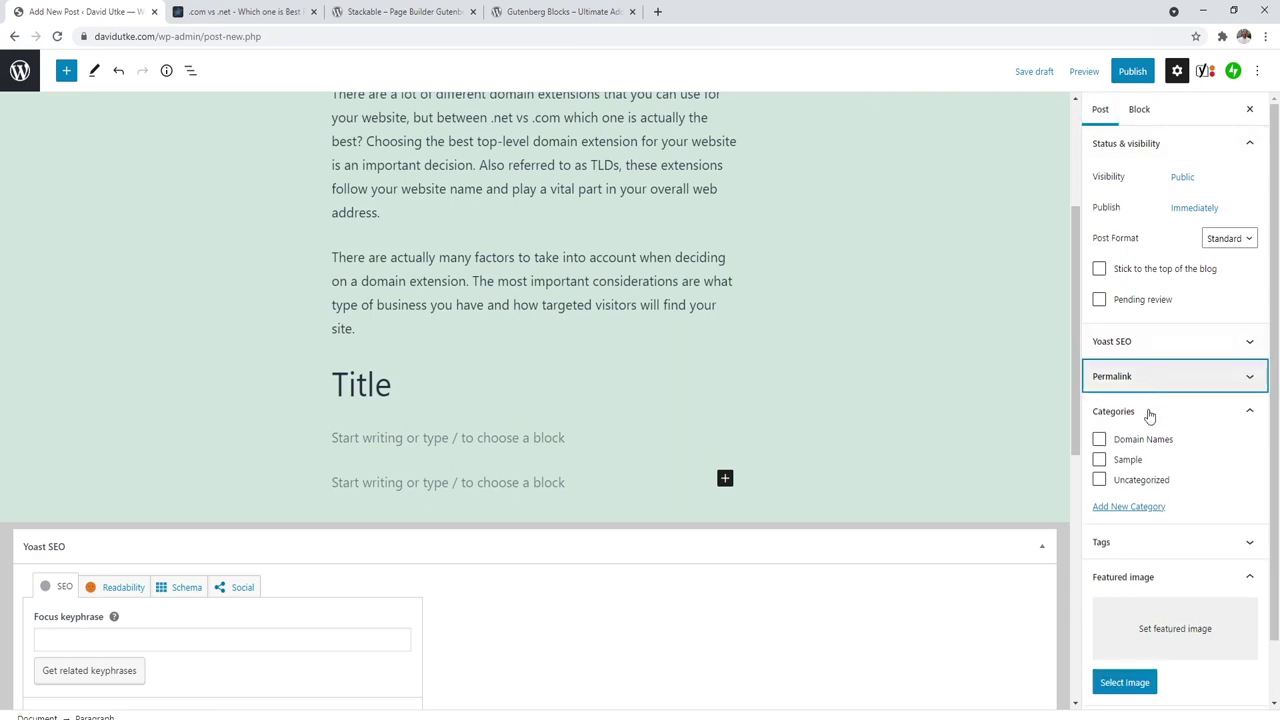
pyautogui.click(1140, 385)
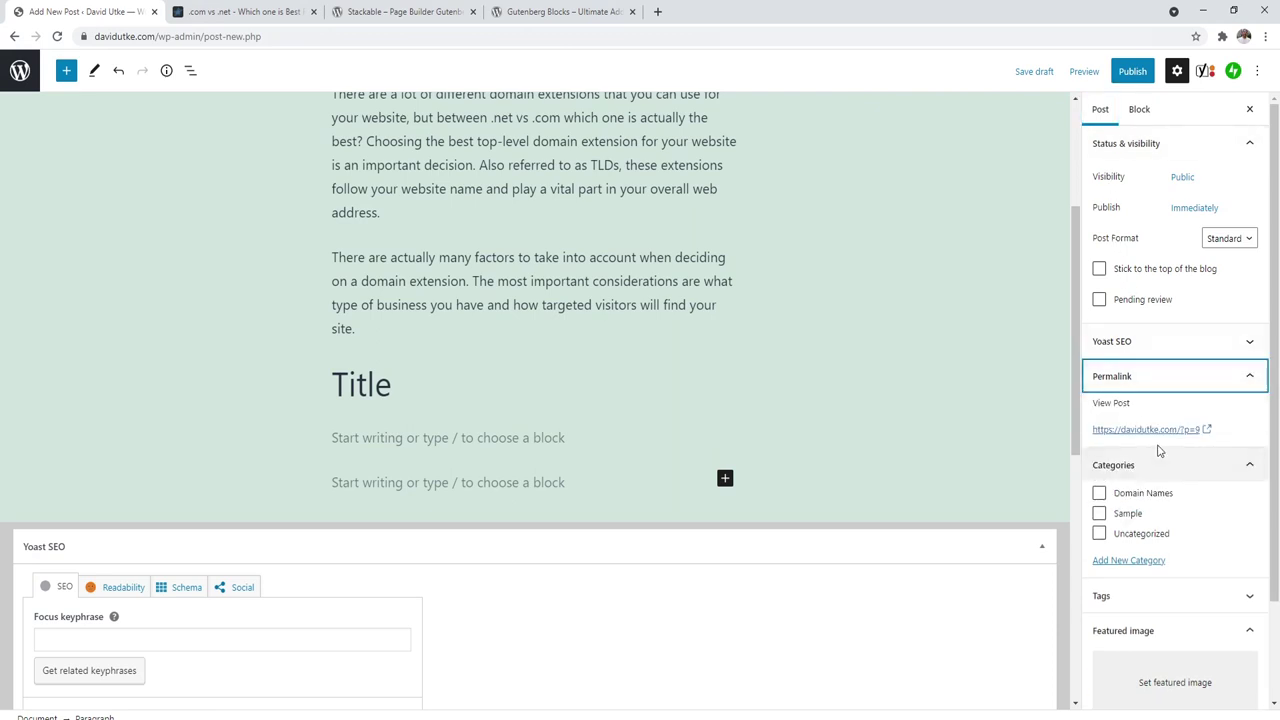
pyautogui.click(1150, 378)
pyautogui.click(1099, 439)
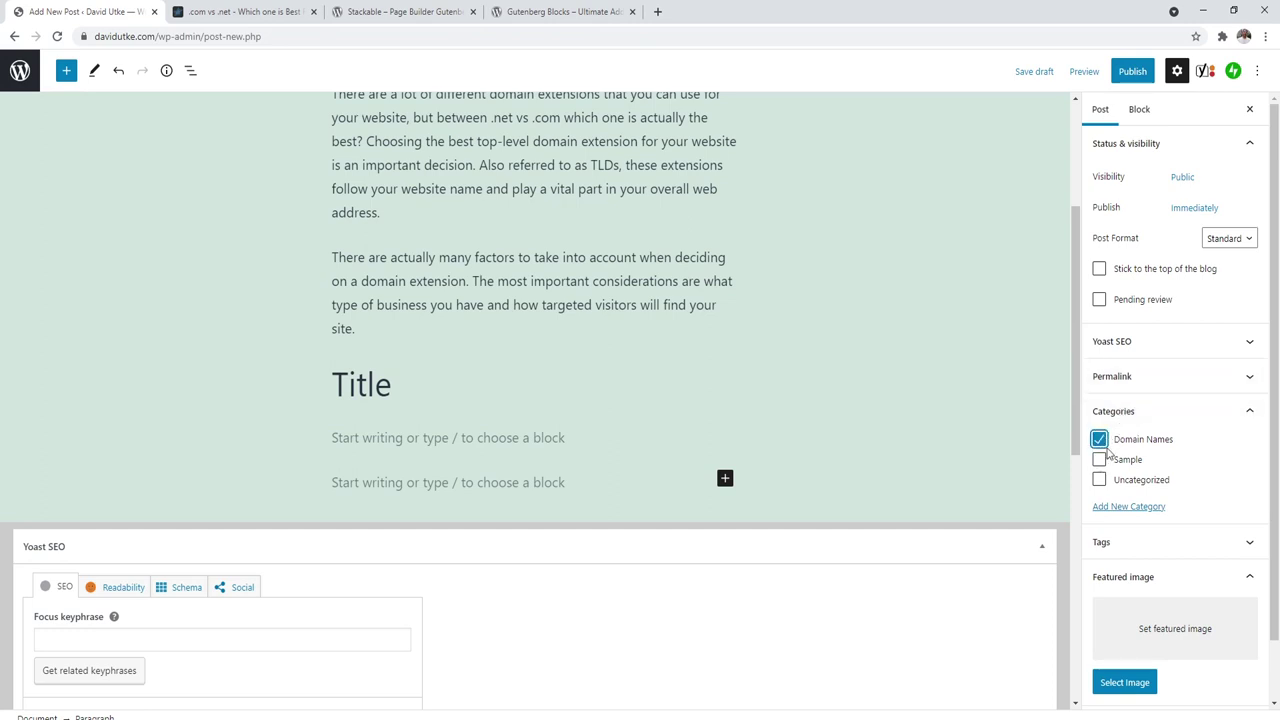
pyautogui.click(1100, 460)
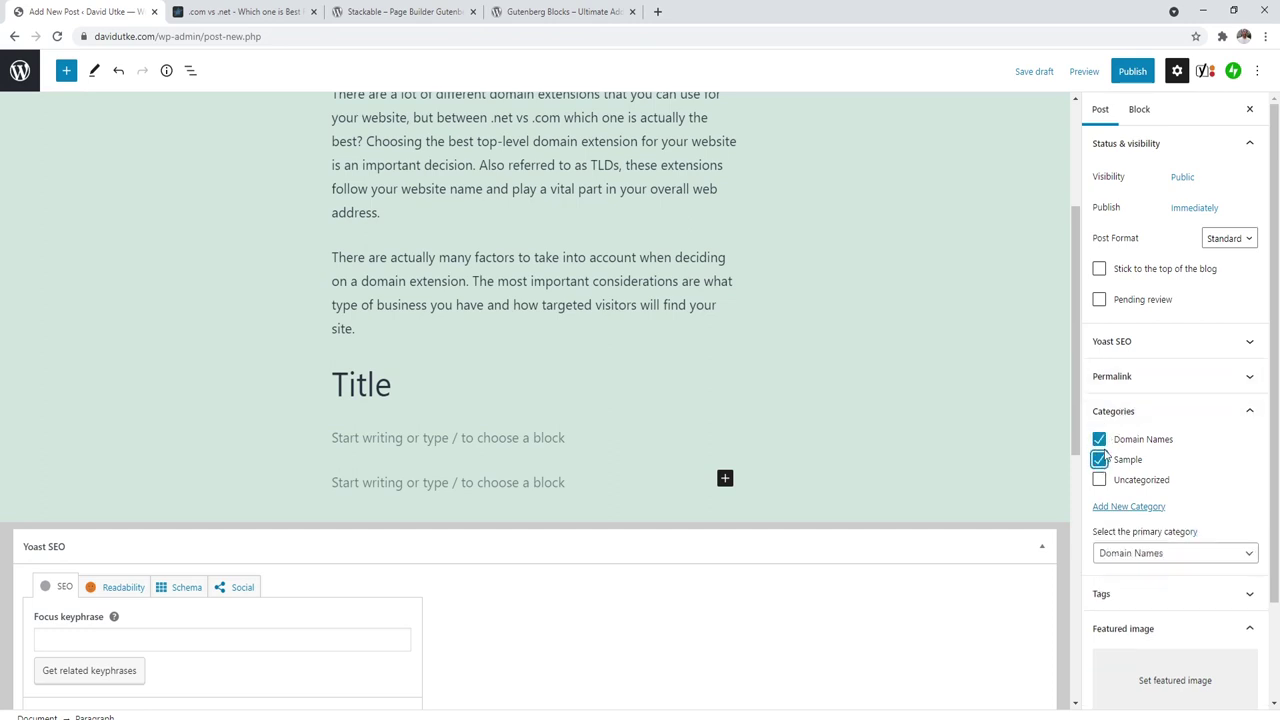
pyautogui.click(1100, 460)
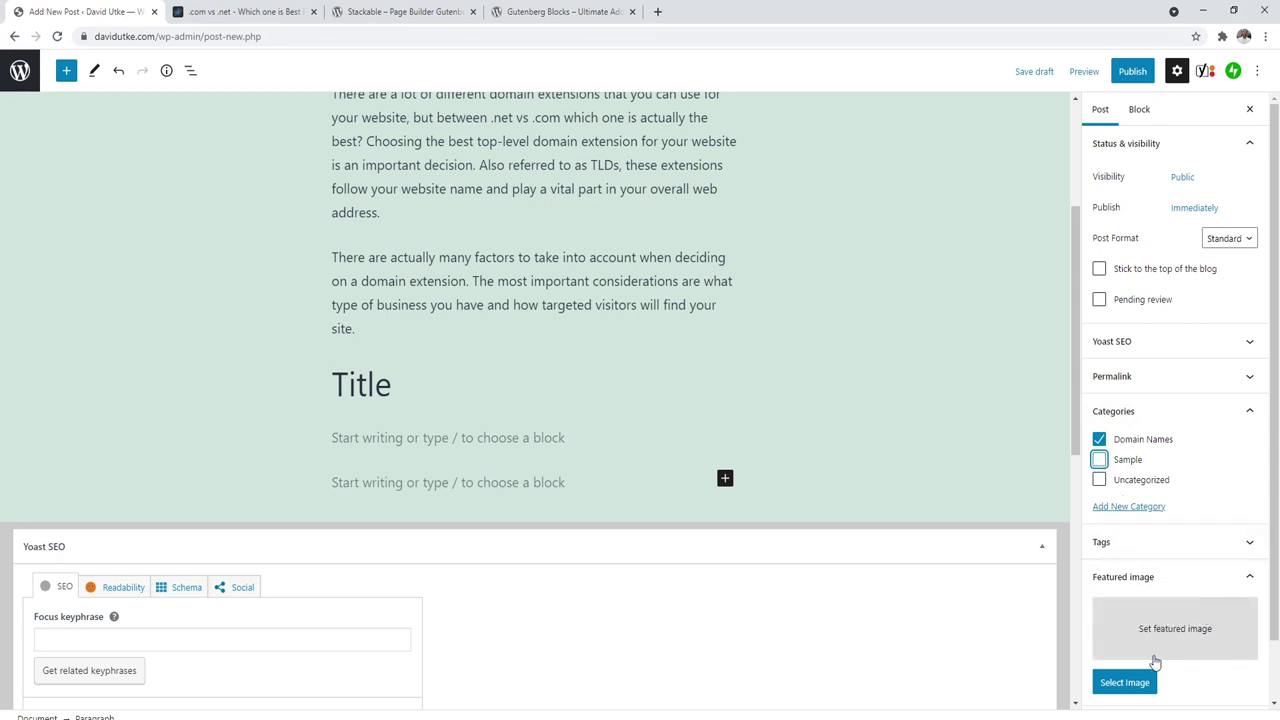
pyautogui.click(1183, 645)
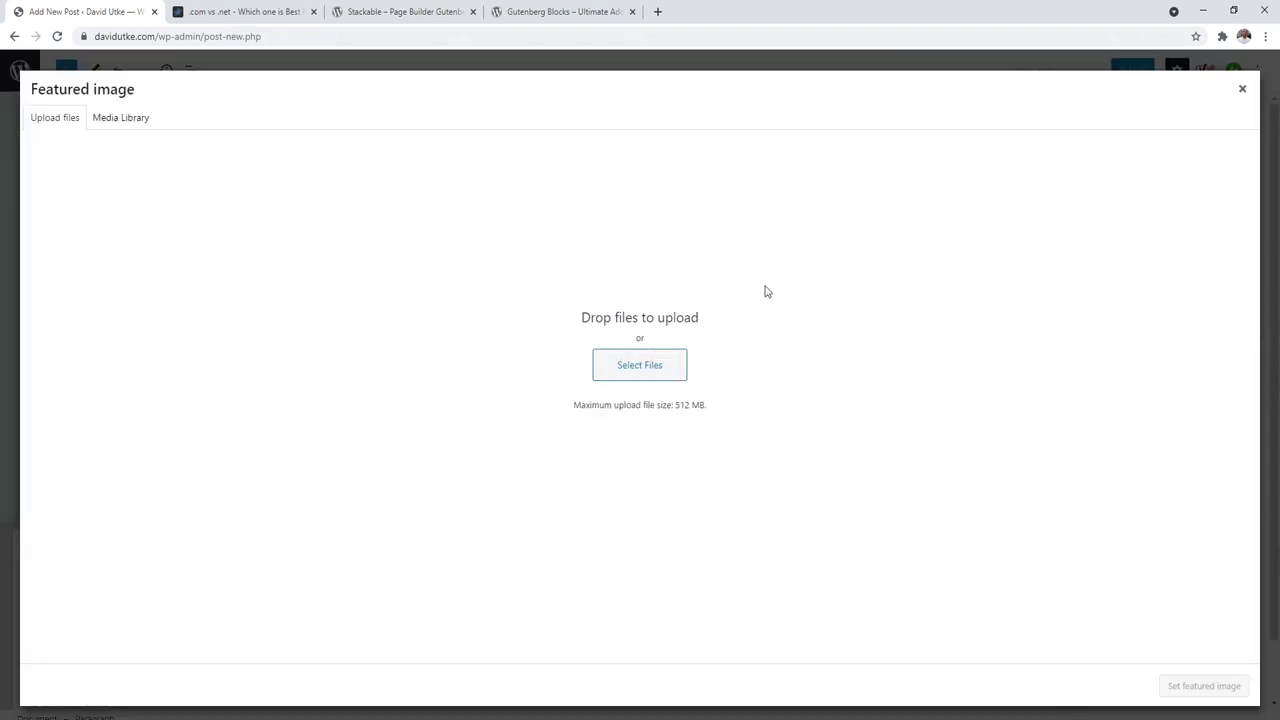
pyautogui.click(1242, 89)
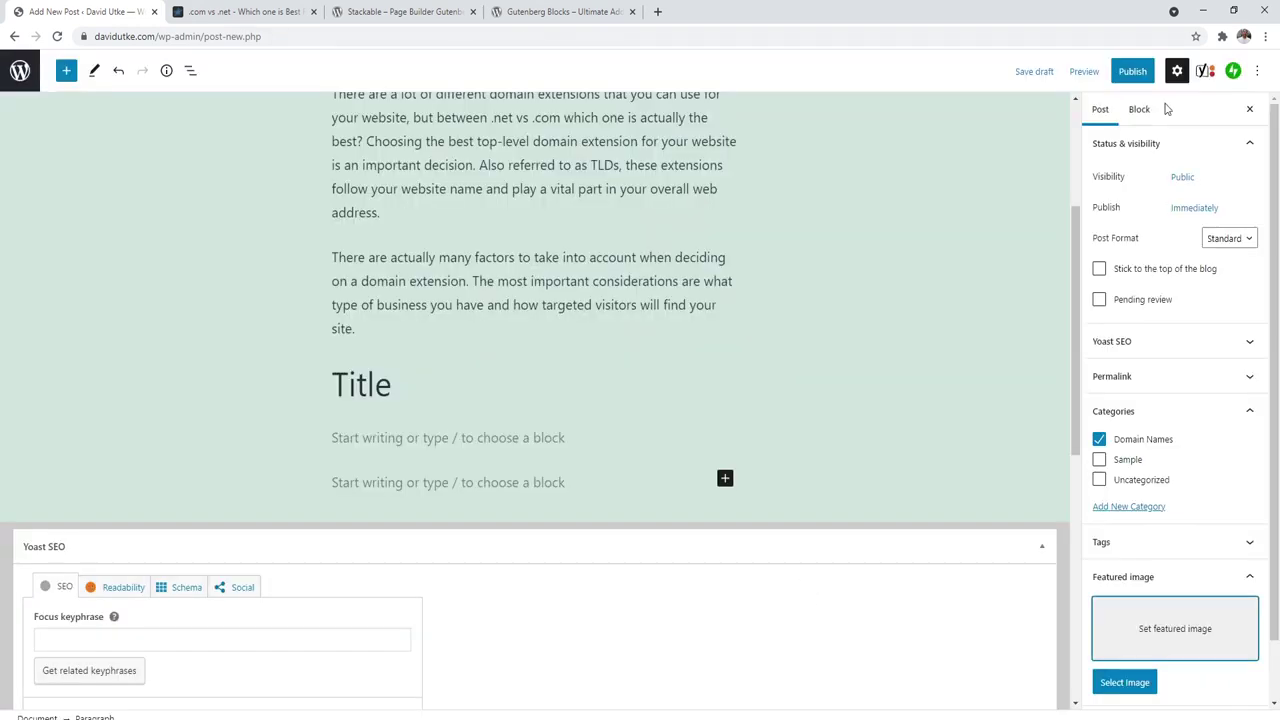
# Step: Open the Website Creative PRO blog listing in a new tab from the article's site logo
pyautogui.click(249, 14)
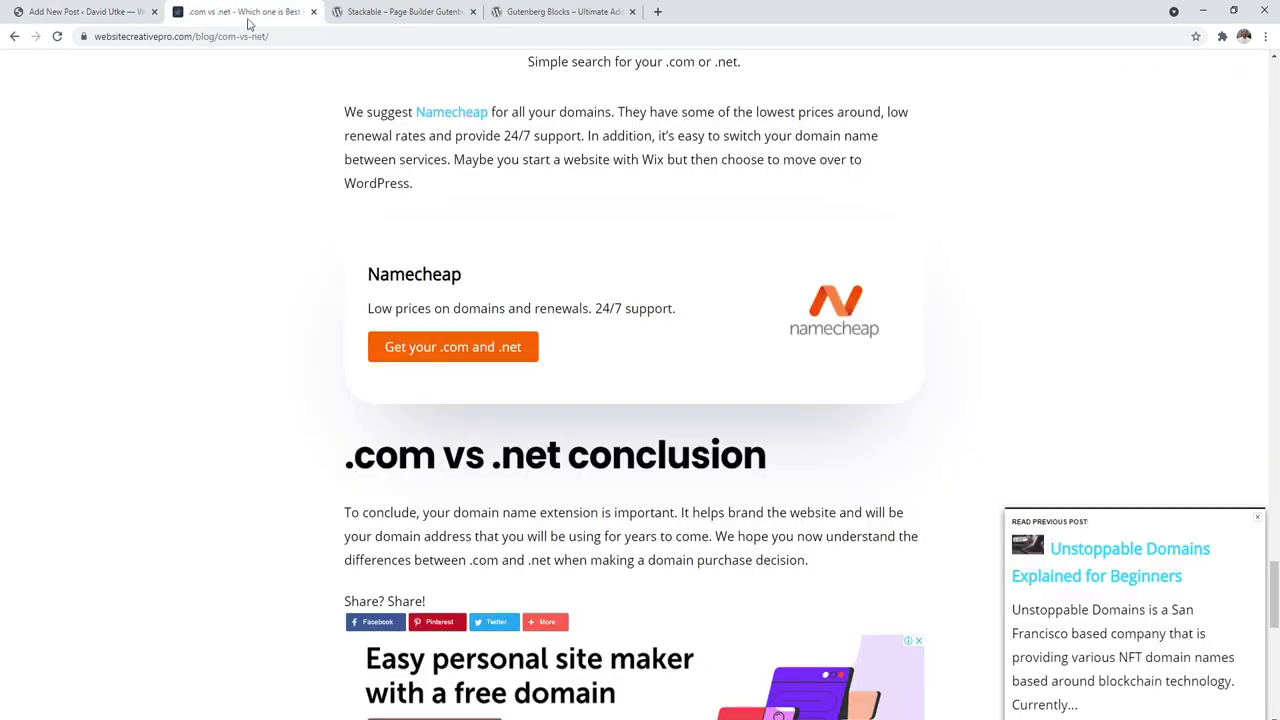
pyautogui.moveTo(1275, 595); pyautogui.dragTo(1275, 94)
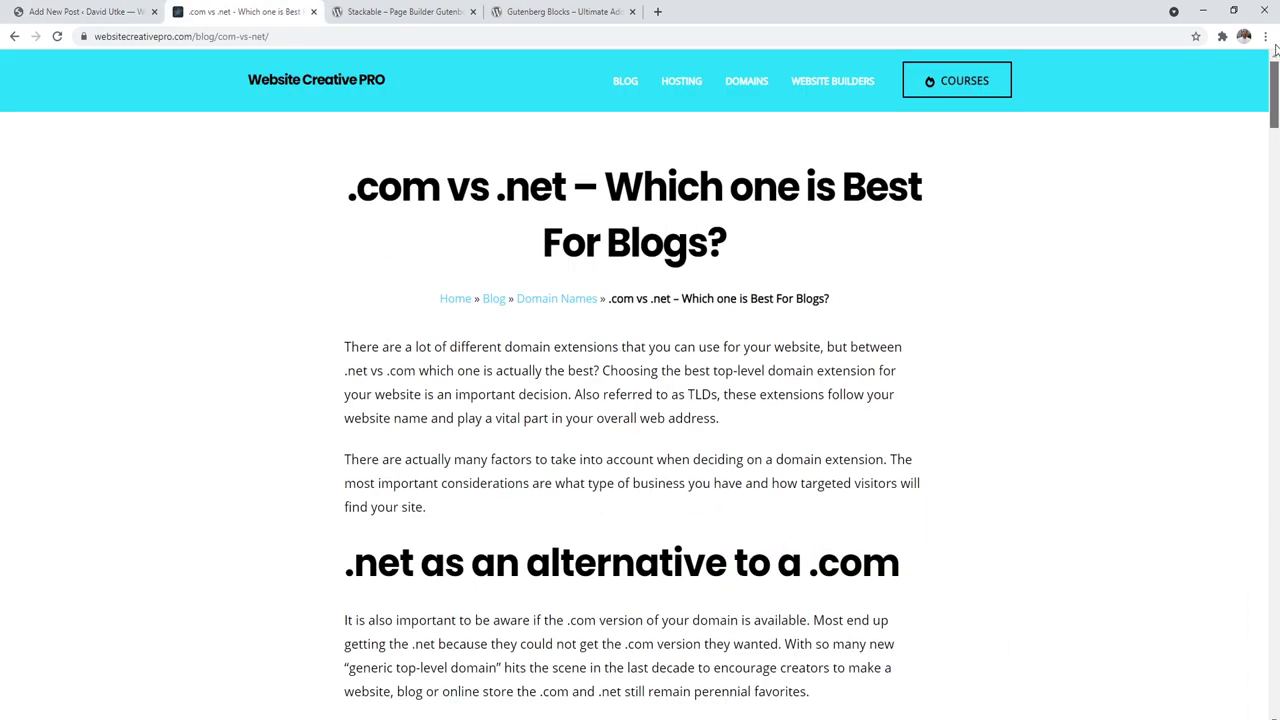
pyautogui.middleClick(626, 82)
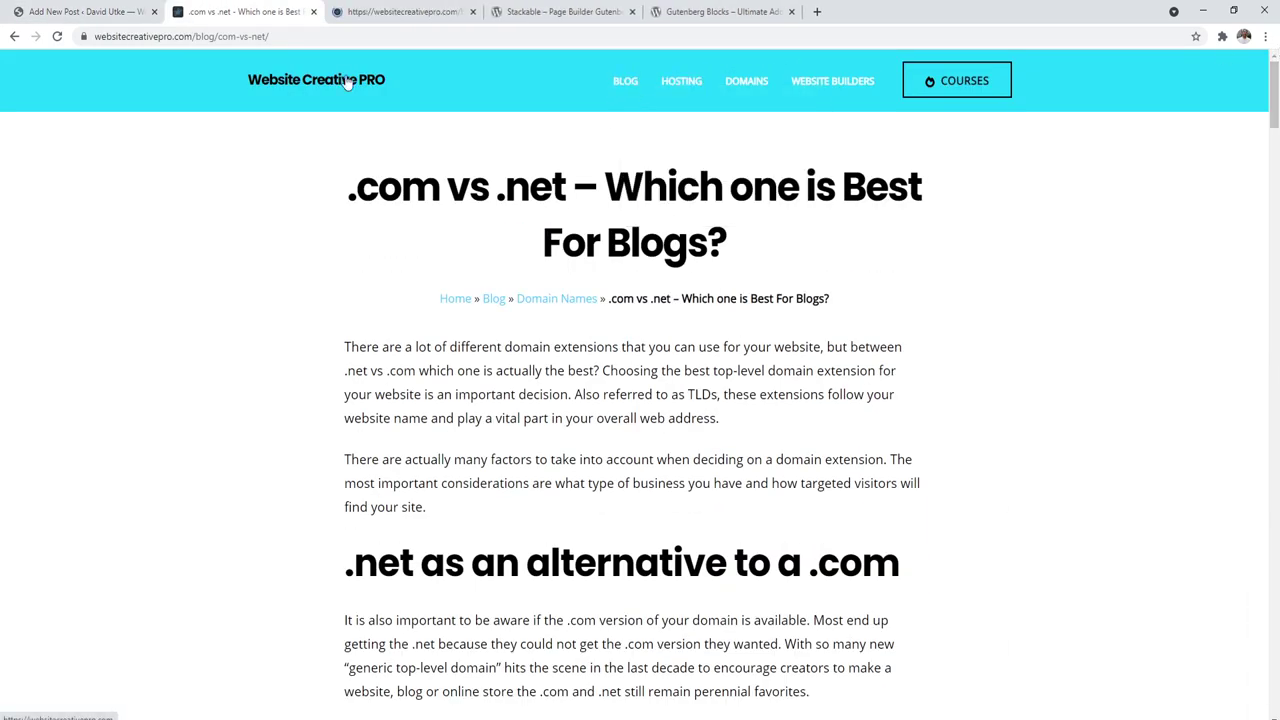
pyautogui.click(339, 8)
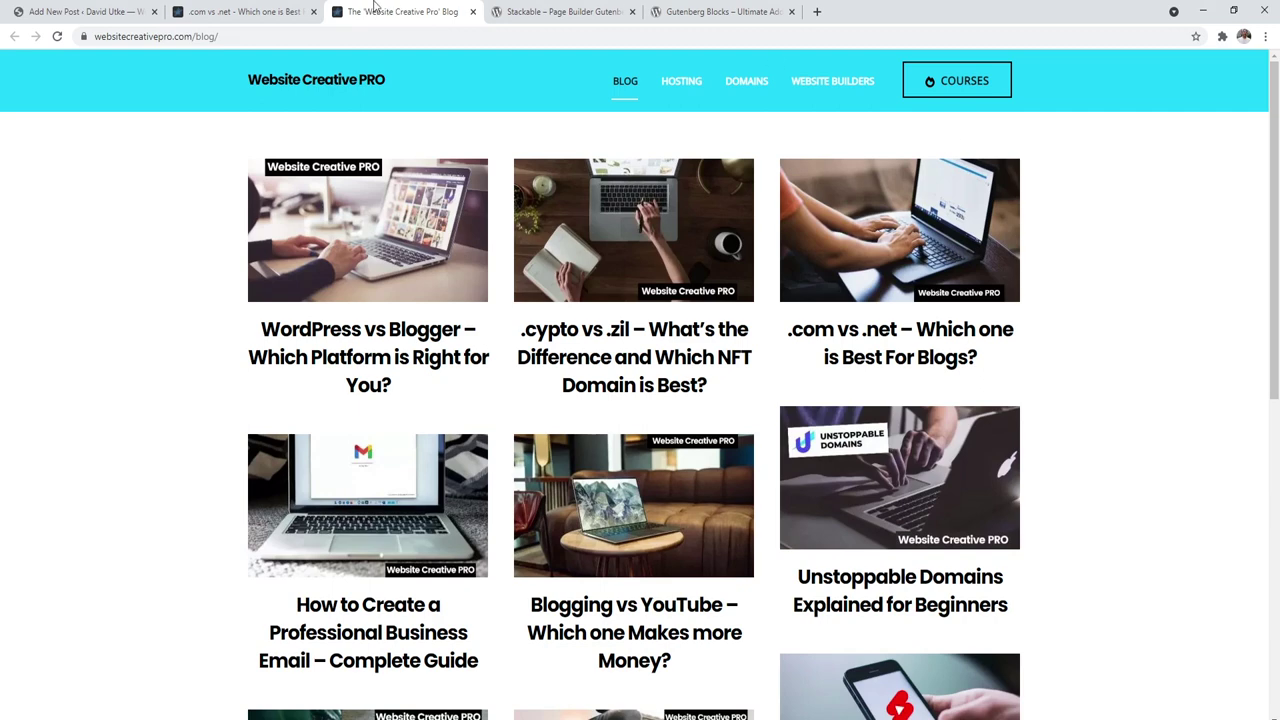
pyautogui.click(88, 11)
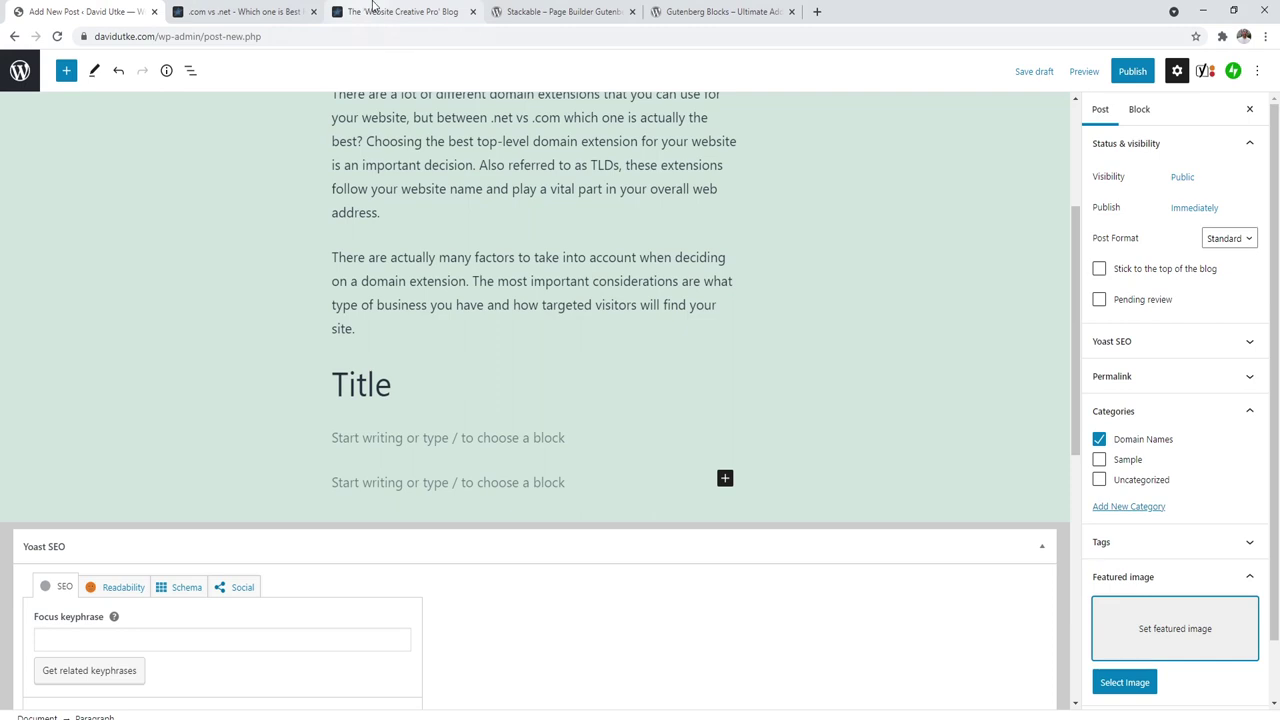
# Step: Leave the post editor for the posts list without saving
pyautogui.moveTo(1073, 292); pyautogui.dragTo(1070, 175)
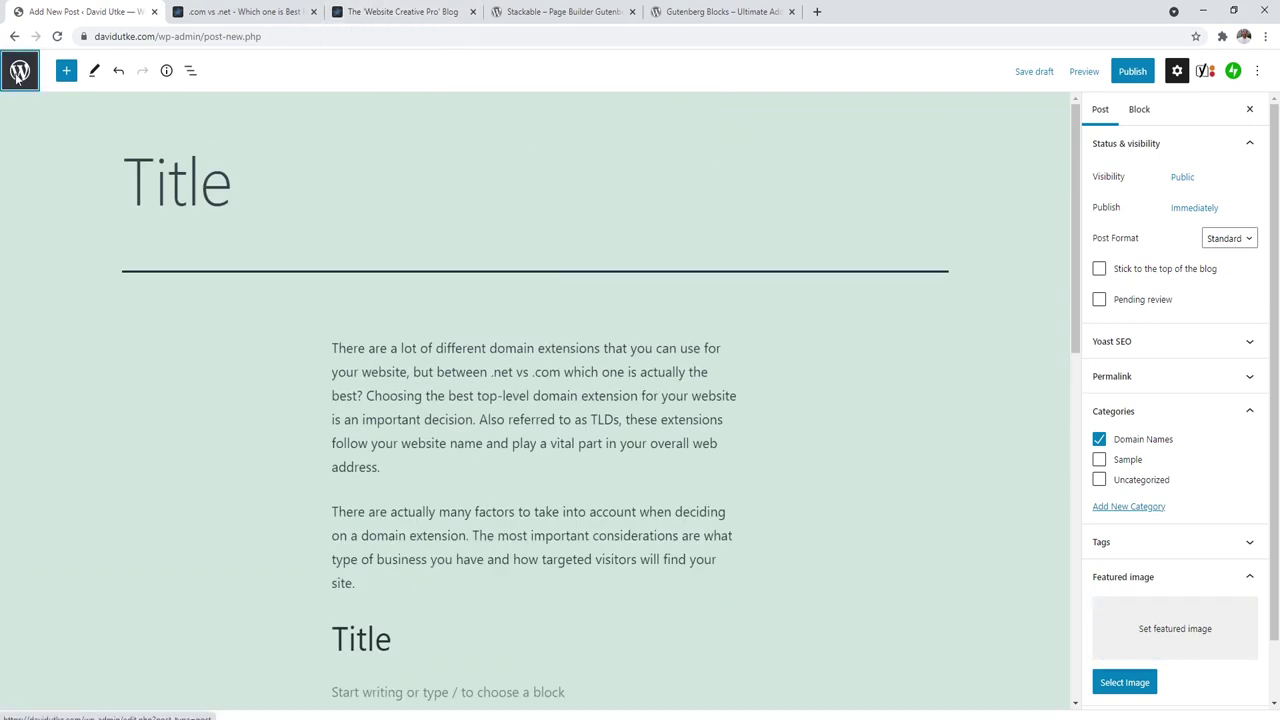
pyautogui.click(18, 70)
pyautogui.click(705, 116)
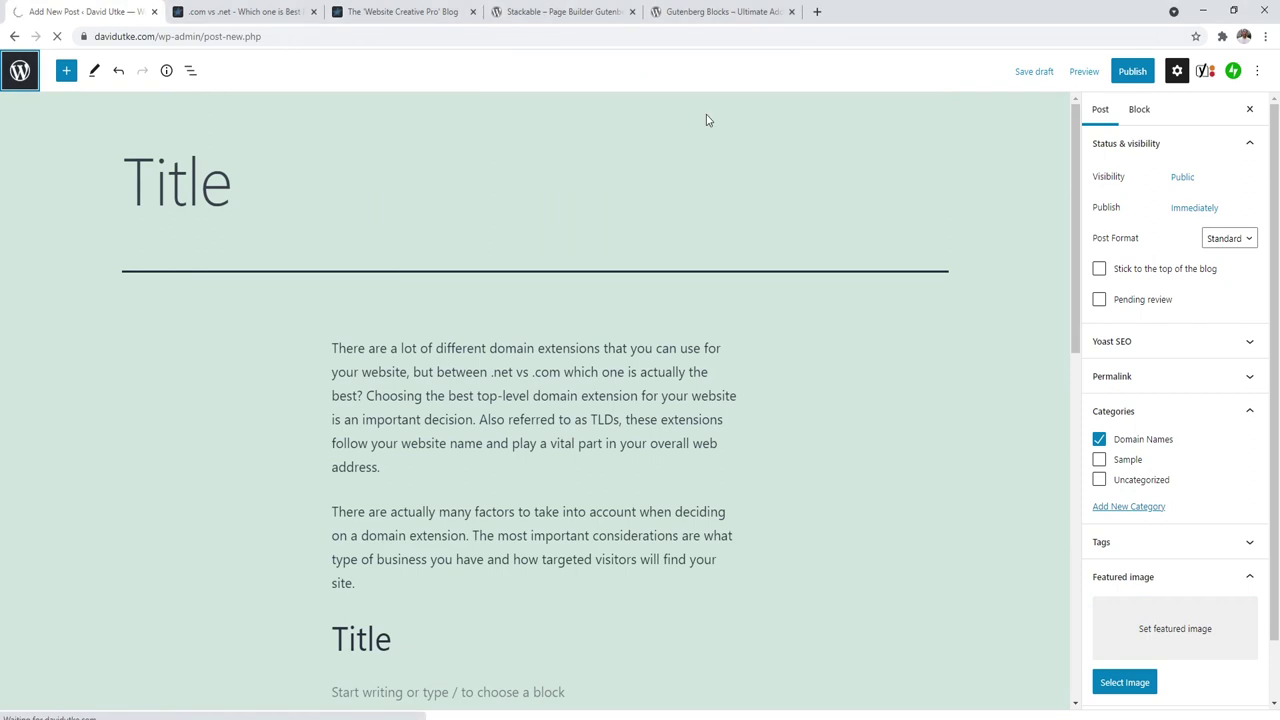